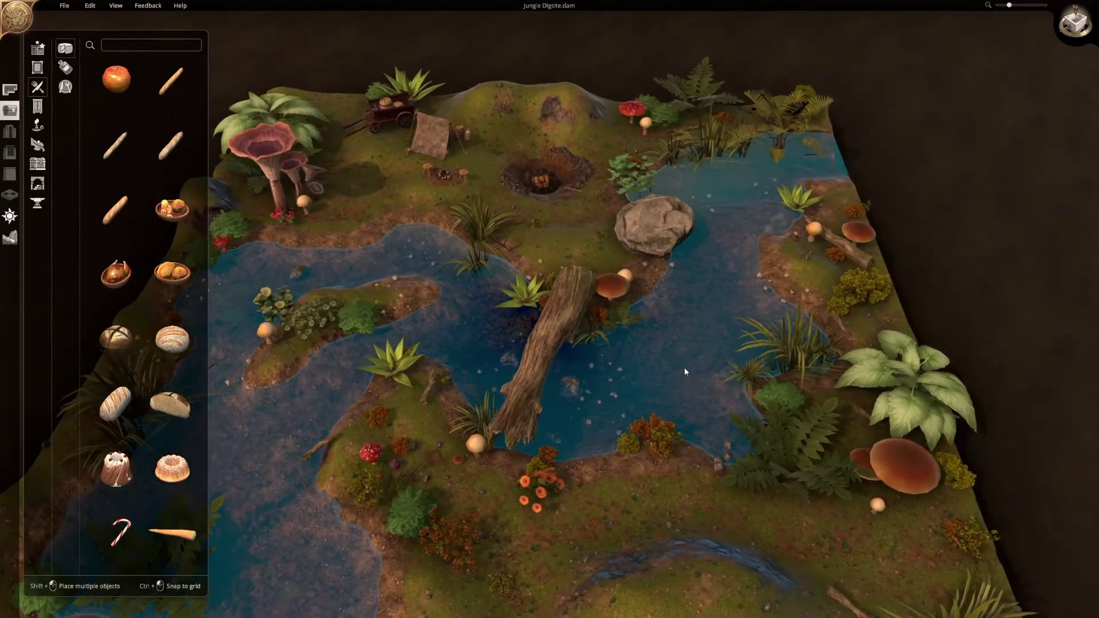
- Examine the jungle map in perspective, looking over the river, the fallen log and the surrounding banks from several angles
{"action": "key", "text": "s"}
{"action": "scroll", "coordinate": [691, 382], "scroll_direction": "up", "scroll_amount": 1}
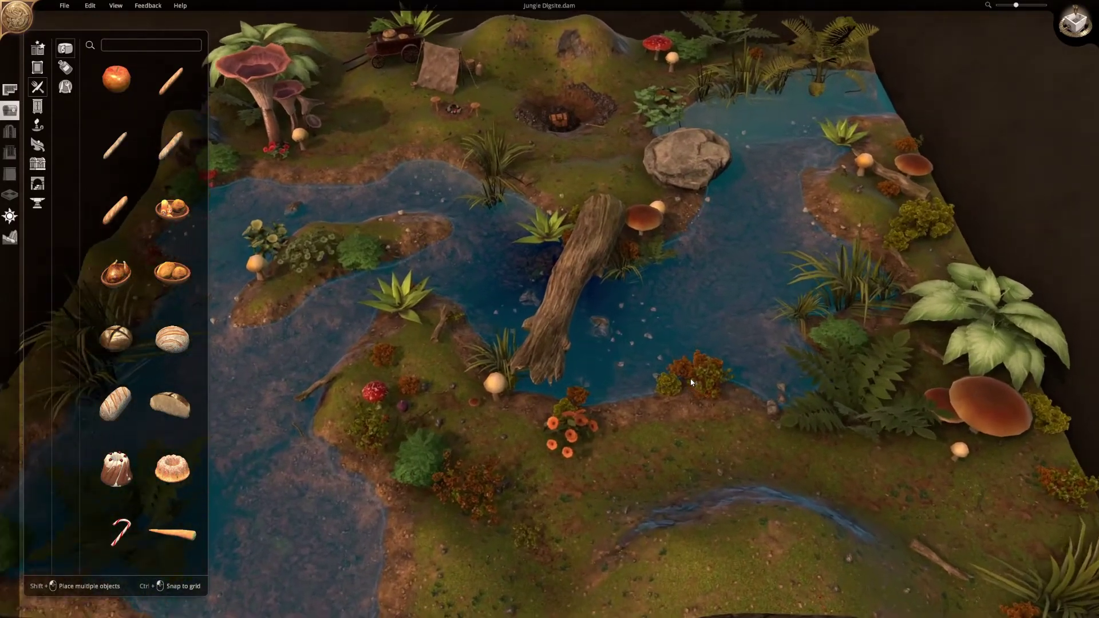
{"action": "key", "text": "a"}
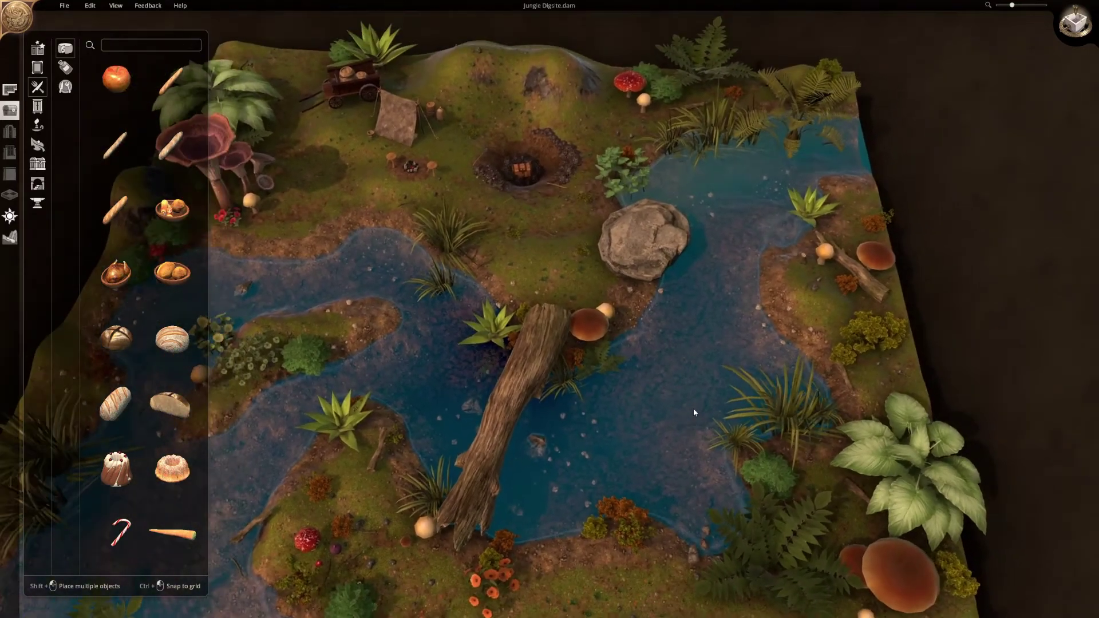
{"action": "scroll", "coordinate": [692, 411], "scroll_direction": "down", "scroll_amount": 2}
{"action": "scroll", "coordinate": [669, 420], "scroll_direction": "up", "scroll_amount": 2}
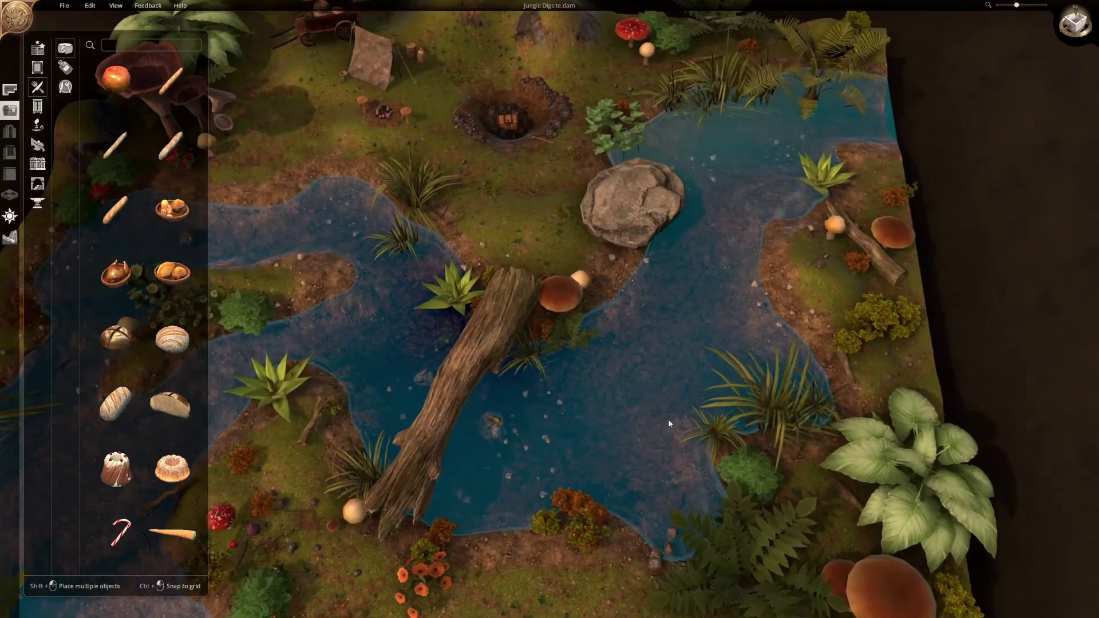
{"action": "key", "text": "s"}
{"action": "key", "text": "d"}
{"action": "middle_click_drag", "start_coordinate": [669, 409], "coordinate": [655, 406]}
{"action": "scroll", "coordinate": [655, 406], "scroll_direction": "down", "scroll_amount": 3}
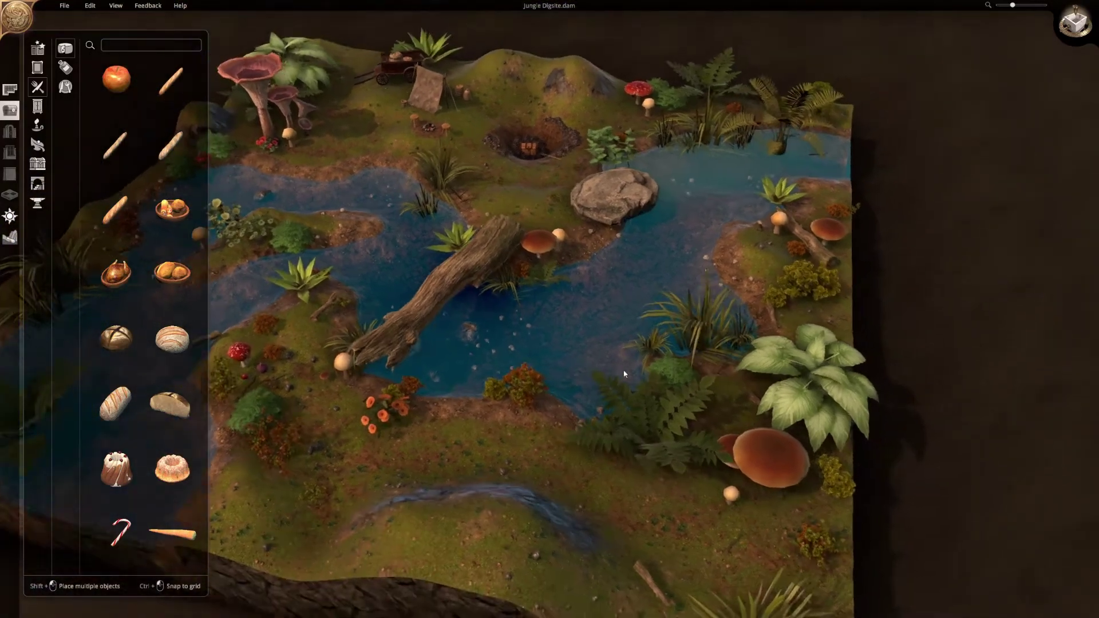
{"action": "middle_click_drag", "start_coordinate": [624, 371], "coordinate": [688, 367]}
{"action": "key", "text": "d"}
{"action": "key", "text": "s"}
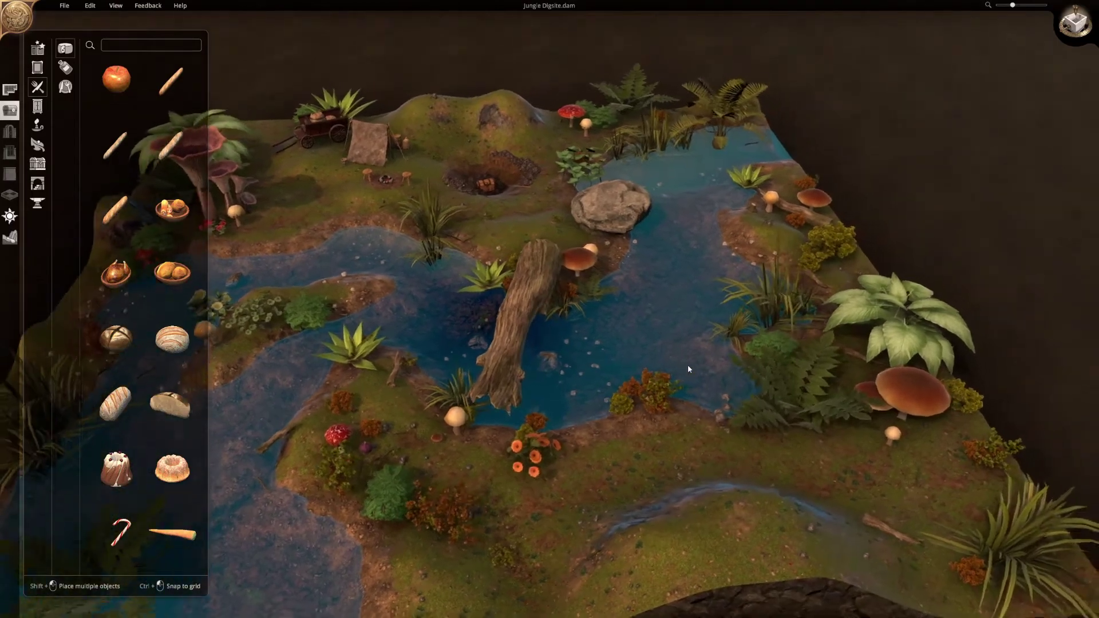
{"action": "key", "text": "w"}
{"action": "key", "text": "a"}
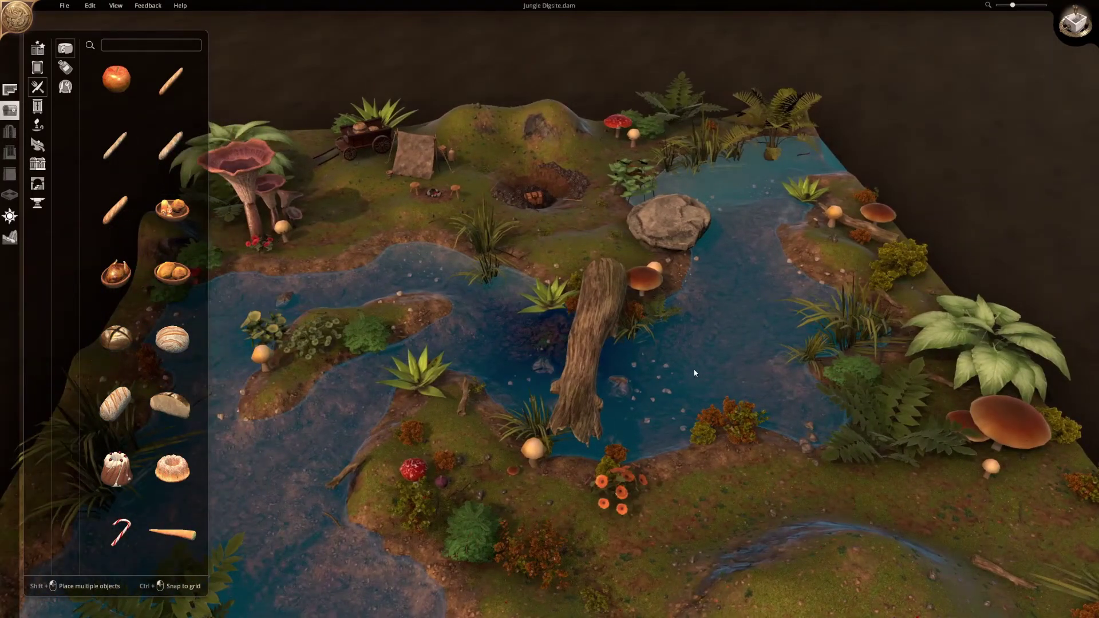
{"action": "middle_click_drag", "start_coordinate": [692, 369], "coordinate": [691, 423]}
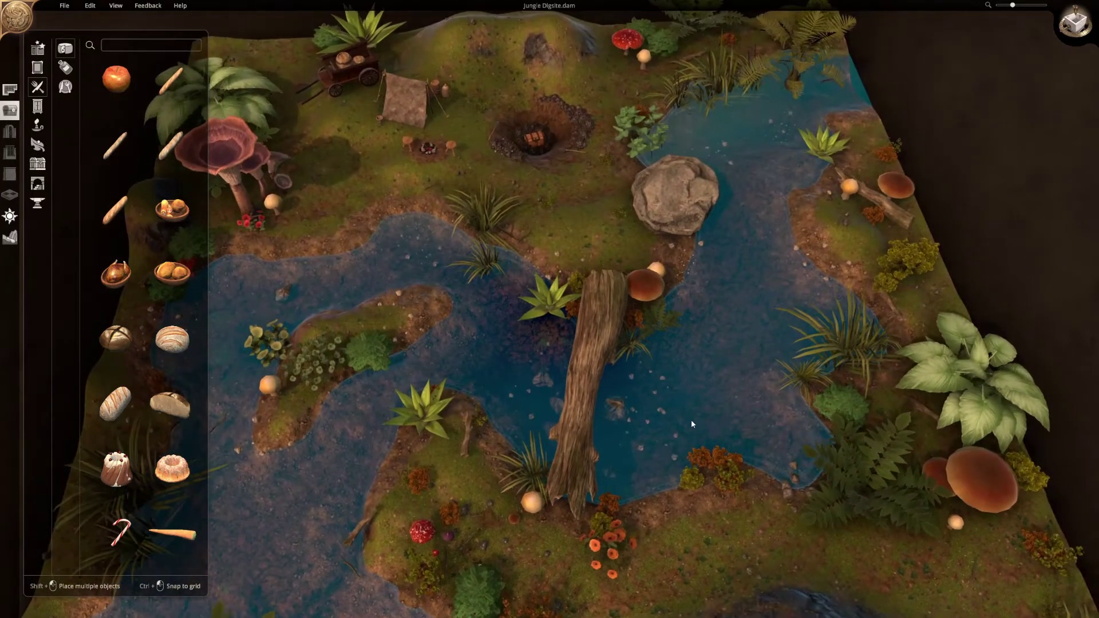
- Switch to the top-down view and look over the river, the large boulder and the campsite
{"action": "left_click", "coordinate": [1077, 27]}
{"action": "left_click", "coordinate": [1077, 27]}
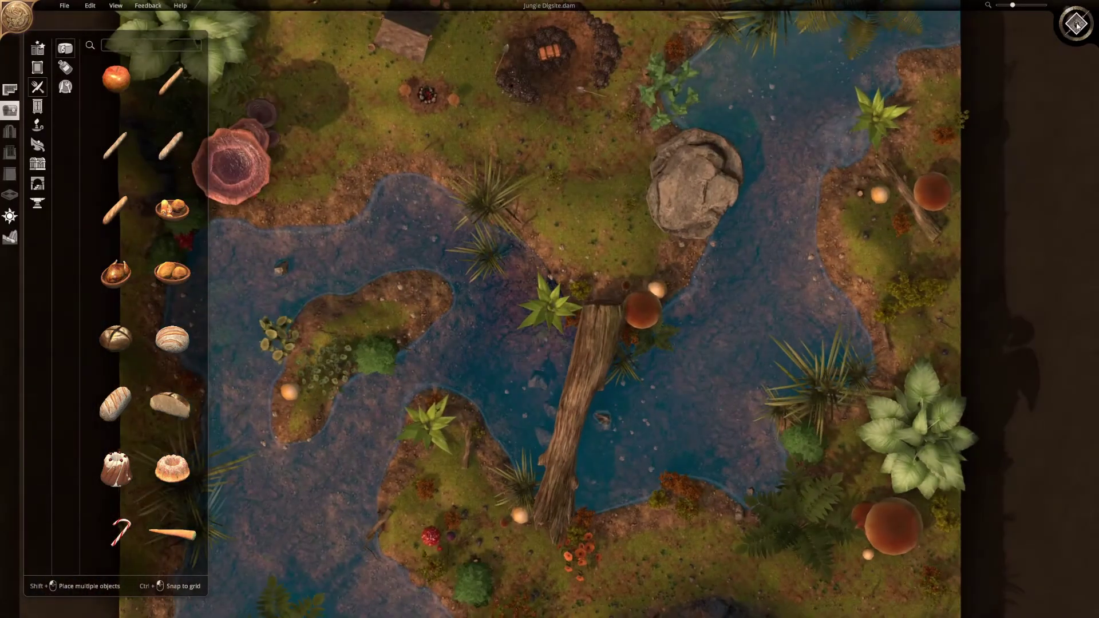
{"action": "left_click", "coordinate": [1077, 27]}
{"action": "key", "text": "w"}
{"action": "key", "text": "w"}
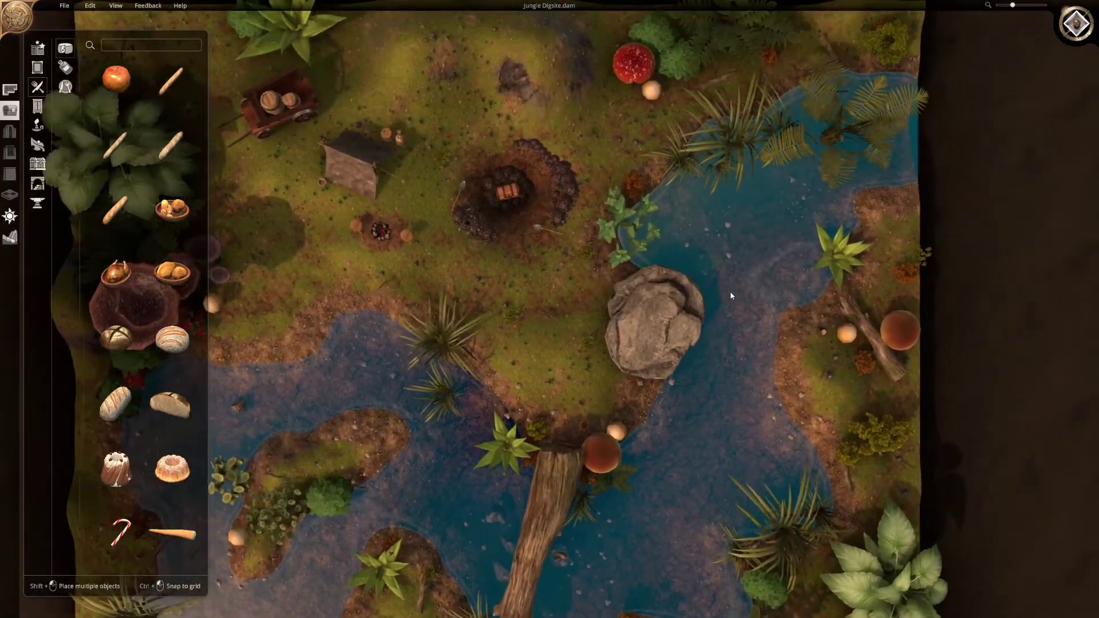
{"action": "key", "text": "a"}
{"action": "key", "text": "s"}
{"action": "key", "text": "a"}
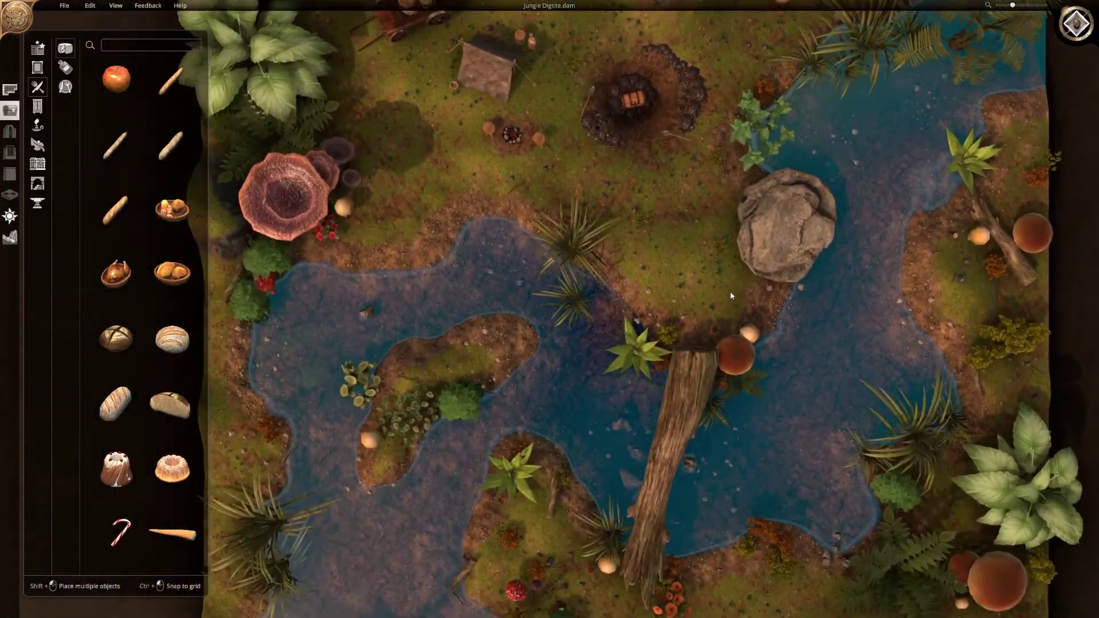
{"action": "key", "text": "d"}
{"action": "key", "text": "w"}
{"action": "key", "text": "w"}
{"action": "key", "text": "a"}
{"action": "scroll", "coordinate": [689, 286], "scroll_direction": "up", "scroll_amount": 5}
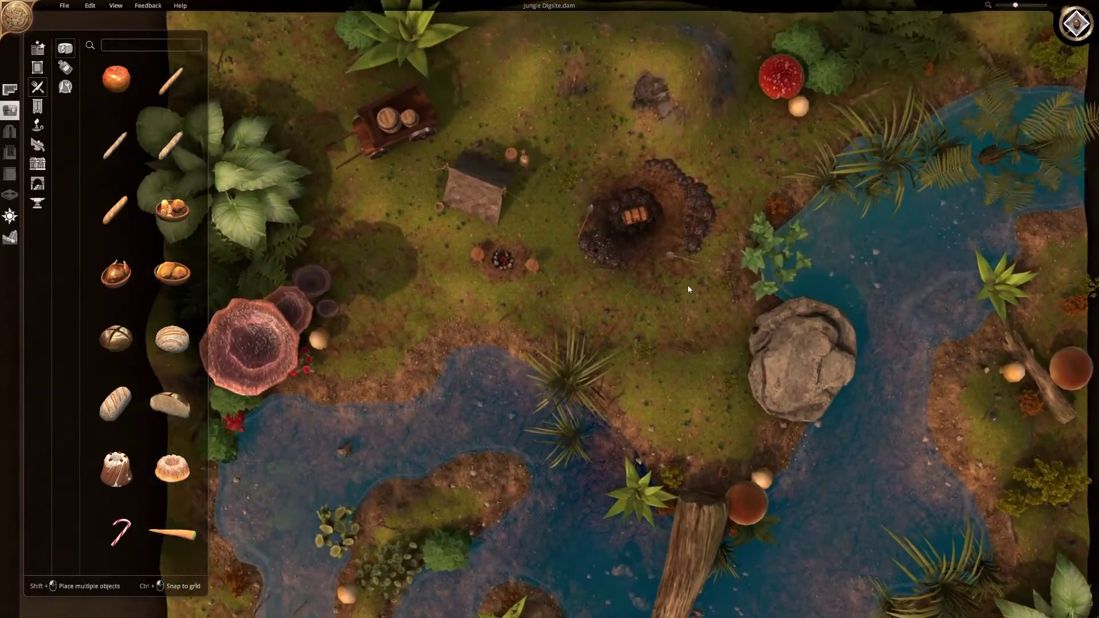
{"action": "key", "text": "a"}
- Return to a perspective view and examine the campsite, cart and treasure chest pit up close
{"action": "middle_click_drag", "start_coordinate": [689, 288], "coordinate": [612, 190]}
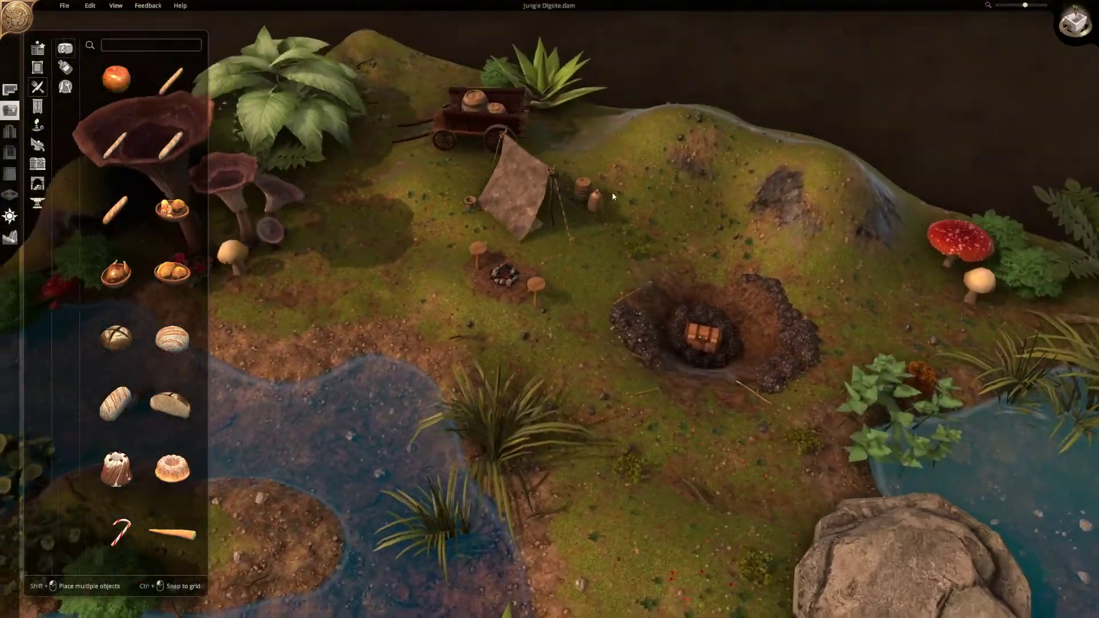
{"action": "key", "text": "d"}
{"action": "scroll", "coordinate": [656, 332], "scroll_direction": "up", "scroll_amount": 3}
{"action": "middle_click_drag", "start_coordinate": [554, 345], "coordinate": [576, 336]}
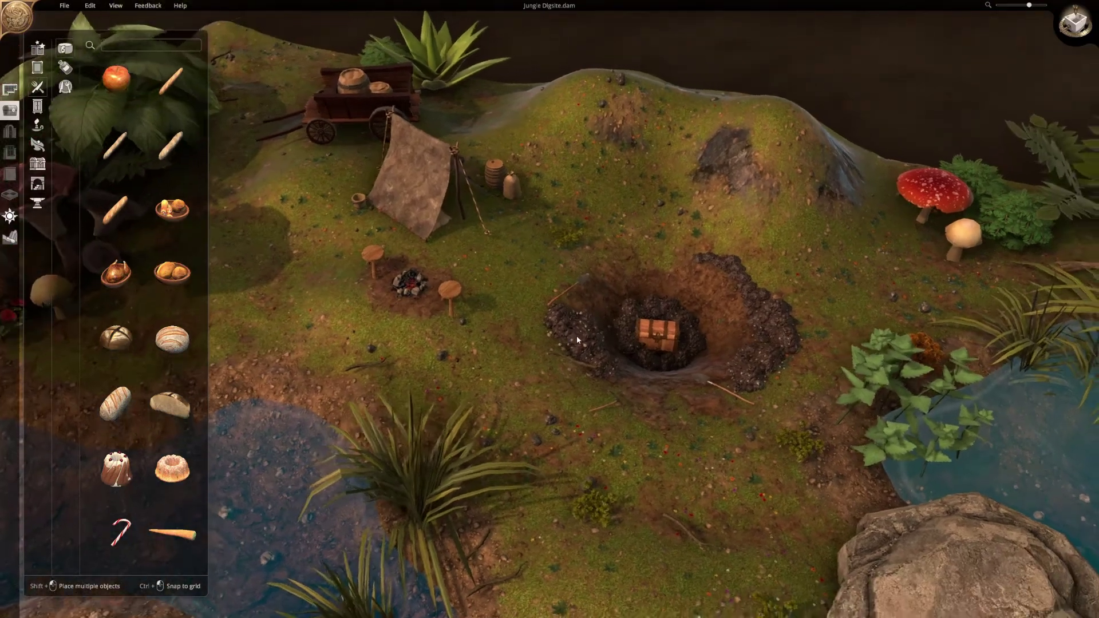
{"action": "key", "text": "a"}
{"action": "key", "text": "d"}
{"action": "key", "text": "w"}
{"action": "key", "text": "a"}
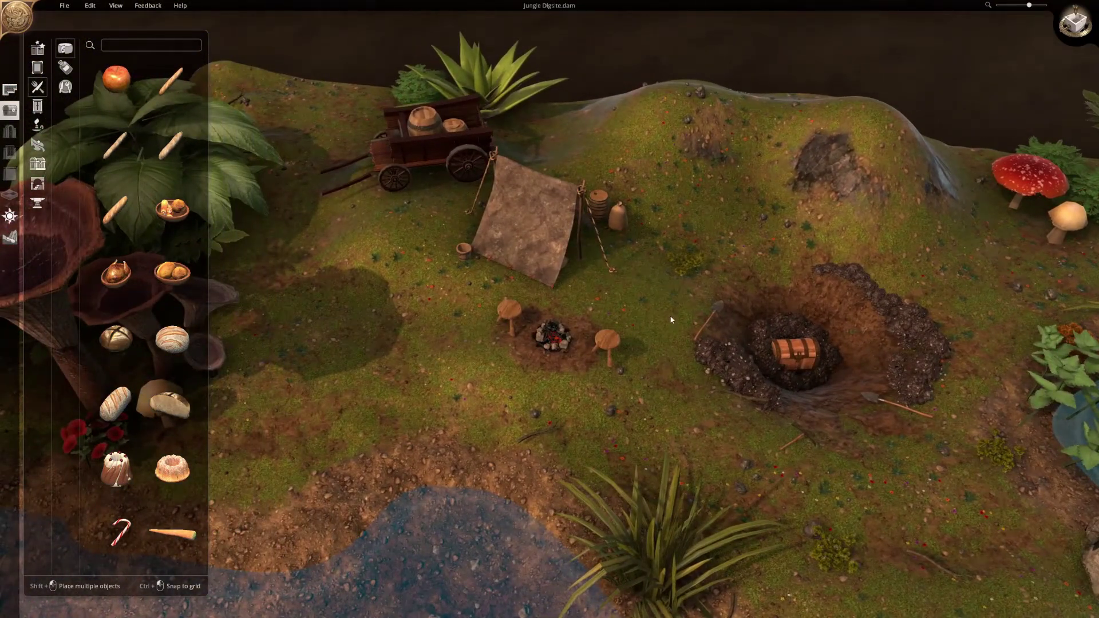
{"action": "key", "text": "d"}
{"action": "key", "text": "s"}
- Look back over the whole jungle map, from the dig site across the log bridge to the near bank
{"action": "scroll", "coordinate": [692, 359], "scroll_direction": "down", "scroll_amount": 3}
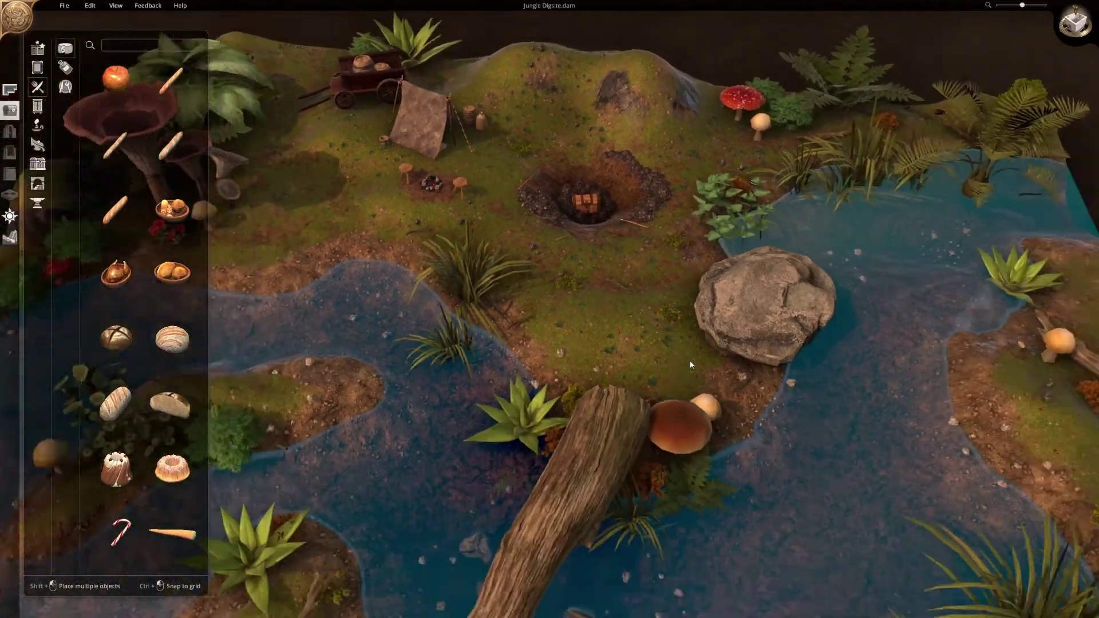
{"action": "key", "text": "a"}
{"action": "key", "text": "w"}
{"action": "key", "text": "d"}
{"action": "key", "text": "s"}
{"action": "scroll", "coordinate": [634, 297], "scroll_direction": "down", "scroll_amount": 2}
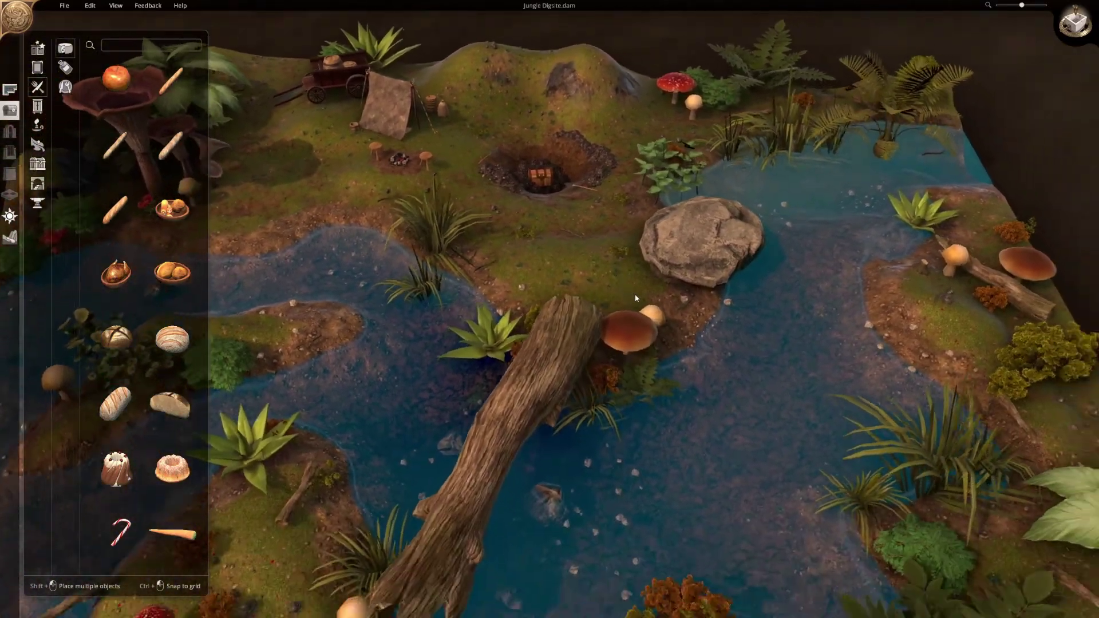
{"action": "scroll", "coordinate": [648, 302], "scroll_direction": "down", "scroll_amount": 2}
{"action": "key", "text": "a"}
{"action": "key", "text": "s"}
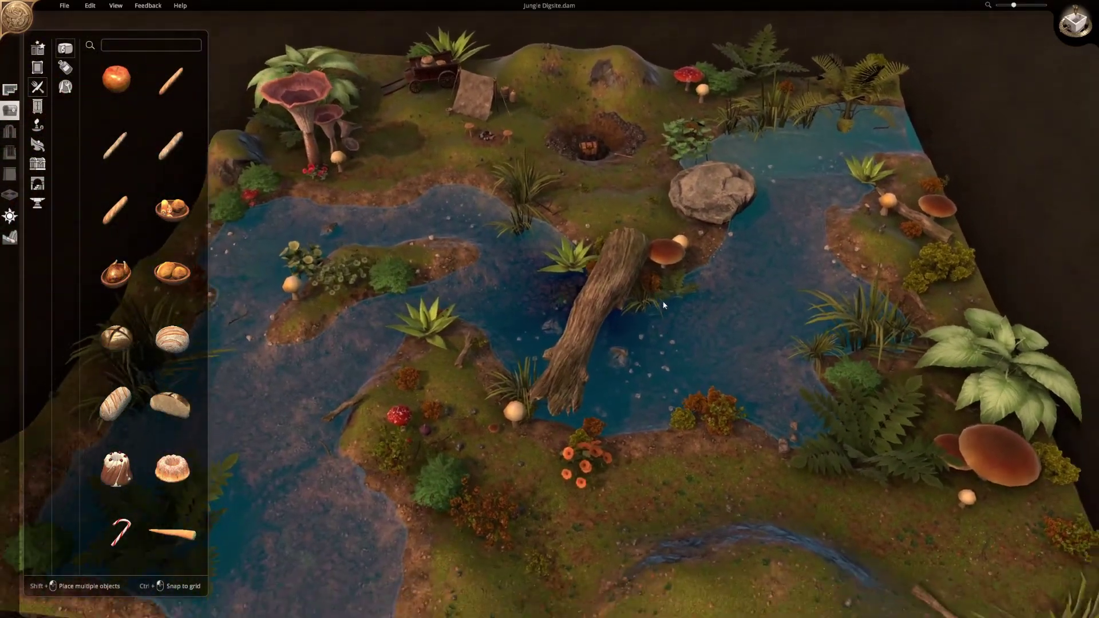
{"action": "key", "text": "w"}
{"action": "key", "text": "s"}
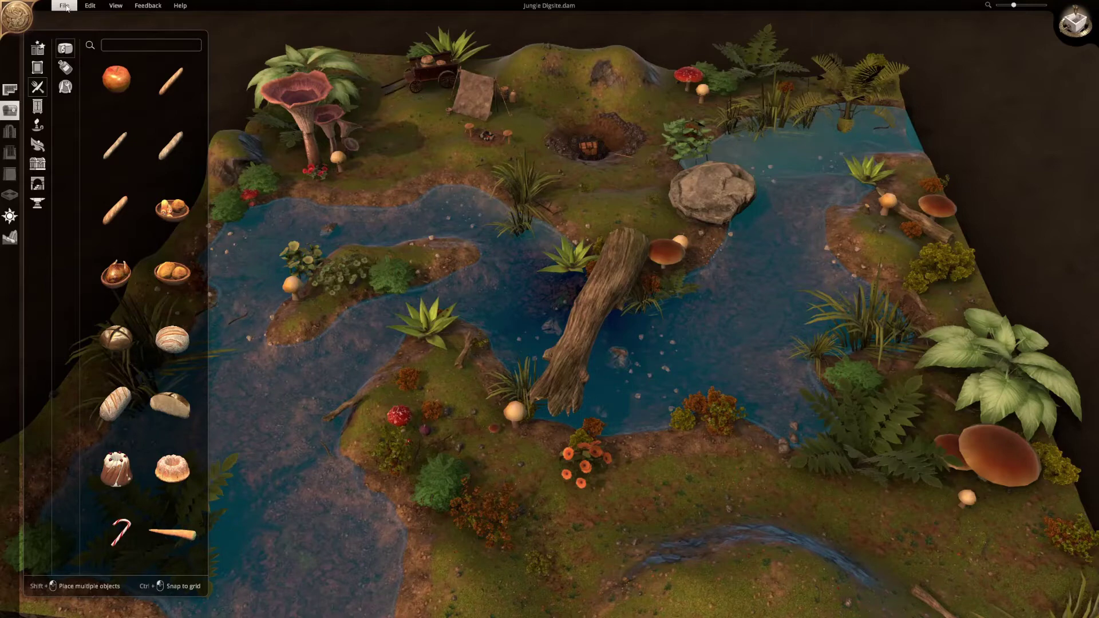
- Start a new digital map and choose Forest as its terrain
{"action": "left_click", "coordinate": [65, 6]}
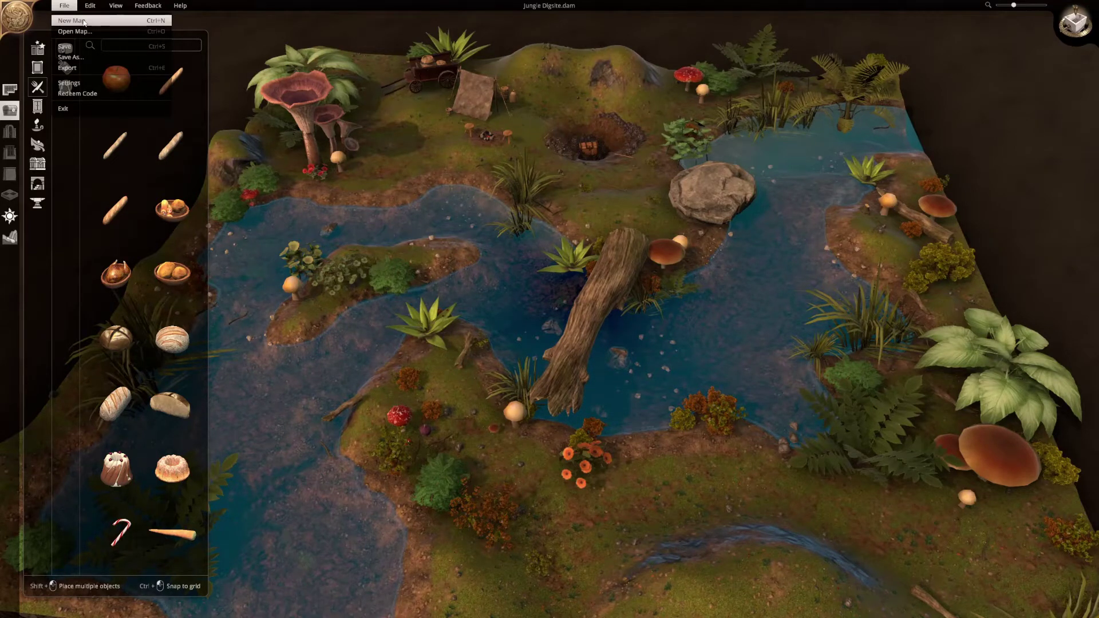
{"action": "left_click", "coordinate": [72, 20]}
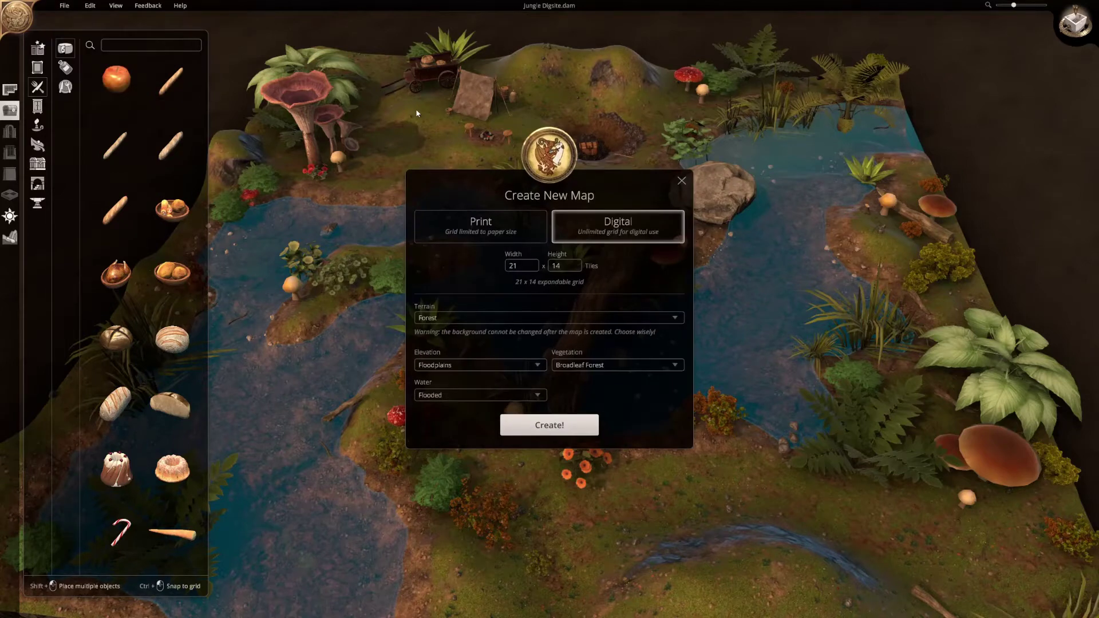
{"action": "left_click", "coordinate": [473, 318]}
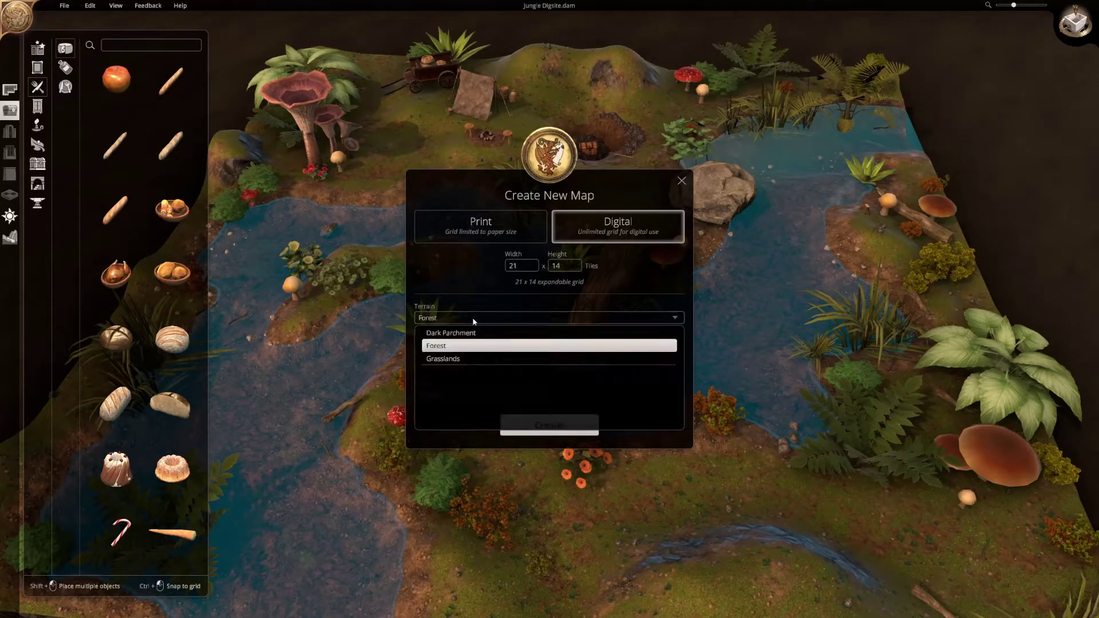
{"action": "left_click", "coordinate": [462, 351]}
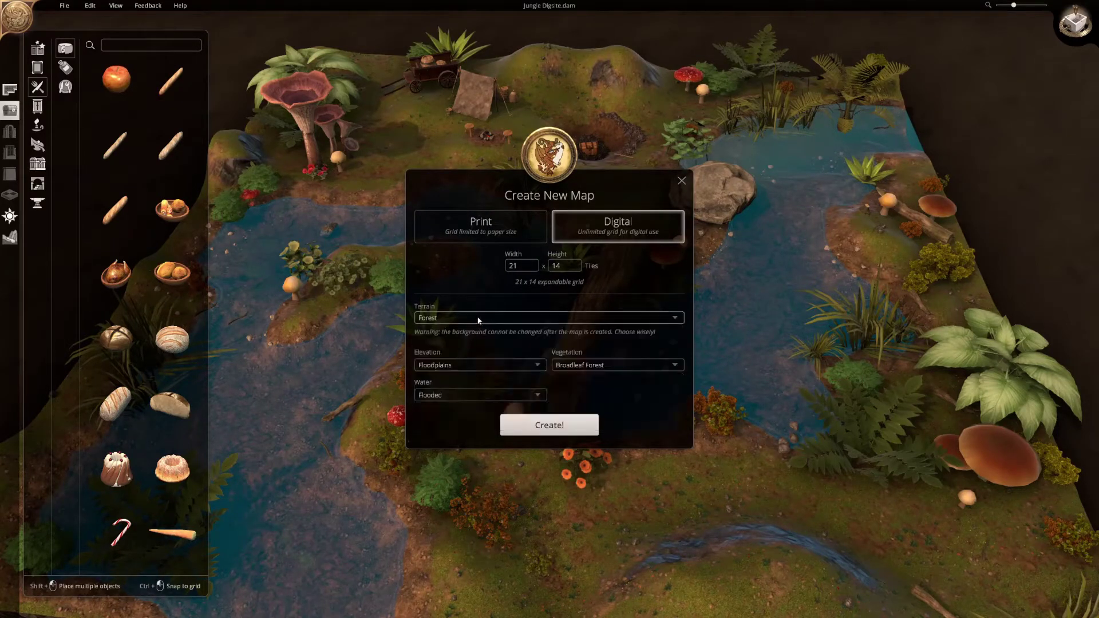
{"action": "left_click", "coordinate": [478, 316]}
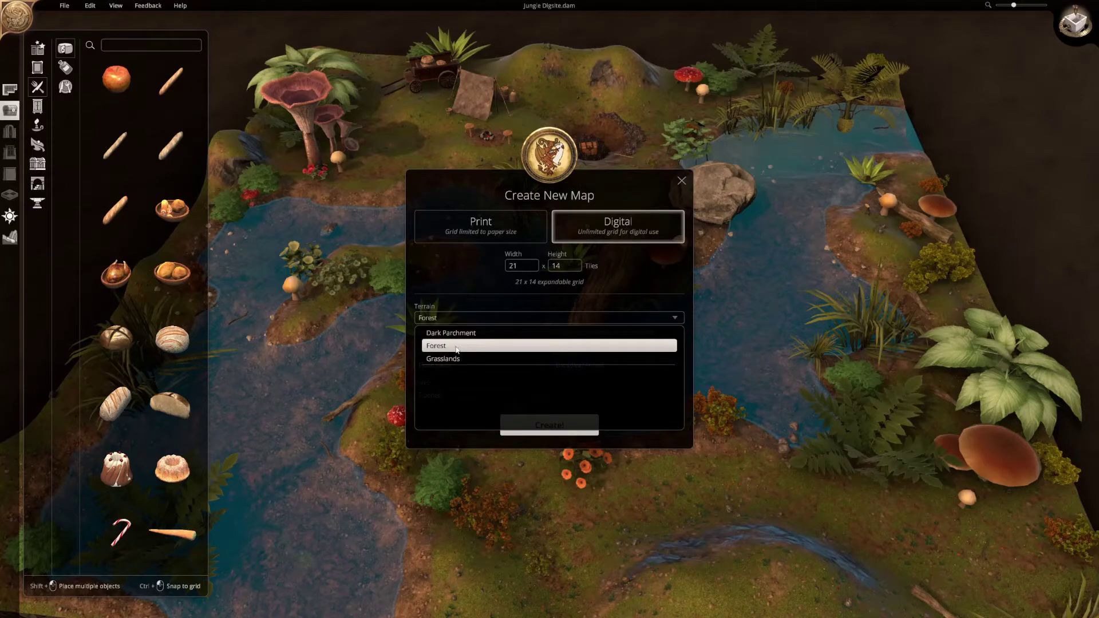
{"action": "left_click", "coordinate": [458, 348]}
- Set the new map's elevation to Flat and water to No Water, keeping Broadleaf Forest vegetation
{"action": "left_click", "coordinate": [490, 367]}
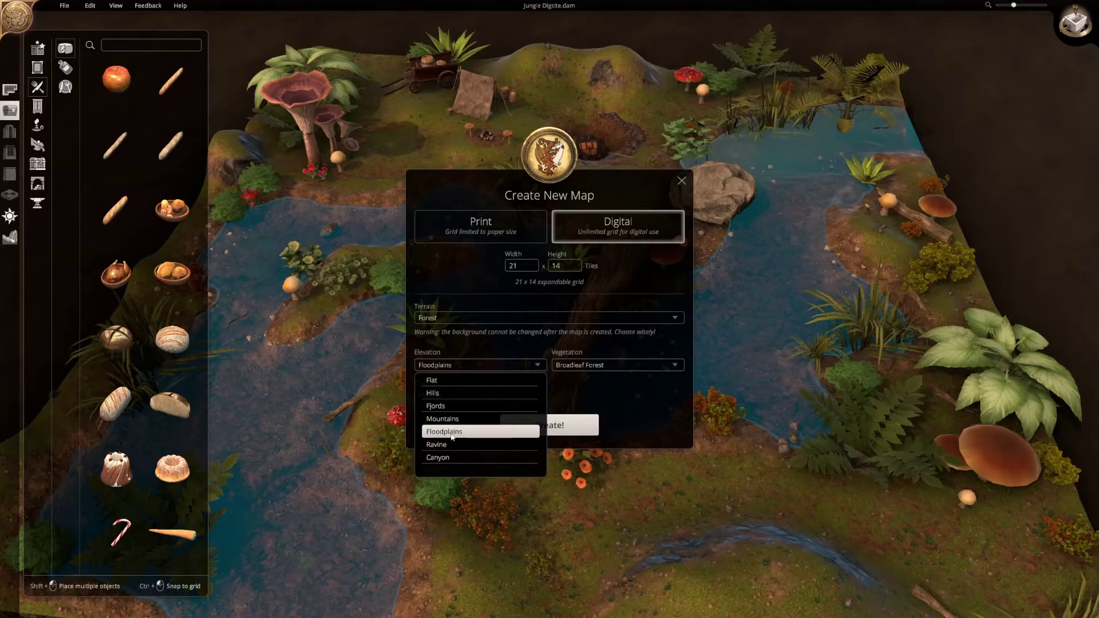
{"action": "left_click", "coordinate": [449, 380]}
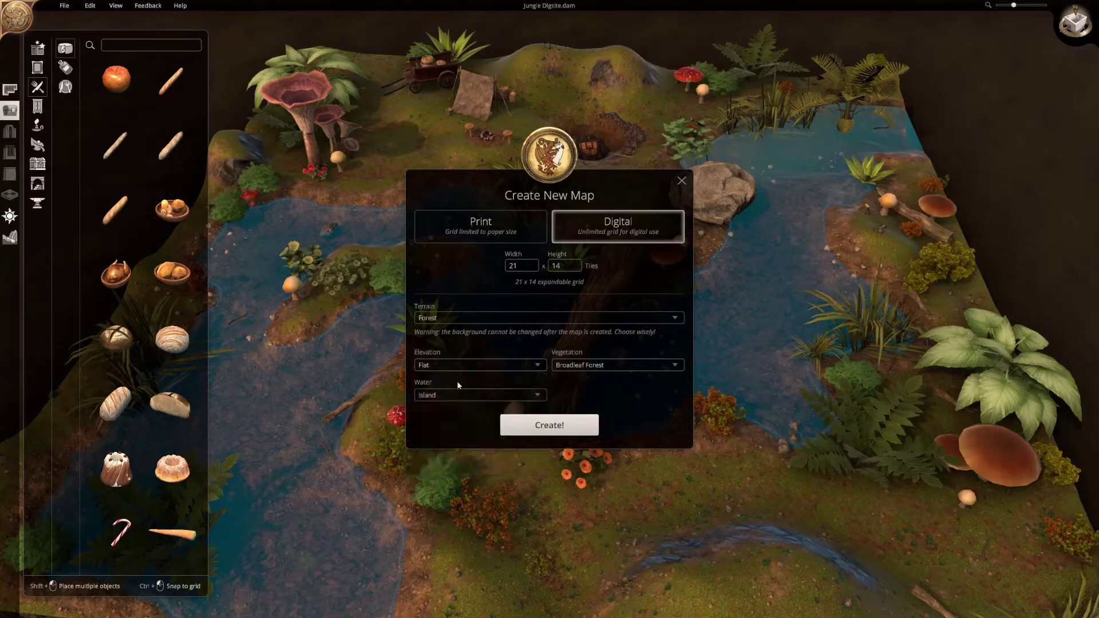
{"action": "left_click", "coordinate": [608, 366]}
{"action": "left_click", "coordinate": [610, 373]}
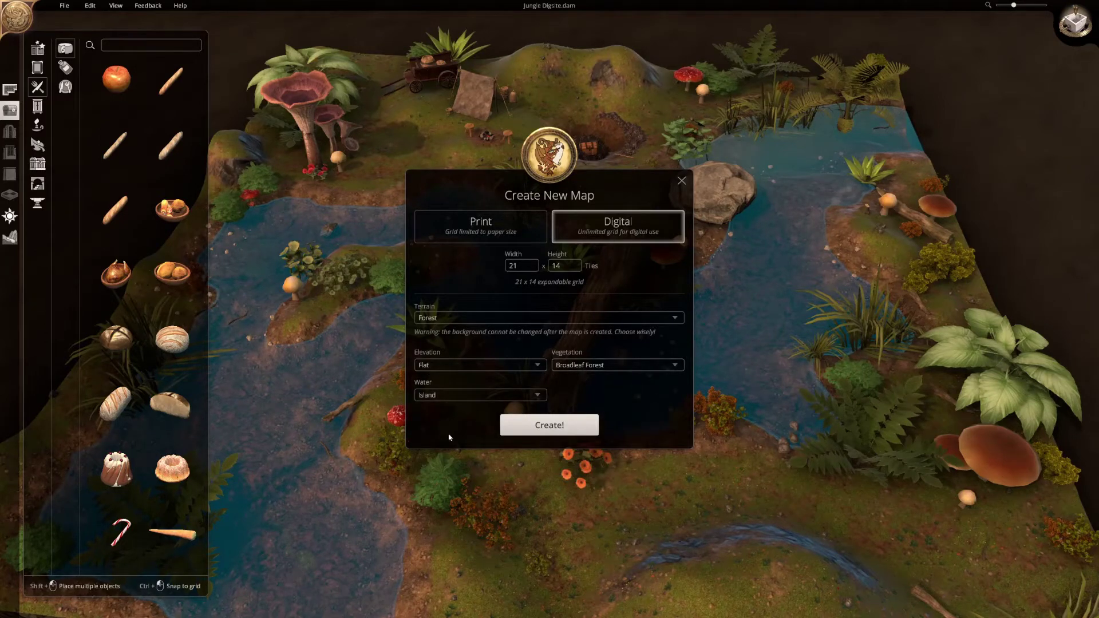
{"action": "left_click", "coordinate": [467, 393]}
{"action": "left_click", "coordinate": [465, 409]}
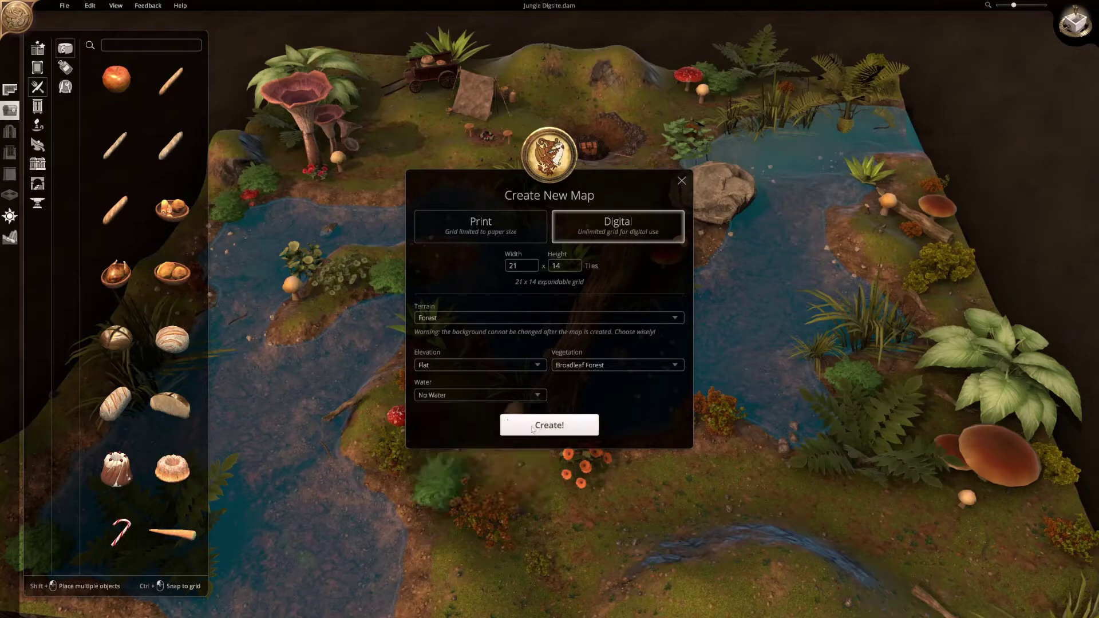
- Change the elevation to Hills and create the map
{"action": "left_click", "coordinate": [497, 362]}
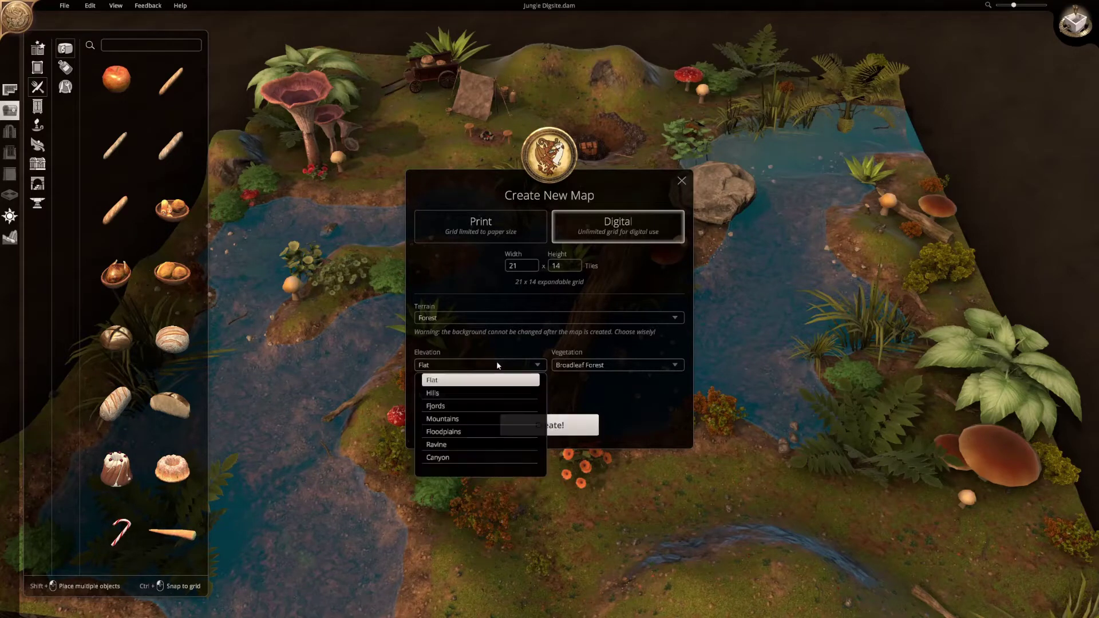
{"action": "left_click", "coordinate": [452, 394]}
{"action": "left_click", "coordinate": [559, 433]}
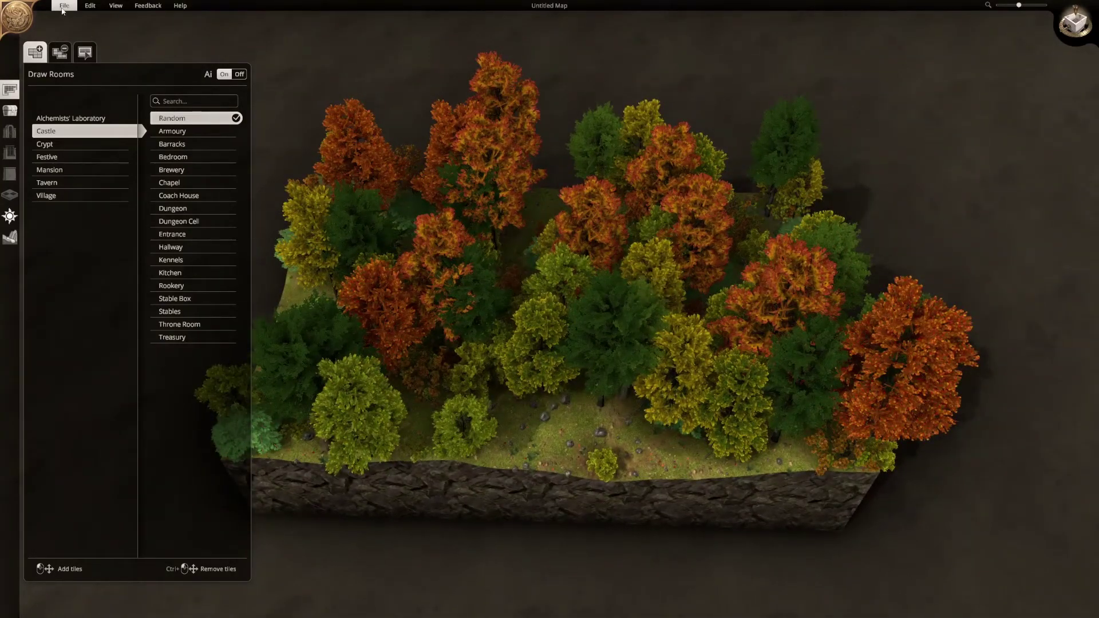
- Start another new map and set its size to 40 x 40 tiles
{"action": "left_click", "coordinate": [63, 6]}
{"action": "mouse_move", "coordinate": [90, 6]}
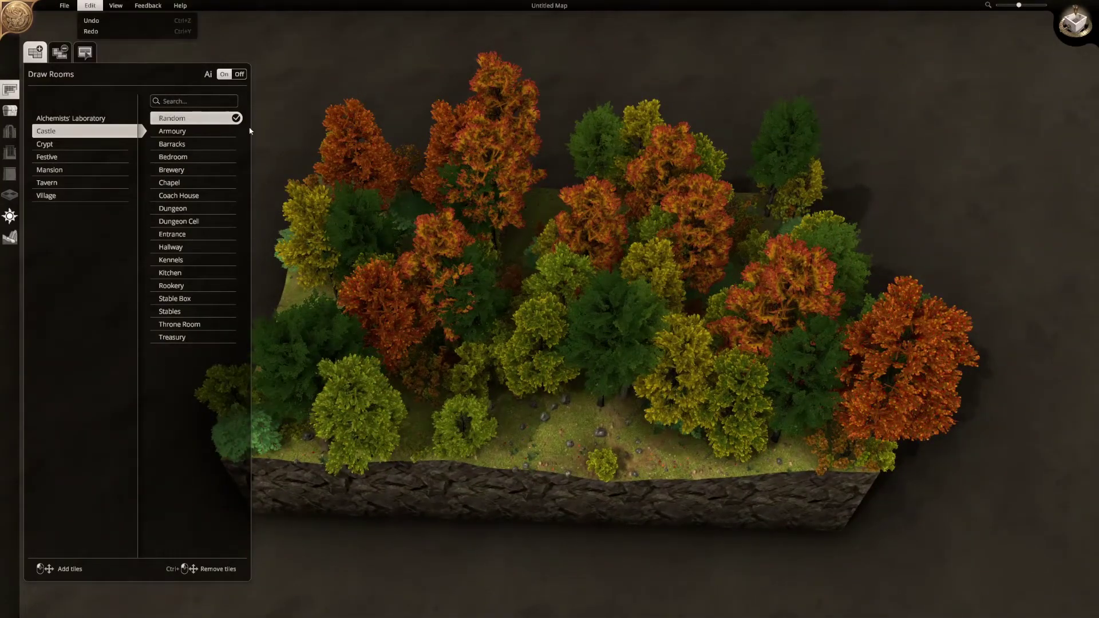
{"action": "left_click", "coordinate": [69, 21]}
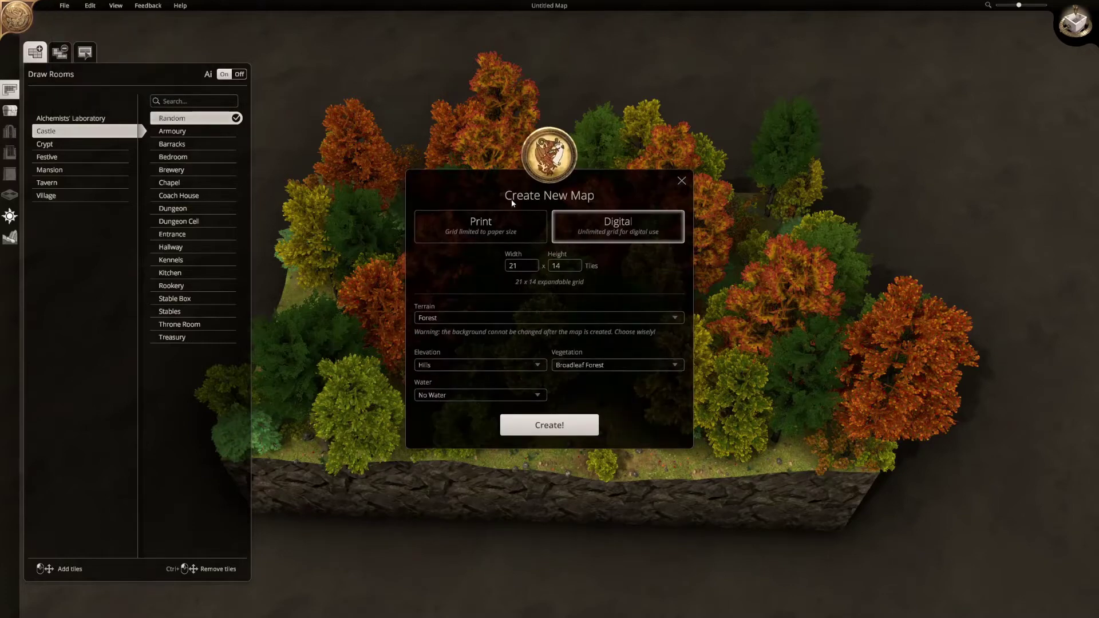
{"action": "left_click", "coordinate": [522, 263]}
{"action": "type", "text": "40"}
{"action": "key", "text": "Tab"}
{"action": "type", "text": "40"}
- Set the vegetation to Broadleaf Clearing and create the map
{"action": "left_click", "coordinate": [617, 366]}
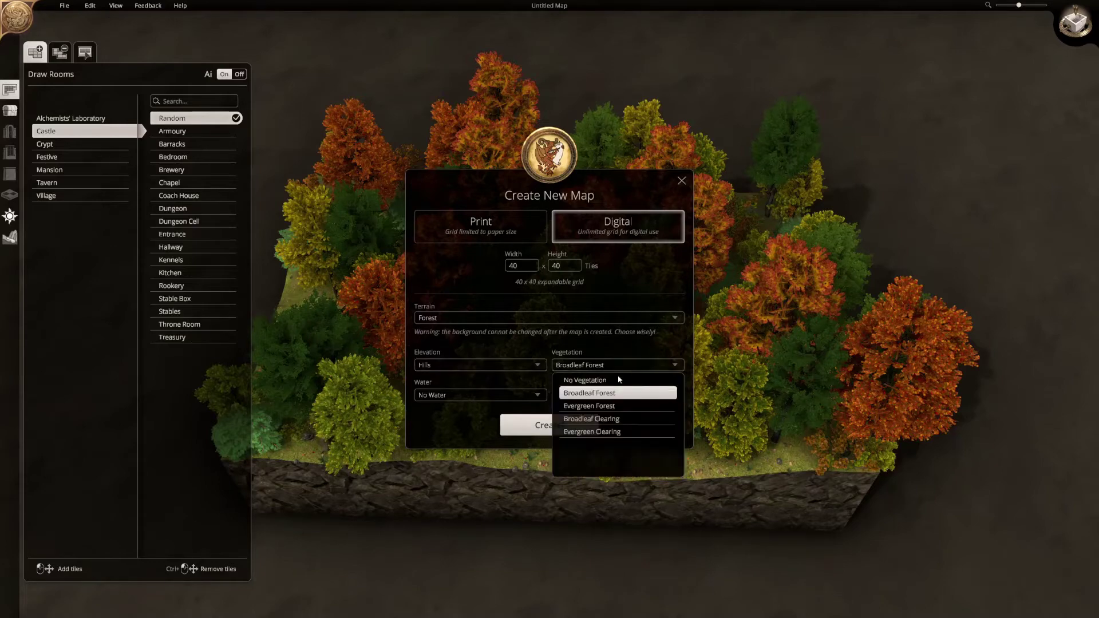
{"action": "left_click", "coordinate": [593, 419]}
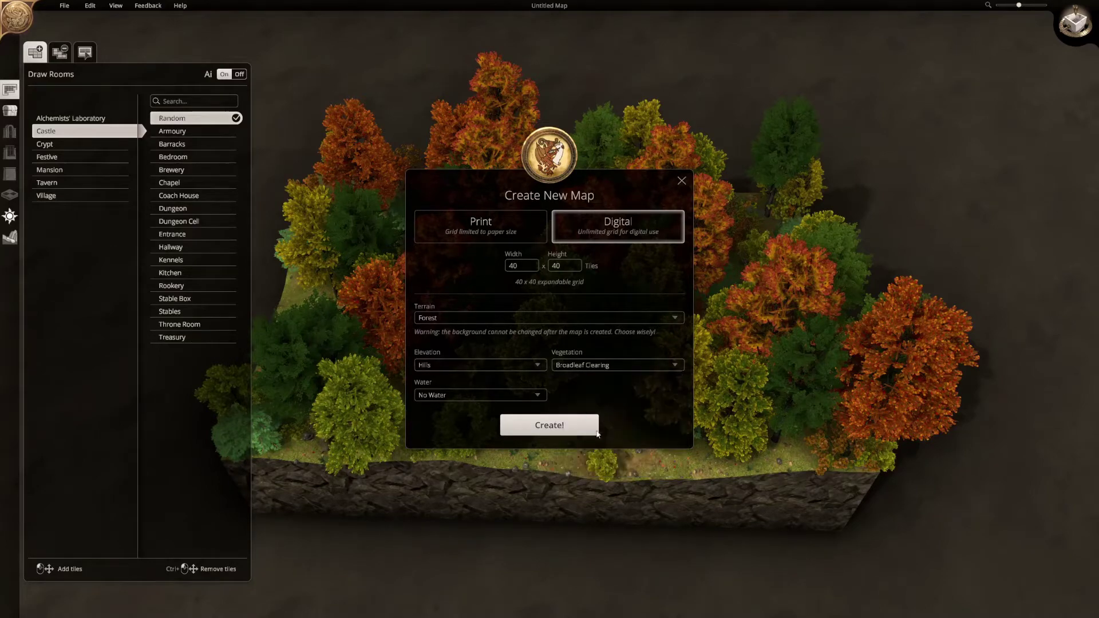
{"action": "left_click", "coordinate": [544, 427]}
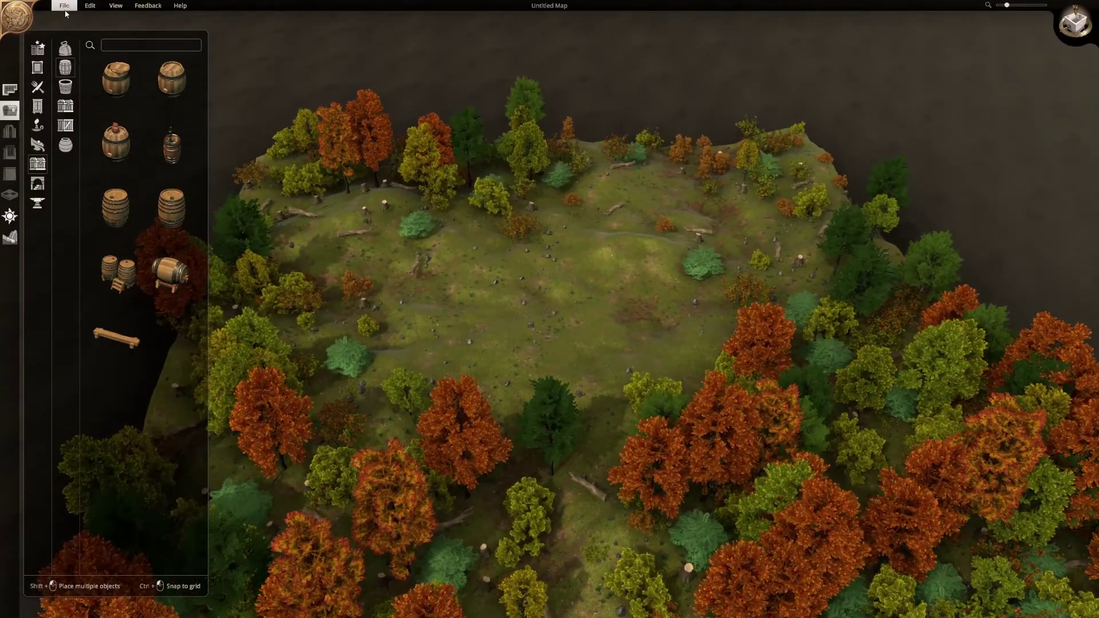
- Create another 40 x 40 tile Forest map with Hills elevation, No Water and no vegetation
{"action": "left_click", "coordinate": [64, 6]}
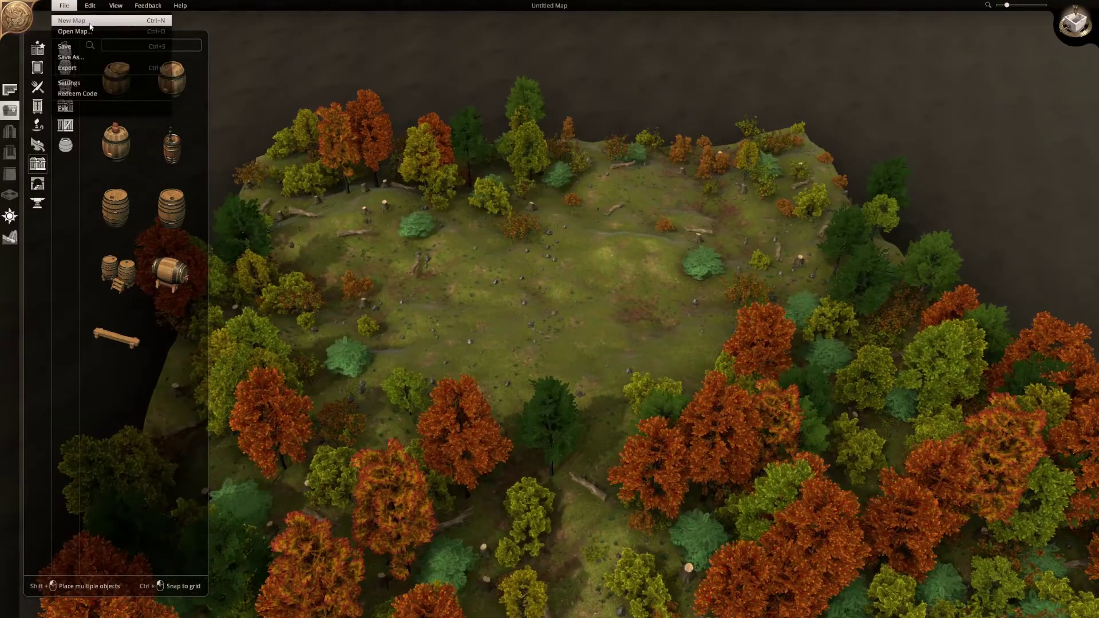
{"action": "left_click", "coordinate": [86, 21]}
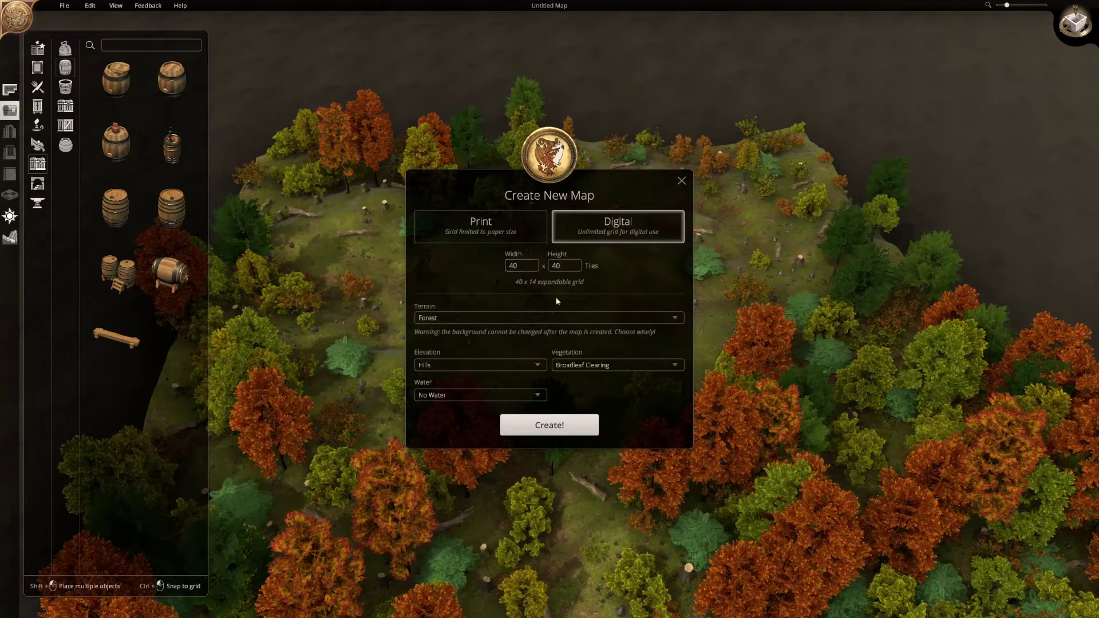
{"action": "left_click", "coordinate": [638, 284]}
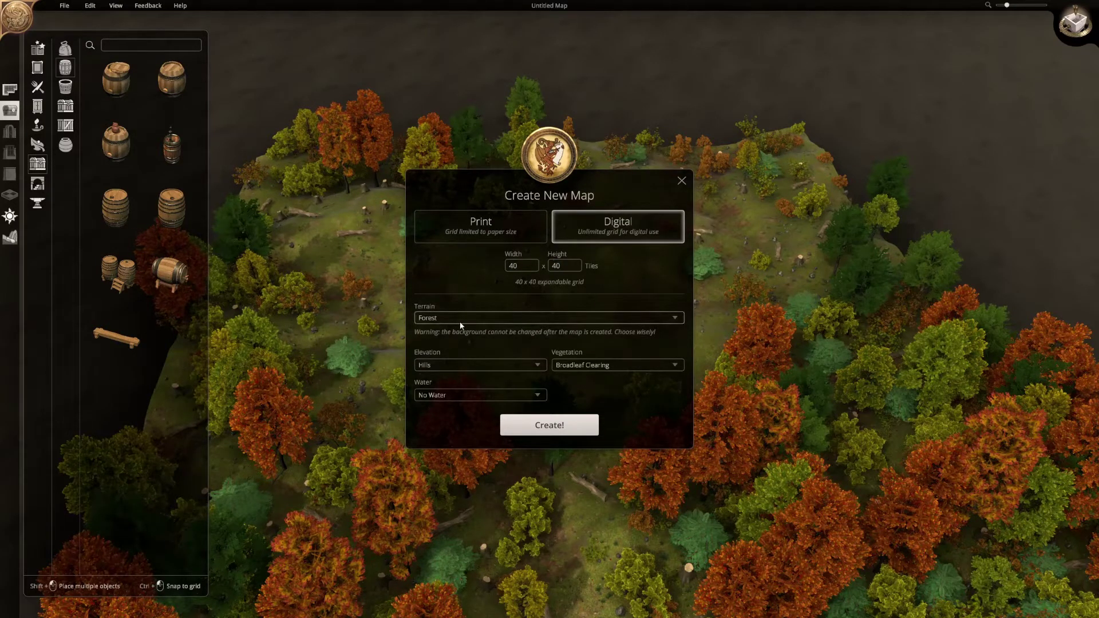
{"action": "left_click", "coordinate": [627, 366]}
{"action": "left_click", "coordinate": [601, 382]}
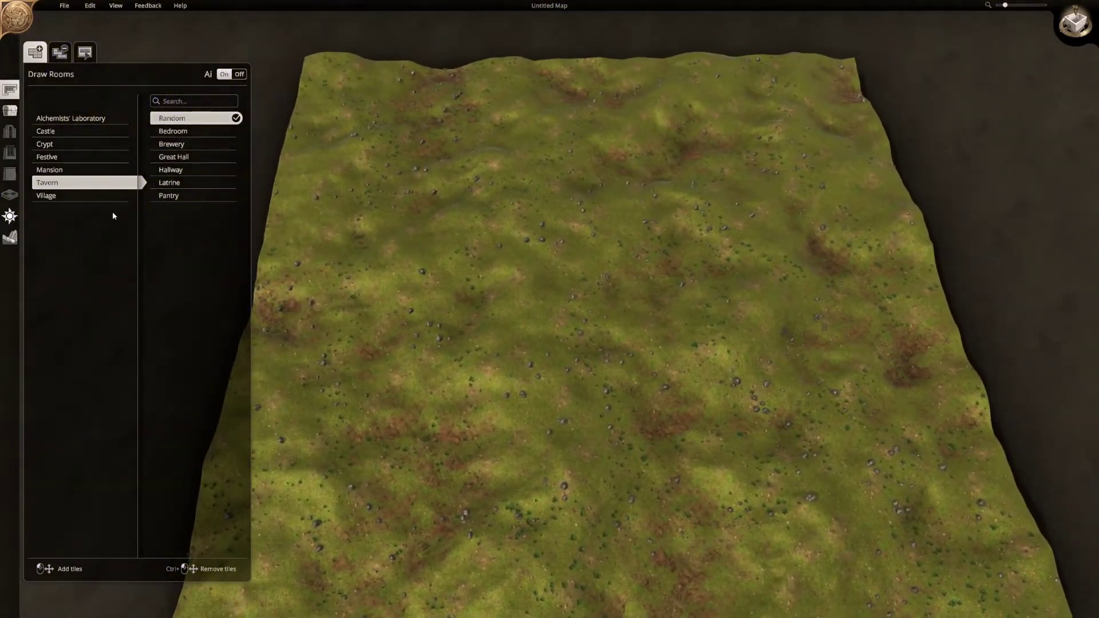
- Search the object library for "plat" and place a round stone platform on the grassy terrain
{"action": "left_click", "coordinate": [10, 110]}
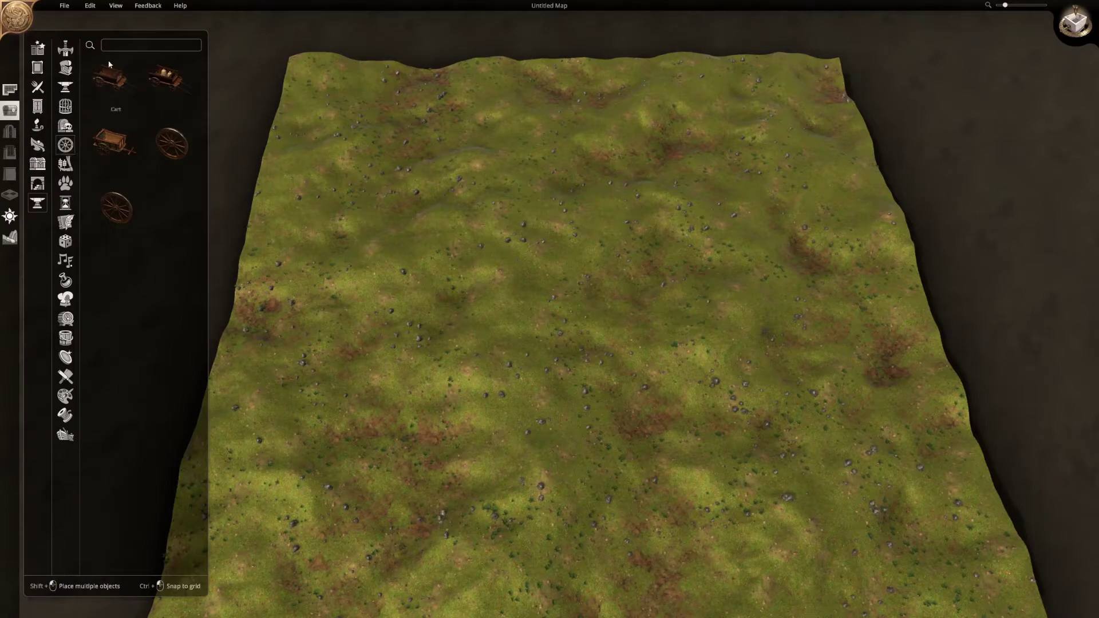
{"action": "left_click", "coordinate": [120, 50]}
{"action": "type", "text": "plat"}
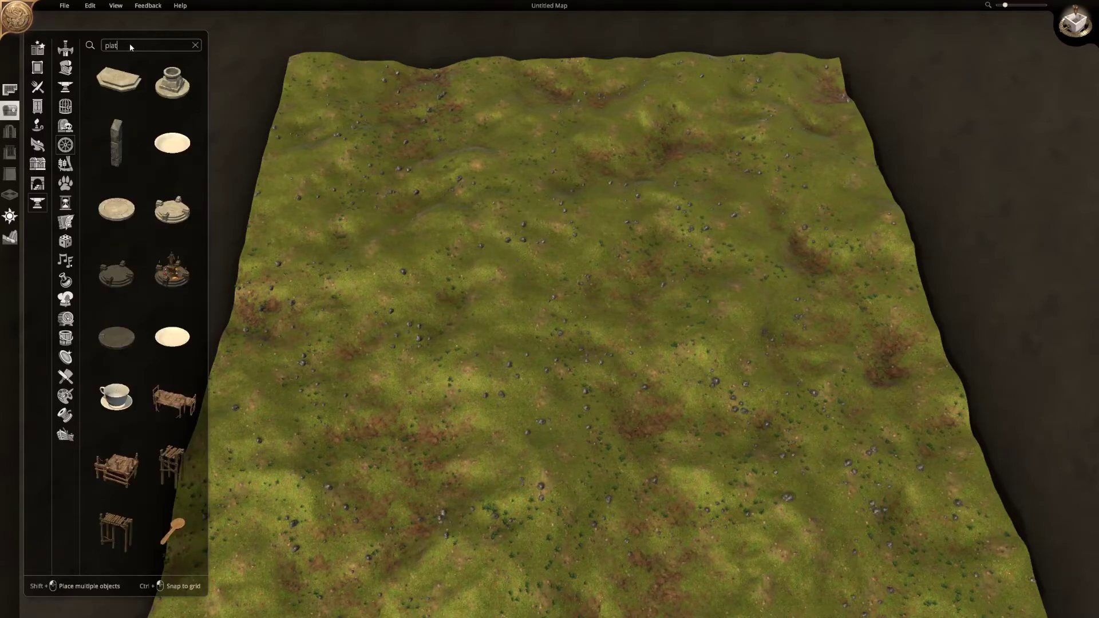
{"action": "left_click_drag", "start_coordinate": [119, 222], "coordinate": [502, 225]}
{"action": "left_click", "coordinate": [555, 227]}
{"action": "scroll", "coordinate": [565, 229], "scroll_direction": "up", "scroll_amount": 3}
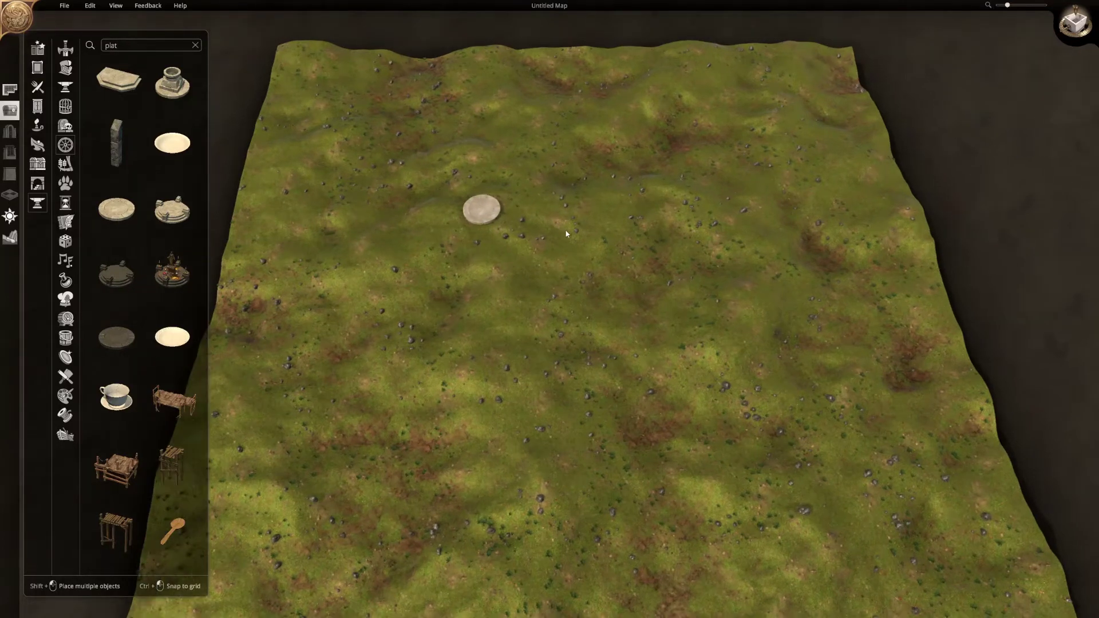
{"action": "scroll", "coordinate": [568, 232], "scroll_direction": "down", "scroll_amount": 3}
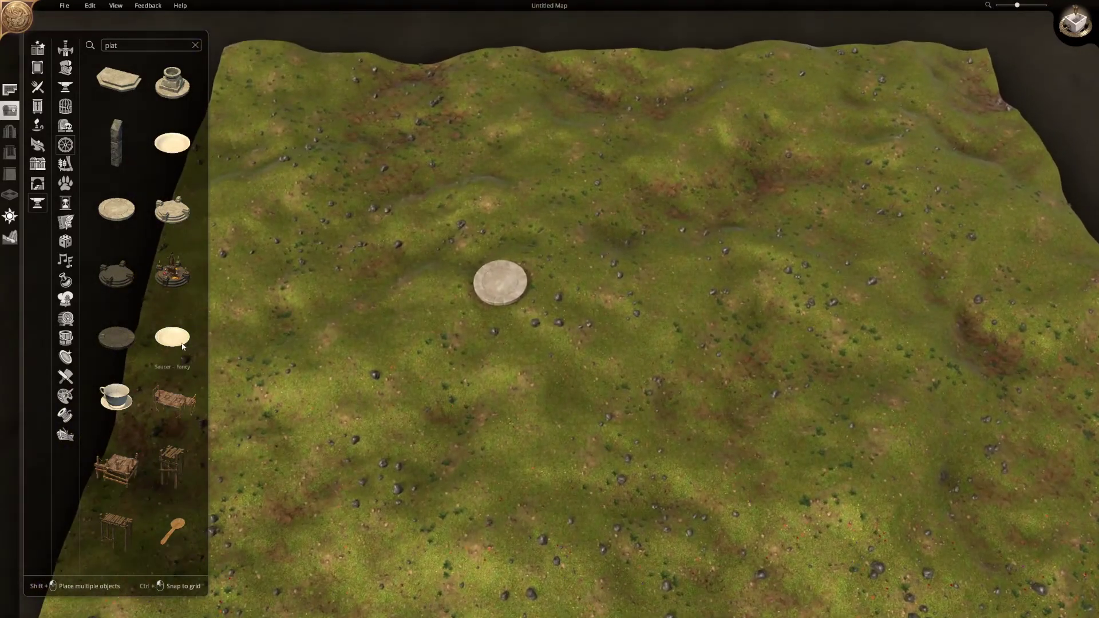
- Place two more round stone platforms, a larger one beside the first and a medium one behind it
{"action": "left_click_drag", "start_coordinate": [117, 223], "coordinate": [760, 331]}
{"action": "left_click", "coordinate": [832, 320]}
{"action": "mouse_move", "coordinate": [852, 332]}
{"action": "right_mouse_down"}
{"action": "mouse_move", "coordinate": [853, 342]}
{"action": "mouse_move", "coordinate": [838, 342]}
{"action": "right_mouse_up"}
{"action": "mouse_move", "coordinate": [720, 335]}
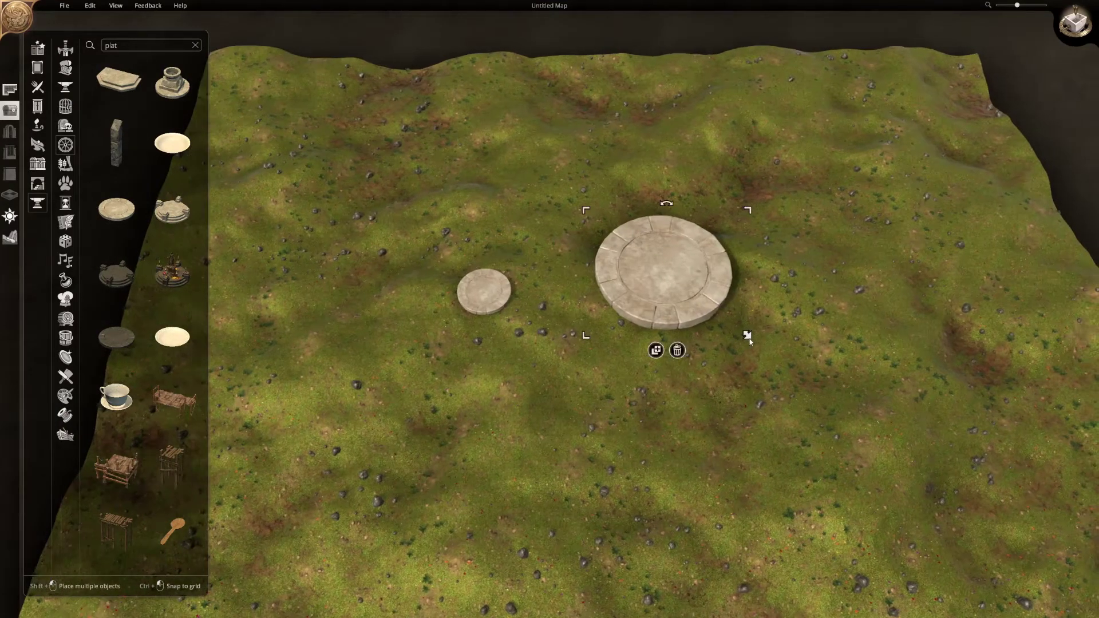
{"action": "left_click_drag", "start_coordinate": [747, 336], "coordinate": [734, 326]}
{"action": "left_click_drag", "start_coordinate": [127, 216], "coordinate": [448, 239]}
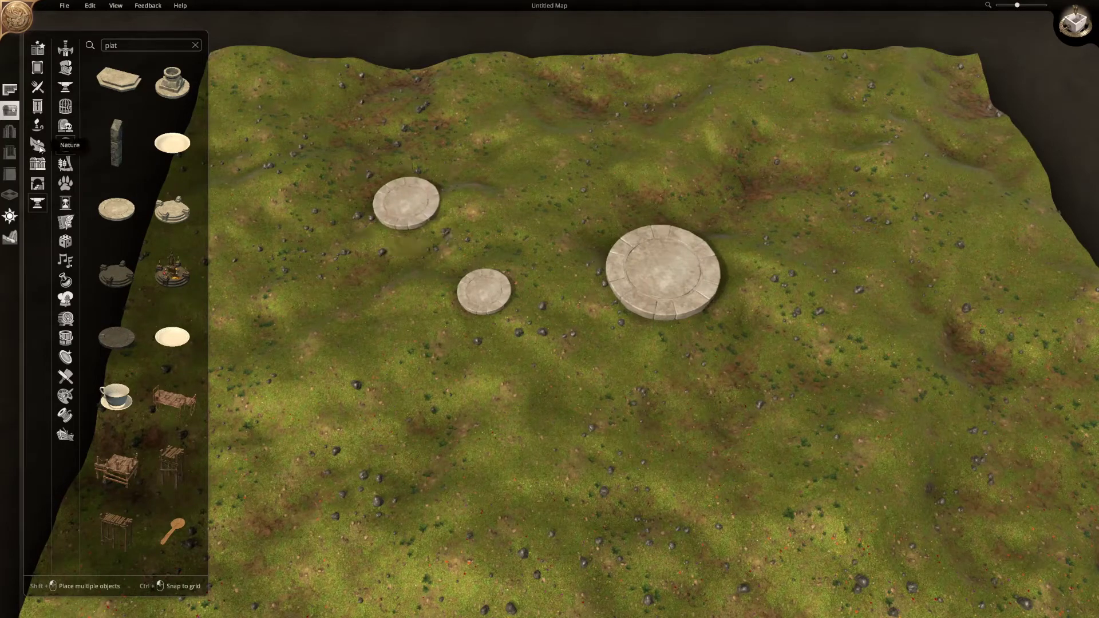
- Find the Coltricia Perennis mushroom among the nature plants, place it on the smallest platform and enlarge it
{"action": "left_click", "coordinate": [37, 145]}
{"action": "scroll", "coordinate": [175, 229], "scroll_direction": "down", "scroll_amount": 5}
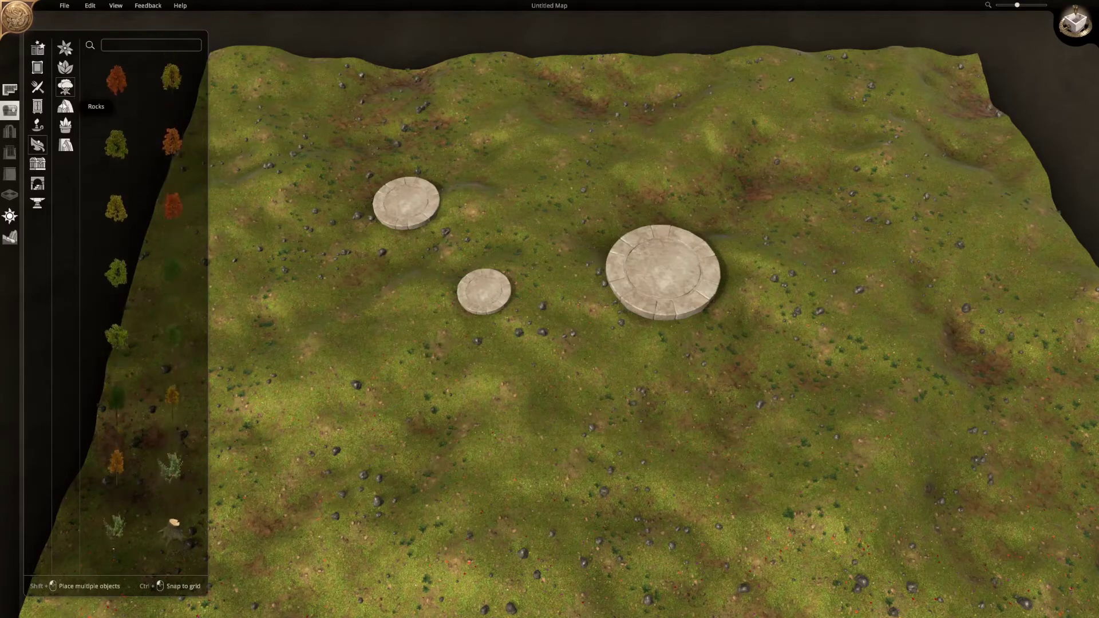
{"action": "left_click", "coordinate": [66, 67]}
{"action": "scroll", "coordinate": [187, 248], "scroll_direction": "down", "scroll_amount": 3}
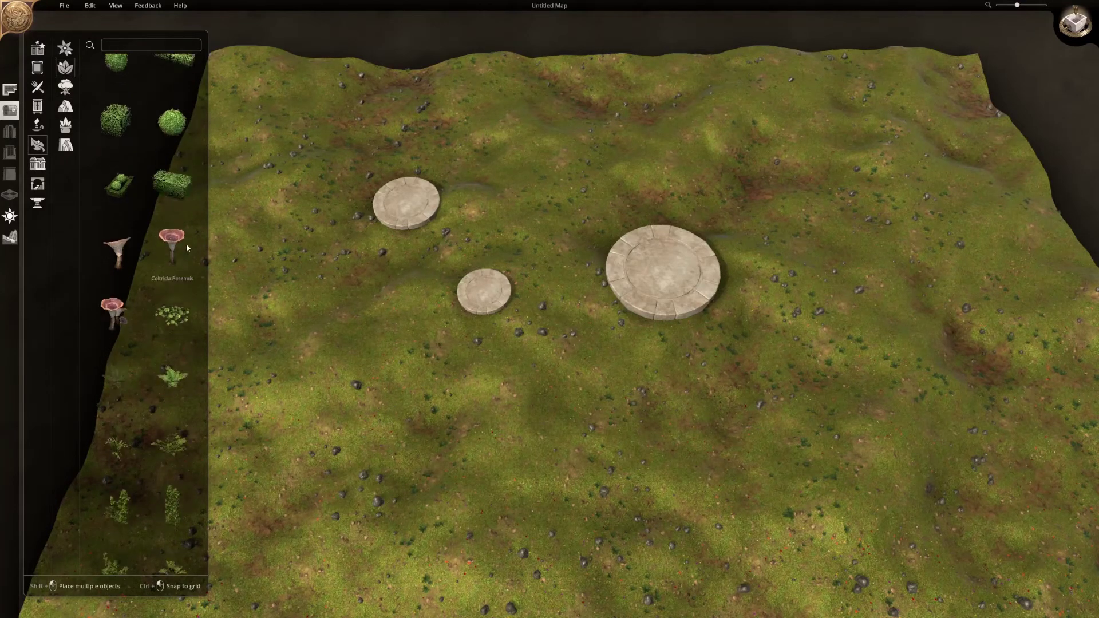
{"action": "left_click", "coordinate": [182, 241]}
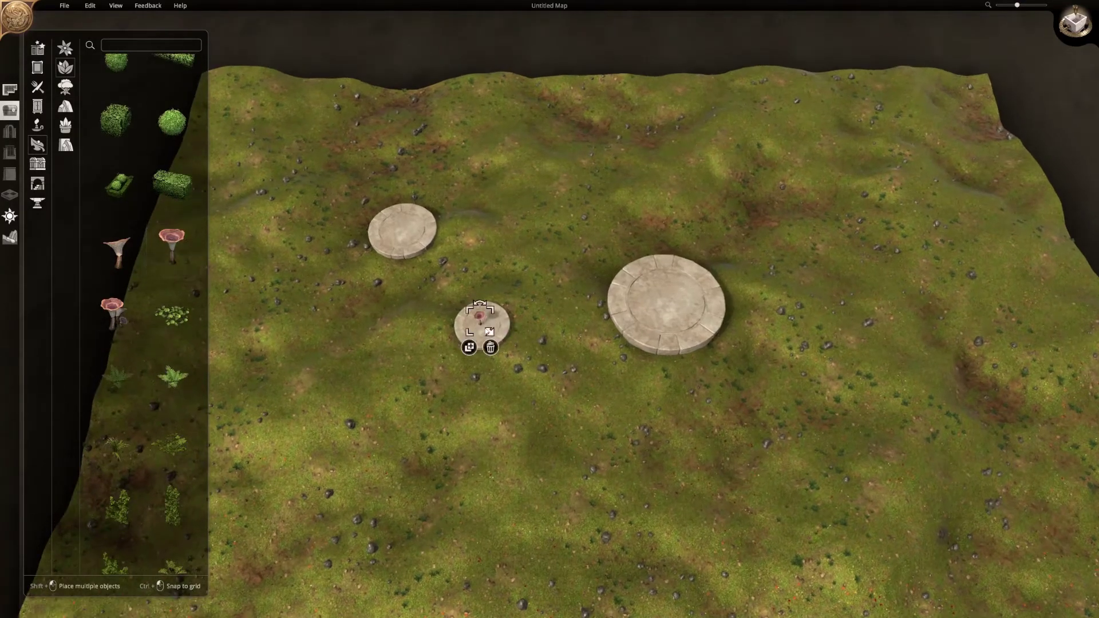
{"action": "left_click_drag", "start_coordinate": [478, 329], "coordinate": [468, 327]}
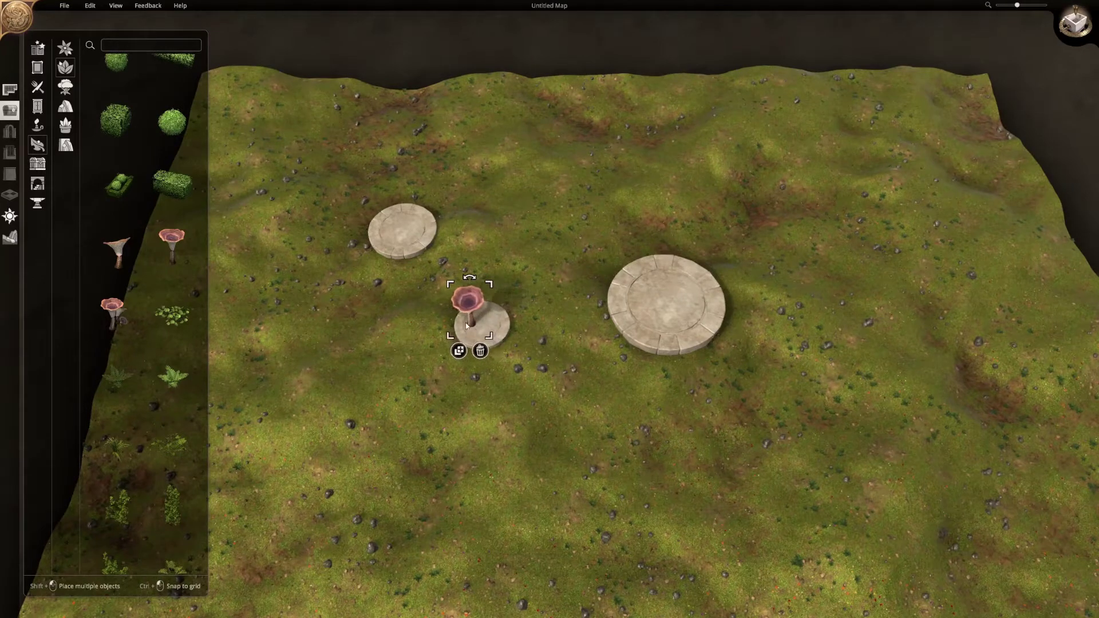
- Add a smaller mushroom of the other single variety to the same platform and place a duplicate beside it
{"action": "left_click", "coordinate": [123, 259]}
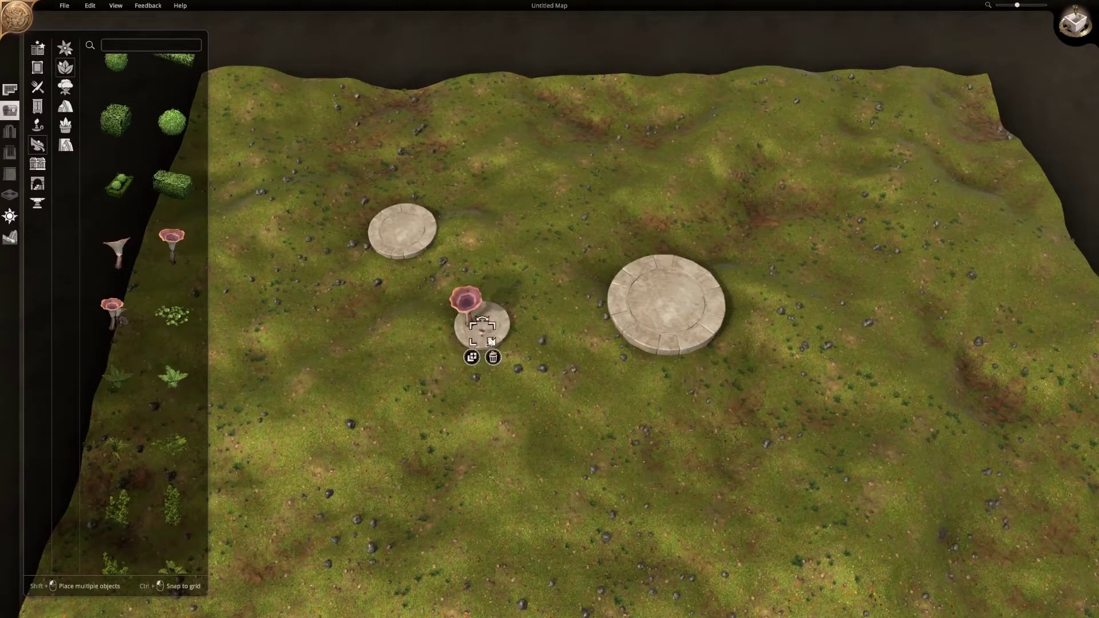
{"action": "left_click", "coordinate": [476, 355]}
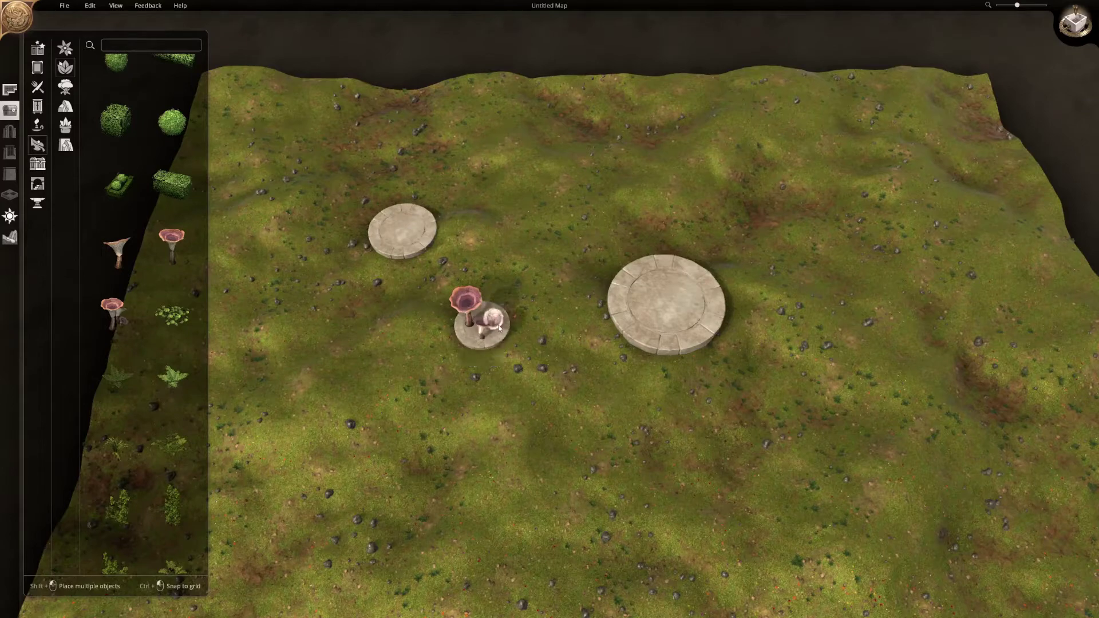
{"action": "left_click", "coordinate": [493, 321]}
{"action": "left_click", "coordinate": [492, 355]}
{"action": "left_click", "coordinate": [492, 355]}
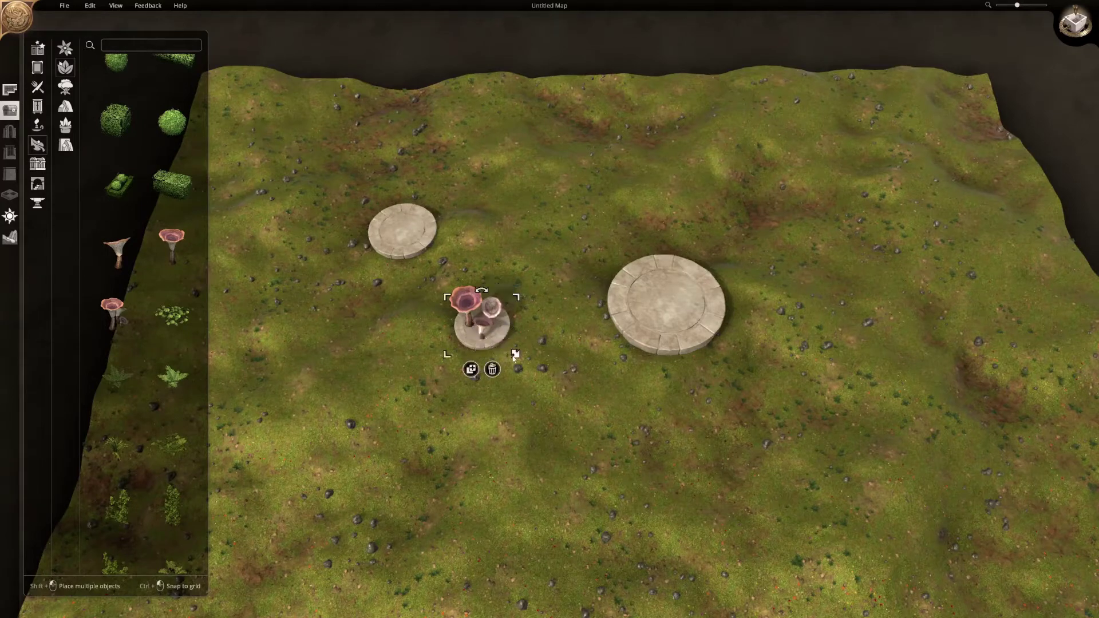
- Scale the platform up with its three mushrooms, and reduce the group slightly
{"action": "left_click_drag", "start_coordinate": [516, 356], "coordinate": [611, 425]}
{"action": "scroll", "coordinate": [662, 417], "scroll_direction": "down", "scroll_amount": 4}
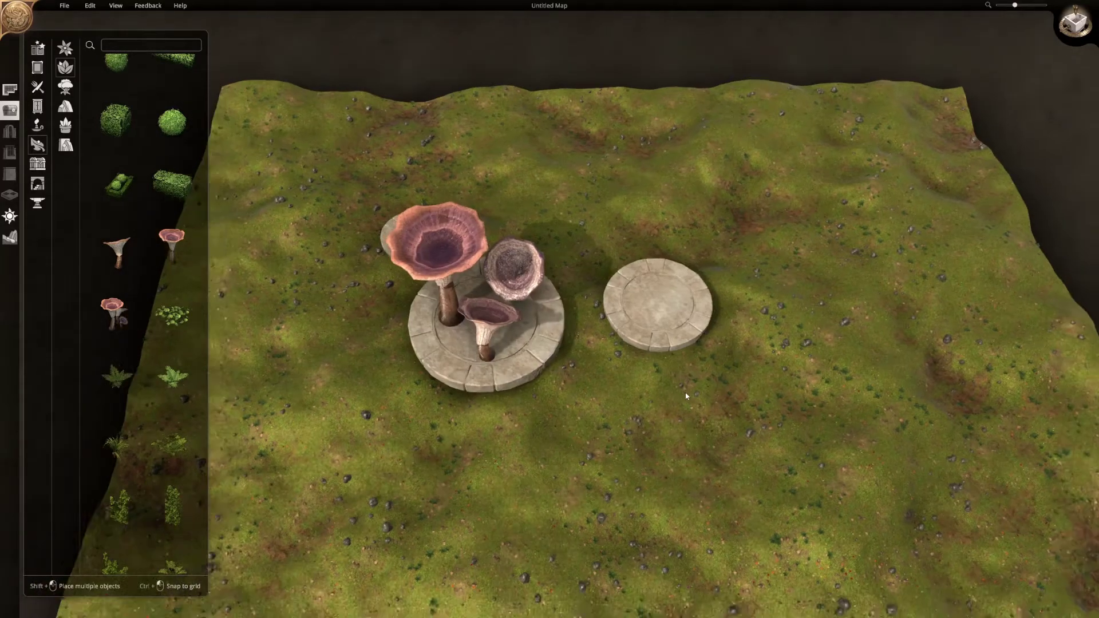
{"action": "left_click_drag", "start_coordinate": [568, 383], "coordinate": [544, 361]}
{"action": "left_click", "coordinate": [596, 374]}
- Move the three mushrooms off the platform onto the open grass behind the largest platform
{"action": "left_click", "coordinate": [474, 289]}
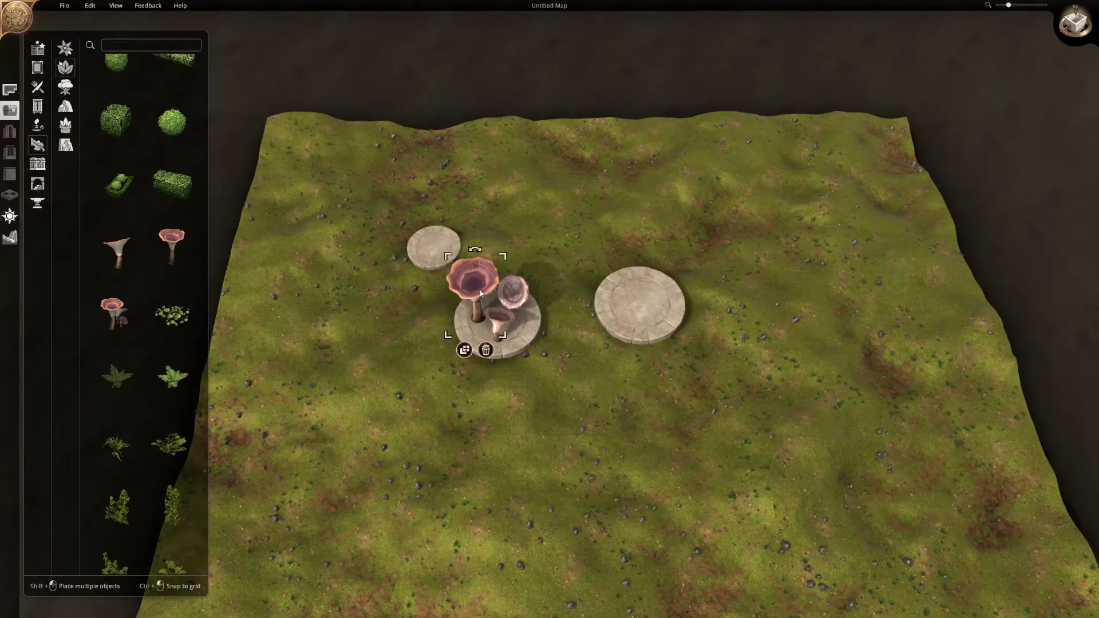
{"action": "left_click_drag", "start_coordinate": [474, 289], "coordinate": [771, 207]}
{"action": "left_click_drag", "start_coordinate": [512, 288], "coordinate": [724, 211]}
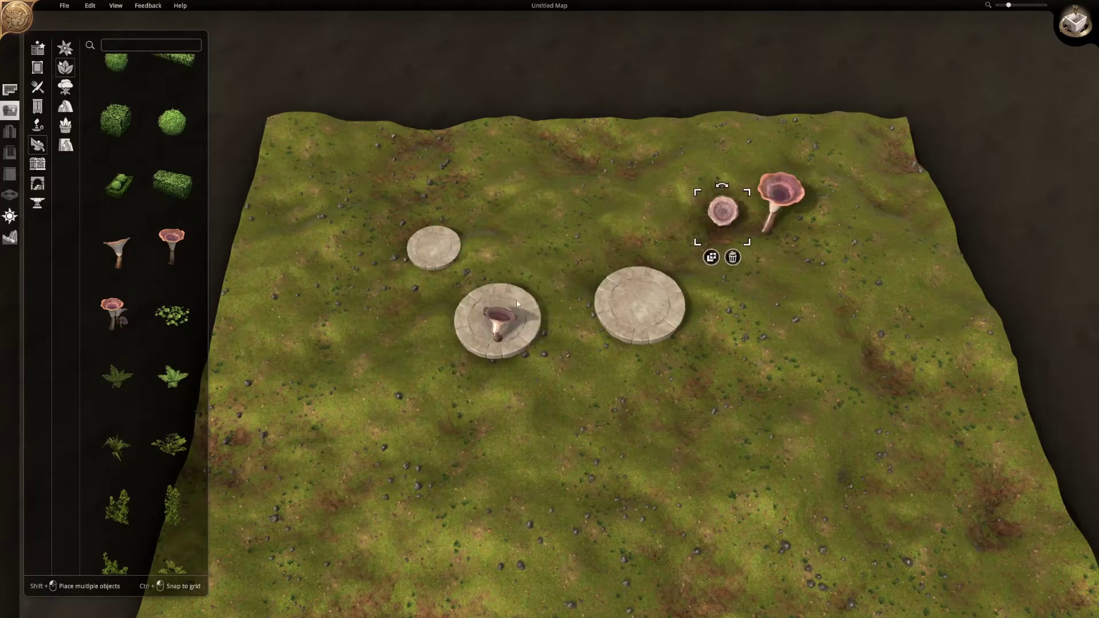
{"action": "left_click_drag", "start_coordinate": [496, 318], "coordinate": [808, 251]}
- Shrink the emptied platform and place a dark fern on its back edge
{"action": "left_click", "coordinate": [533, 353]}
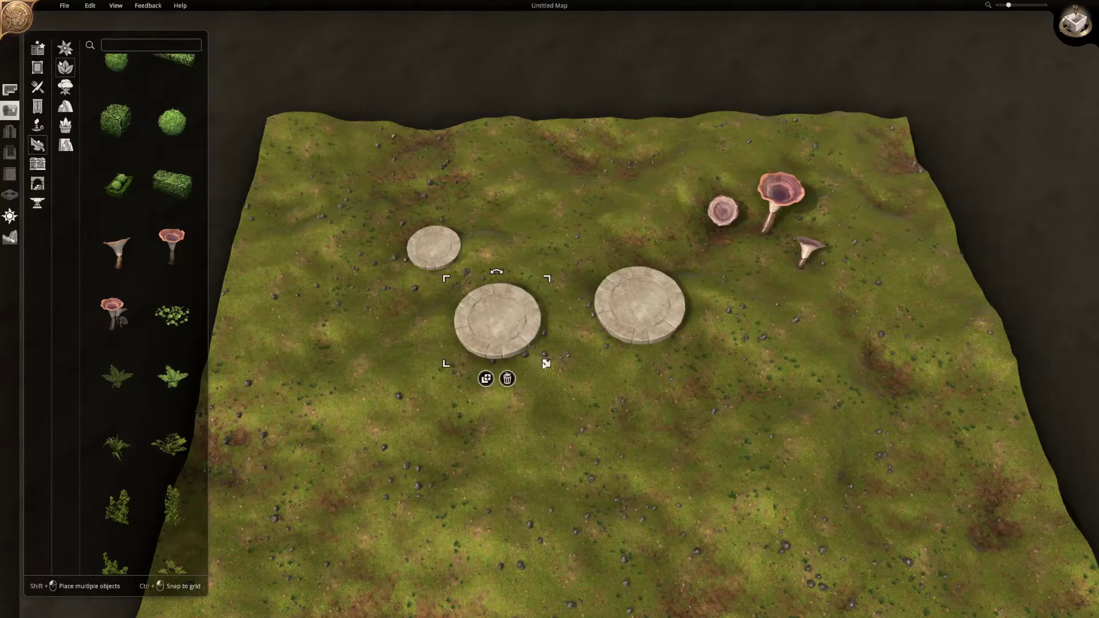
{"action": "left_click_drag", "start_coordinate": [545, 364], "coordinate": [536, 357]}
{"action": "left_click_drag", "start_coordinate": [118, 376], "coordinate": [511, 329]}
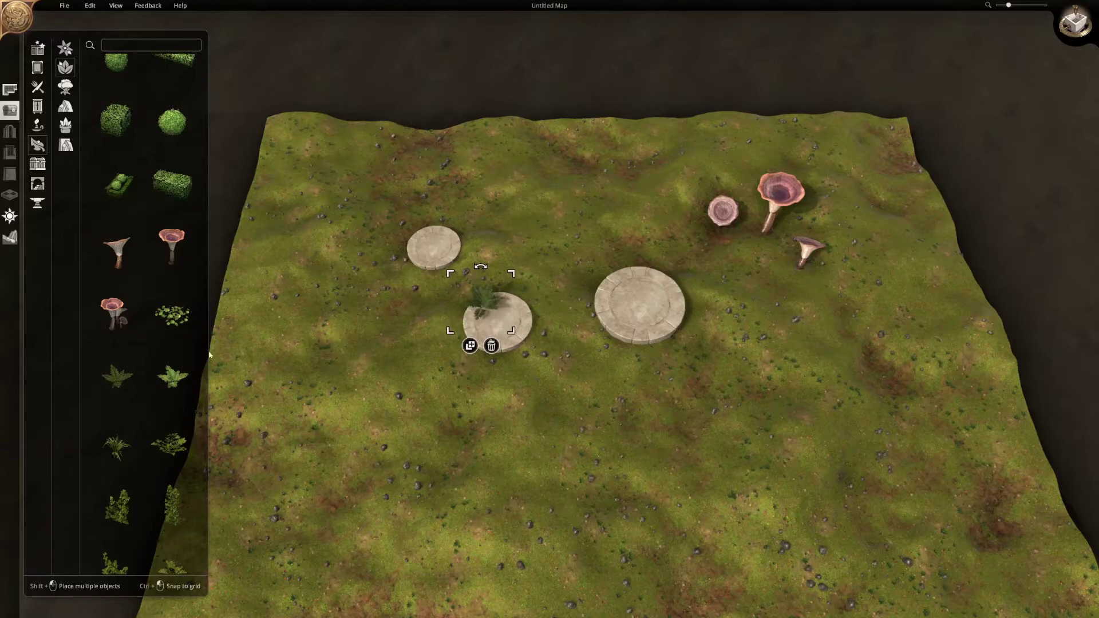
- Place a light green fern on the platform, reduce its size and add a duplicate of it alongside
{"action": "left_click", "coordinate": [181, 375]}
{"action": "left_click", "coordinate": [484, 333]}
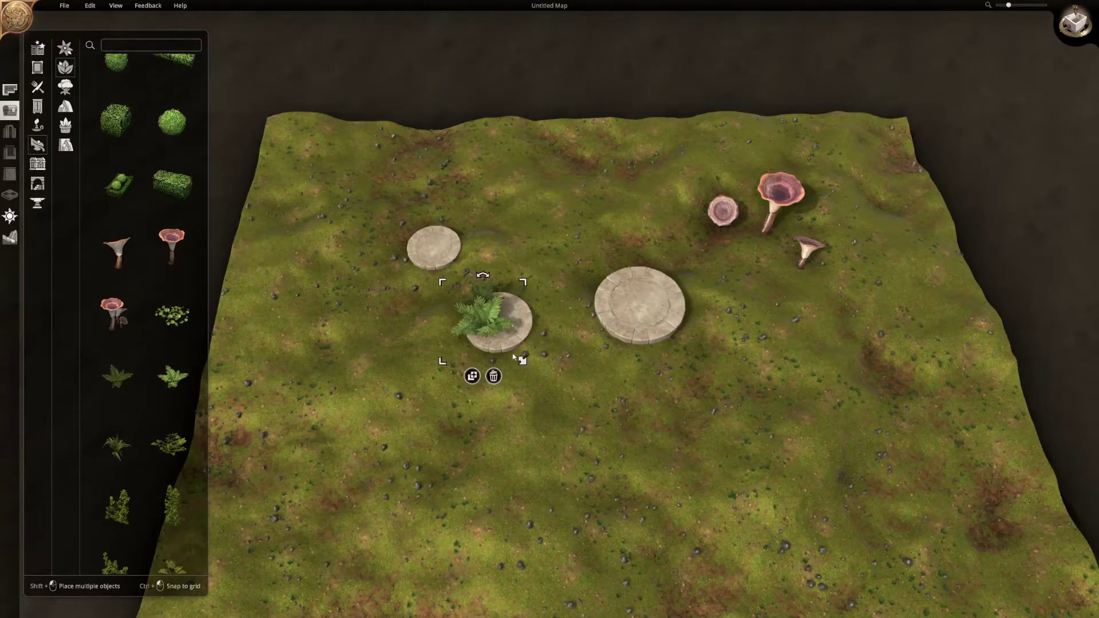
{"action": "left_click_drag", "start_coordinate": [521, 360], "coordinate": [487, 335]}
{"action": "scroll", "coordinate": [184, 353], "scroll_direction": "down", "scroll_amount": 1}
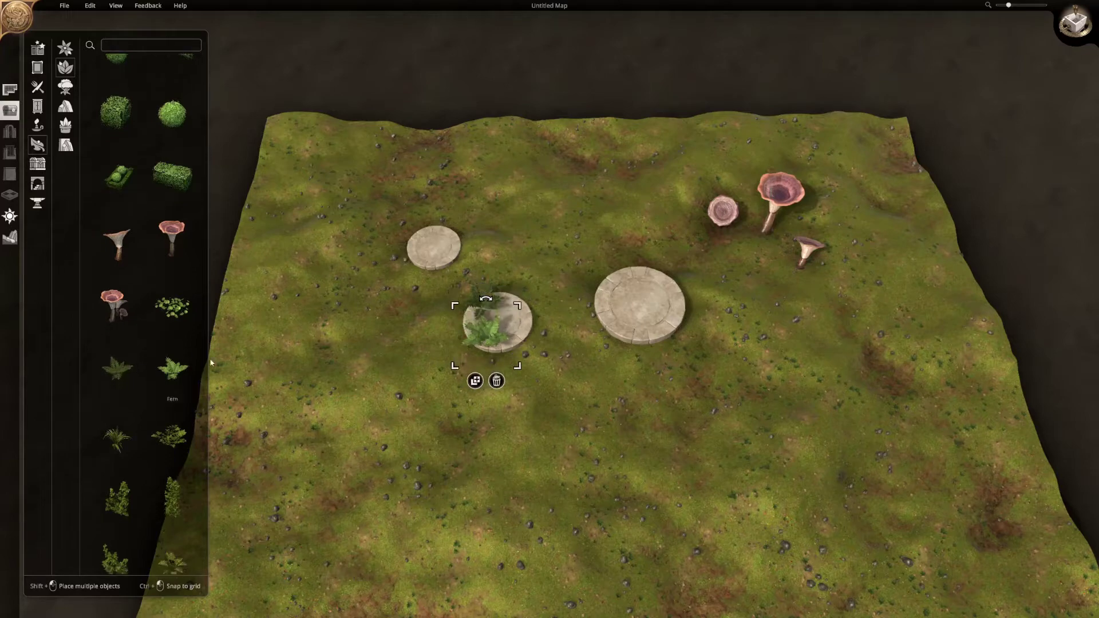
{"action": "left_click", "coordinate": [475, 381]}
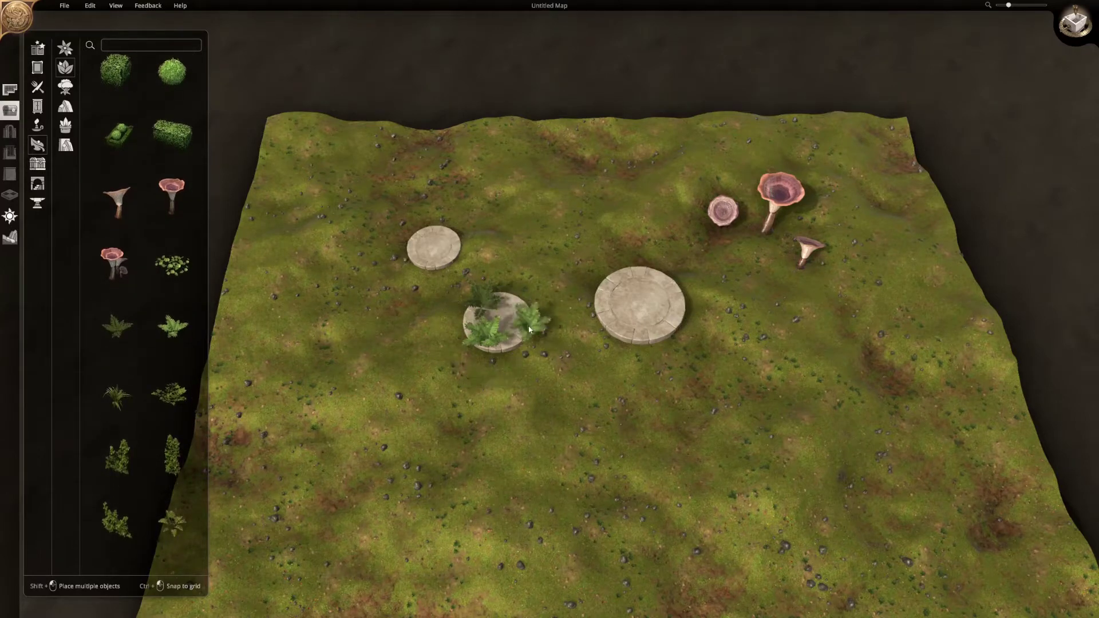
{"action": "left_click", "coordinate": [515, 318]}
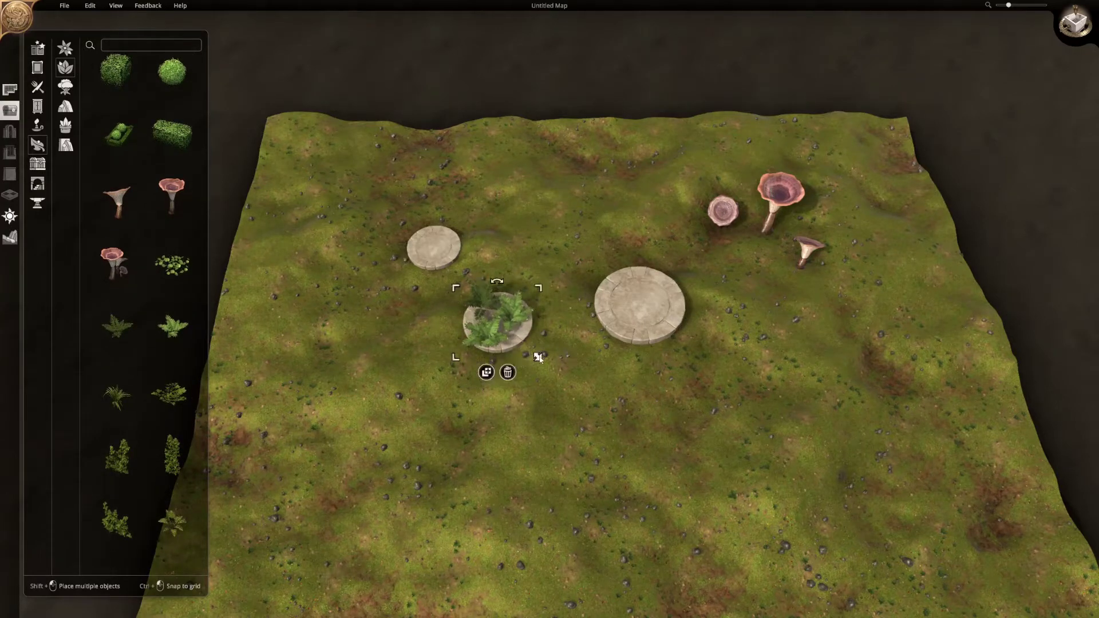
- Enlarge the platform together with its ferns, and move all three ferns onto the grass near the mushrooms
{"action": "left_click_drag", "start_coordinate": [538, 358], "coordinate": [570, 380]}
{"action": "left_click_drag", "start_coordinate": [515, 312], "coordinate": [624, 214]}
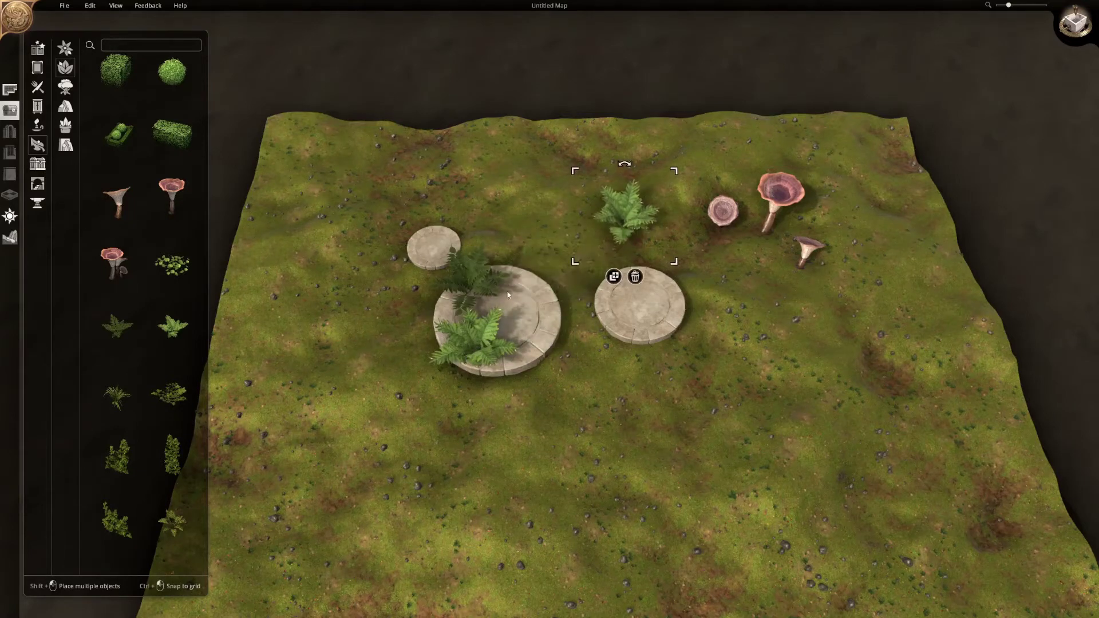
{"action": "left_click_drag", "start_coordinate": [486, 268], "coordinate": [552, 197]}
{"action": "left_click_drag", "start_coordinate": [500, 311], "coordinate": [701, 243]}
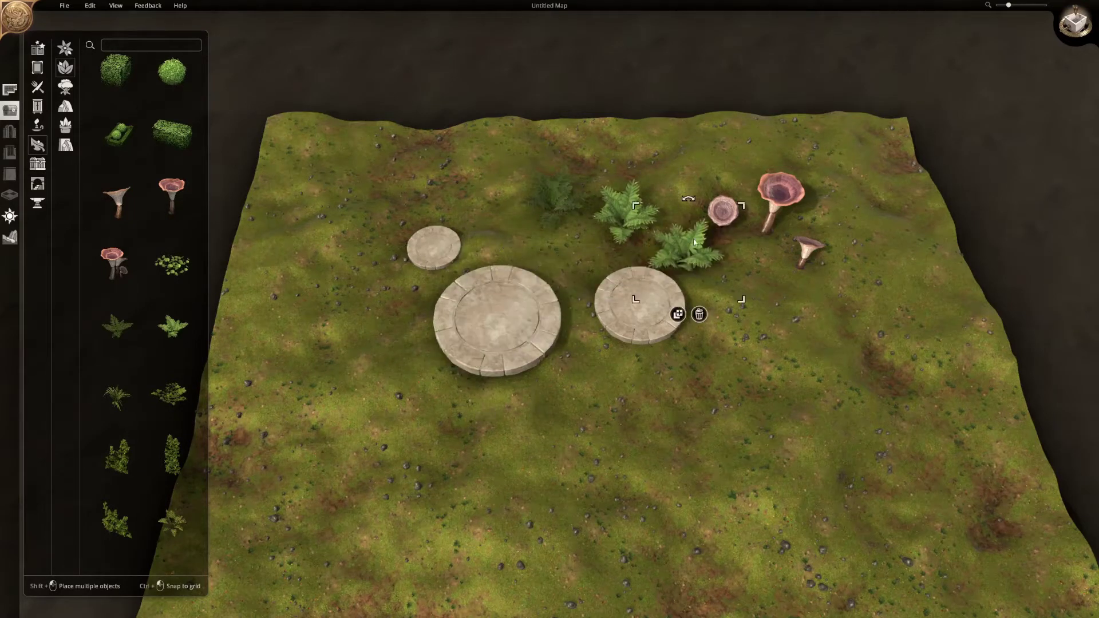
- Shrink the empty platform and place five grass clumps spread across its surface
{"action": "left_click", "coordinate": [528, 331]}
{"action": "left_click_drag", "start_coordinate": [564, 379], "coordinate": [540, 356]}
{"action": "left_click", "coordinate": [116, 405]}
{"action": "left_click", "coordinate": [496, 302]}
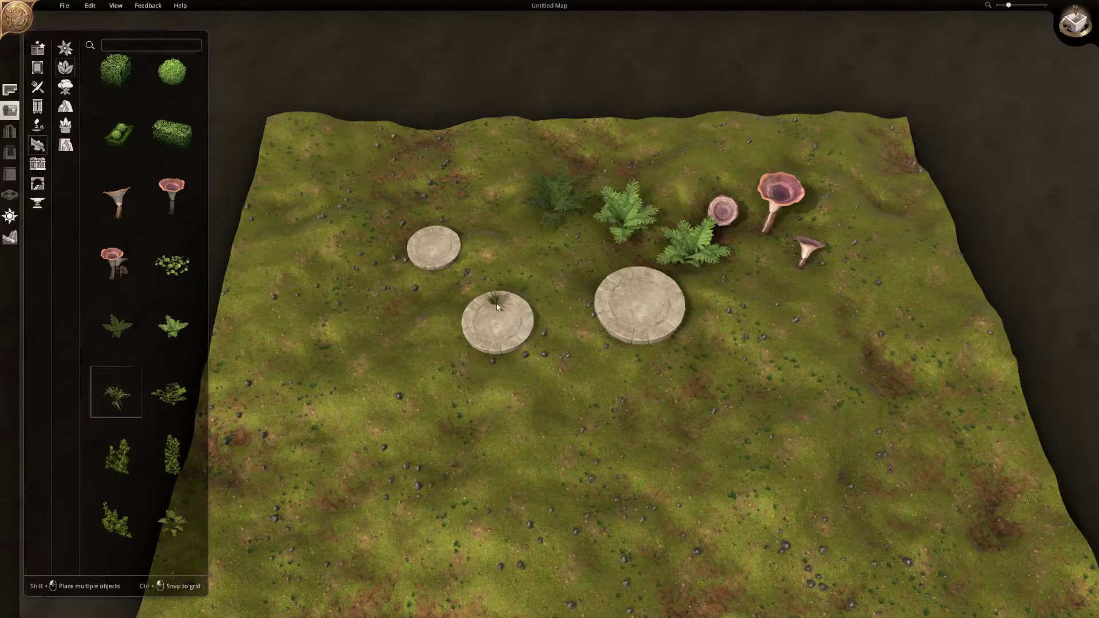
{"action": "left_click", "coordinate": [485, 336]}
{"action": "left_click", "coordinate": [475, 314], "text": "shift"}
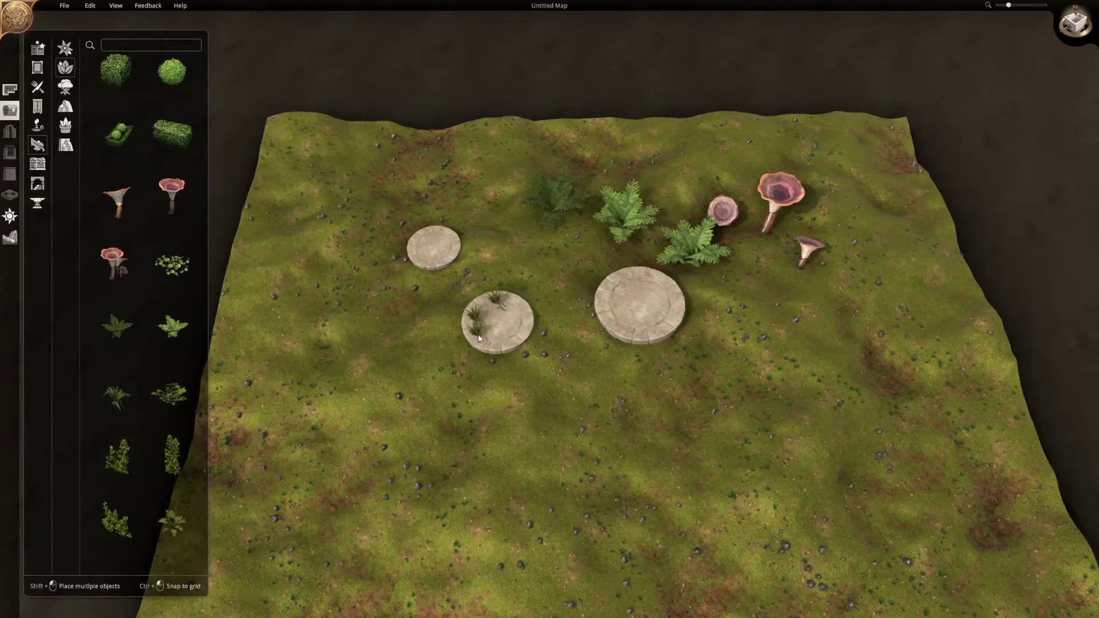
{"action": "left_click", "coordinate": [484, 334], "text": "shift"}
{"action": "left_click", "coordinate": [513, 333]}
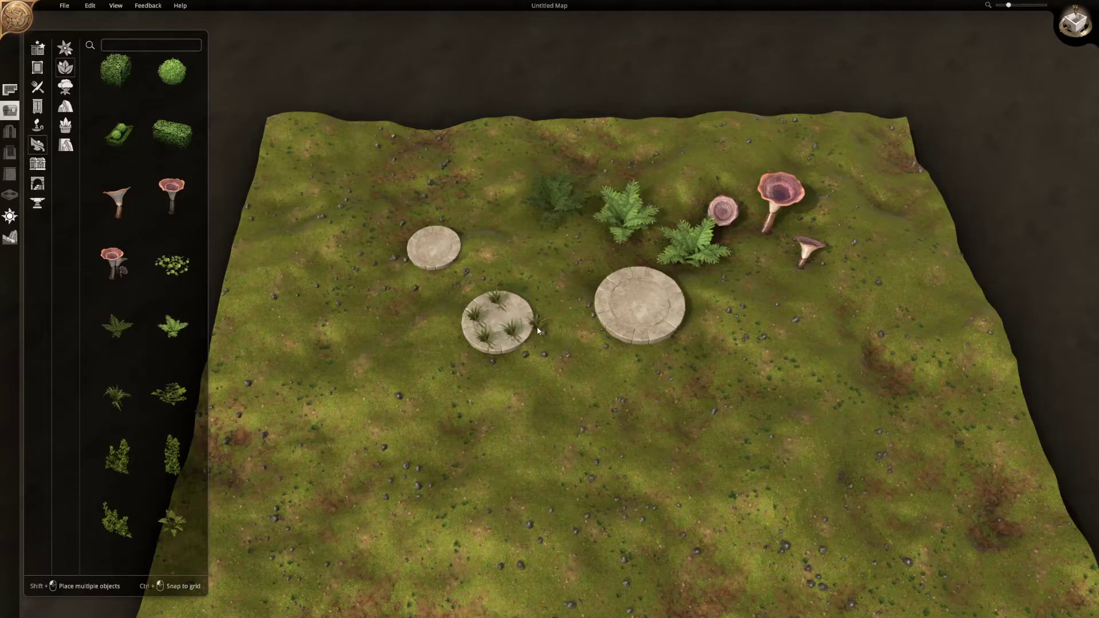
{"action": "left_click", "coordinate": [521, 310], "text": "shift"}
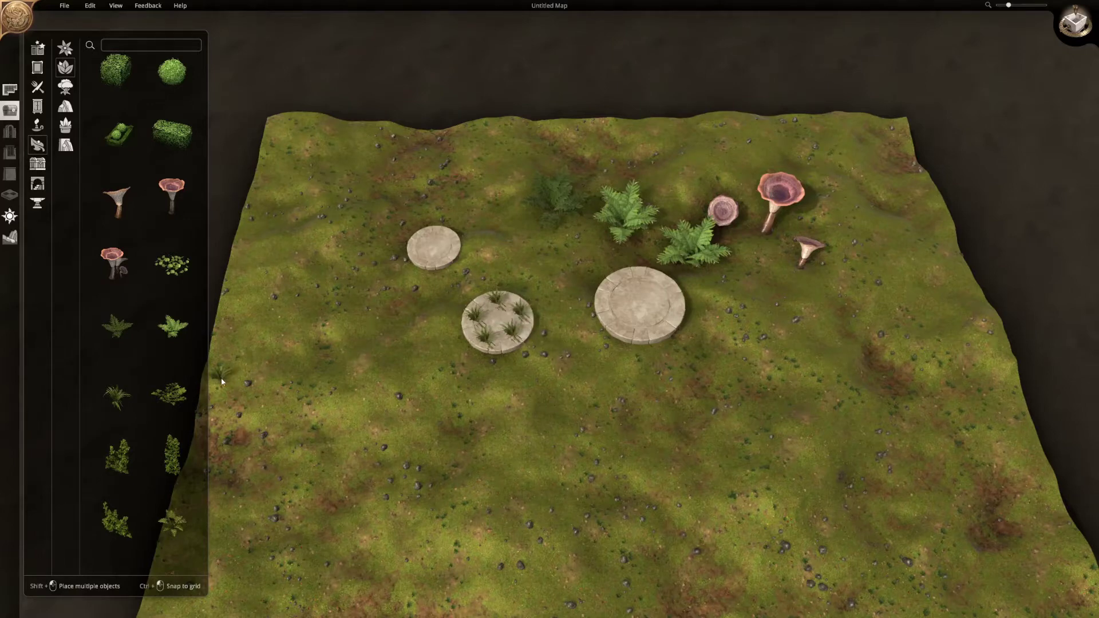
- Scale up the platform together with the grass clumps standing on it
{"action": "left_click", "coordinate": [503, 337]}
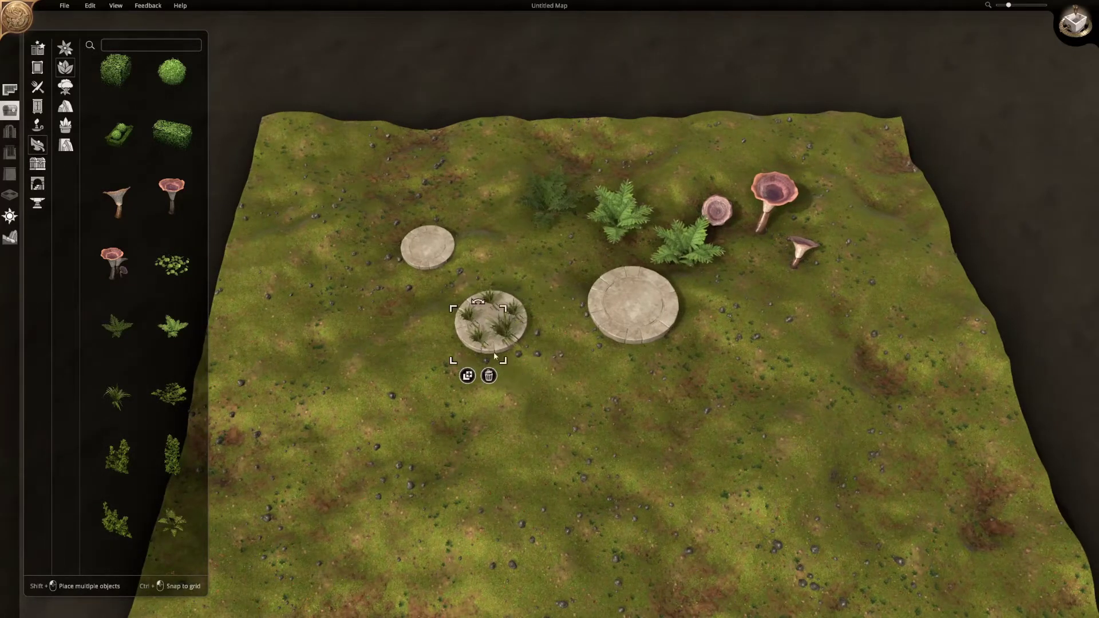
{"action": "left_click", "coordinate": [489, 330]}
{"action": "left_click_drag", "start_coordinate": [495, 339], "coordinate": [561, 382]}
{"action": "left_click", "coordinate": [607, 382]}
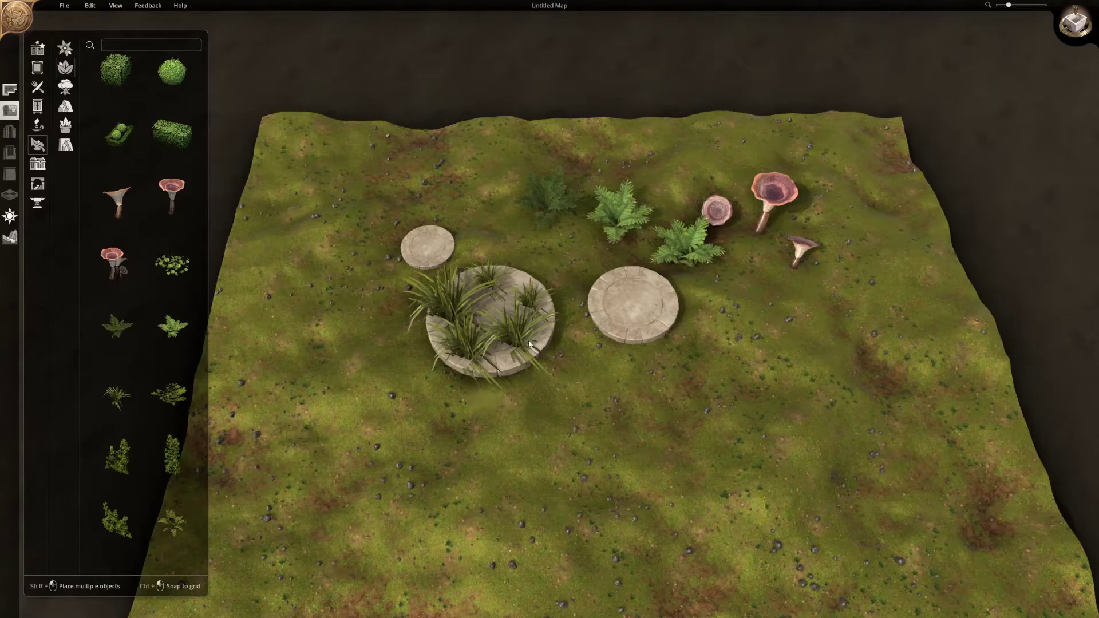
- Move the five grass clumps off the platform onto the ground around the ferns, and shift the platform forward
{"action": "left_click_drag", "start_coordinate": [532, 345], "coordinate": [684, 187]}
{"action": "left_click", "coordinate": [476, 346]}
{"action": "left_click_drag", "start_coordinate": [476, 346], "coordinate": [487, 369]}
{"action": "left_click", "coordinate": [396, 327]}
{"action": "left_click_drag", "start_coordinate": [458, 321], "coordinate": [545, 150]}
{"action": "left_click_drag", "start_coordinate": [496, 298], "coordinate": [559, 245]}
{"action": "left_click_drag", "start_coordinate": [540, 316], "coordinate": [742, 271]}
{"action": "left_click_drag", "start_coordinate": [543, 351], "coordinate": [748, 319]}
{"action": "left_click", "coordinate": [805, 303]}
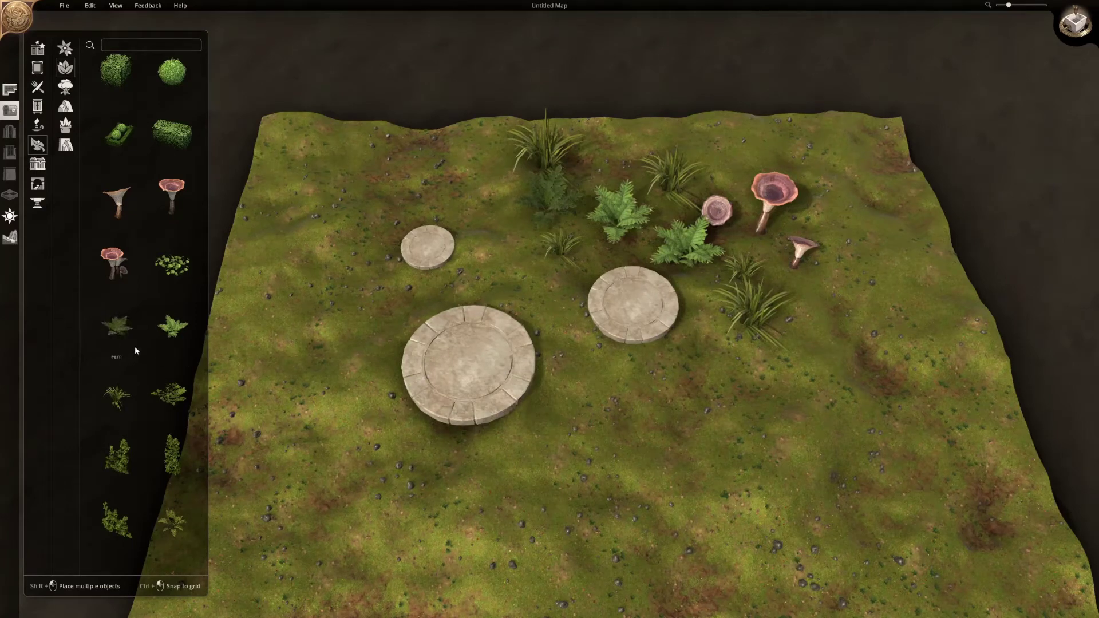
- Place two different leafy plants on the largest stone platform and enlarge the second one
{"action": "scroll", "coordinate": [135, 351], "scroll_direction": "down", "scroll_amount": 1}
{"action": "left_click", "coordinate": [165, 305]}
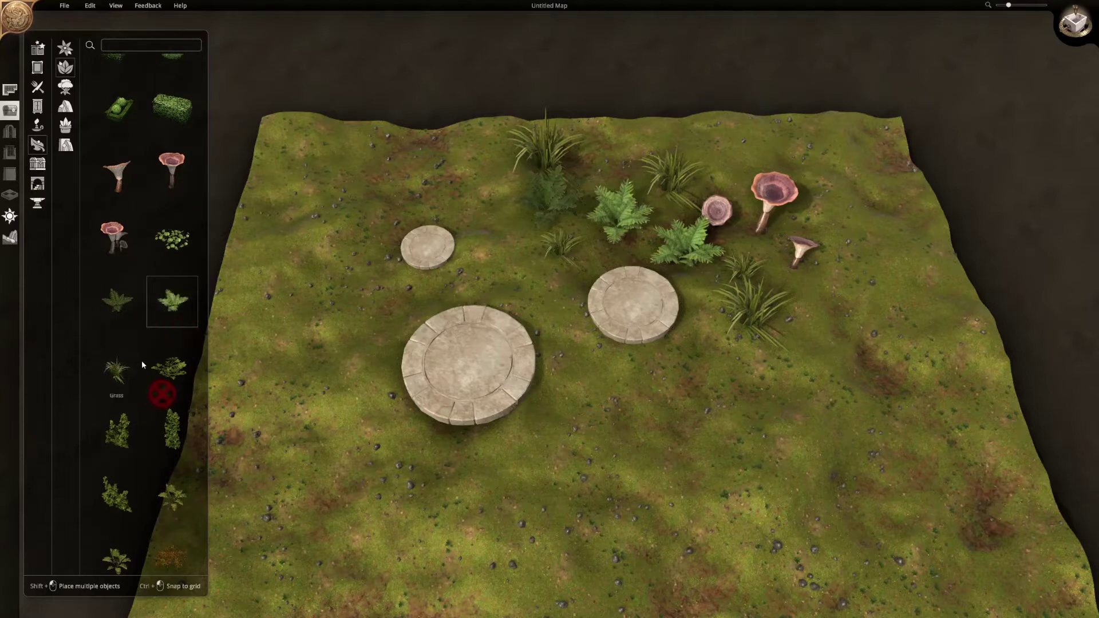
{"action": "scroll", "coordinate": [149, 364], "scroll_direction": "down", "scroll_amount": 3}
{"action": "left_click", "coordinate": [172, 306]}
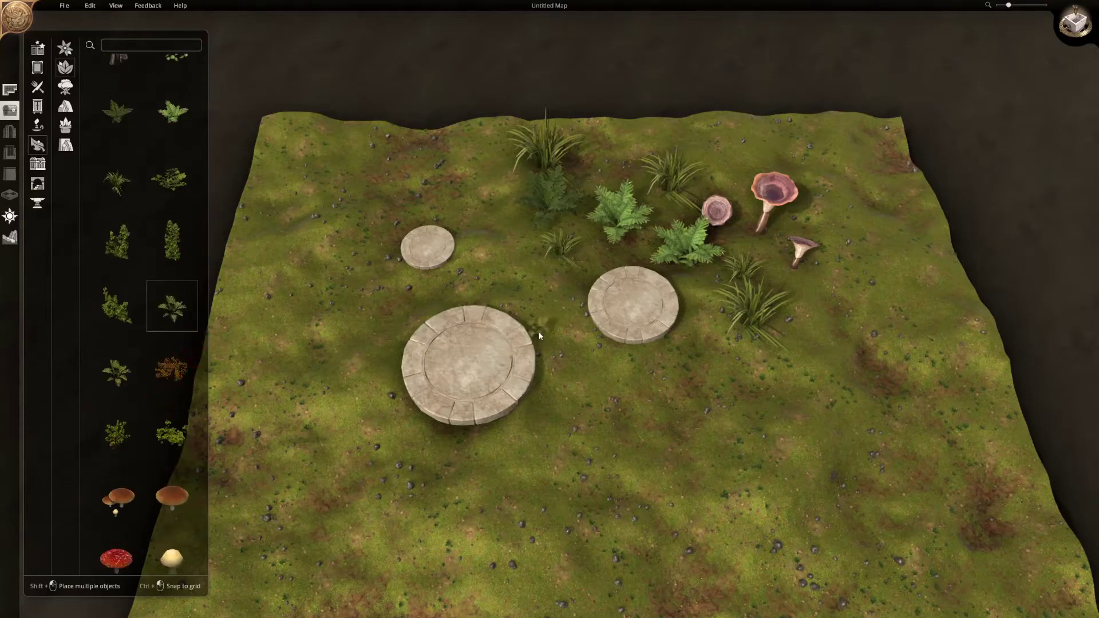
{"action": "left_click", "coordinate": [472, 335]}
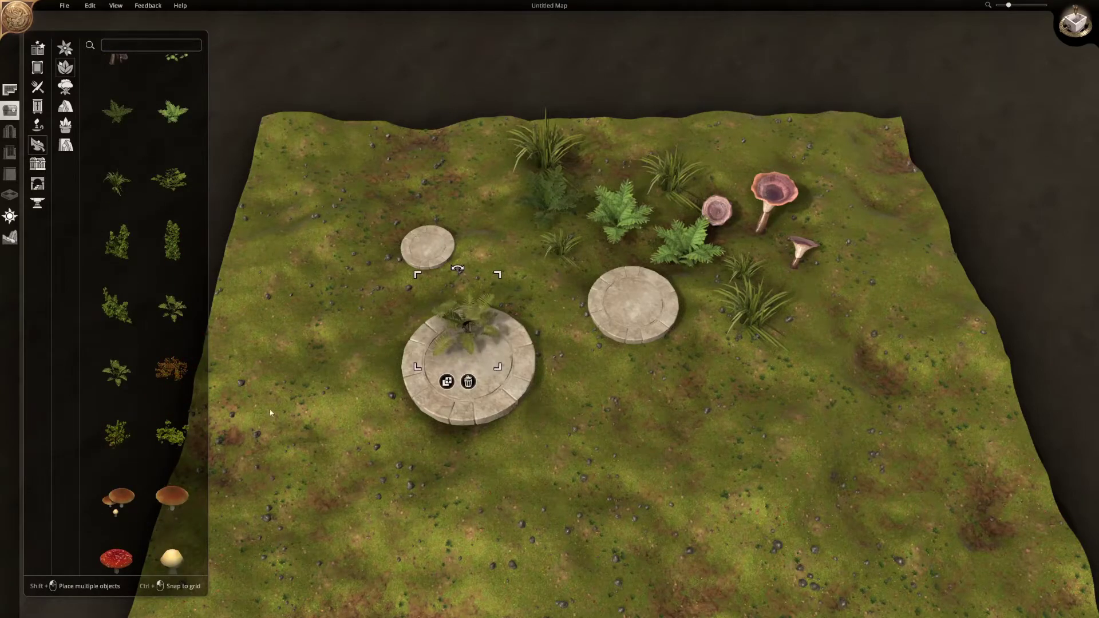
{"action": "left_click", "coordinate": [116, 372]}
{"action": "left_click", "coordinate": [434, 362]}
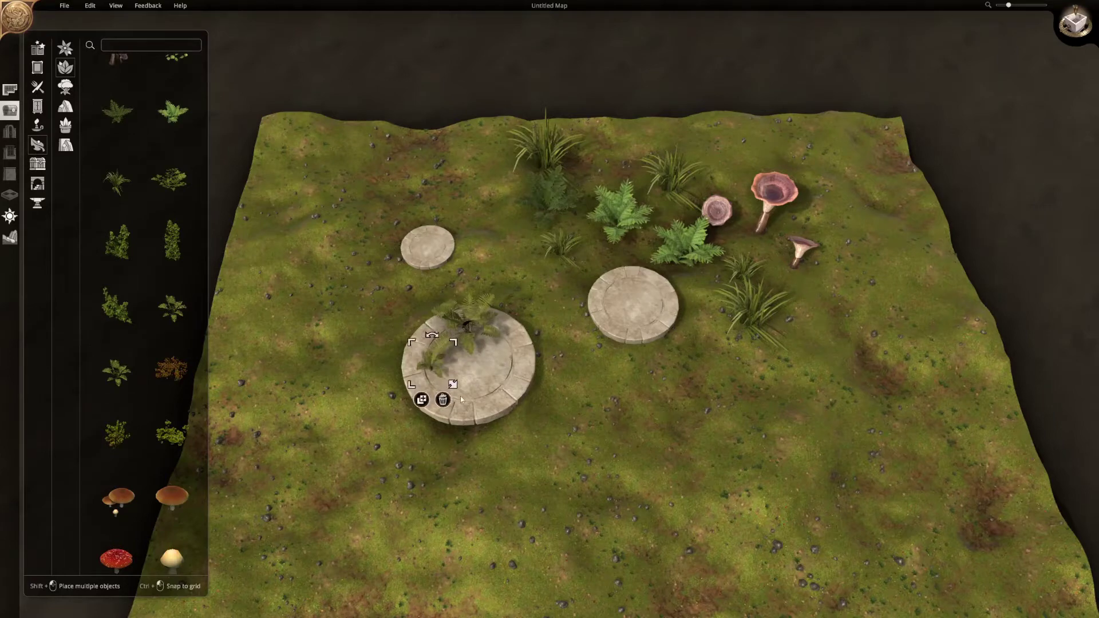
{"action": "left_click_drag", "start_coordinate": [427, 316], "coordinate": [231, 413]}
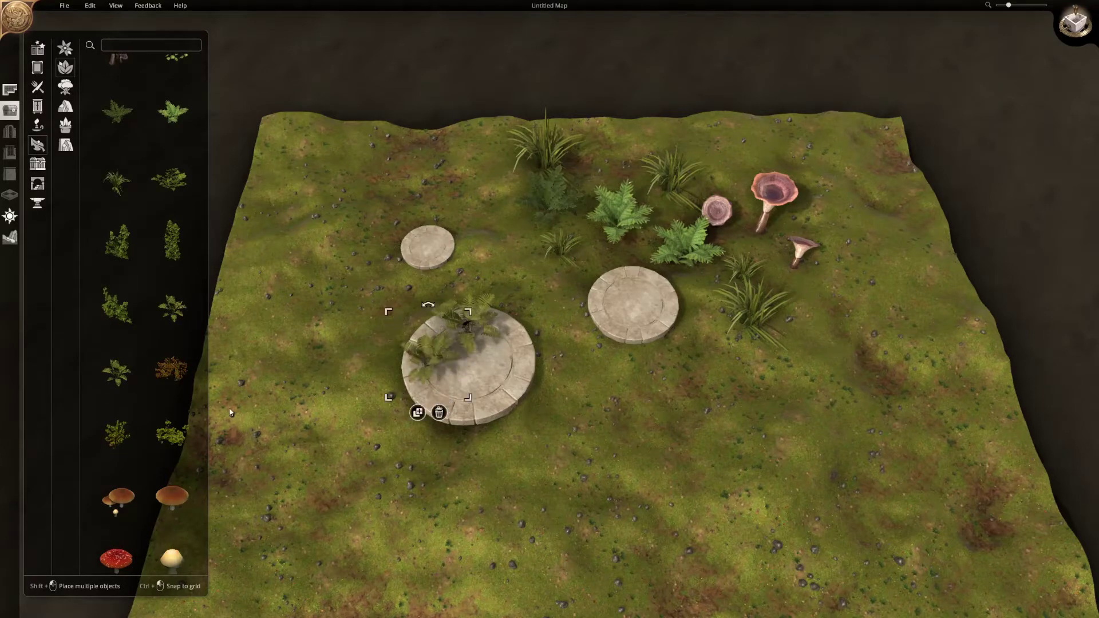
- Add a blue-green shrub in front of the two leafy plants on the largest platform
{"action": "left_click", "coordinate": [173, 317]}
{"action": "left_click", "coordinate": [455, 388]}
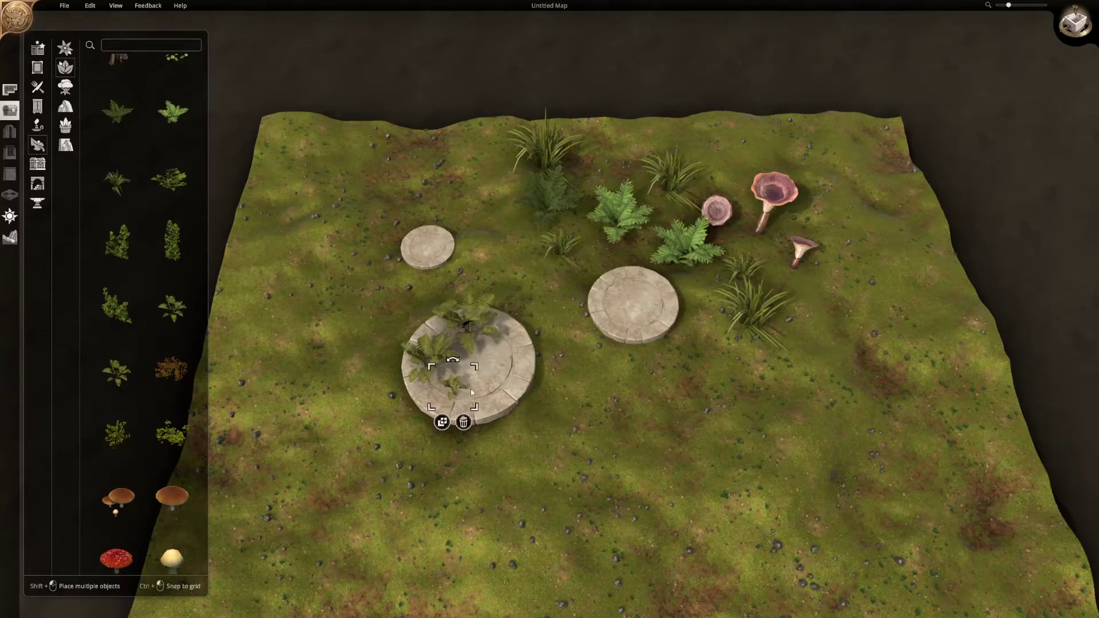
{"action": "scroll", "coordinate": [181, 415], "scroll_direction": "down", "scroll_amount": 4}
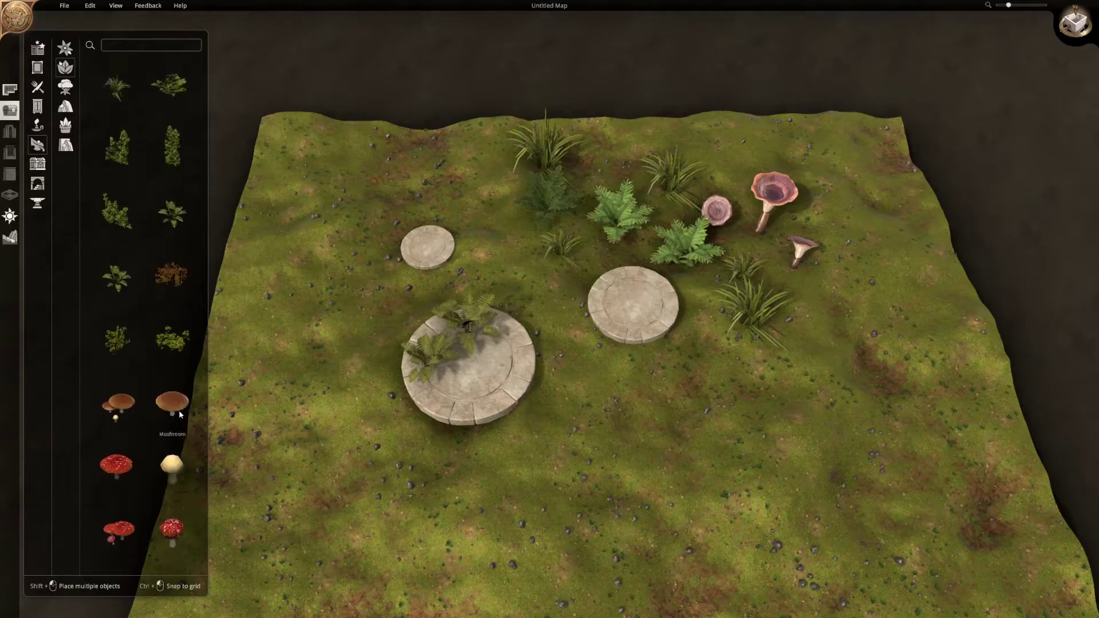
{"action": "scroll", "coordinate": [180, 414], "scroll_direction": "up", "scroll_amount": 1}
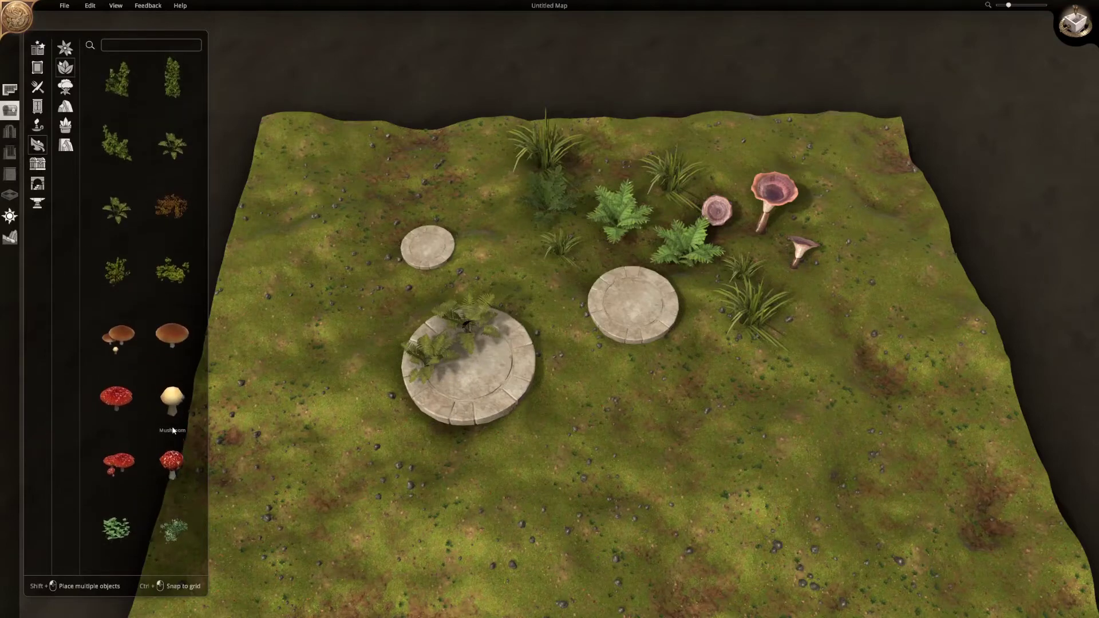
{"action": "left_click", "coordinate": [173, 531]}
{"action": "left_click", "coordinate": [467, 403]}
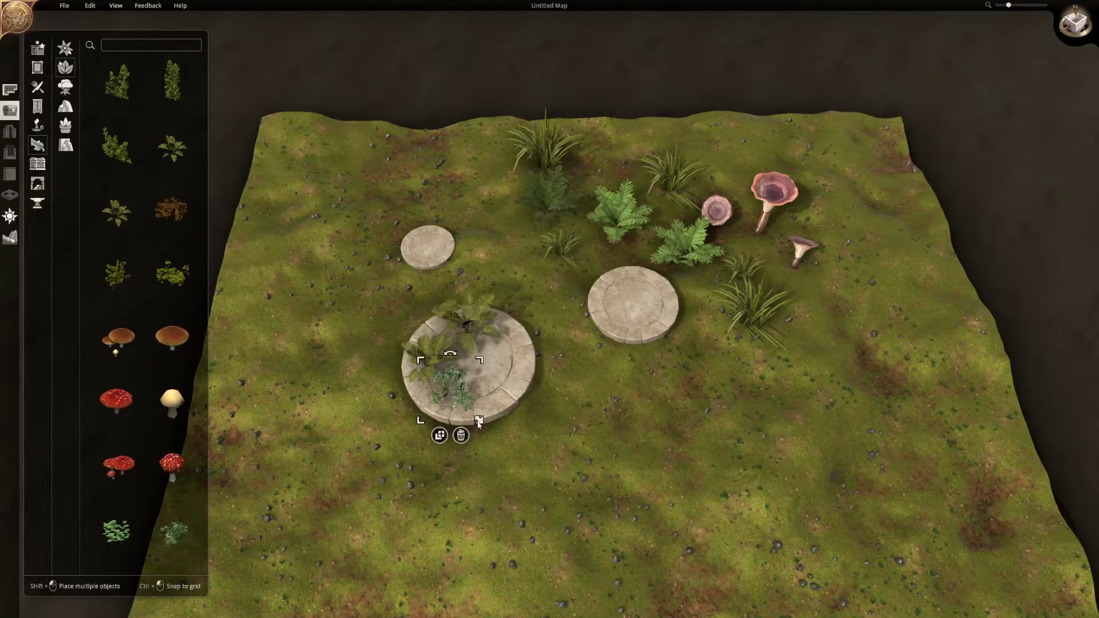
{"action": "left_click_drag", "start_coordinate": [468, 408], "coordinate": [479, 400]}
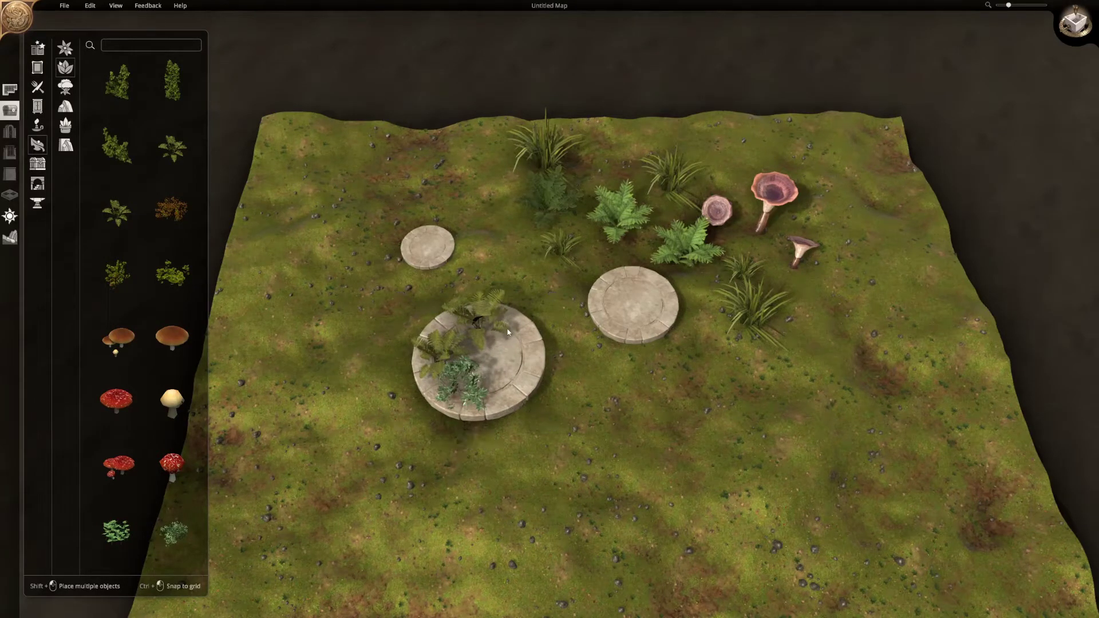
- Move the two leafy plants off the platform onto the ground in front of the ferns and grass
{"action": "left_click", "coordinate": [514, 346]}
{"action": "left_click_drag", "start_coordinate": [490, 321], "coordinate": [528, 223]}
{"action": "left_click_drag", "start_coordinate": [452, 338], "coordinate": [608, 238]}
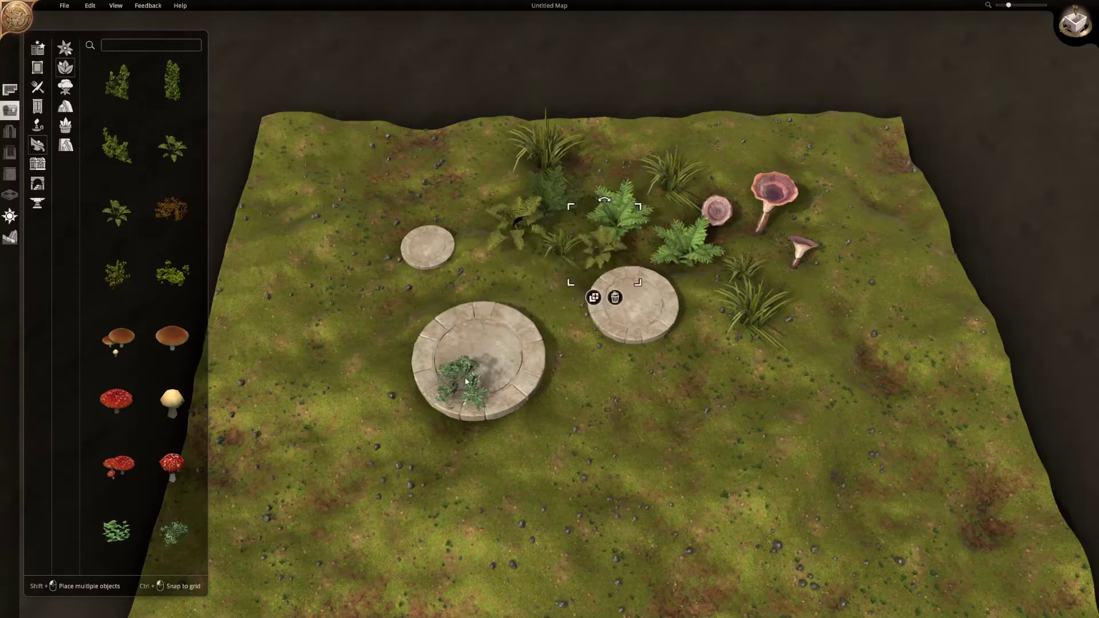
- Place the enlarged blue-green shrub behind the ferns and line up three copies of it along the map's back edge
{"action": "mouse_move", "coordinate": [466, 382]}
{"action": "left_mouse_down"}
{"action": "mouse_move", "coordinate": [432, 243]}
{"action": "mouse_move", "coordinate": [490, 295]}
{"action": "mouse_move", "coordinate": [507, 204]}
{"action": "left_mouse_up"}
{"action": "left_click", "coordinate": [621, 166], "text": "shift"}
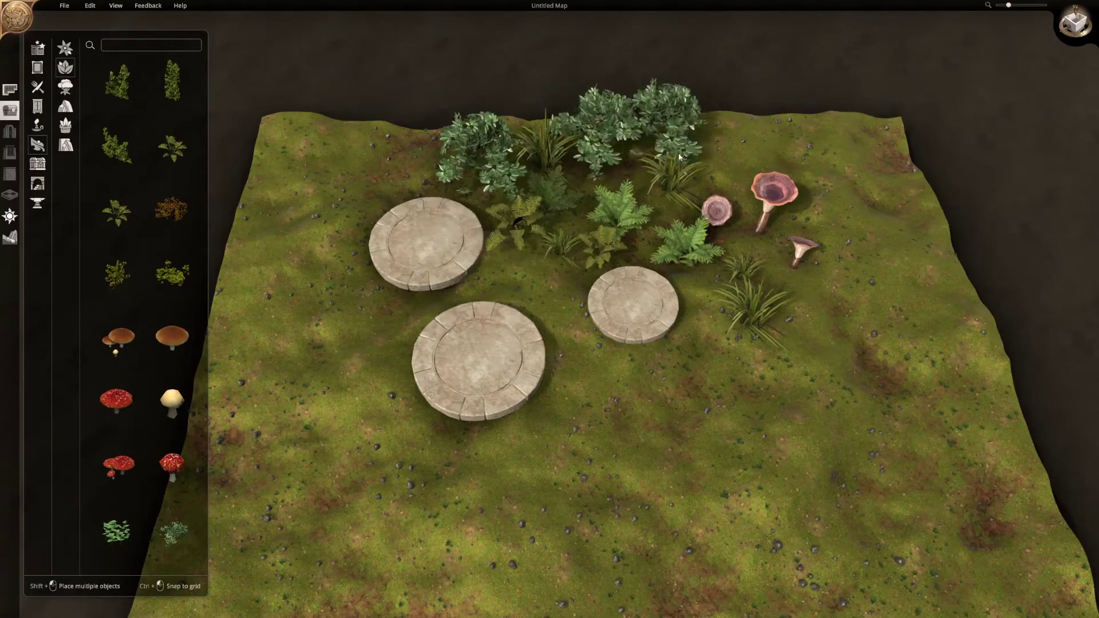
{"action": "left_click", "coordinate": [739, 166], "text": "shift"}
{"action": "left_click", "coordinate": [853, 163], "text": "shift"}
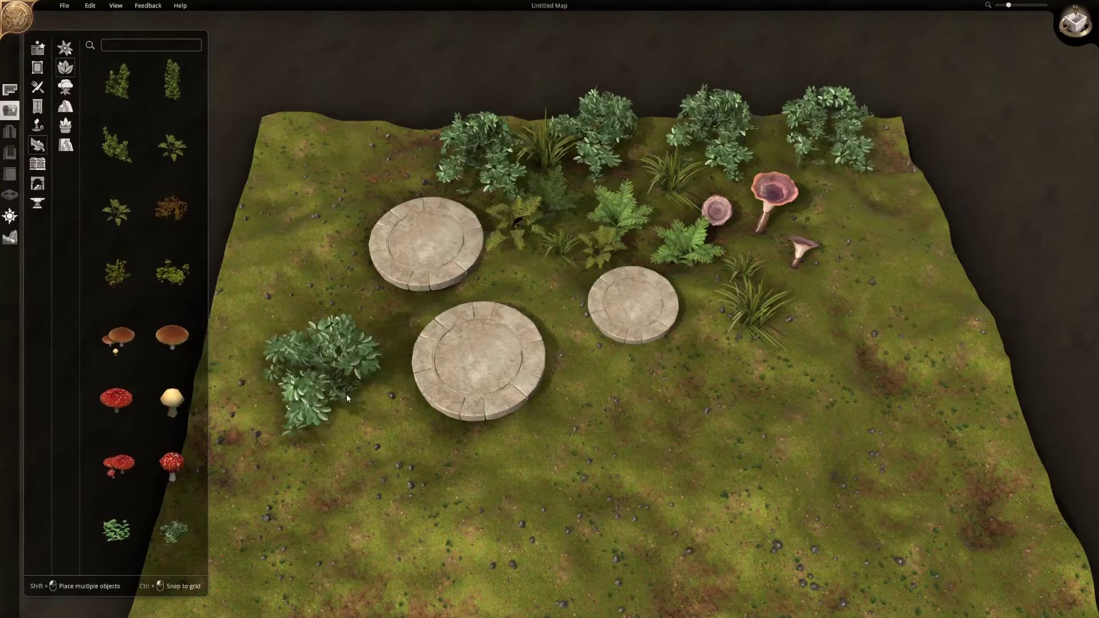
{"action": "key", "text": "Escape"}
- Shrink the three empty stone platforms and space them apart on the open grass
{"action": "left_click", "coordinate": [486, 355]}
{"action": "left_click_drag", "start_coordinate": [551, 425], "coordinate": [518, 395]}
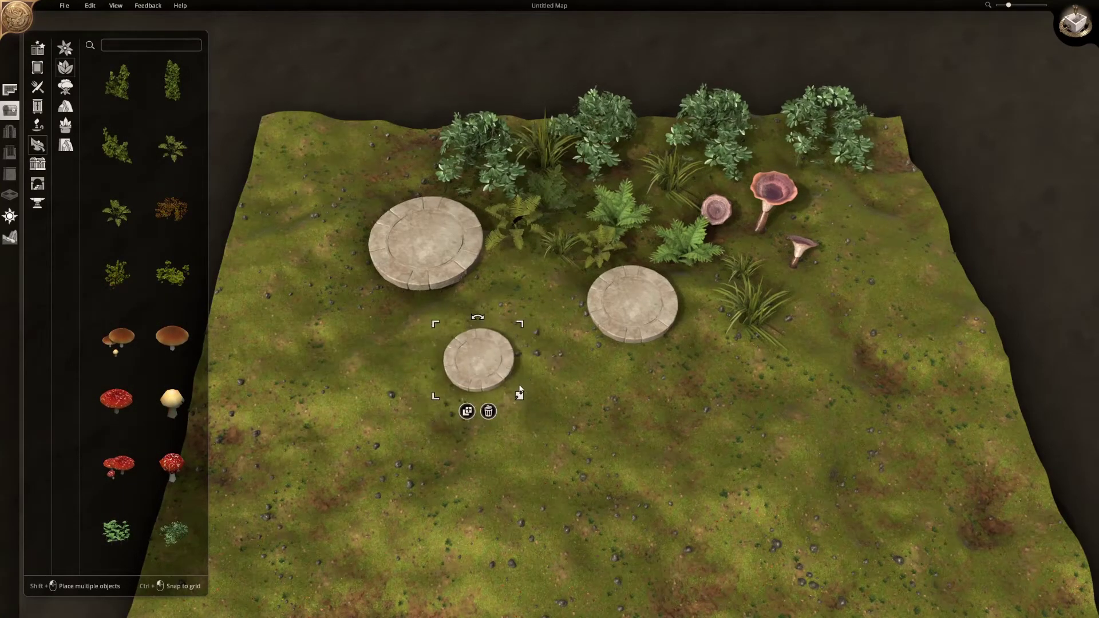
{"action": "left_click", "coordinate": [419, 262]}
{"action": "left_click_drag", "start_coordinate": [436, 263], "coordinate": [364, 285]}
{"action": "left_click_drag", "start_coordinate": [420, 318], "coordinate": [403, 300]}
{"action": "left_click_drag", "start_coordinate": [625, 326], "coordinate": [602, 364]}
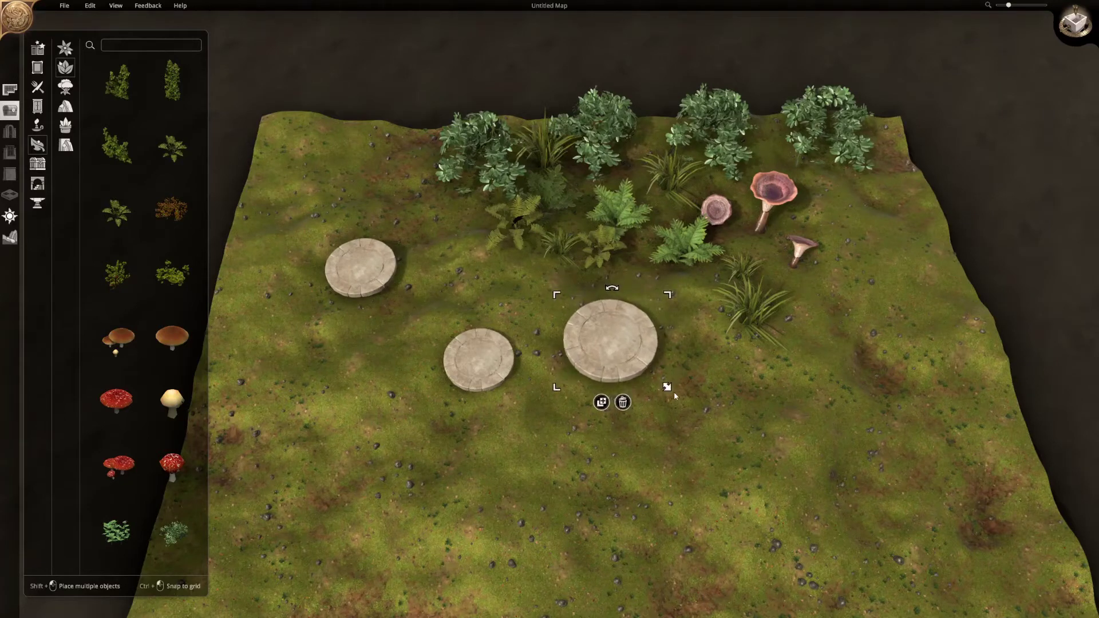
{"action": "left_click_drag", "start_coordinate": [670, 389], "coordinate": [664, 385]}
- Scatter small red-capped mushrooms of three kinds across the middle stone platform
{"action": "left_click", "coordinate": [265, 386]}
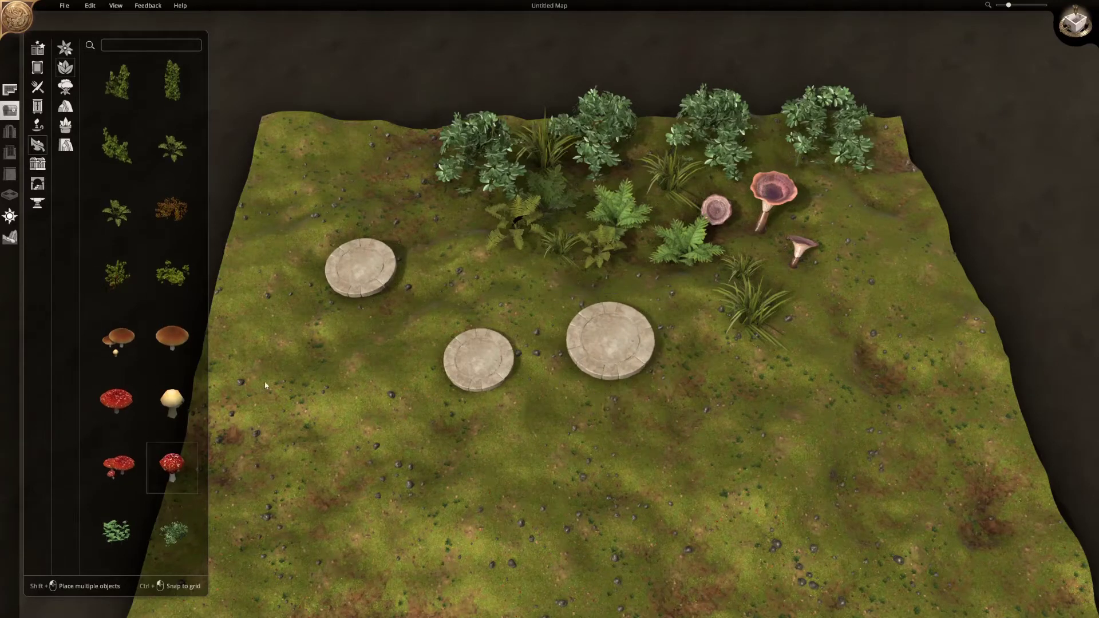
{"action": "left_click", "coordinate": [462, 373]}
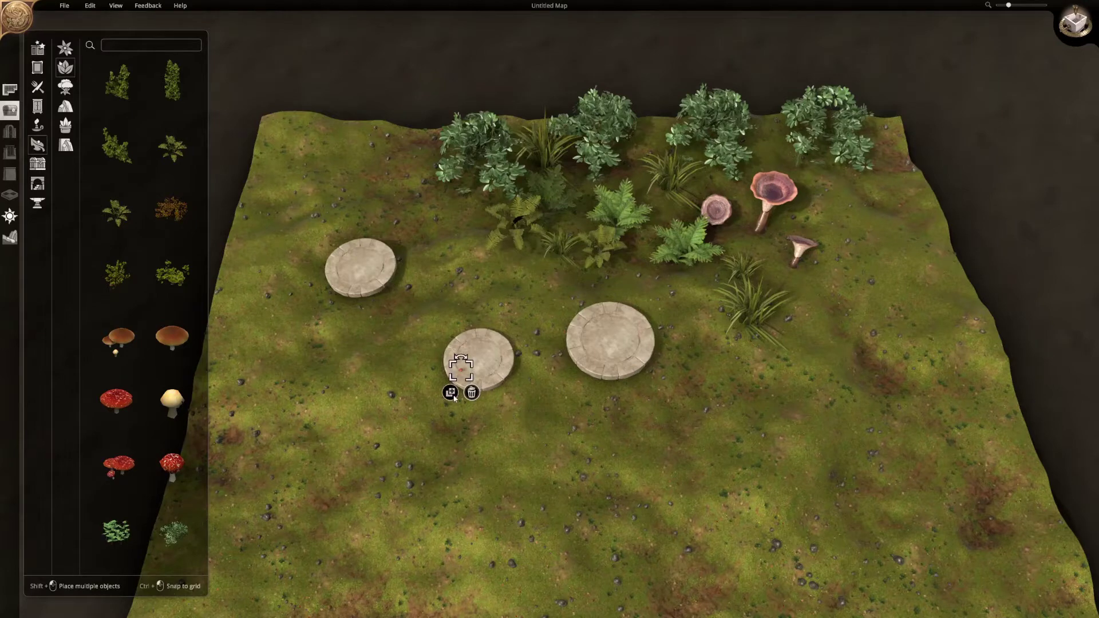
{"action": "left_click", "coordinate": [460, 405]}
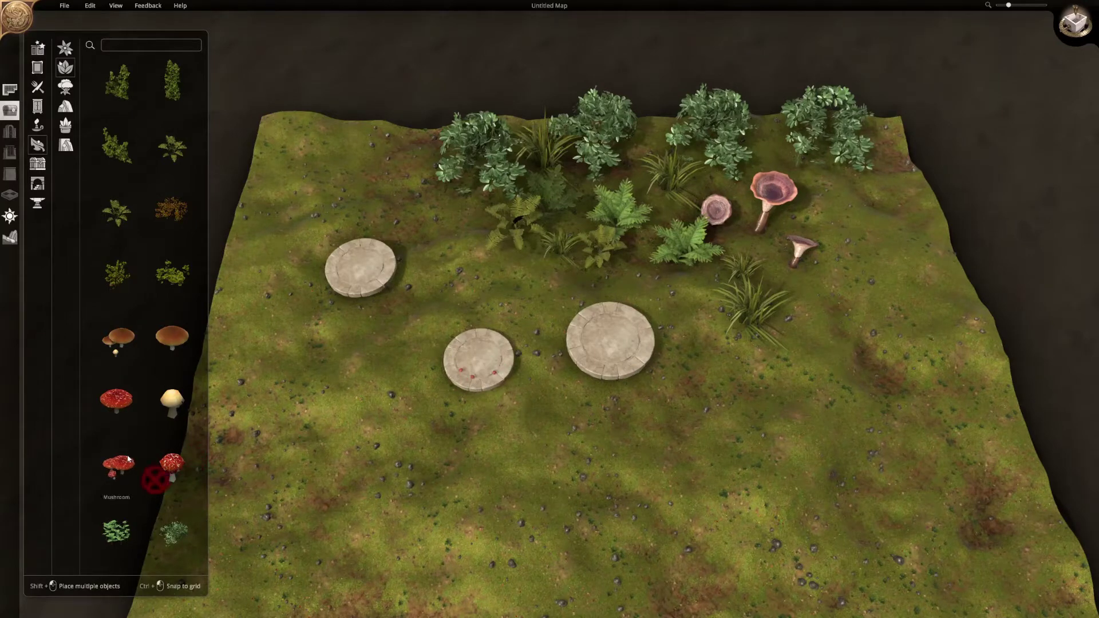
{"action": "left_click", "coordinate": [496, 371]}
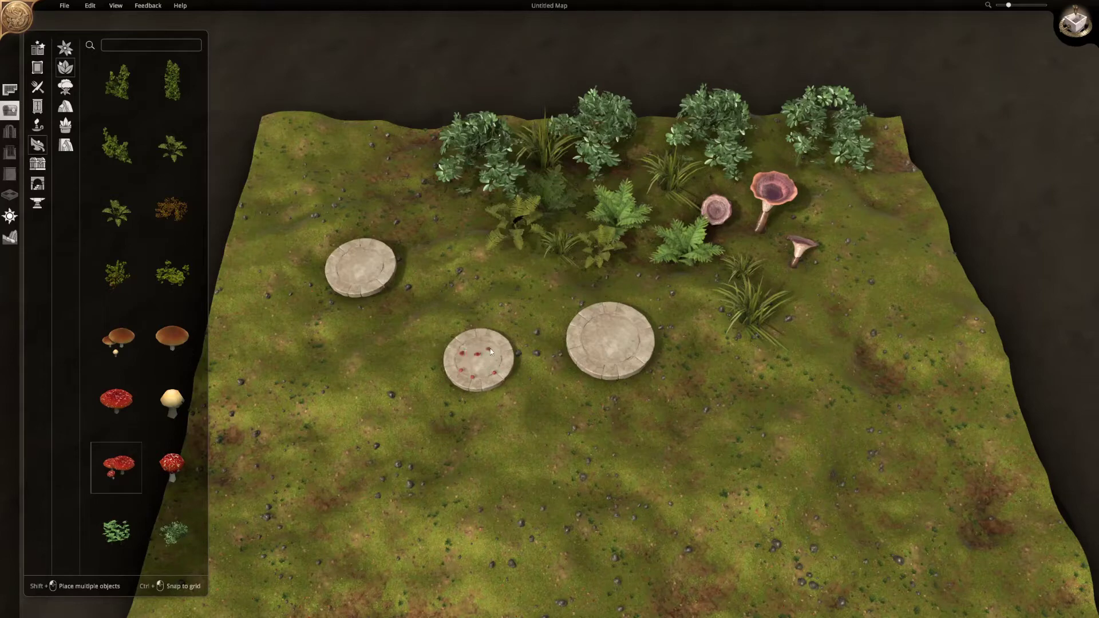
{"action": "left_click", "coordinate": [120, 394]}
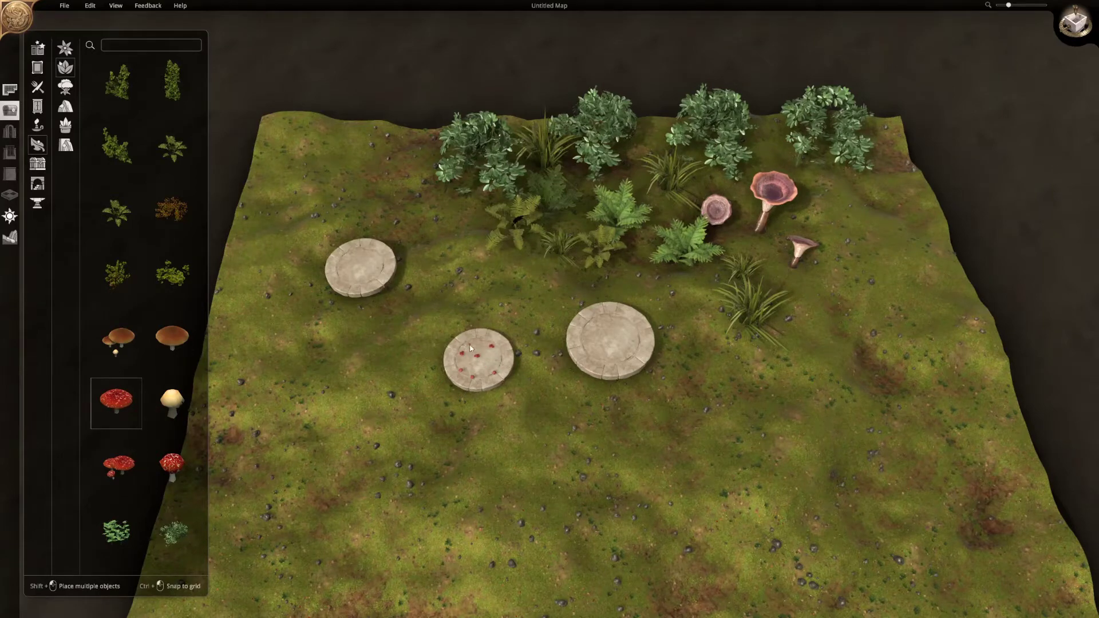
{"action": "left_click", "coordinate": [172, 404]}
{"action": "right_click", "coordinate": [518, 377]}
- Scale up the middle platform together with the red mushrooms standing on it
{"action": "left_click", "coordinate": [511, 370]}
{"action": "left_click_drag", "start_coordinate": [519, 395], "coordinate": [601, 443]}
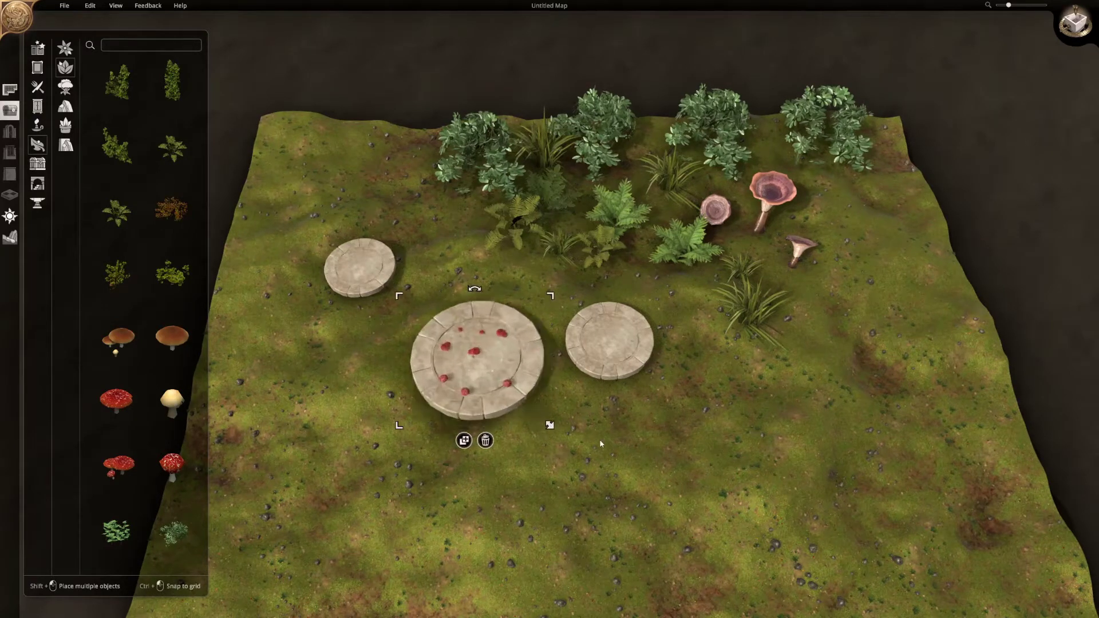
{"action": "left_click", "coordinate": [591, 418]}
- Shrink the neighbouring empty platform and put a small white mushroom on it
{"action": "left_click", "coordinate": [492, 375]}
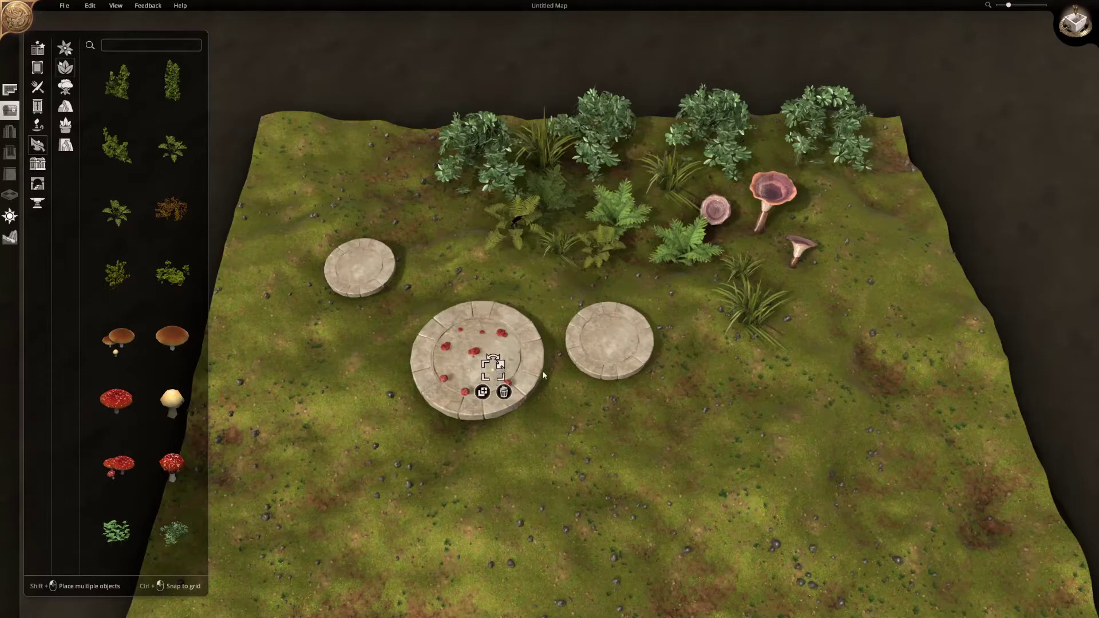
{"action": "left_click", "coordinate": [648, 376]}
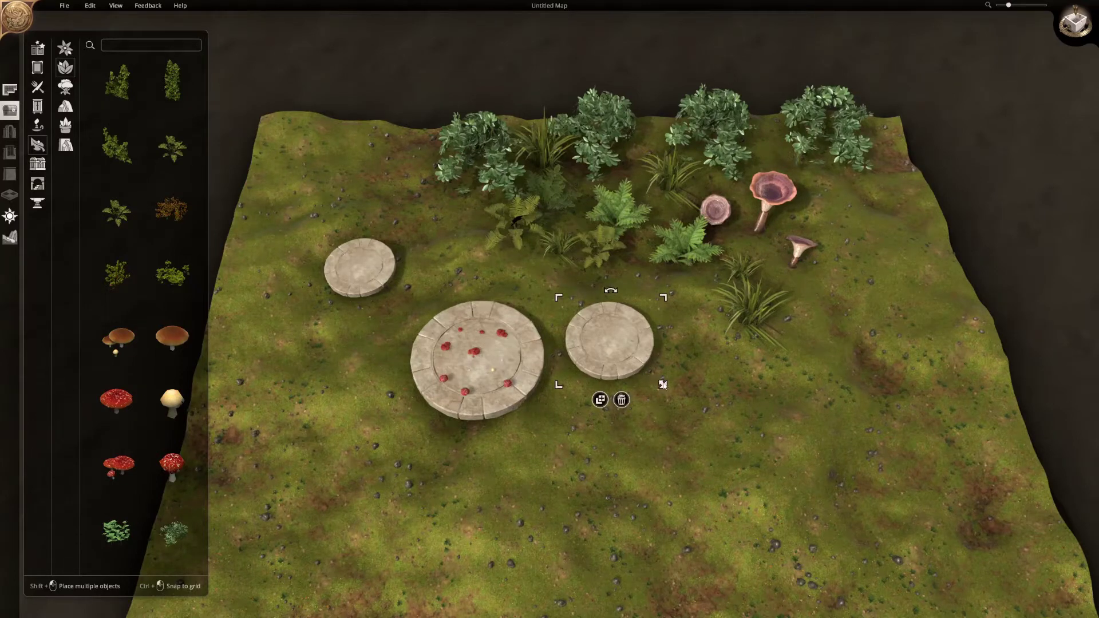
{"action": "left_click_drag", "start_coordinate": [663, 385], "coordinate": [648, 371]}
{"action": "left_click", "coordinate": [698, 350]}
{"action": "left_click", "coordinate": [491, 373]}
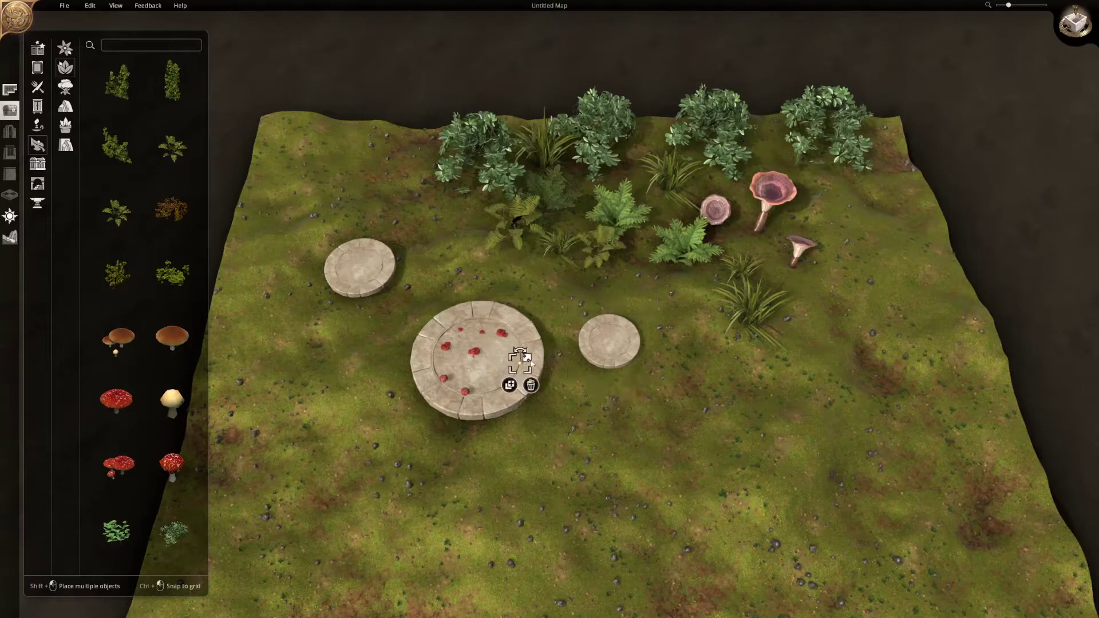
{"action": "left_click", "coordinate": [603, 333]}
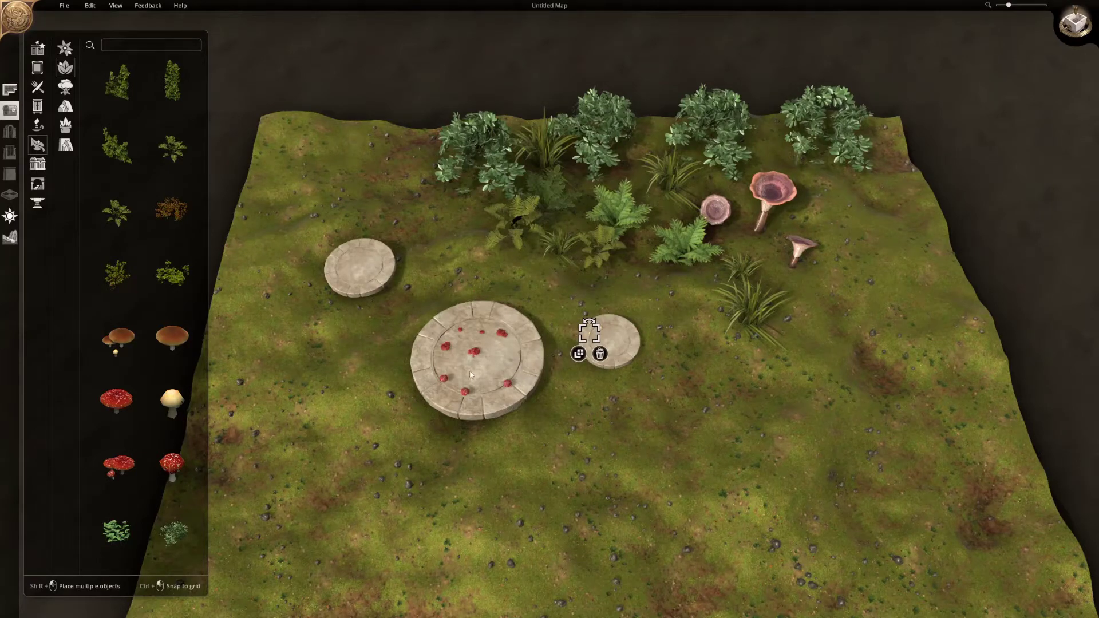
- Move the red mushrooms onto the shrunken platform and scale it up with all the mushrooms on it
{"action": "left_click_drag", "start_coordinate": [474, 353], "coordinate": [608, 325]}
{"action": "left_click_drag", "start_coordinate": [504, 338], "coordinate": [597, 345]}
{"action": "left_click_drag", "start_coordinate": [447, 345], "coordinate": [613, 336]}
{"action": "left_click_drag", "start_coordinate": [461, 330], "coordinate": [591, 351]}
{"action": "left_click_drag", "start_coordinate": [483, 332], "coordinate": [600, 352]}
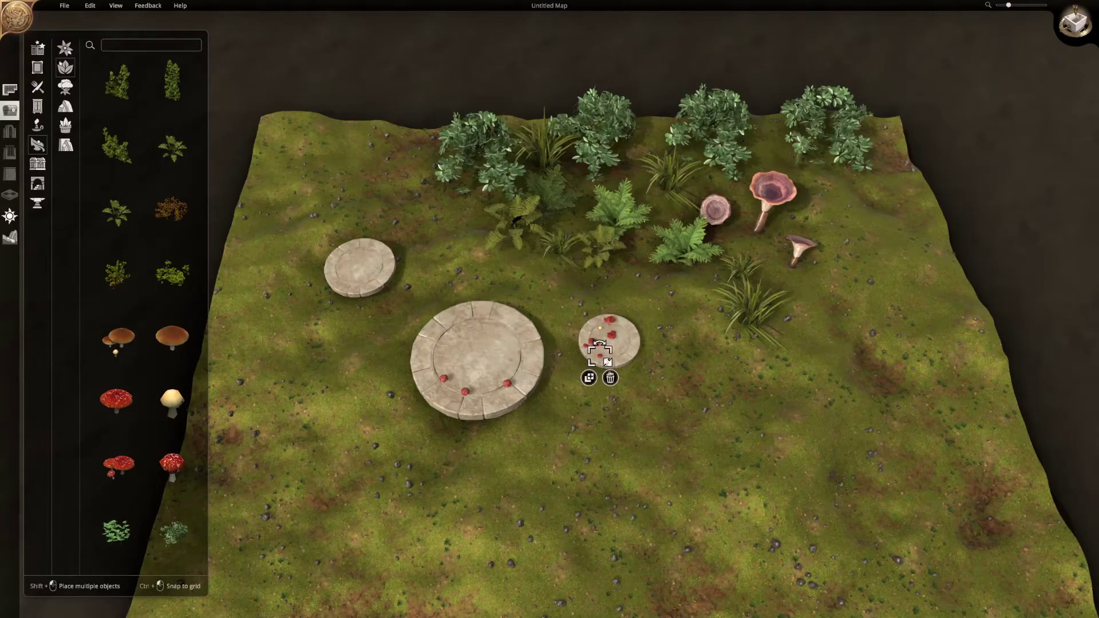
{"action": "left_click_drag", "start_coordinate": [508, 383], "coordinate": [622, 359]}
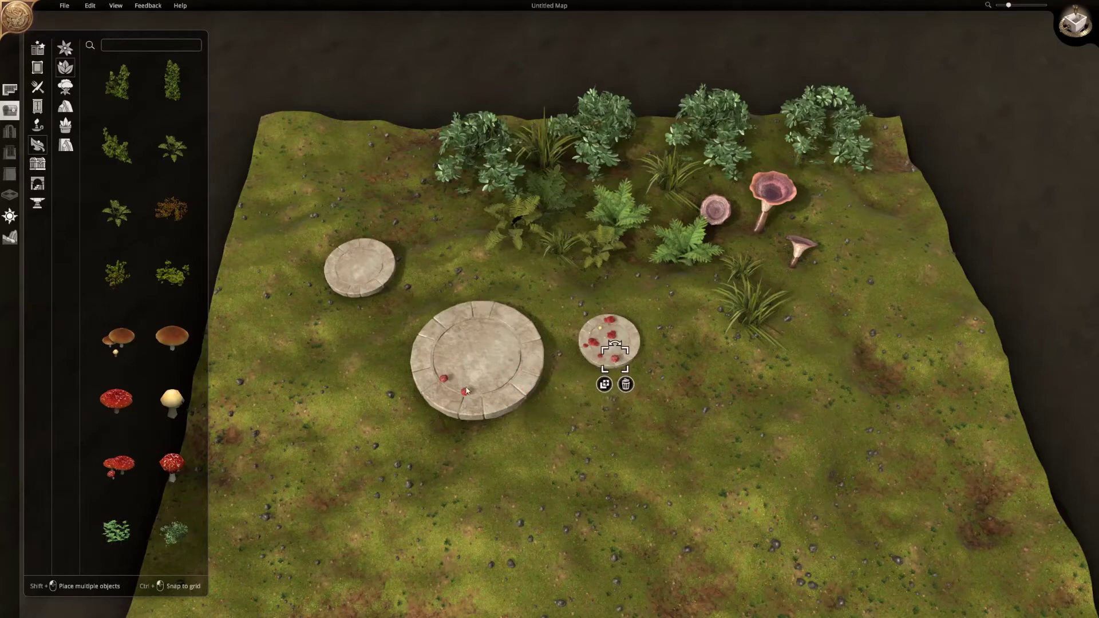
{"action": "left_click_drag", "start_coordinate": [465, 391], "coordinate": [613, 341]}
{"action": "left_click_drag", "start_coordinate": [445, 379], "coordinate": [717, 405]}
{"action": "left_click", "coordinate": [640, 347]}
{"action": "left_click", "coordinate": [774, 413]}
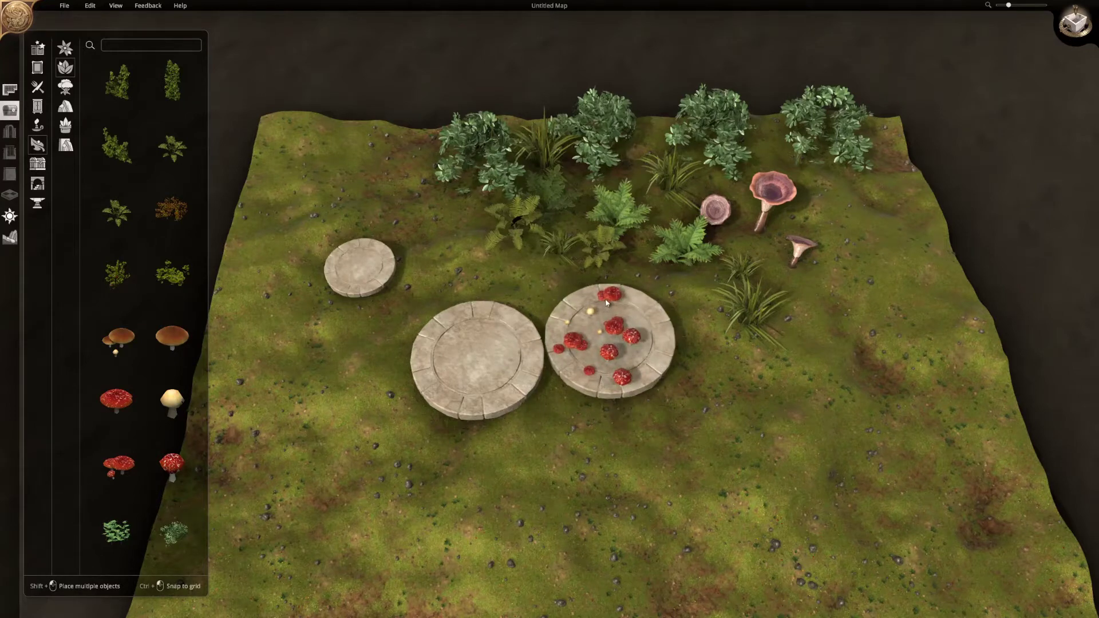
- Move five of the enlarged red mushrooms off the platform onto the ground around the front grass clump
{"action": "left_click_drag", "start_coordinate": [607, 302], "coordinate": [694, 300]}
{"action": "left_click", "coordinate": [632, 338]}
{"action": "left_click_drag", "start_coordinate": [632, 338], "coordinate": [763, 356]}
{"action": "left_click", "coordinate": [608, 352]}
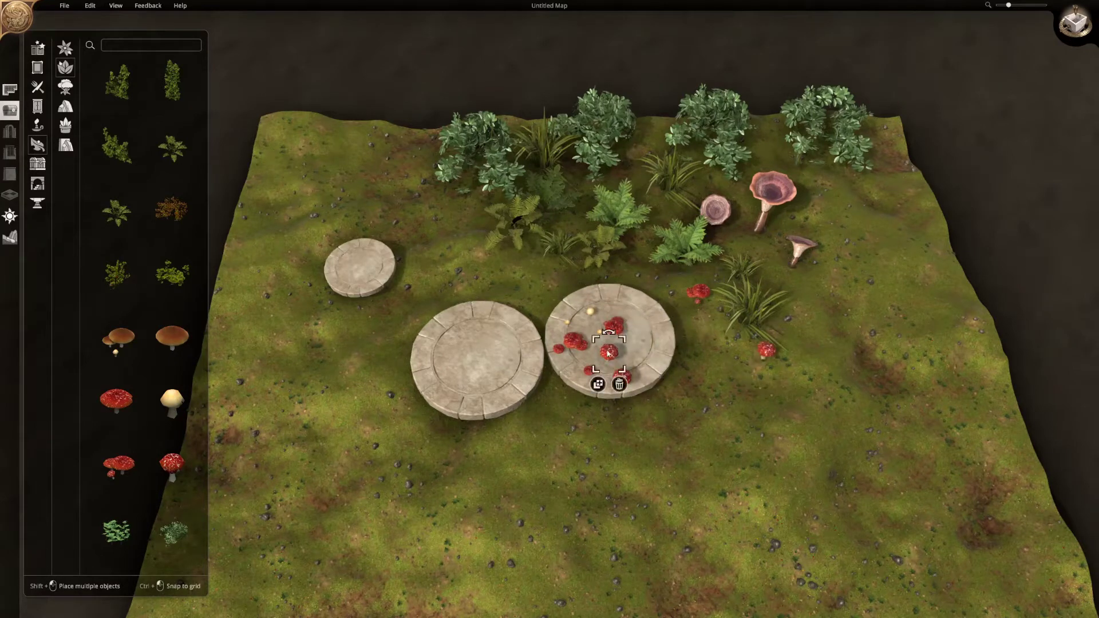
{"action": "left_click_drag", "start_coordinate": [609, 353], "coordinate": [728, 378]}
{"action": "left_click_drag", "start_coordinate": [623, 377], "coordinate": [707, 343]}
{"action": "left_click_drag", "start_coordinate": [583, 345], "coordinate": [808, 384]}
- Shrink the empty neighbouring platform and move the two smallest red mushrooms and three white mushrooms onto it
{"action": "left_click", "coordinate": [463, 389]}
{"action": "left_click_drag", "start_coordinate": [551, 432], "coordinate": [507, 408]}
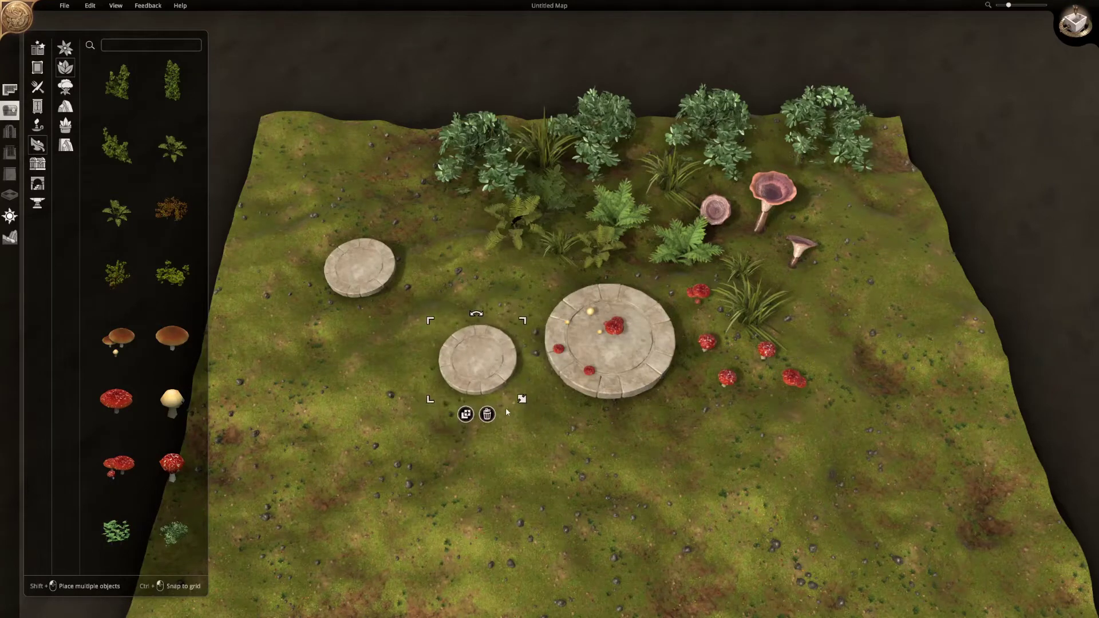
{"action": "left_click_drag", "start_coordinate": [559, 348], "coordinate": [468, 342]}
{"action": "left_click_drag", "start_coordinate": [590, 370], "coordinate": [486, 339]}
{"action": "left_click_drag", "start_coordinate": [590, 313], "coordinate": [504, 356]}
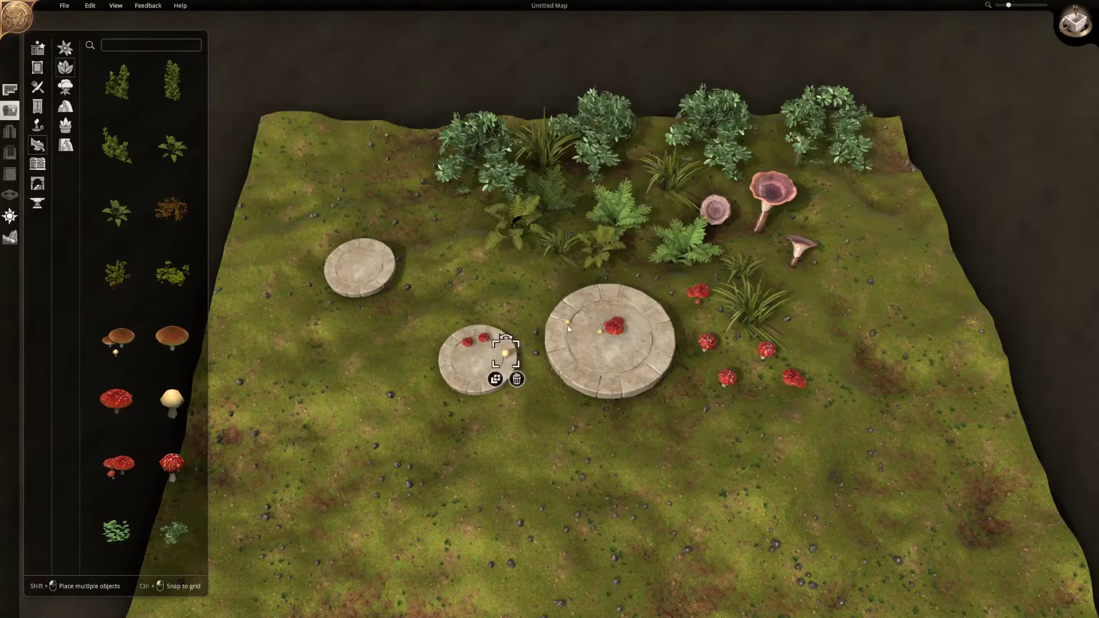
{"action": "left_click_drag", "start_coordinate": [568, 326], "coordinate": [467, 359]}
{"action": "left_click_drag", "start_coordinate": [598, 335], "coordinate": [498, 367]}
- Move the remaining large red mushroom cluster onto the grass and scale up the platform holding the small mushrooms
{"action": "left_click_drag", "start_coordinate": [624, 332], "coordinate": [761, 435]}
{"action": "left_click", "coordinate": [509, 378]}
{"action": "left_click", "coordinate": [664, 457]}
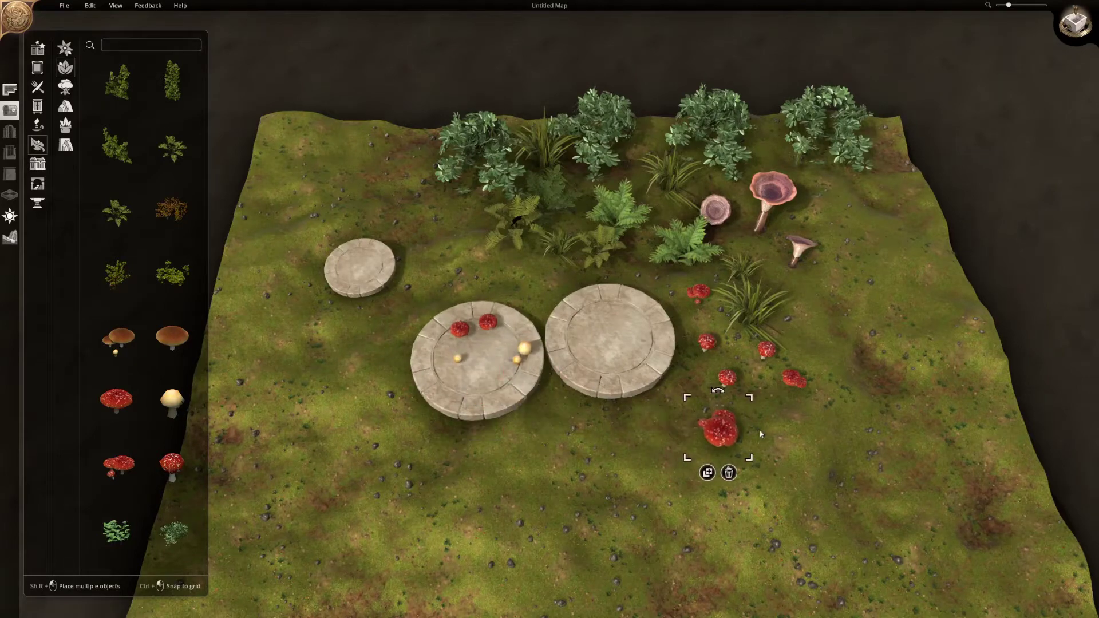
- Place two copies of the large red mushroom cluster beside it on the grass
{"action": "left_click", "coordinate": [709, 474]}
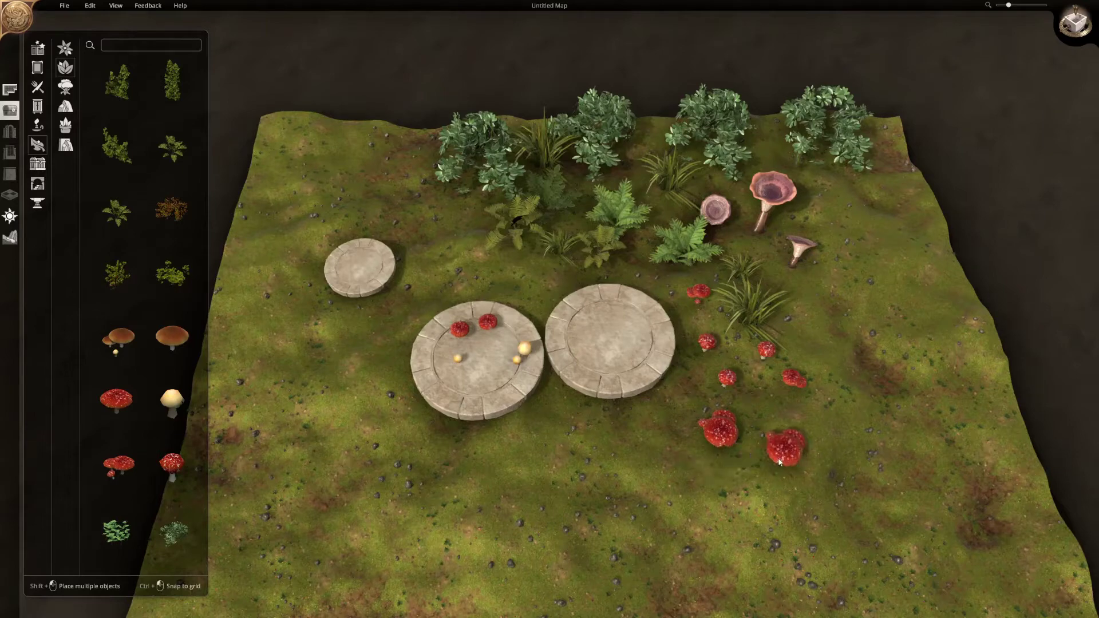
{"action": "left_click", "coordinate": [786, 450], "text": "shift"}
{"action": "left_click", "coordinate": [842, 427], "text": "shift"}
{"action": "right_click_drag", "start_coordinate": [561, 399], "coordinate": [537, 389]}
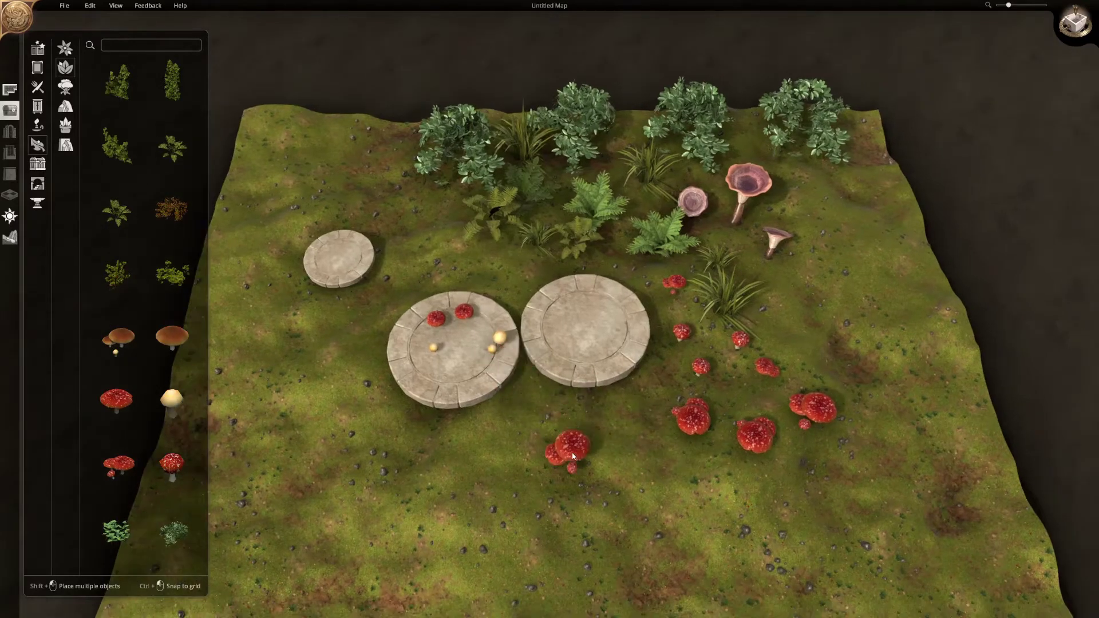
{"action": "right_click_drag", "start_coordinate": [570, 454], "coordinate": [560, 444]}
- Duplicate a small white mushroom from the platform and place two copies on the grass near the large red mushrooms
{"action": "left_click", "coordinate": [483, 344]}
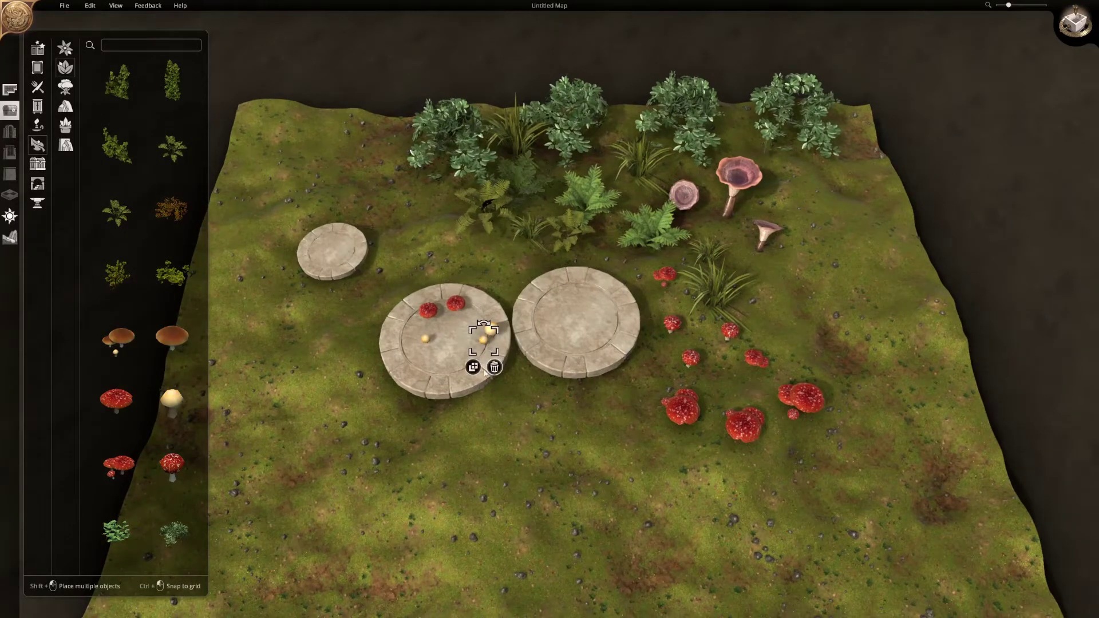
{"action": "left_click", "coordinate": [473, 366]}
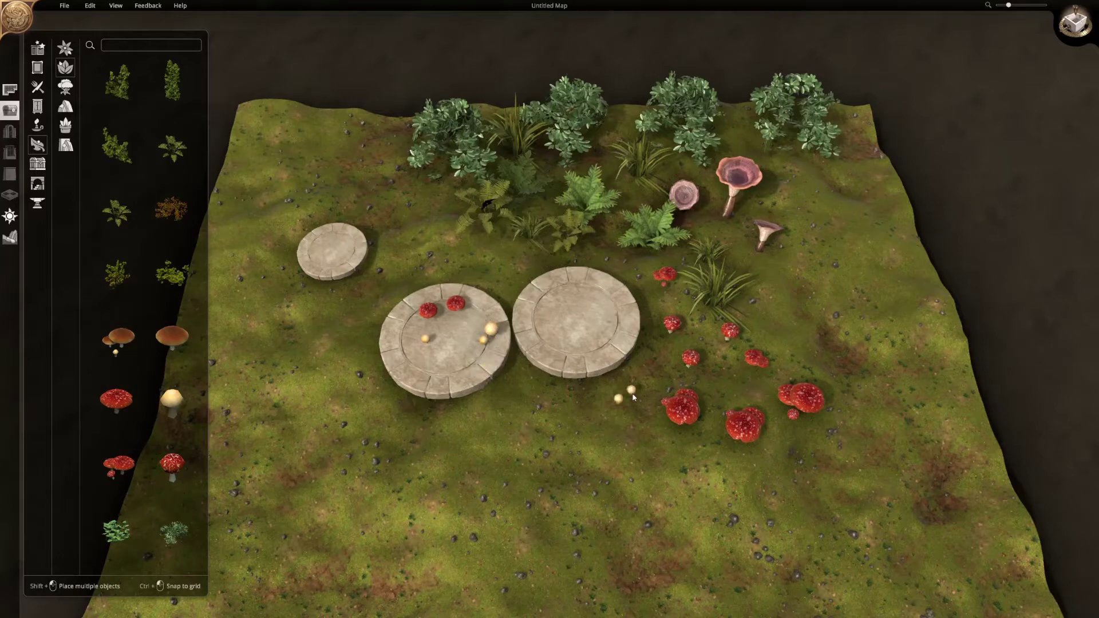
{"action": "right_click_drag", "start_coordinate": [611, 428], "coordinate": [584, 417]}
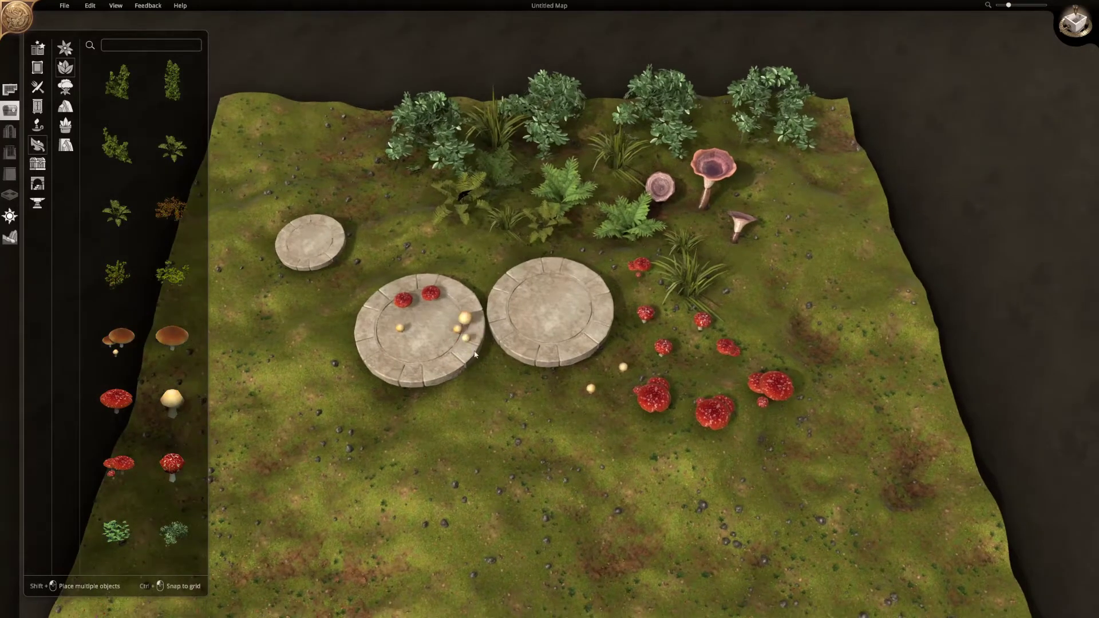
{"action": "right_click_drag", "start_coordinate": [466, 356], "coordinate": [459, 352]}
- Move the three white mushrooms and two red mushrooms off the platform onto the grass among the red mushroom clusters
{"action": "left_click_drag", "start_coordinate": [450, 327], "coordinate": [554, 423]}
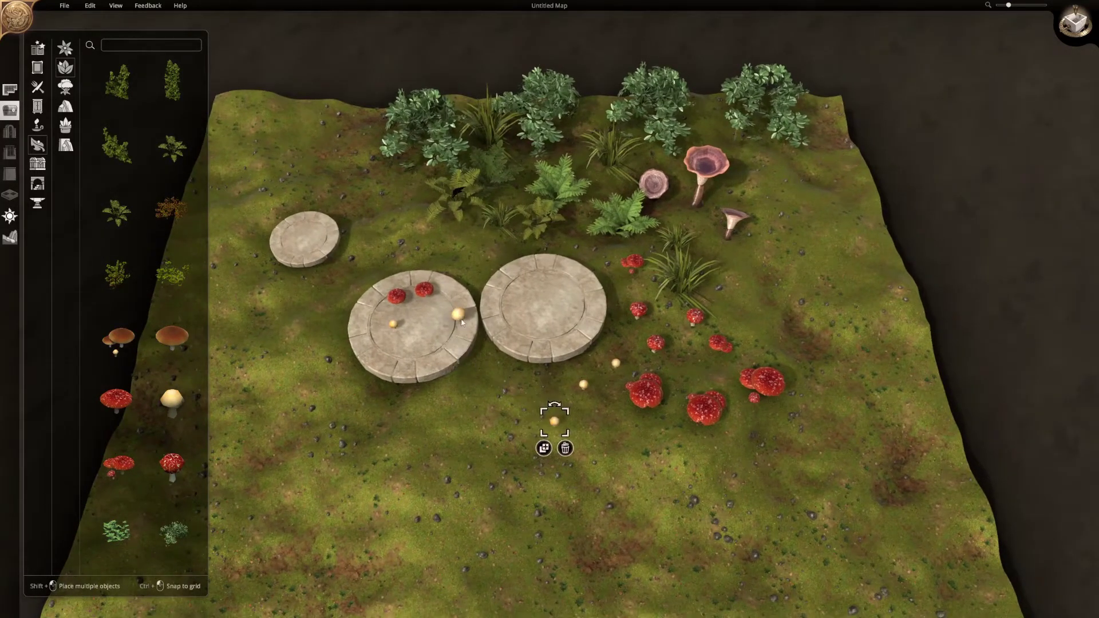
{"action": "left_click_drag", "start_coordinate": [458, 315], "coordinate": [595, 410]}
{"action": "left_click_drag", "start_coordinate": [403, 328], "coordinate": [610, 435]}
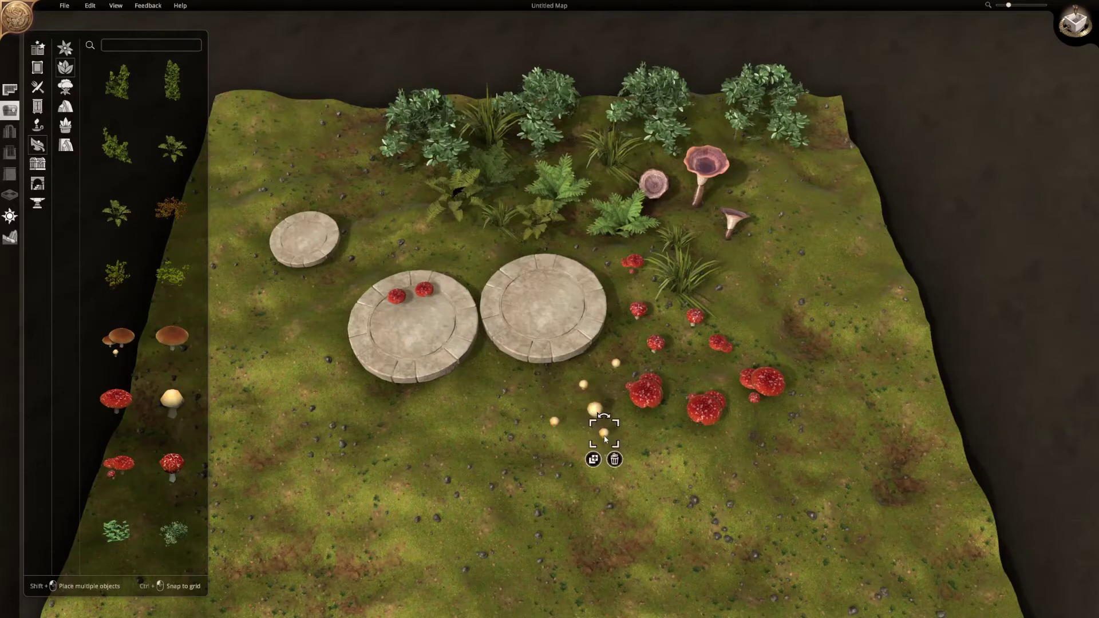
{"action": "left_click_drag", "start_coordinate": [435, 300], "coordinate": [625, 348]}
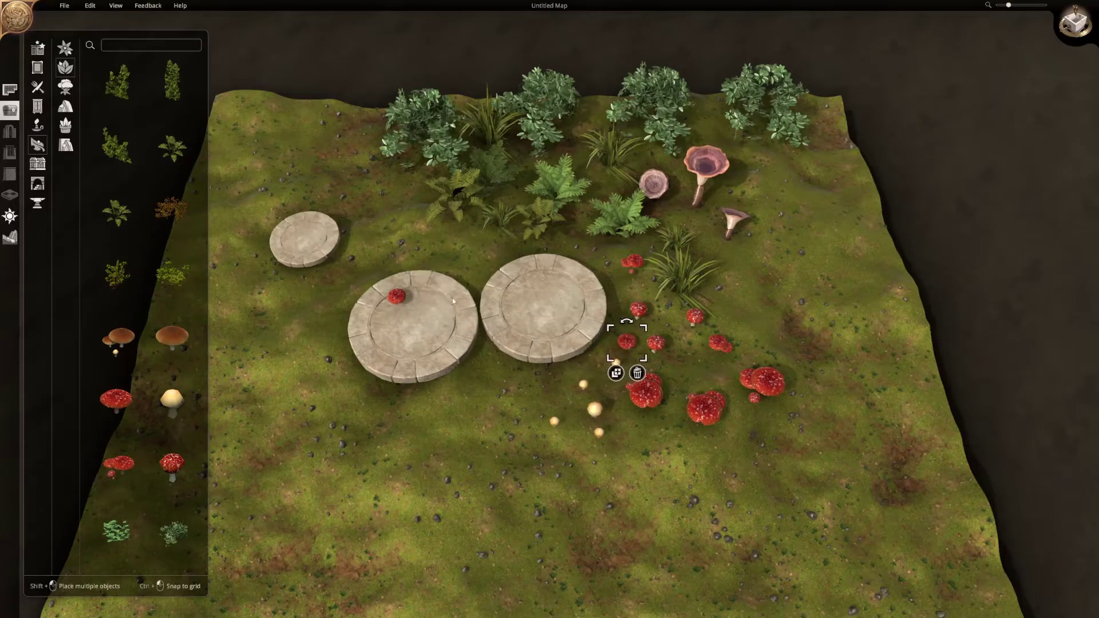
{"action": "left_click_drag", "start_coordinate": [394, 299], "coordinate": [662, 427]}
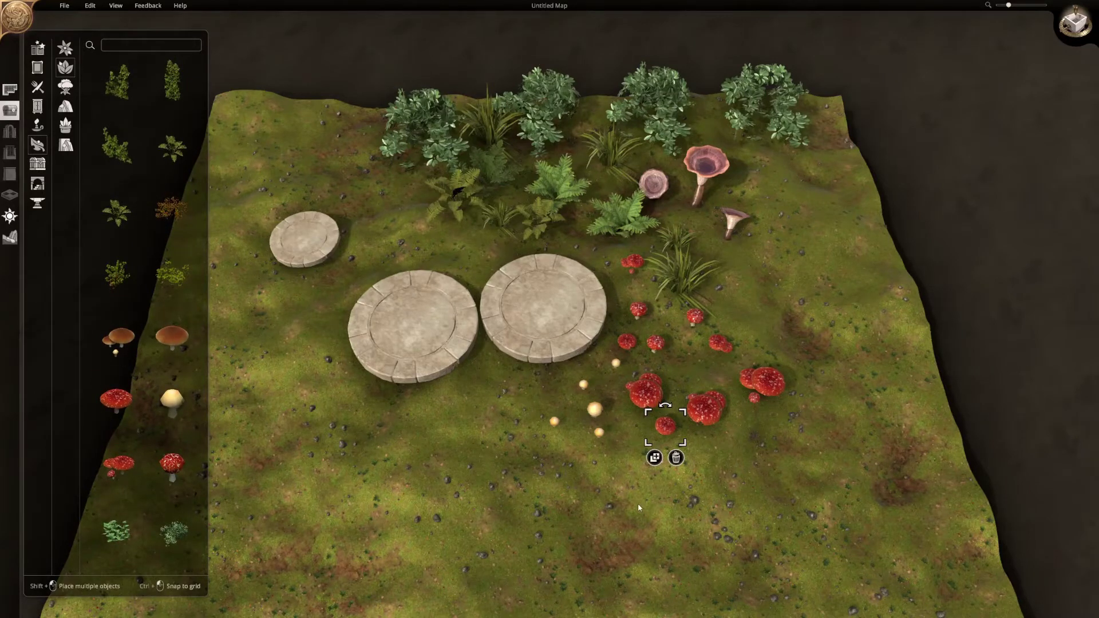
{"action": "middle_click_drag", "start_coordinate": [638, 508], "coordinate": [656, 343]}
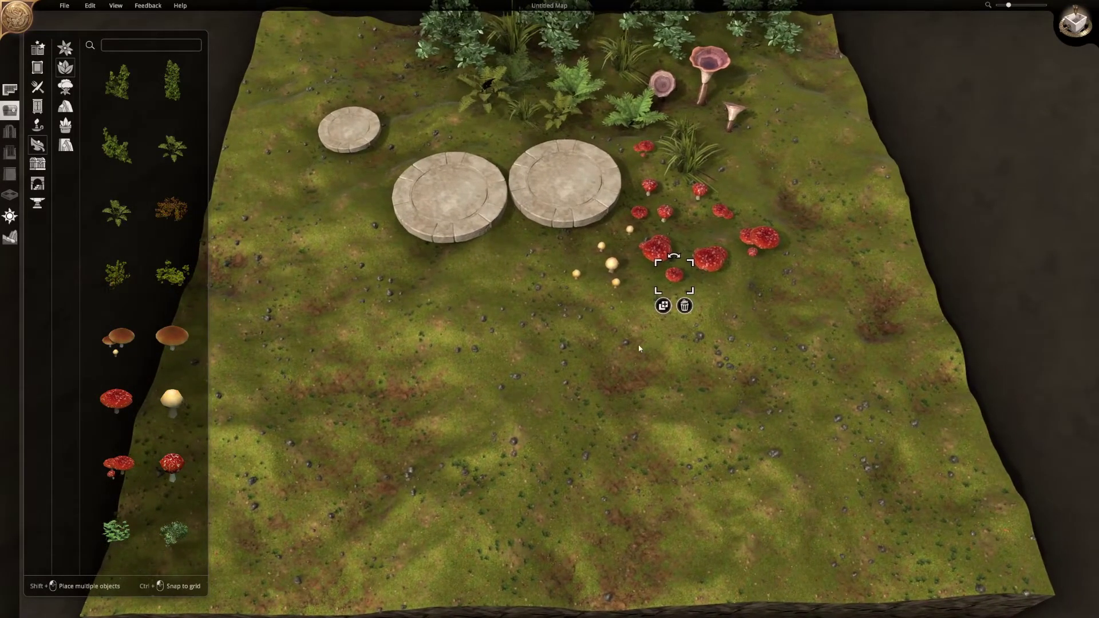
{"action": "left_click", "coordinate": [114, 530]}
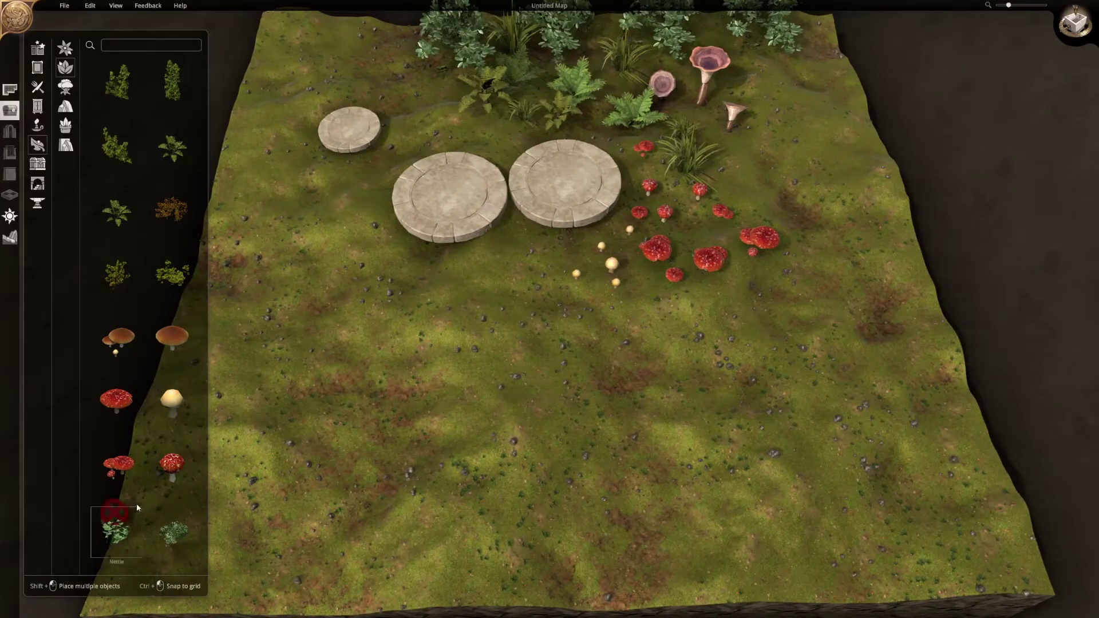
{"action": "right_click", "coordinate": [487, 314]}
{"action": "middle_click_drag", "start_coordinate": [490, 309], "coordinate": [516, 403]}
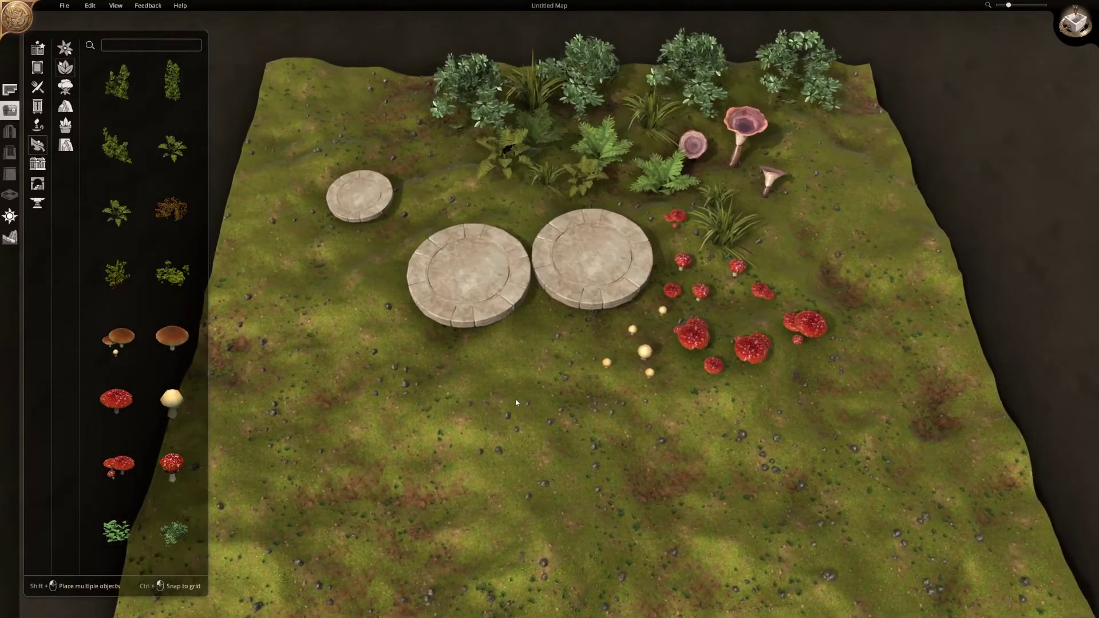
- Shrink the emptied platform and move it away from the large neighbouring platform
{"action": "left_click", "coordinate": [493, 294]}
{"action": "left_click_drag", "start_coordinate": [535, 328], "coordinate": [513, 305]}
{"action": "left_click_drag", "start_coordinate": [478, 271], "coordinate": [405, 304]}
- Place a red mushroom cluster, a single red mushroom, a brown mushroom cluster and a single brown mushroom on the shrunken platform
{"action": "left_click", "coordinate": [142, 470]}
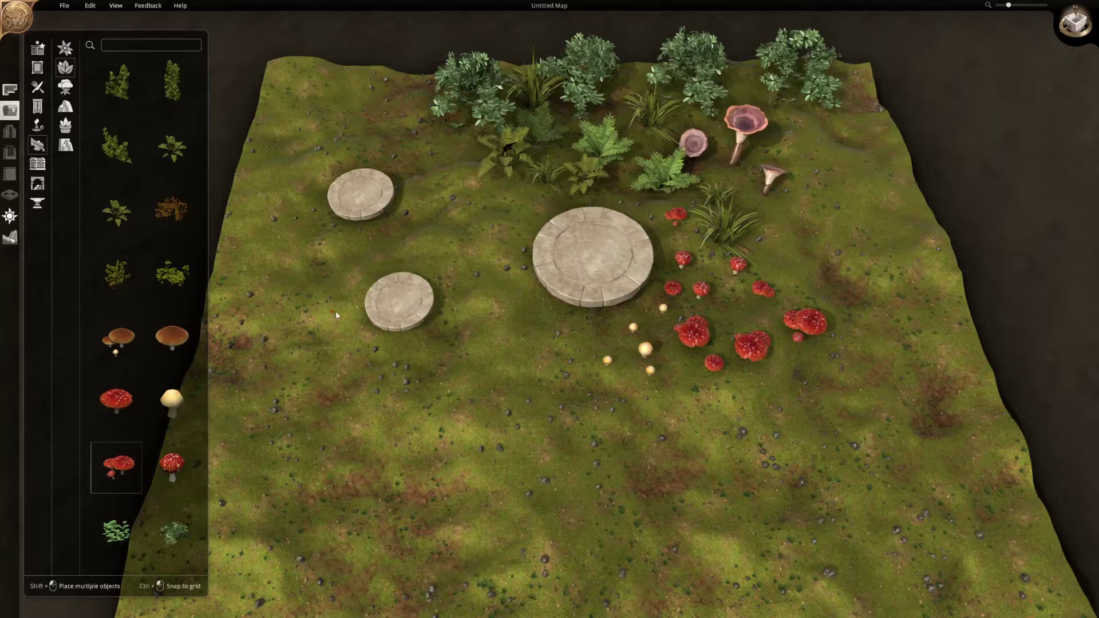
{"action": "left_click", "coordinate": [383, 302]}
{"action": "left_click", "coordinate": [216, 446]}
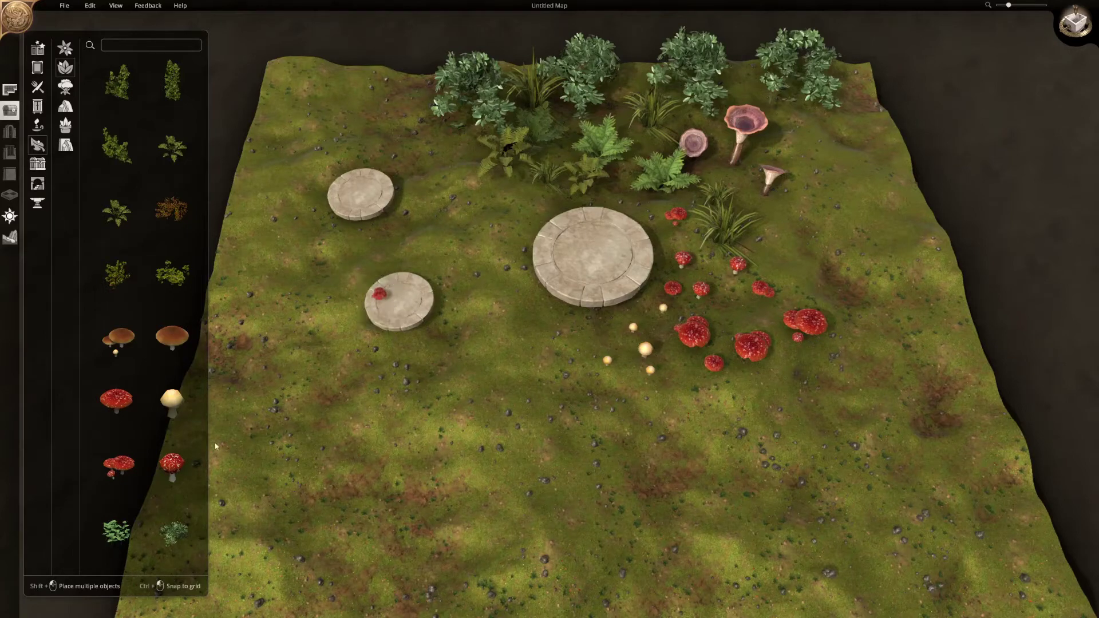
{"action": "left_click", "coordinate": [185, 465]}
{"action": "left_click", "coordinate": [386, 314]}
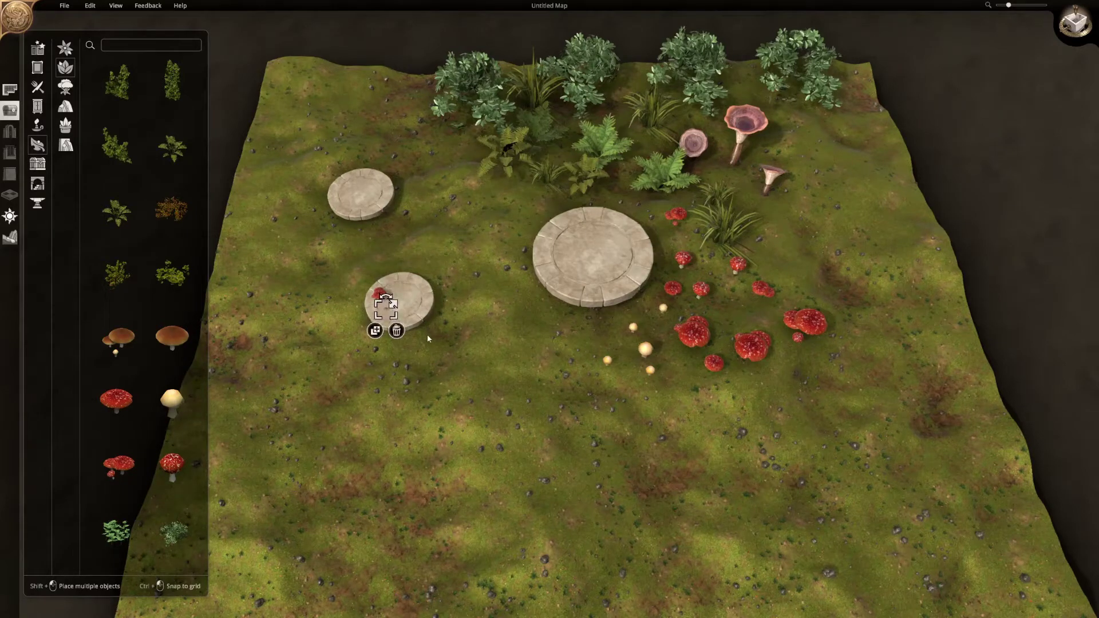
{"action": "left_click", "coordinate": [138, 347]}
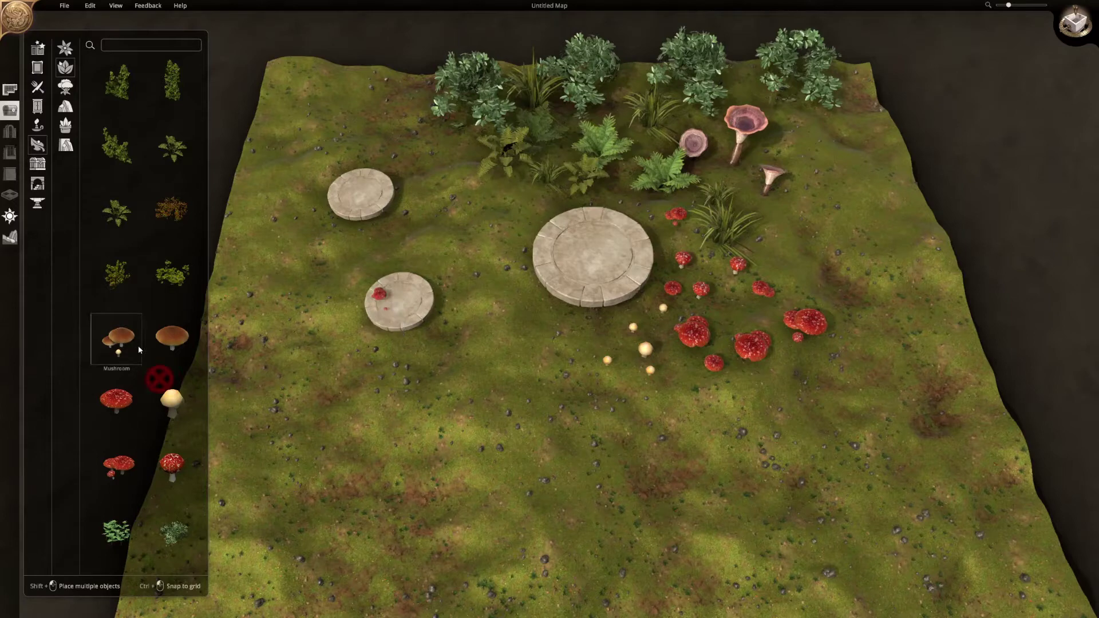
{"action": "left_click", "coordinate": [402, 291]}
{"action": "left_click", "coordinate": [171, 337]}
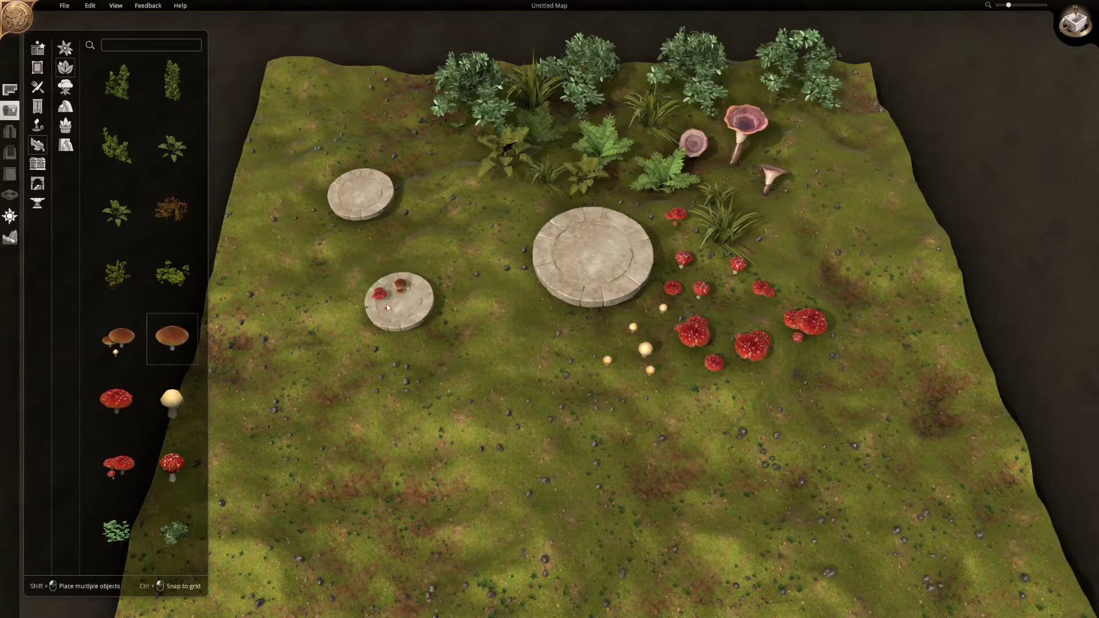
{"action": "left_click", "coordinate": [408, 301]}
- Scale up the platform holding the four new mushrooms and move the enlarged mushrooms onto the grass beside the white ones
{"action": "left_click_drag", "start_coordinate": [444, 336], "coordinate": [525, 386]}
{"action": "left_click", "coordinate": [479, 365]}
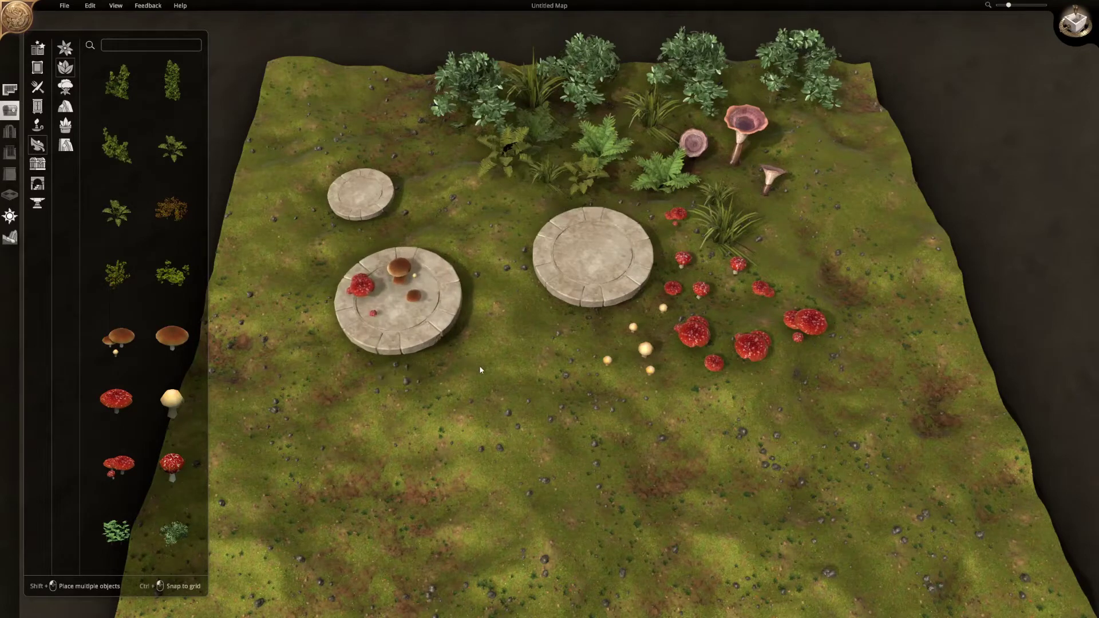
{"action": "left_click_drag", "start_coordinate": [404, 274], "coordinate": [588, 375]}
{"action": "left_click_drag", "start_coordinate": [369, 319], "coordinate": [608, 393]}
{"action": "left_click_drag", "start_coordinate": [376, 297], "coordinate": [645, 412]}
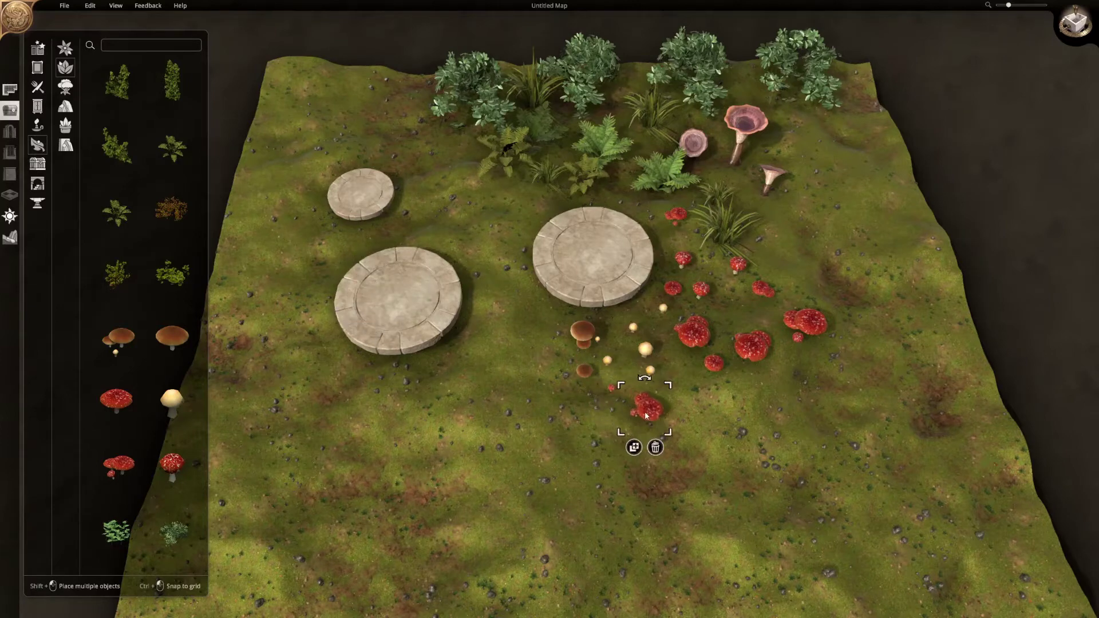
- Reduce the emptied platform slightly and place a leafy vine plant on it
{"action": "left_click", "coordinate": [438, 329]}
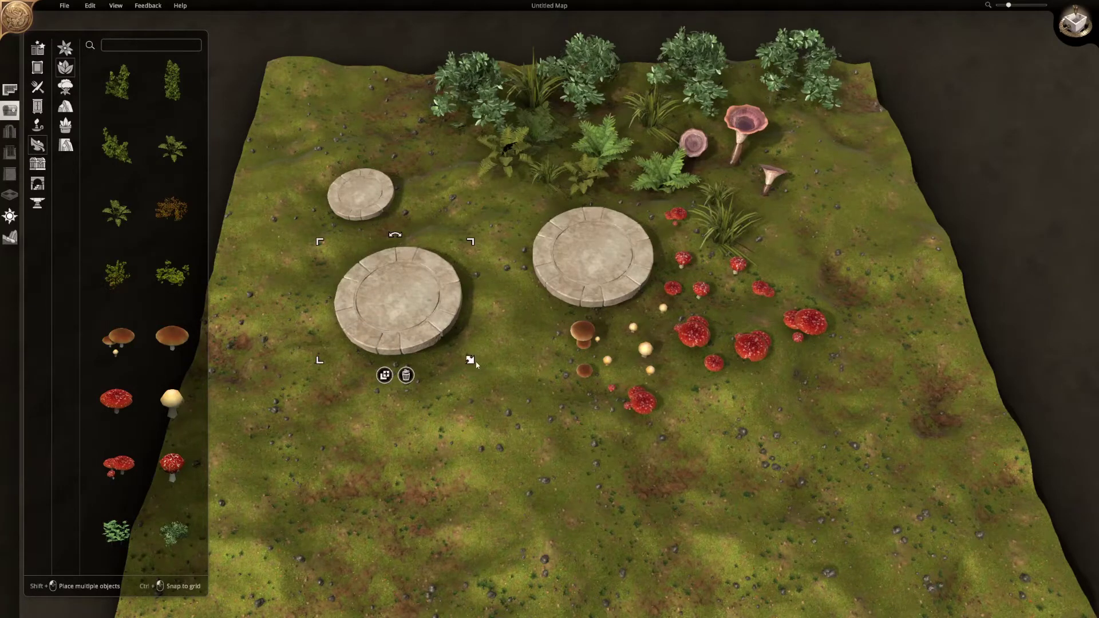
{"action": "left_click_drag", "start_coordinate": [476, 365], "coordinate": [461, 353]}
{"action": "scroll", "coordinate": [171, 464], "scroll_direction": "up", "scroll_amount": 3}
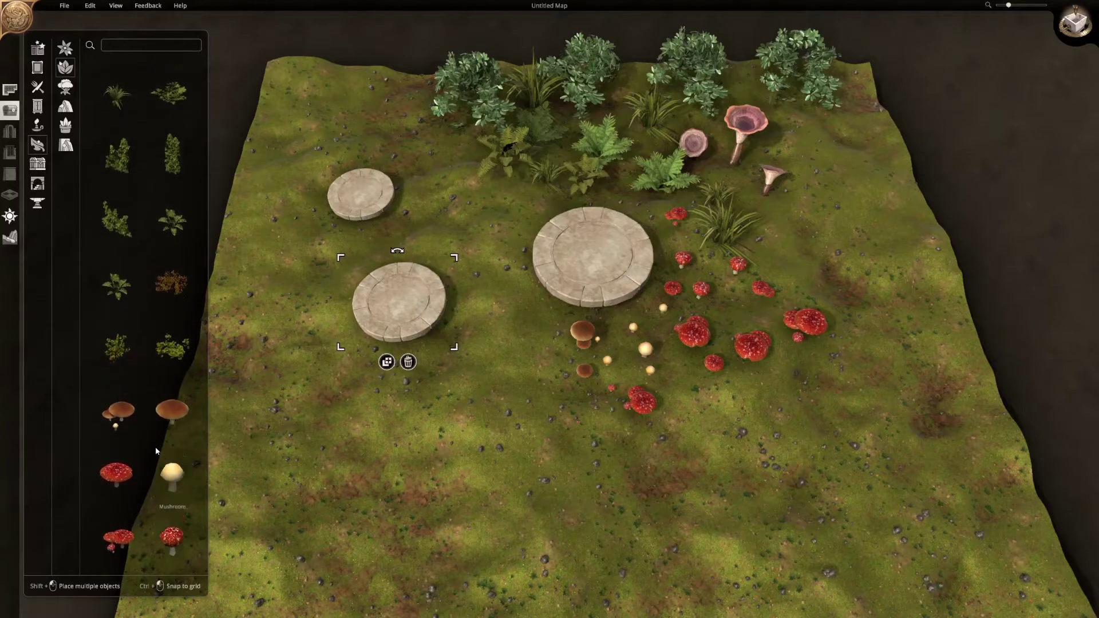
{"action": "scroll", "coordinate": [156, 446], "scroll_direction": "up", "scroll_amount": 3}
{"action": "left_click_drag", "start_coordinate": [117, 291], "coordinate": [397, 296]}
{"action": "left_click", "coordinate": [373, 336]}
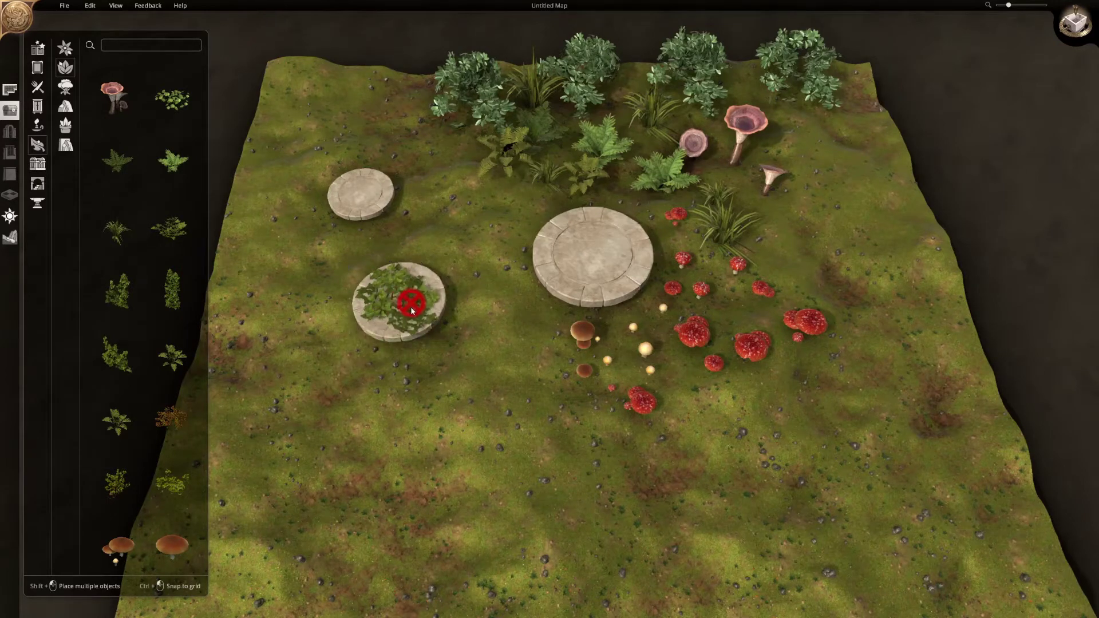
- Scale up the platform with the vine plant and move the enlarged plant onto the grass in front
{"action": "left_click", "coordinate": [437, 325]}
{"action": "left_click_drag", "start_coordinate": [455, 347], "coordinate": [474, 363]}
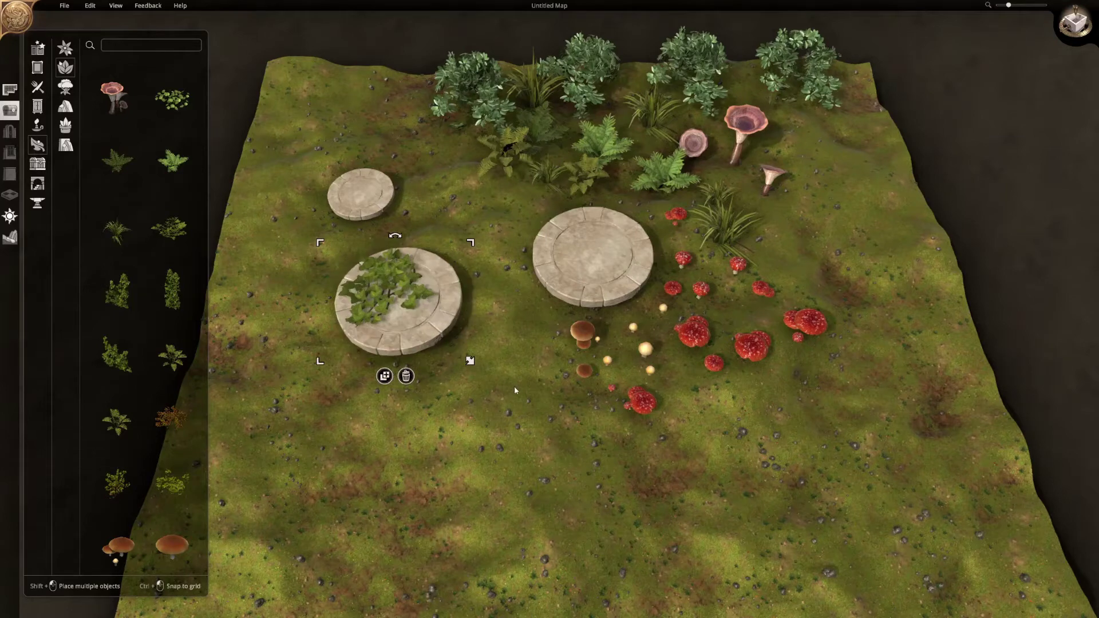
{"action": "left_click_drag", "start_coordinate": [421, 311], "coordinate": [527, 402]}
- Shrink the emptied platform back to a small size
{"action": "left_click", "coordinate": [424, 326]}
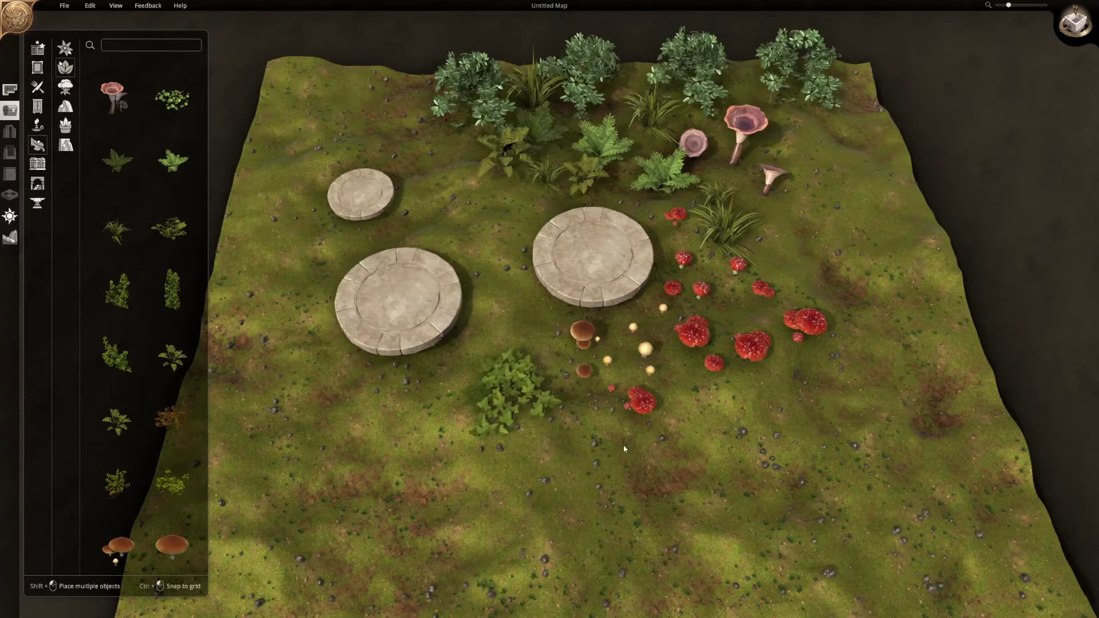
{"action": "left_click_drag", "start_coordinate": [470, 362], "coordinate": [439, 335]}
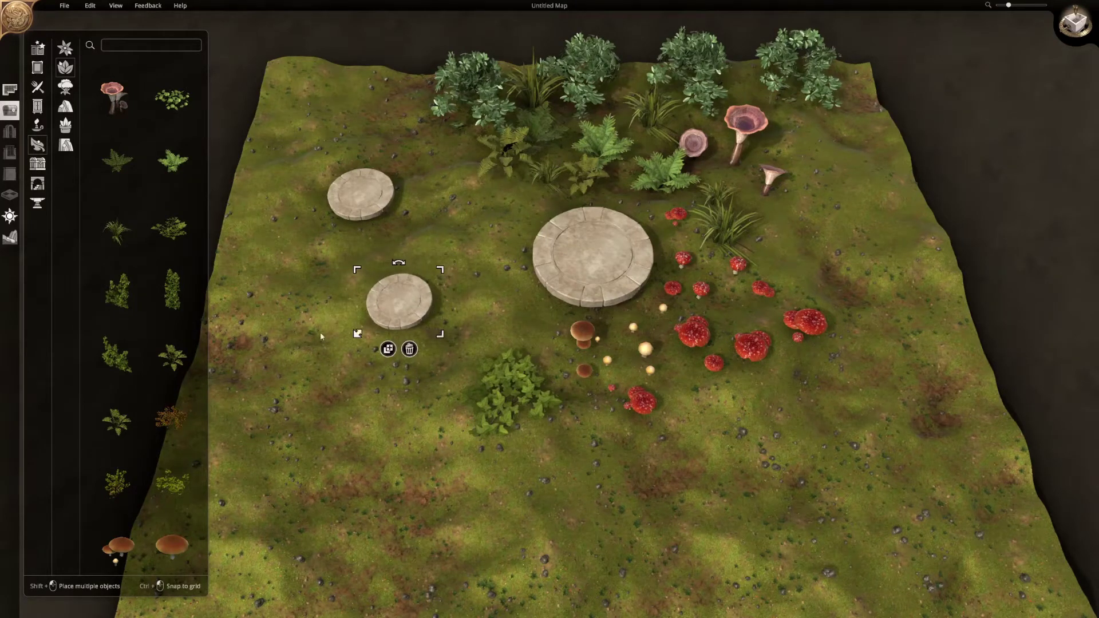
- Browse the storage, furniture, food and plant objects, and reduce the selected small platform slightly
{"action": "scroll", "coordinate": [151, 365], "scroll_direction": "up", "scroll_amount": 3}
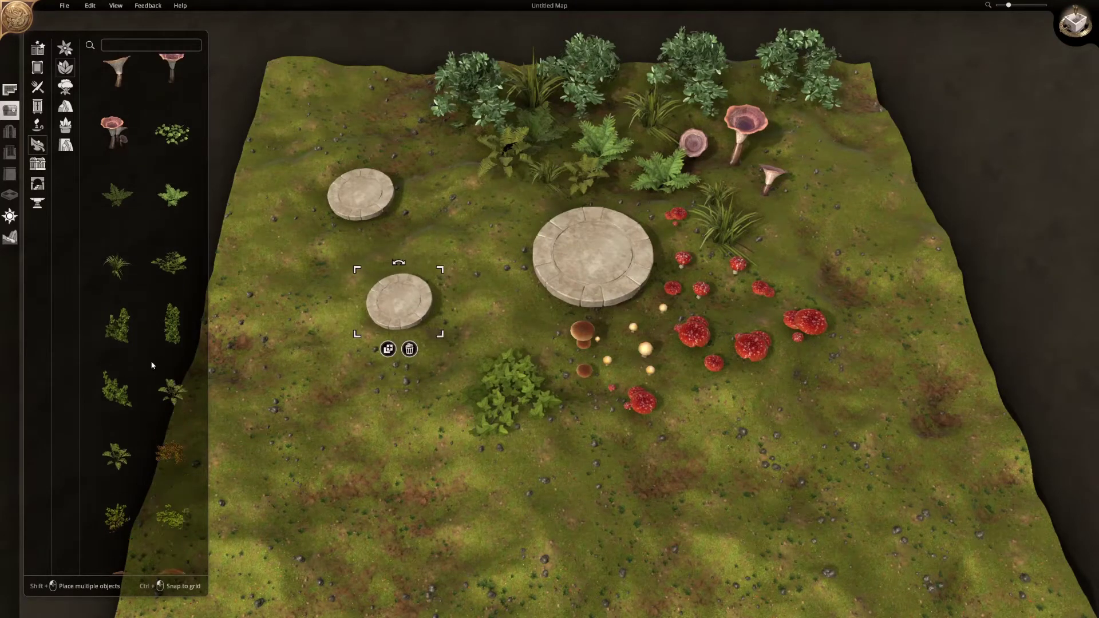
{"action": "left_click", "coordinate": [37, 164]}
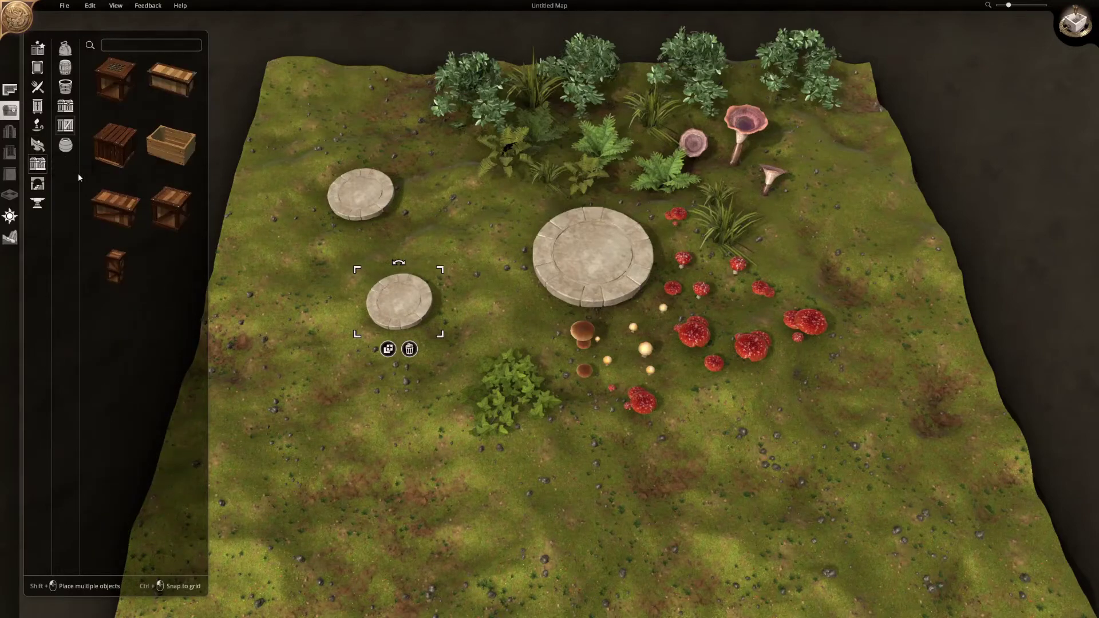
{"action": "left_click", "coordinate": [37, 106]}
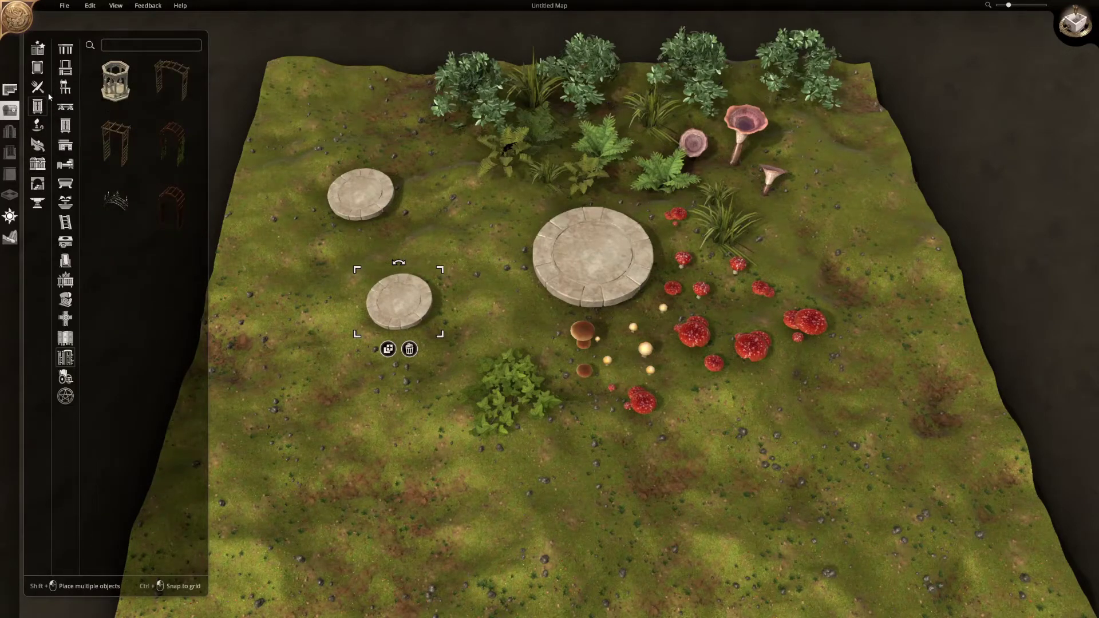
{"action": "left_click", "coordinate": [38, 87]}
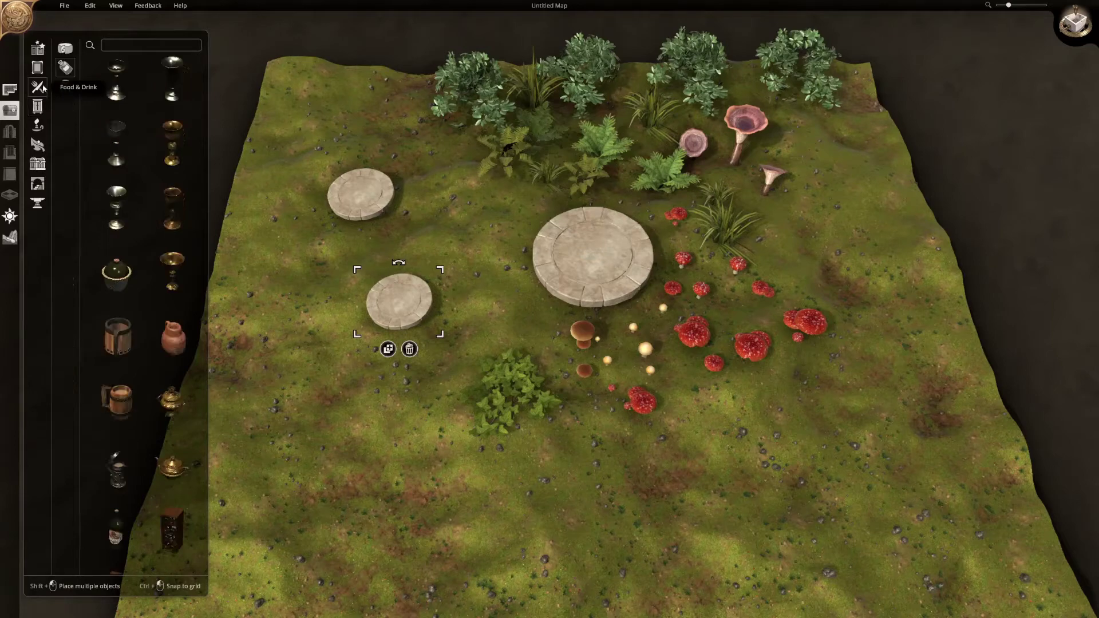
{"action": "left_click", "coordinate": [38, 144]}
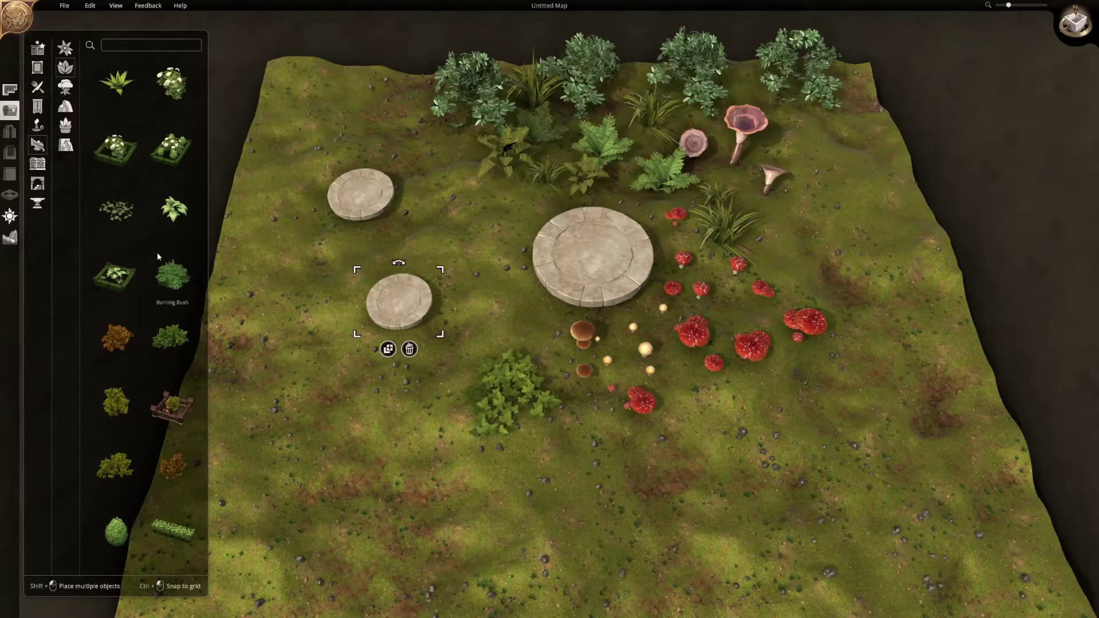
{"action": "left_click_drag", "start_coordinate": [446, 336], "coordinate": [441, 334]}
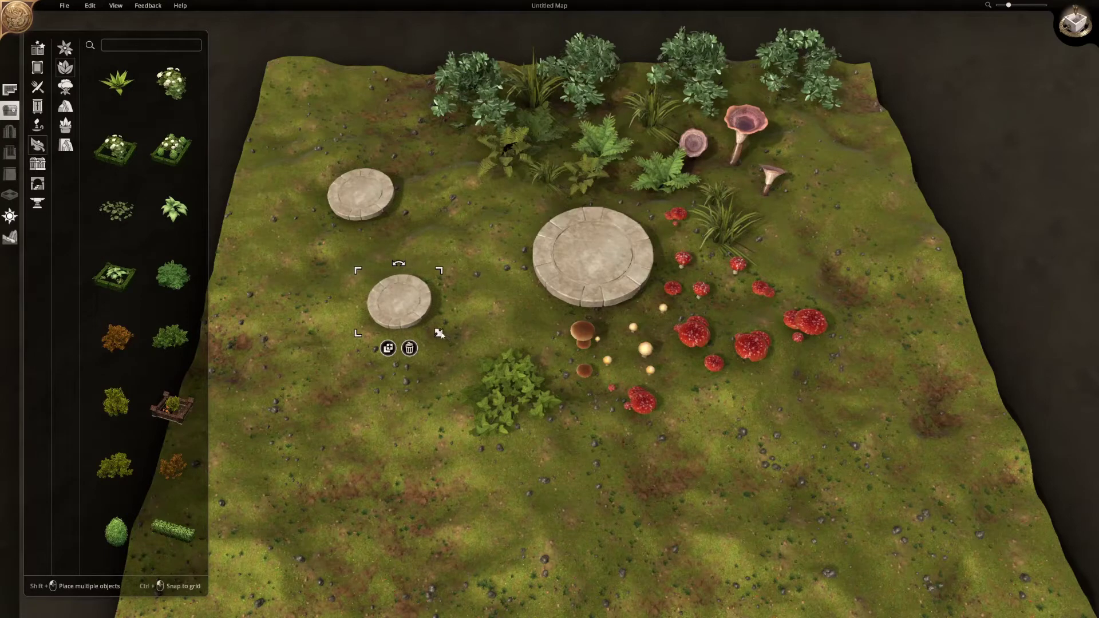
{"action": "left_click", "coordinate": [472, 324]}
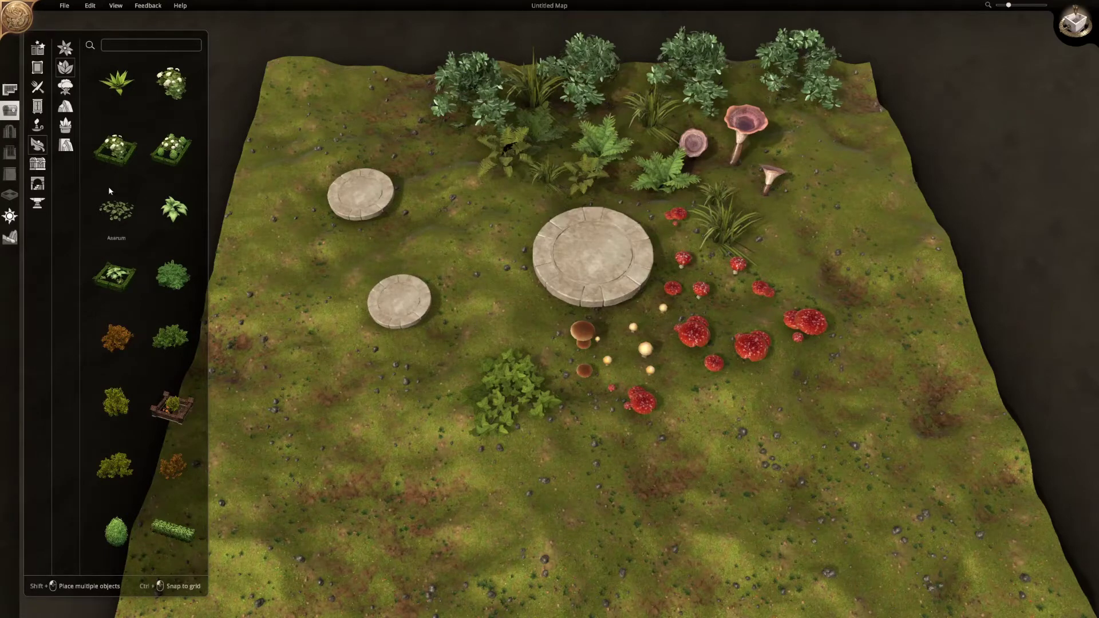
- Look through the rock, bridge, column, hatch and wooden structure objects for more items to enlarge
{"action": "left_click", "coordinate": [65, 106]}
{"action": "scroll", "coordinate": [153, 226], "scroll_direction": "down", "scroll_amount": 3}
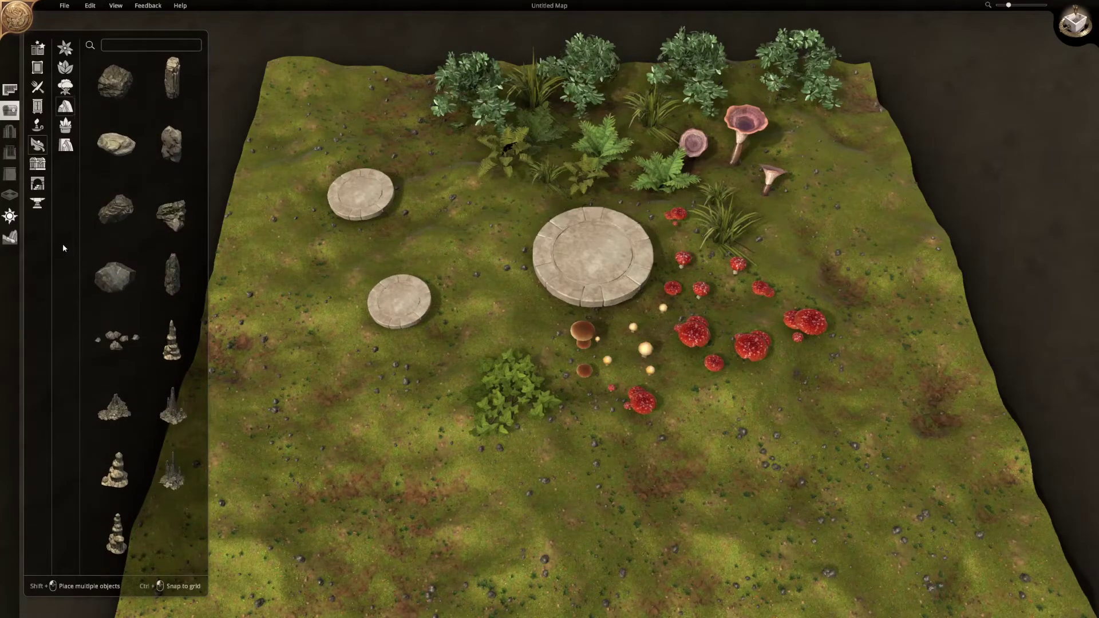
{"action": "left_click", "coordinate": [37, 203]}
{"action": "left_click", "coordinate": [37, 185]}
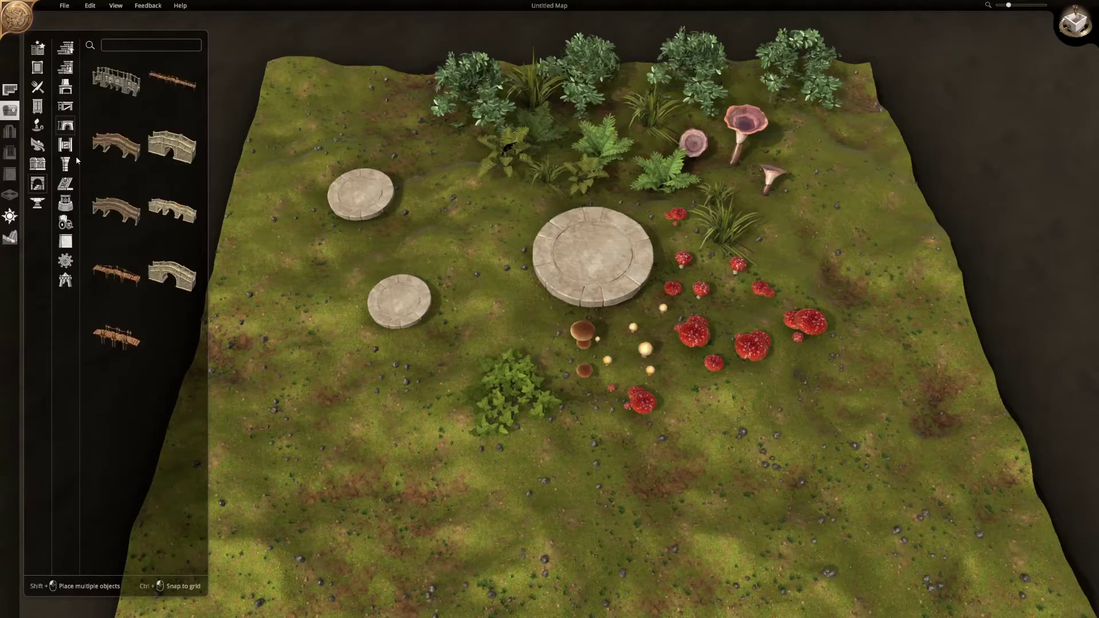
{"action": "left_click", "coordinate": [65, 164]}
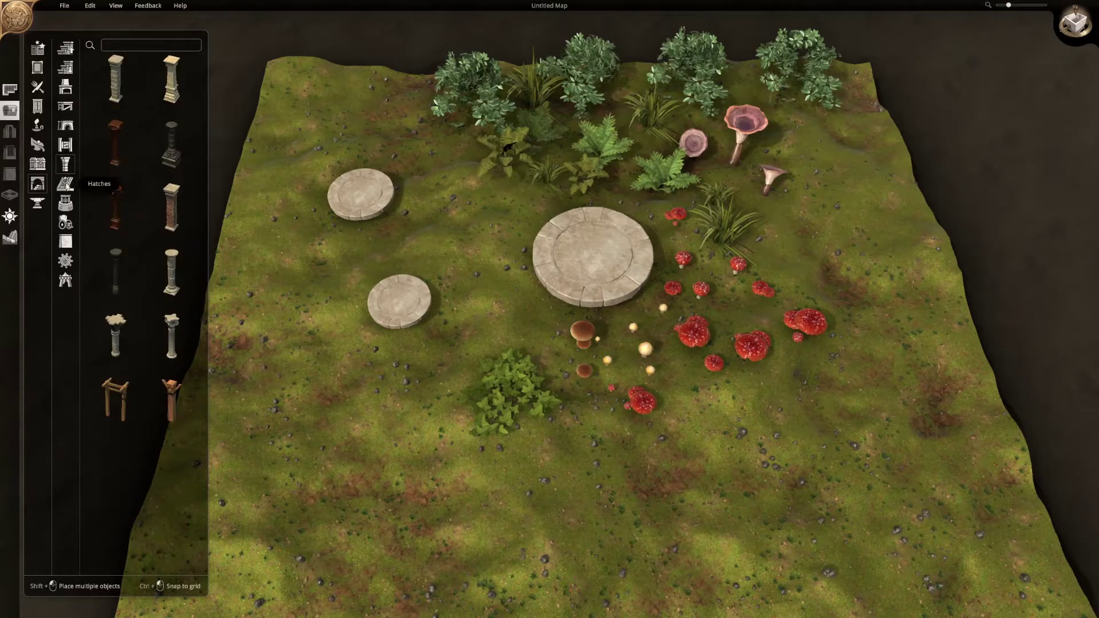
{"action": "left_click", "coordinate": [66, 184]}
{"action": "left_click", "coordinate": [66, 146]}
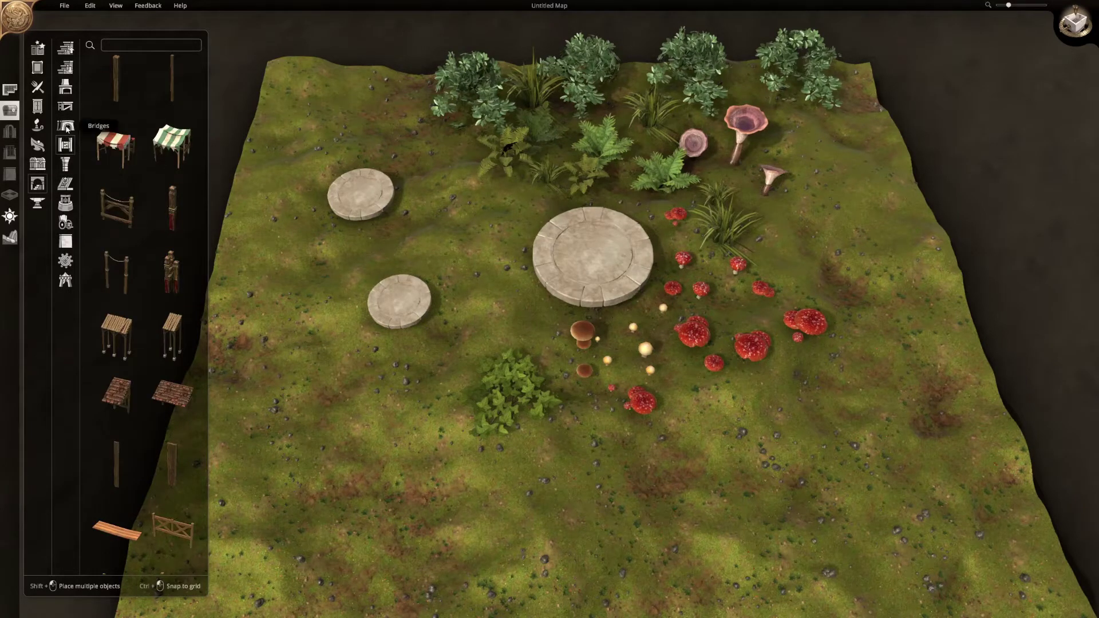
{"action": "scroll", "coordinate": [171, 326], "scroll_direction": "down", "scroll_amount": 2}
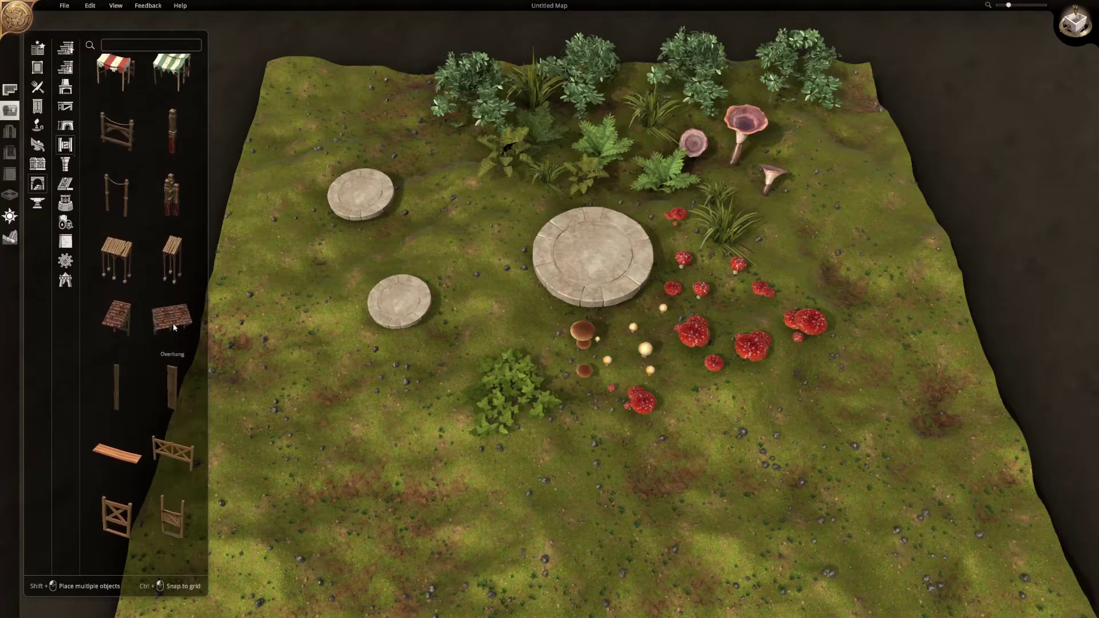
{"action": "scroll", "coordinate": [174, 327], "scroll_direction": "up", "scroll_amount": 1}
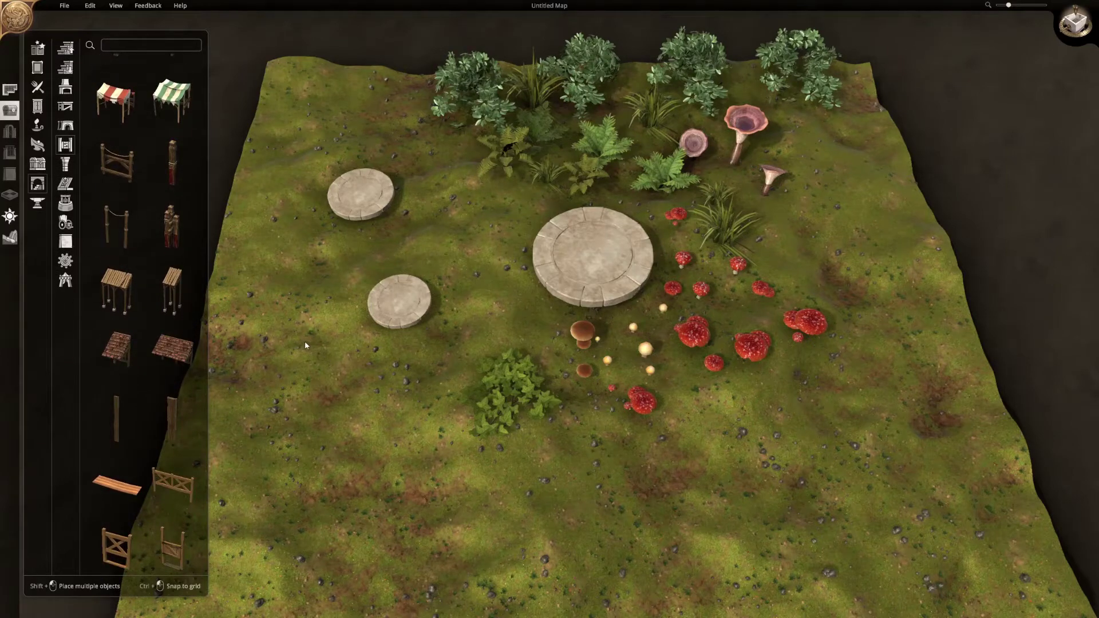
- Check the terrain editing options and look through the available tree objects
{"action": "left_click", "coordinate": [10, 238]}
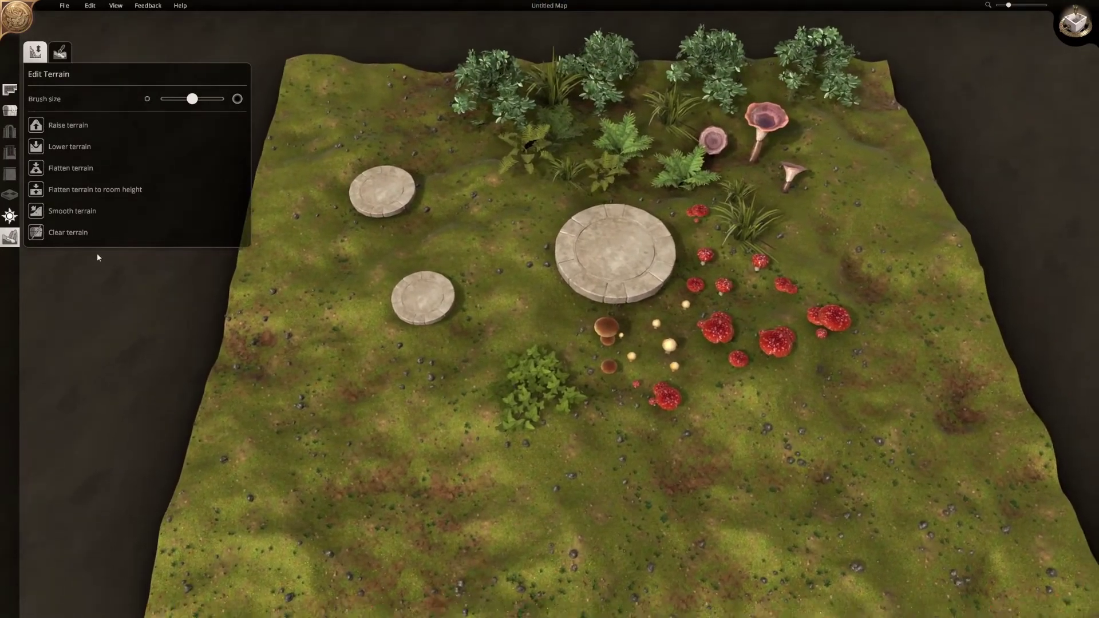
{"action": "left_click", "coordinate": [10, 110]}
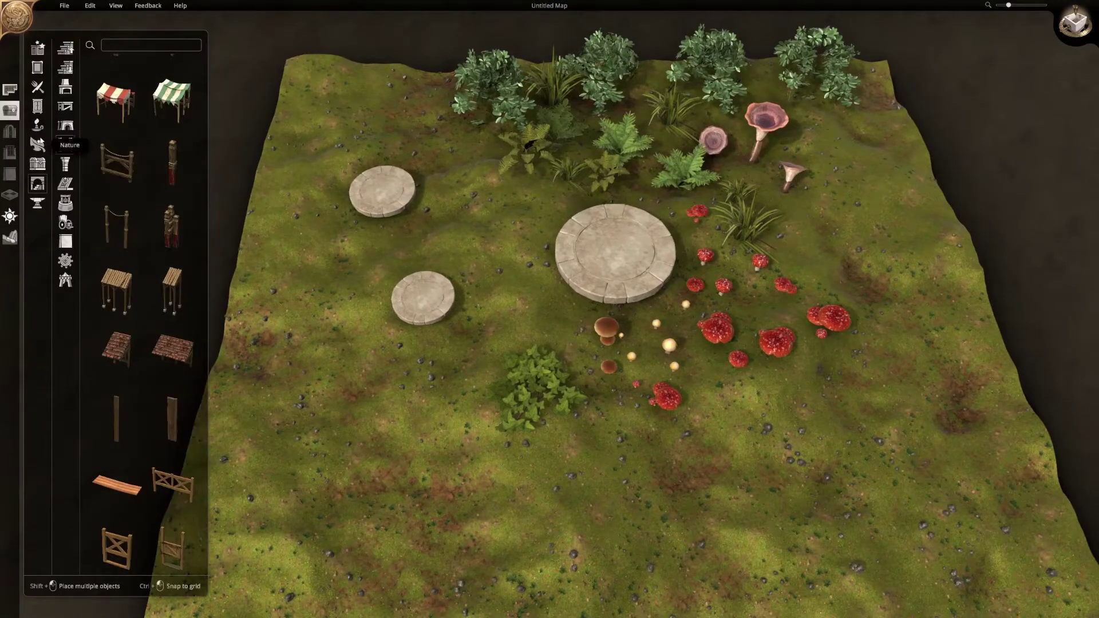
{"action": "left_click", "coordinate": [66, 107]}
{"action": "left_click", "coordinate": [65, 87]}
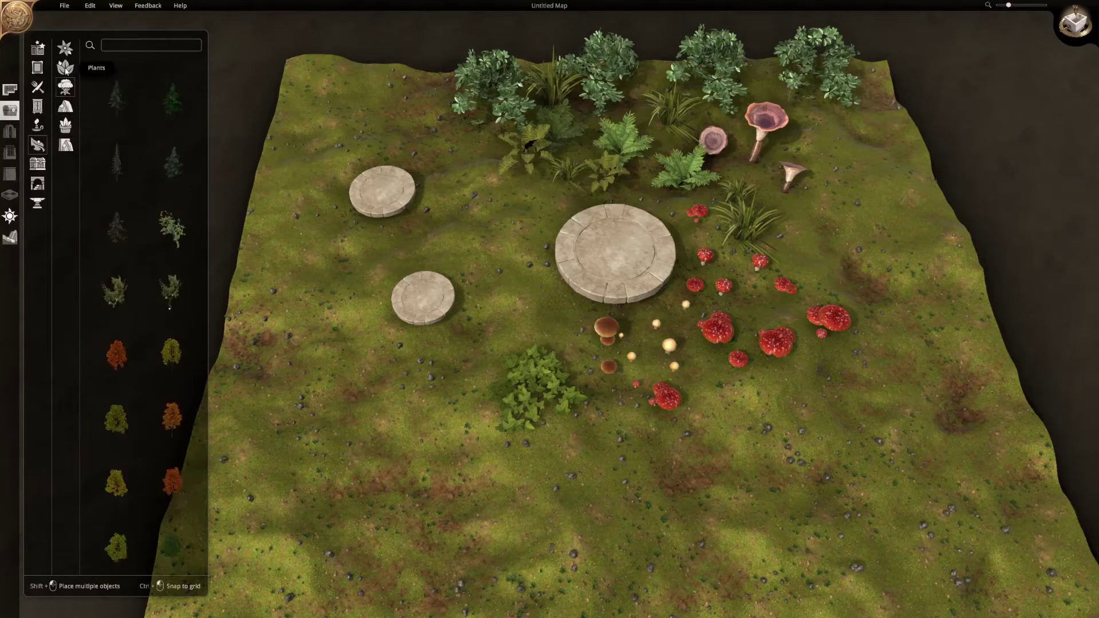
{"action": "scroll", "coordinate": [128, 251], "scroll_direction": "down", "scroll_amount": 2}
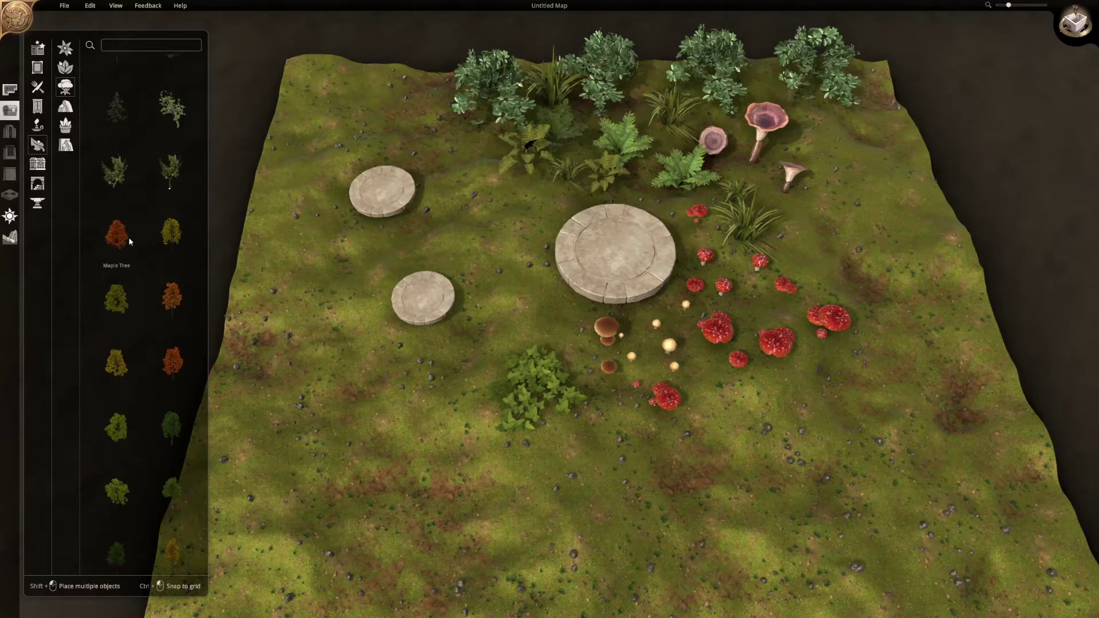
{"action": "scroll", "coordinate": [126, 245], "scroll_direction": "down", "scroll_amount": 2}
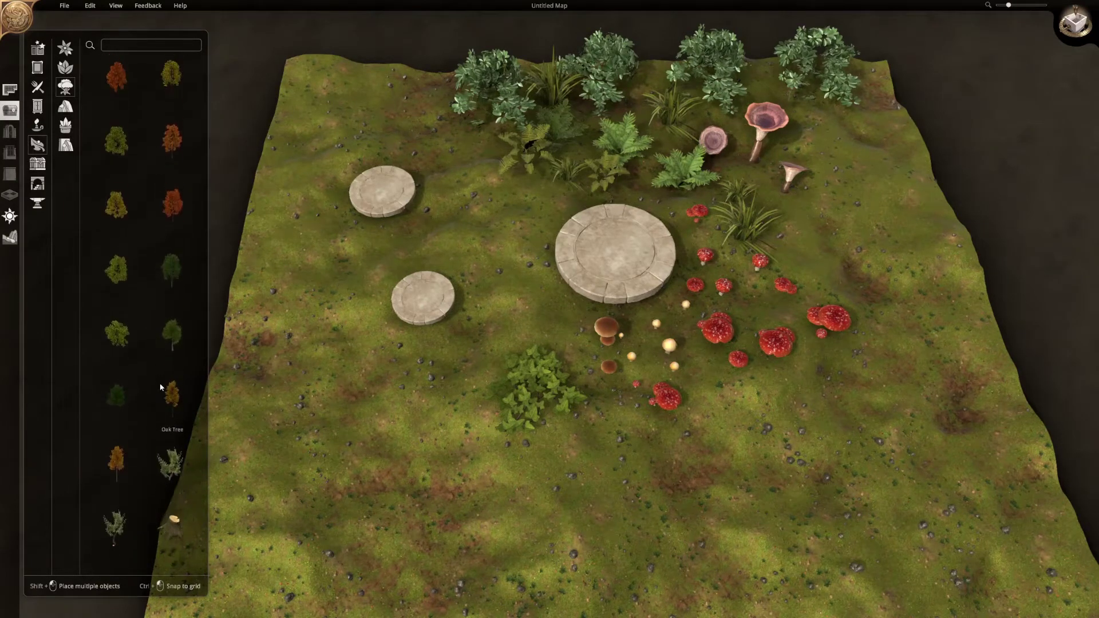
{"action": "scroll", "coordinate": [148, 399], "scroll_direction": "up", "scroll_amount": 3}
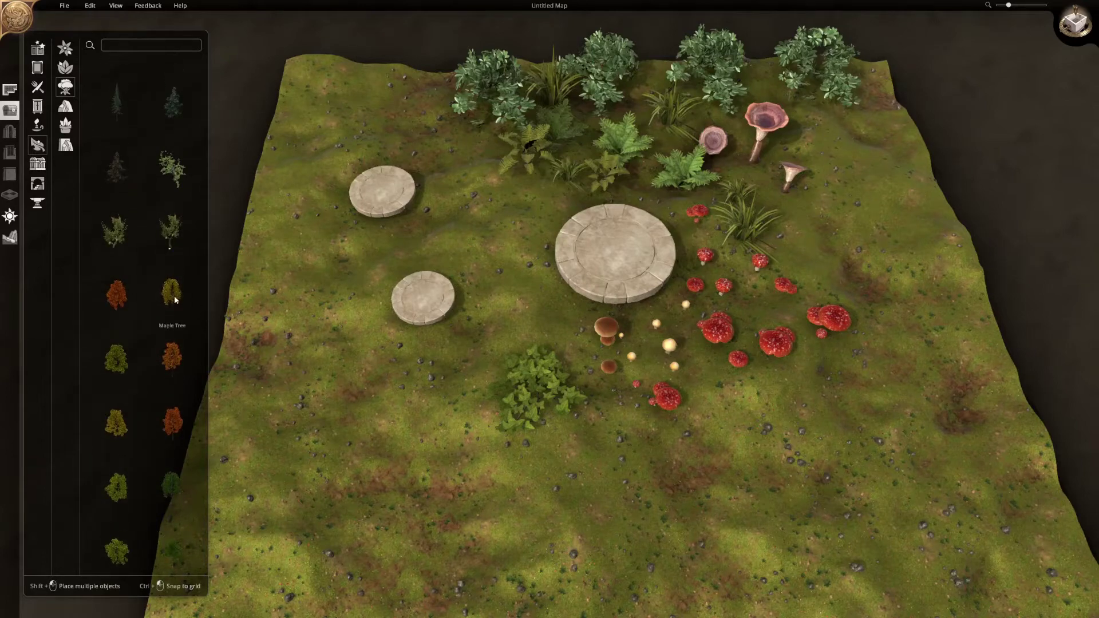
- Place two green Burning Bush shrubs on the grass beside the small front platform
{"action": "left_click", "coordinate": [65, 68]}
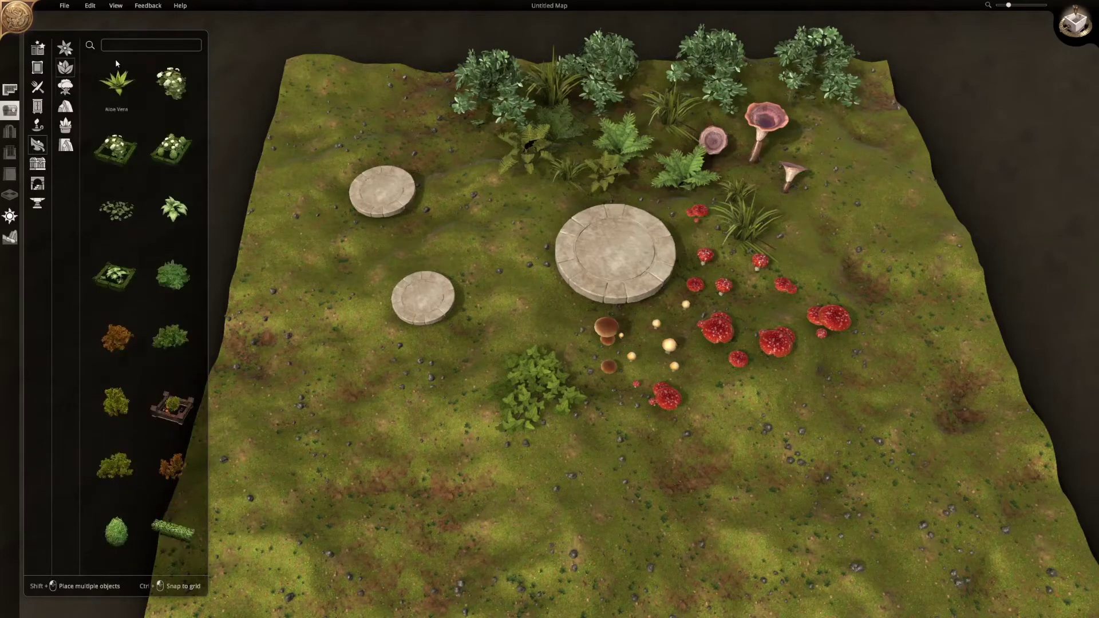
{"action": "left_click_drag", "start_coordinate": [173, 275], "coordinate": [345, 304]}
{"action": "left_click", "coordinate": [315, 327]}
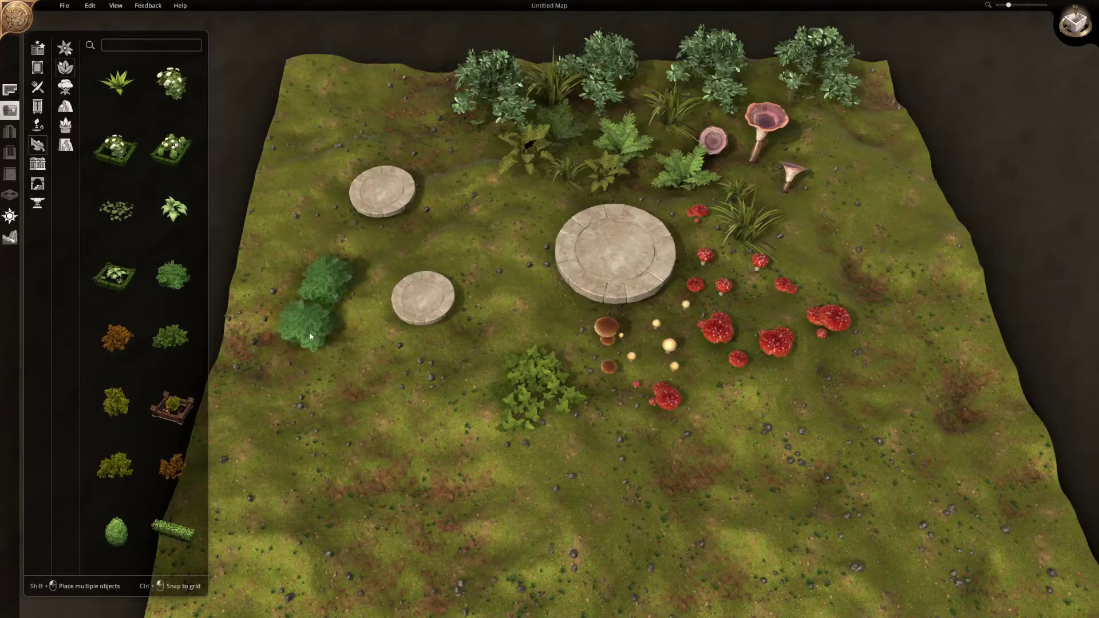
- Add an orange, a green and a yellow shrub in front of the Burning Bushes, making the green one slightly smaller
{"action": "left_click_drag", "start_coordinate": [116, 337], "coordinate": [386, 403]}
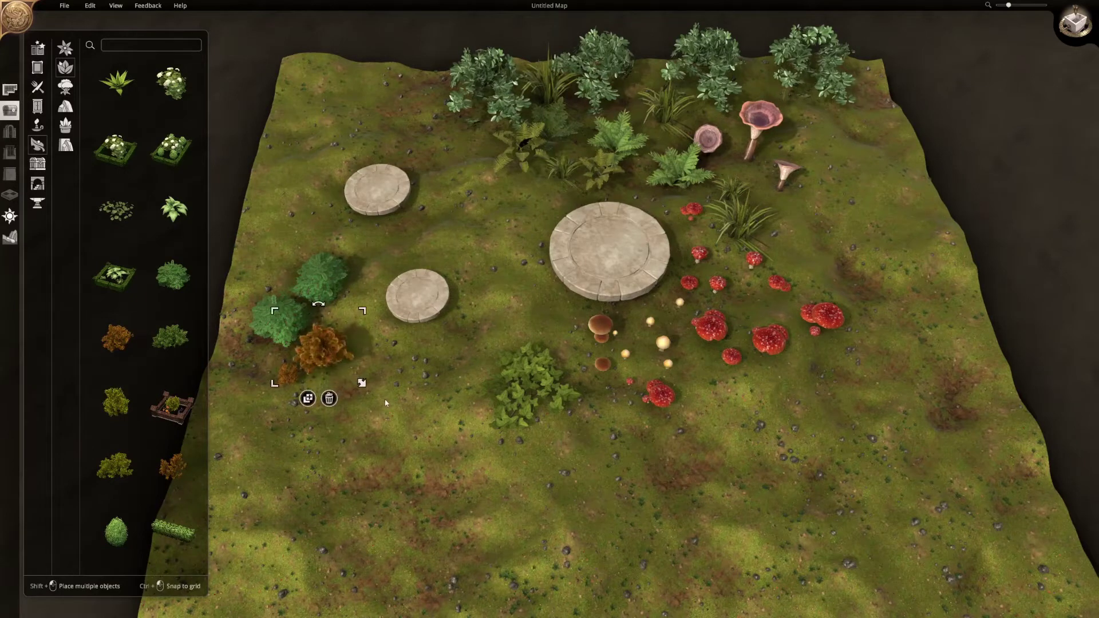
{"action": "left_click_drag", "start_coordinate": [186, 348], "coordinate": [252, 389]}
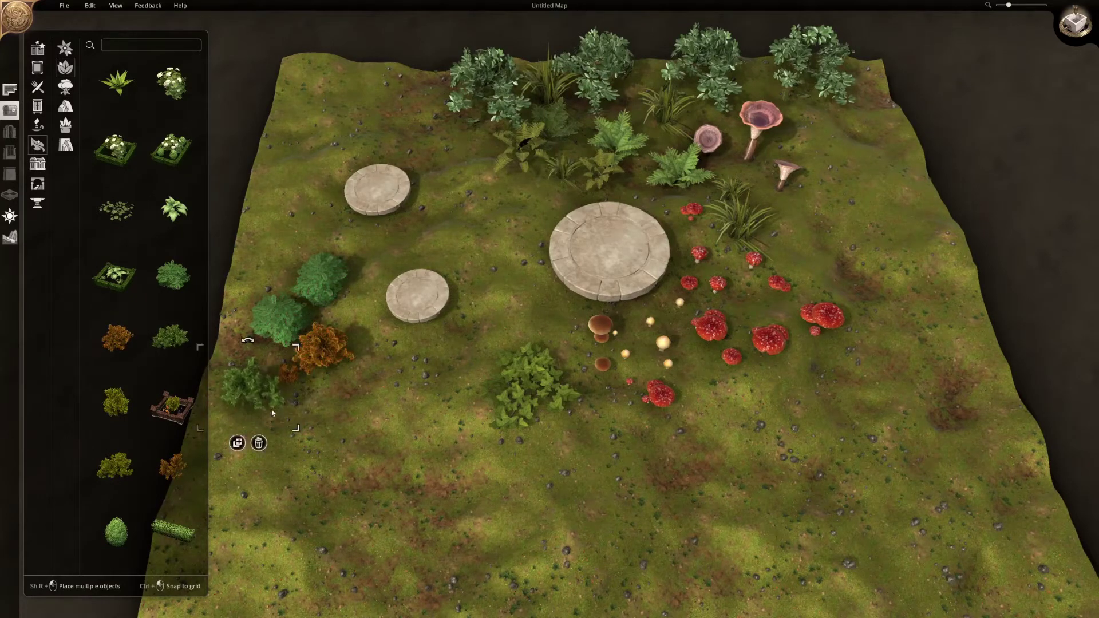
{"action": "left_click_drag", "start_coordinate": [294, 430], "coordinate": [284, 420]}
{"action": "left_click_drag", "start_coordinate": [117, 407], "coordinate": [340, 442]}
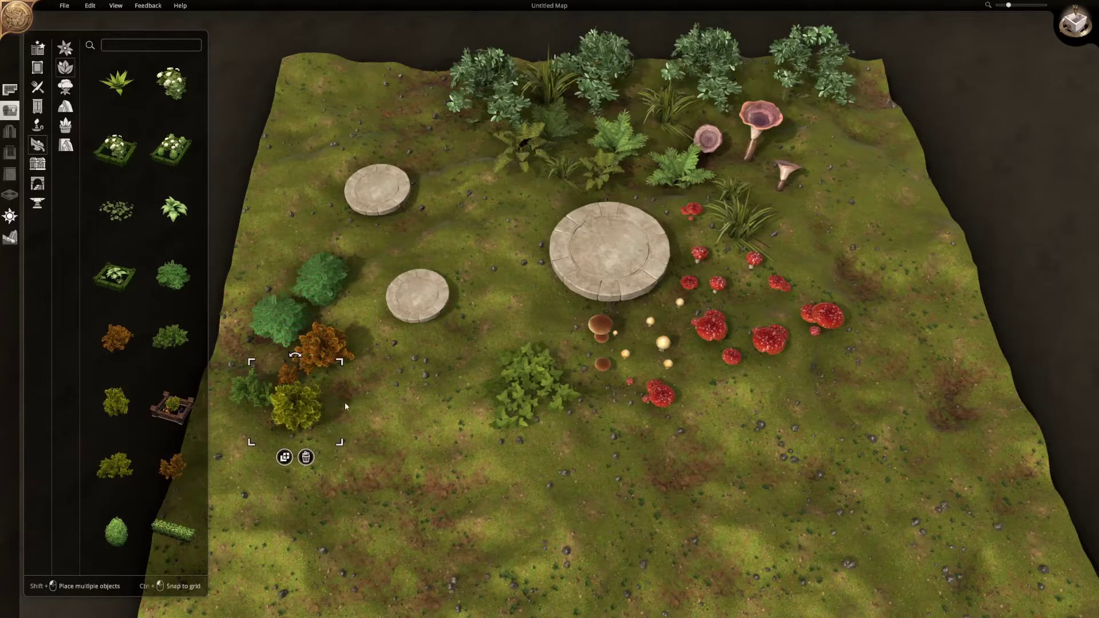
- Duplicate the yellow shrub twice in a row beside the original and scale up the outermost copy
{"action": "left_click", "coordinate": [290, 457]}
{"action": "left_click", "coordinate": [358, 409], "text": "shift"}
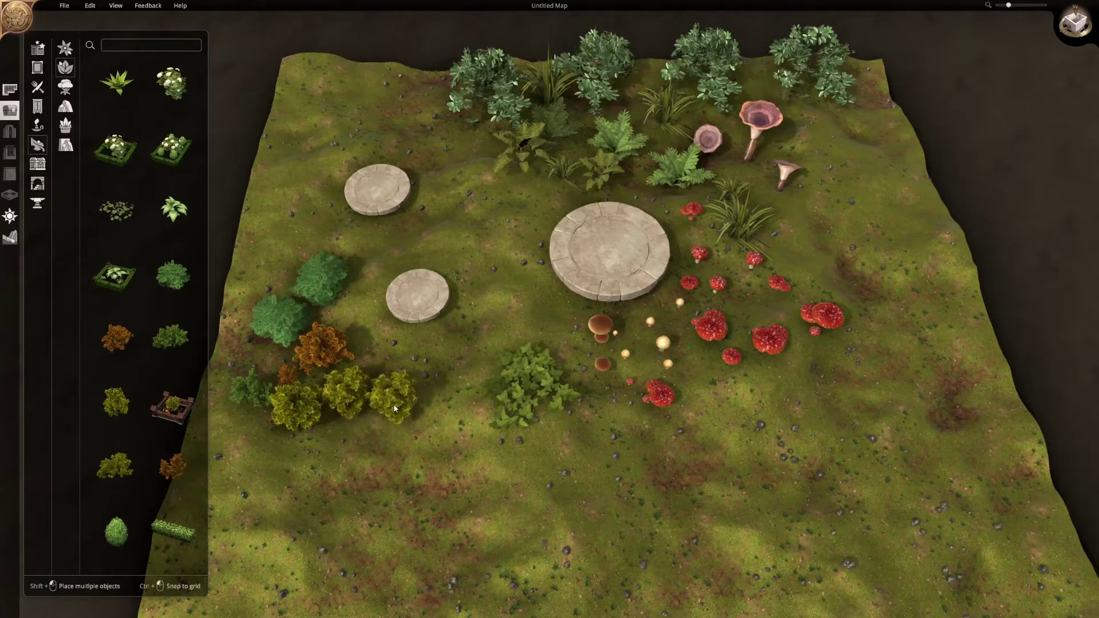
{"action": "left_click", "coordinate": [405, 414]}
{"action": "left_click_drag", "start_coordinate": [430, 431], "coordinate": [482, 473]}
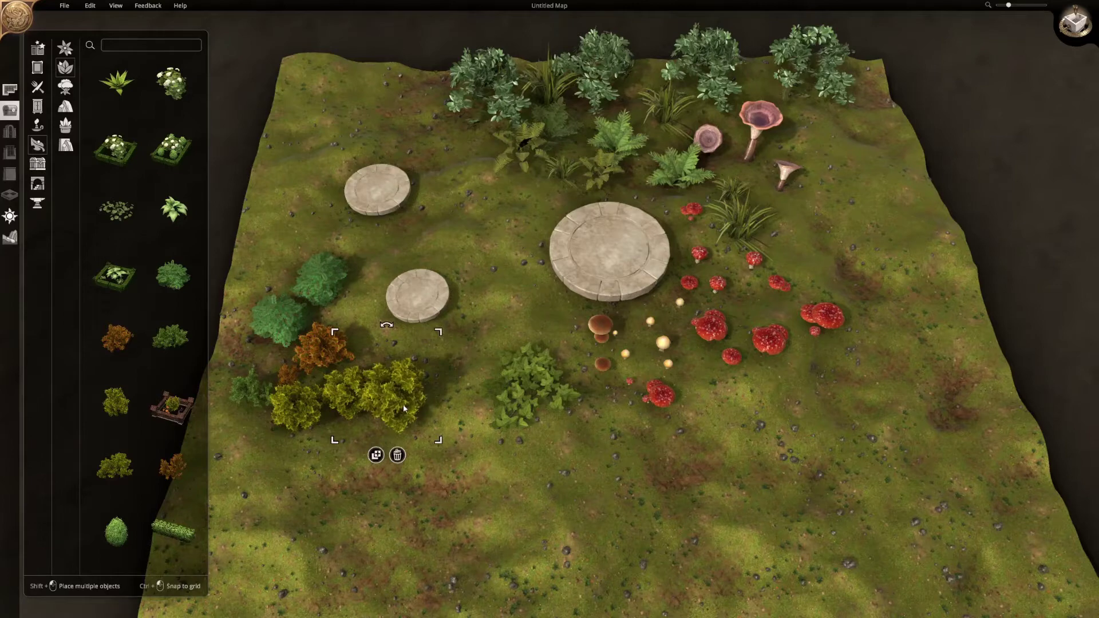
- Enlarge the big yellow shrub further by scaling it on the small front platform, and move it onto the grass beside the rear platform
{"action": "left_click_drag", "start_coordinate": [407, 410], "coordinate": [511, 352]}
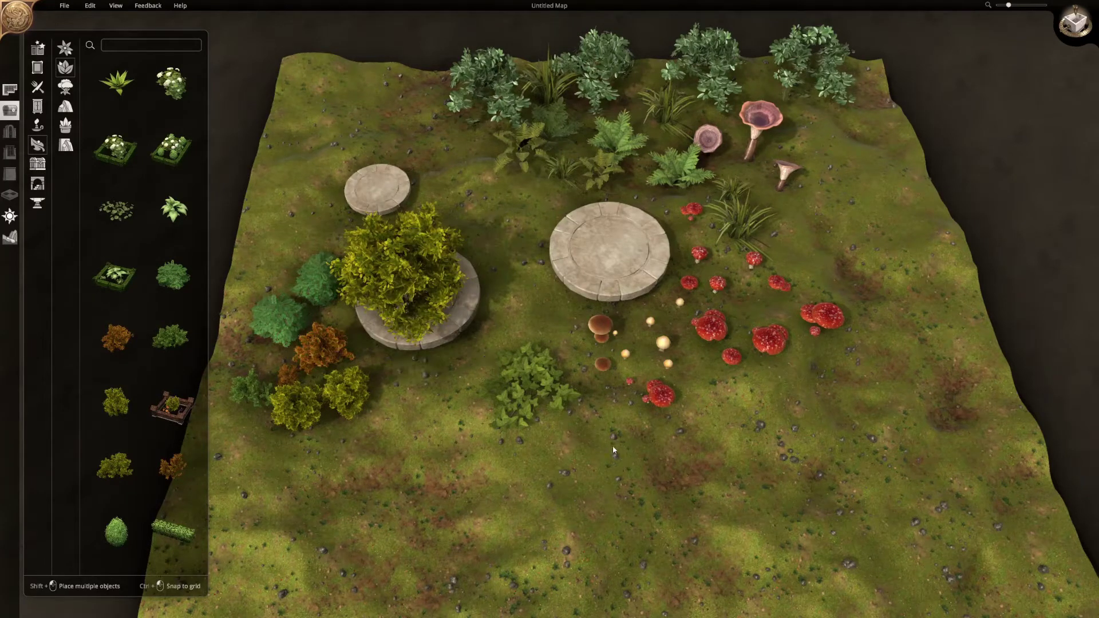
{"action": "left_click_drag", "start_coordinate": [435, 292], "coordinate": [314, 219]}
- Shrink the platform emptied of the yellow shrub
{"action": "left_click", "coordinate": [421, 303]}
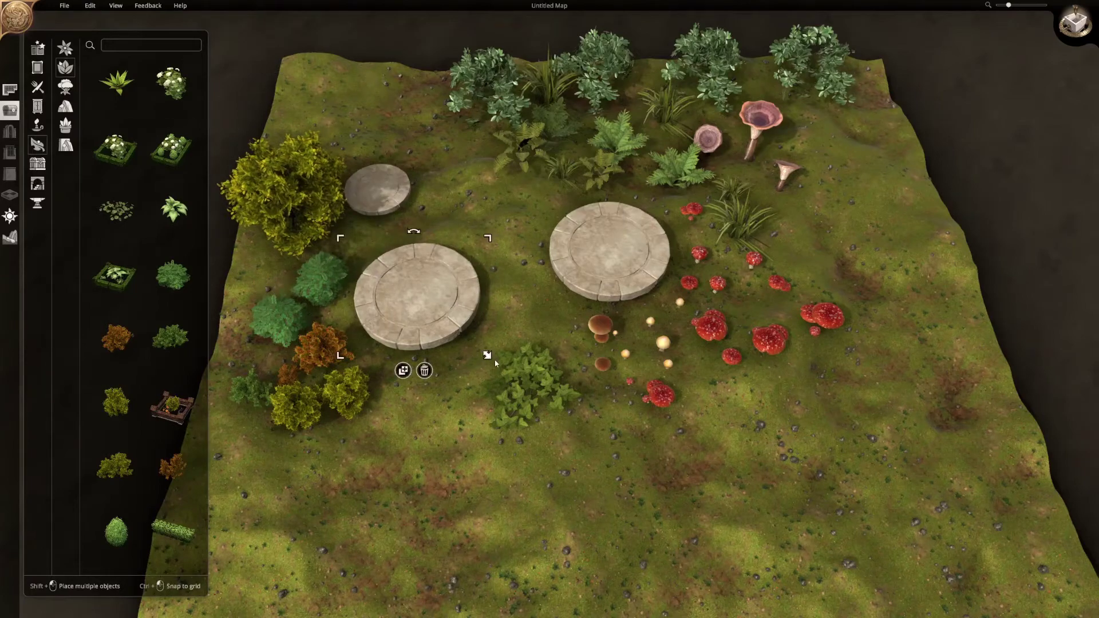
{"action": "left_click_drag", "start_coordinate": [488, 356], "coordinate": [469, 325]}
{"action": "scroll", "coordinate": [526, 333], "scroll_direction": "down", "scroll_amount": 3}
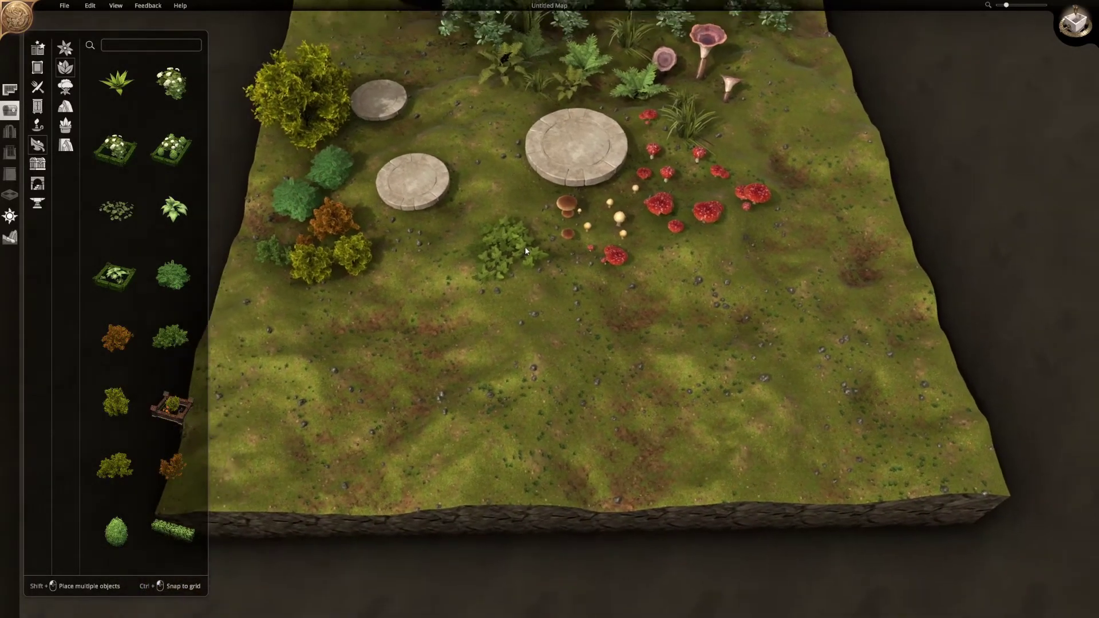
{"action": "scroll", "coordinate": [606, 321], "scroll_direction": "up", "scroll_amount": 3}
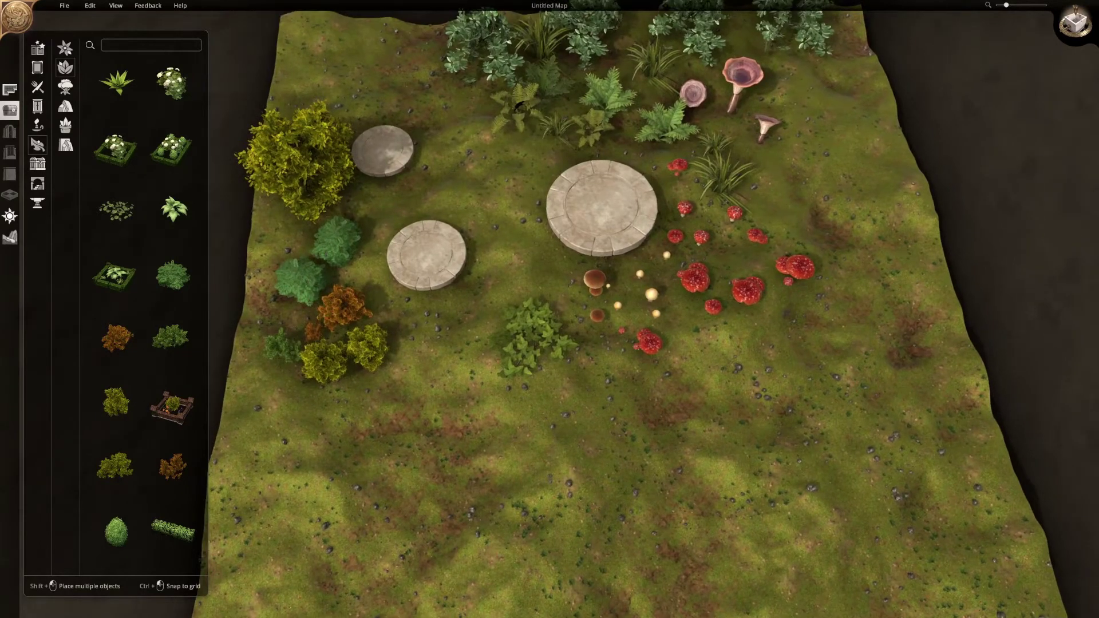
{"action": "left_click", "coordinate": [10, 90]}
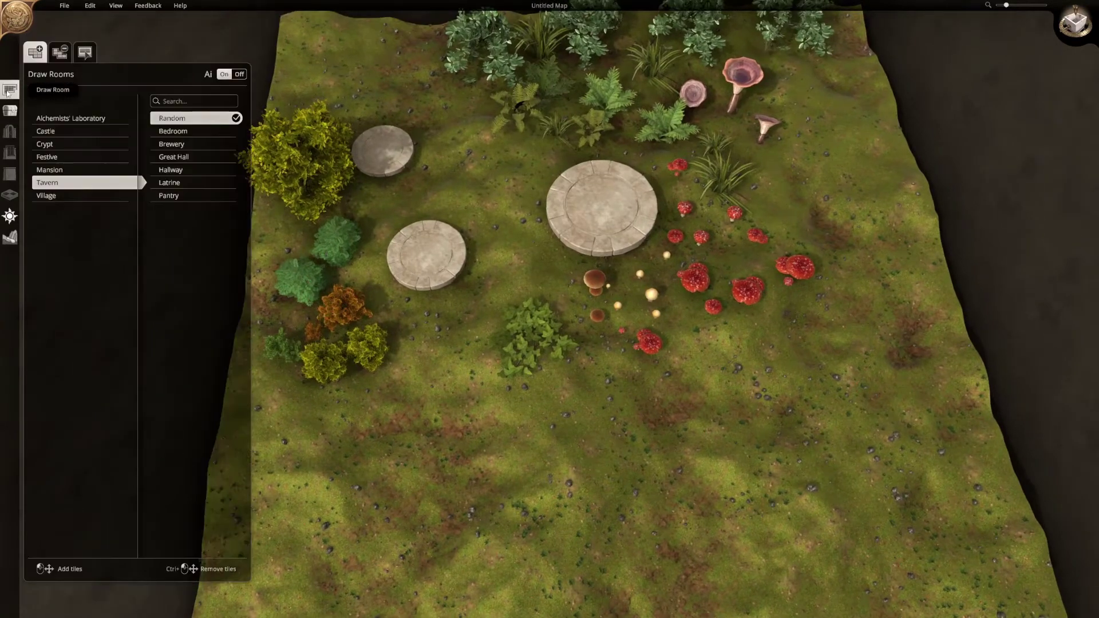
{"action": "left_click", "coordinate": [60, 52]}
{"action": "left_click", "coordinate": [35, 52]}
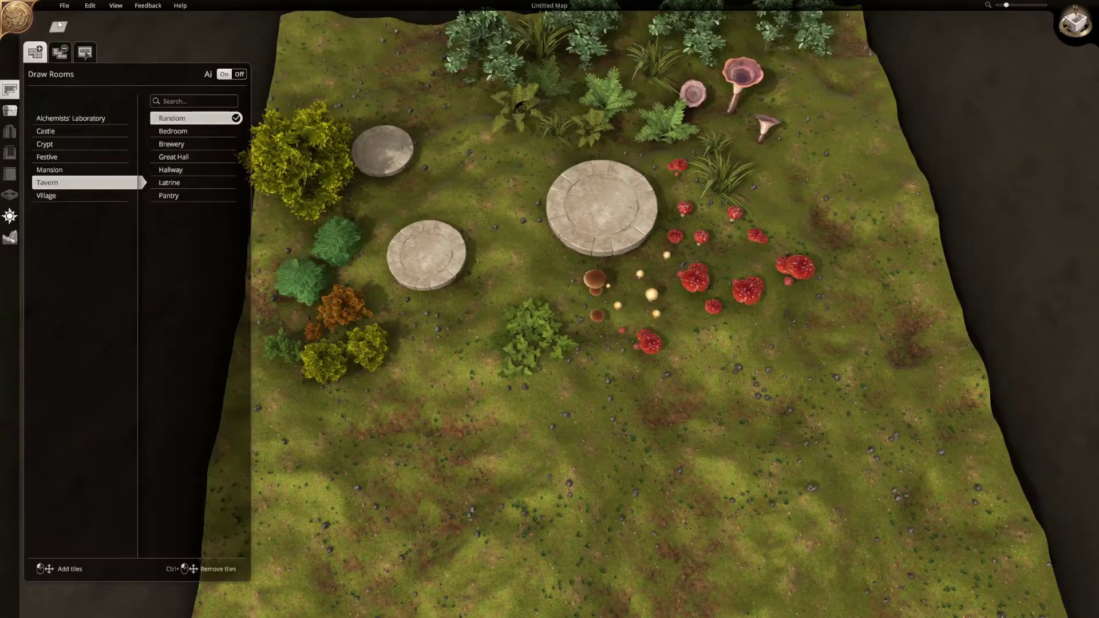
{"action": "left_click", "coordinate": [64, 6]}
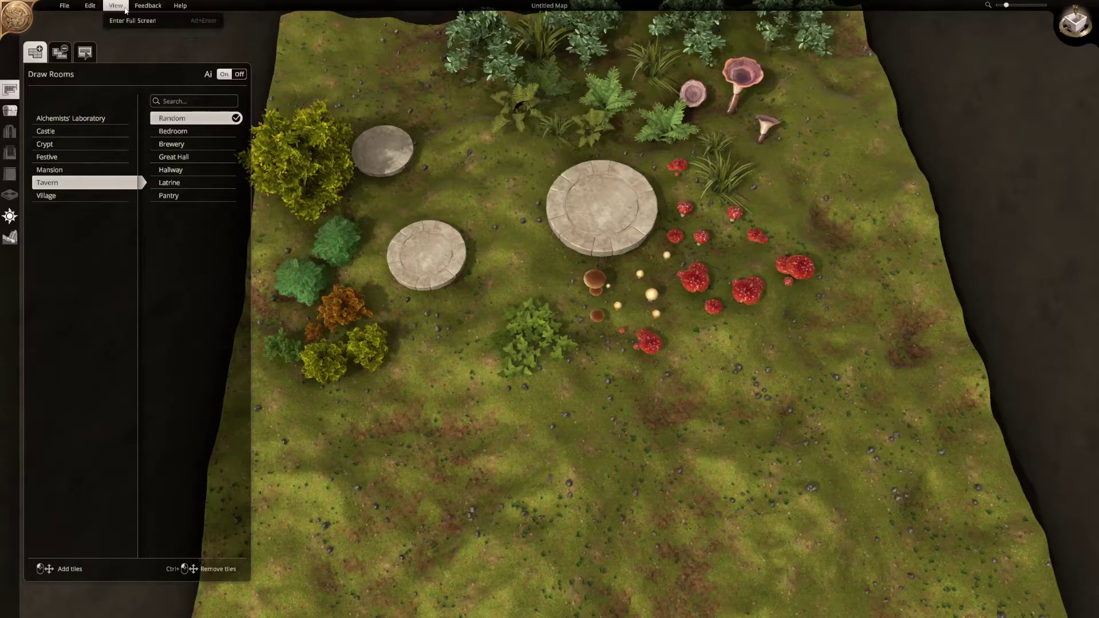
{"action": "mouse_move", "coordinate": [181, 7]}
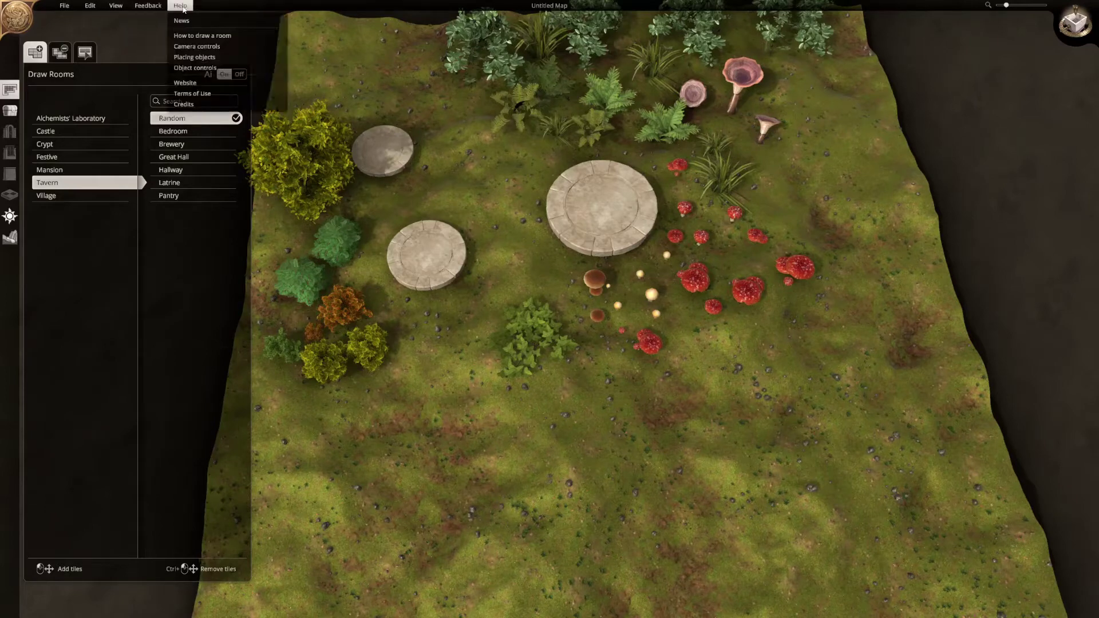
{"action": "left_click", "coordinate": [498, 165]}
{"action": "right_click_drag", "start_coordinate": [498, 165], "coordinate": [440, 103]}
{"action": "middle_click_drag", "start_coordinate": [440, 103], "coordinate": [527, 290]}
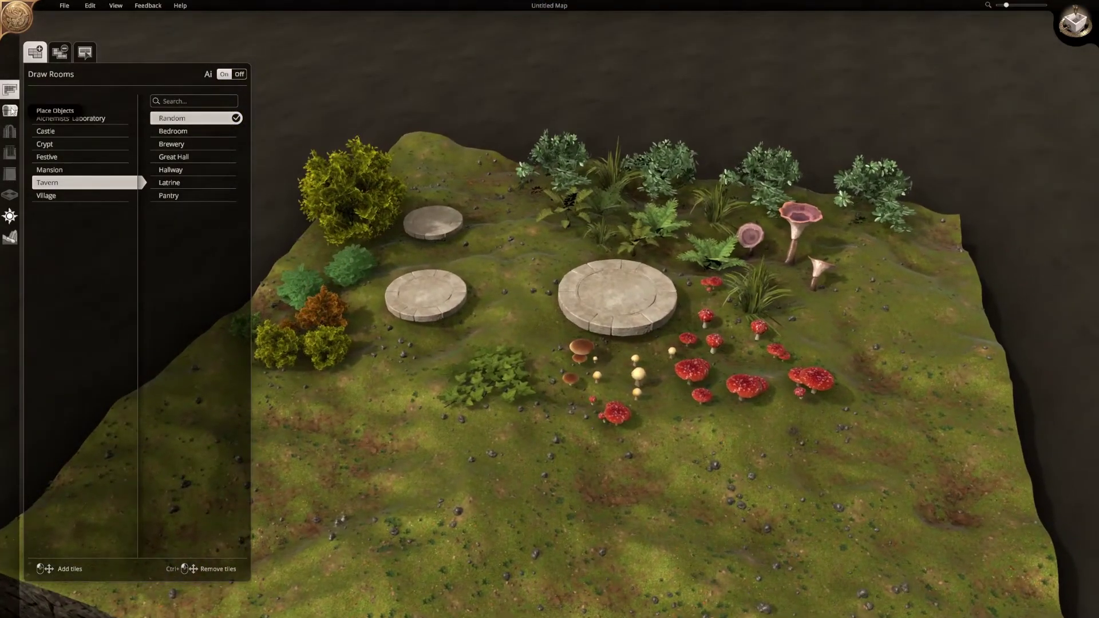
- Place a dark boulder on the open grass in front of the small shrubs and enlarge it
{"action": "left_click", "coordinate": [10, 110]}
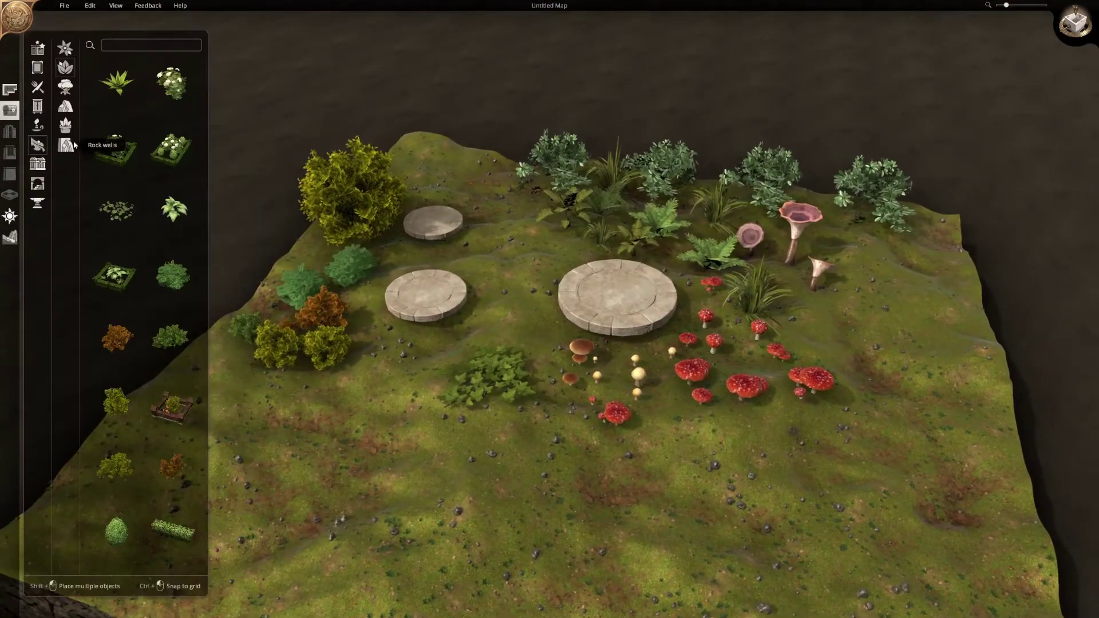
{"action": "left_click", "coordinate": [66, 107]}
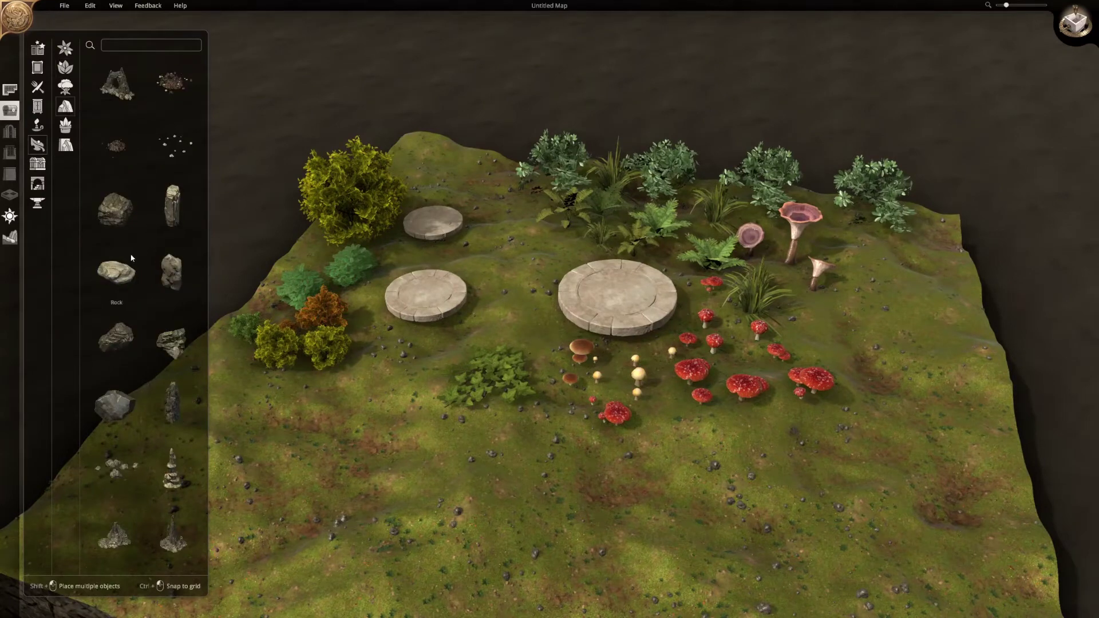
{"action": "left_click", "coordinate": [131, 258]}
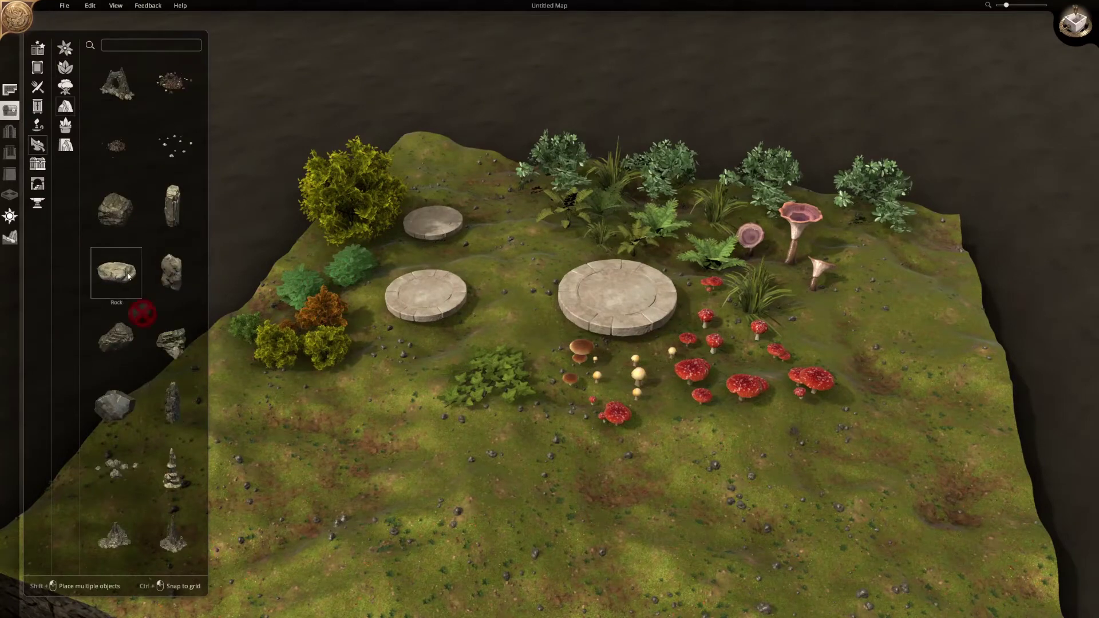
{"action": "key", "text": "a"}
{"action": "key", "text": "s"}
{"action": "left_click", "coordinate": [119, 423]}
{"action": "left_click", "coordinate": [122, 347]}
{"action": "key", "text": "s"}
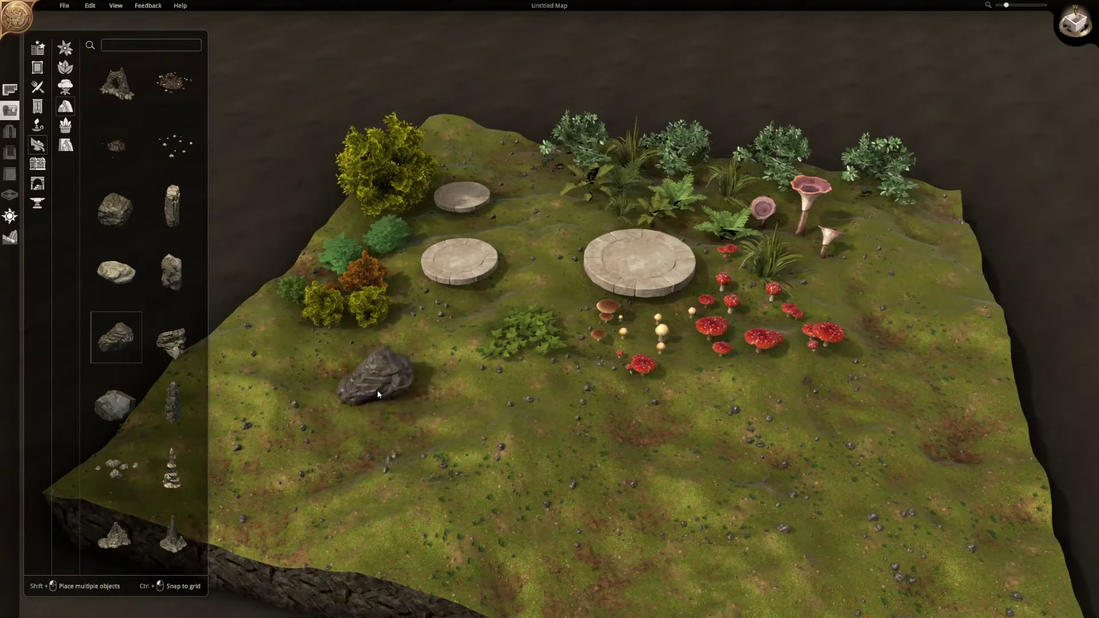
{"action": "left_click", "coordinate": [377, 394]}
{"action": "left_click_drag", "start_coordinate": [450, 452], "coordinate": [489, 428]}
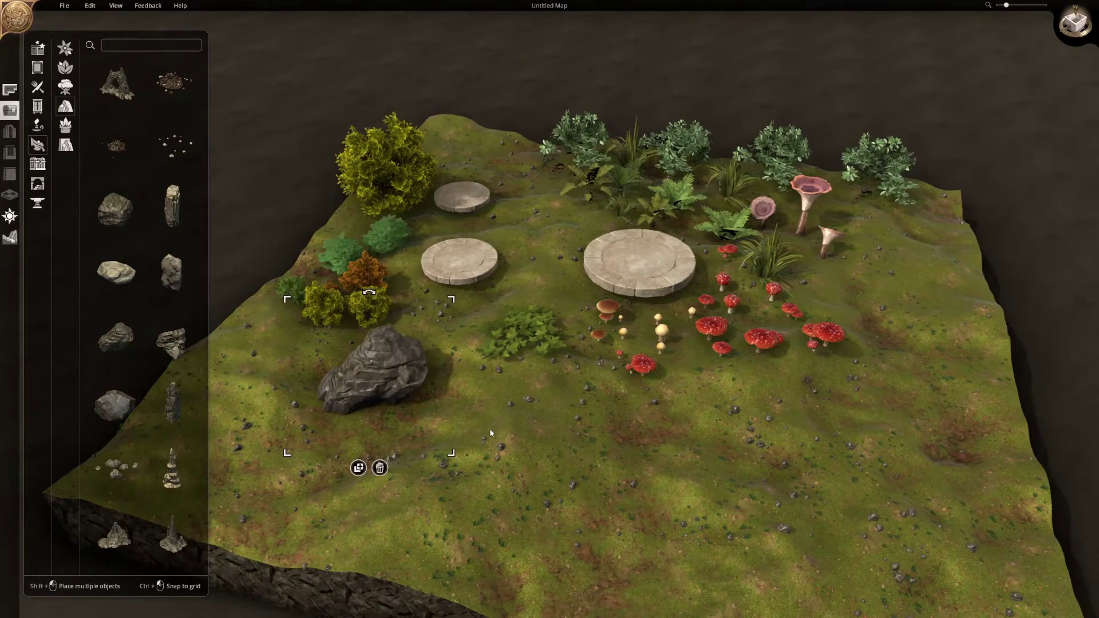
{"action": "left_click", "coordinate": [491, 430]}
- Move a yellow shrub and a small orange shrub against the front of the boulder
{"action": "key", "text": "a"}
{"action": "key", "text": "w"}
{"action": "left_click_drag", "start_coordinate": [384, 350], "coordinate": [434, 467]}
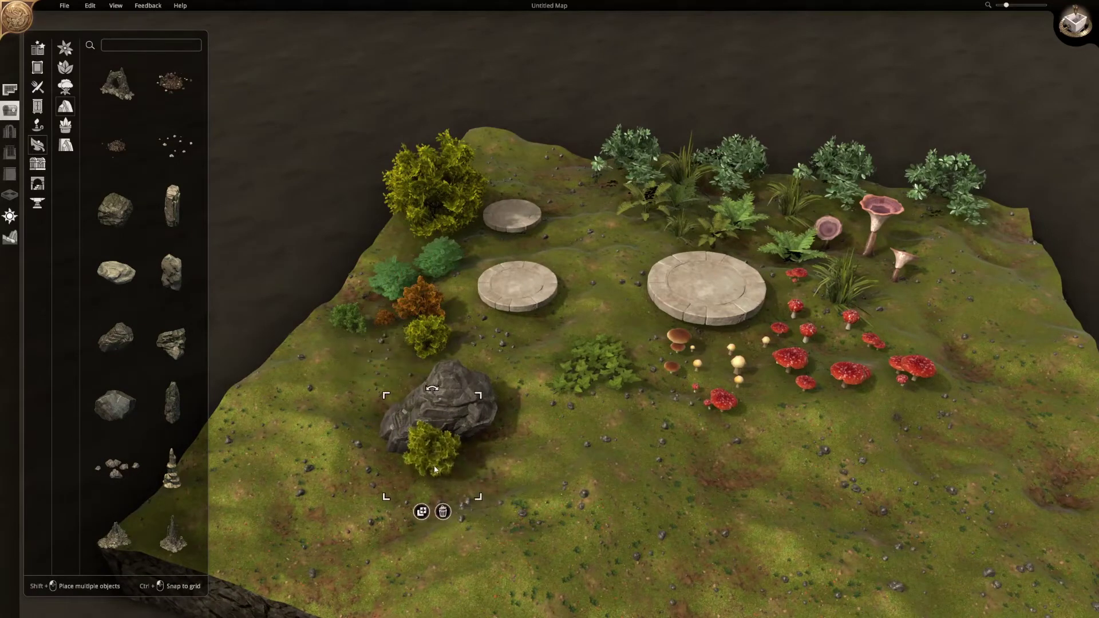
{"action": "left_click_drag", "start_coordinate": [385, 316], "coordinate": [399, 461]}
- Move a small brown mushroom and a red mushroom to the boulder's base, and the large brown mushroom onto the grass beside it
{"action": "left_click_drag", "start_coordinate": [673, 367], "coordinate": [424, 472]}
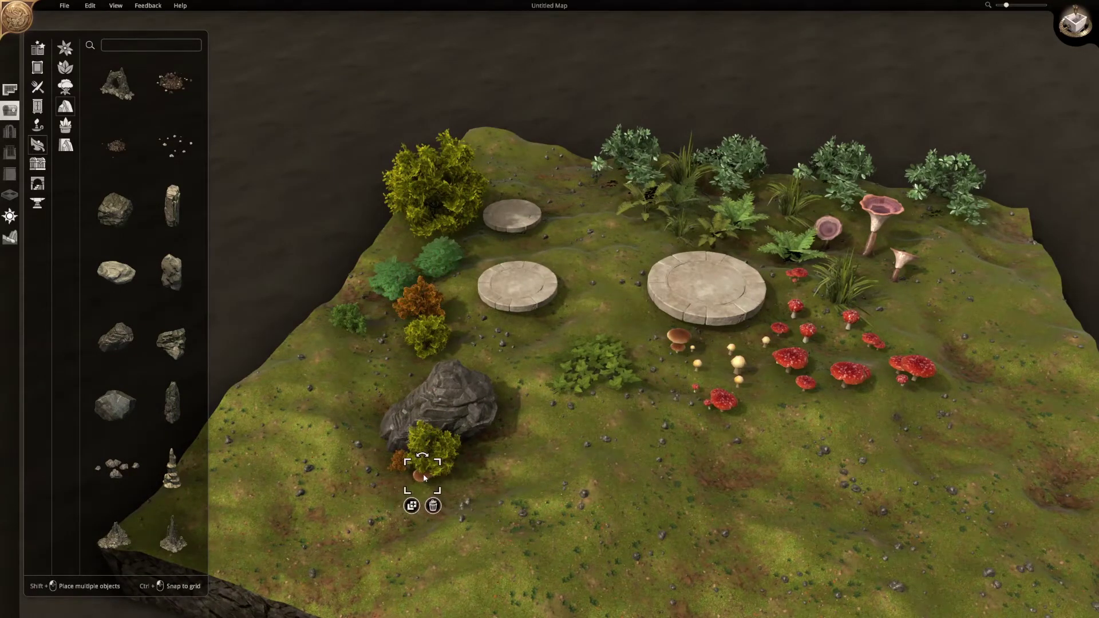
{"action": "left_click_drag", "start_coordinate": [710, 409], "coordinate": [459, 458]}
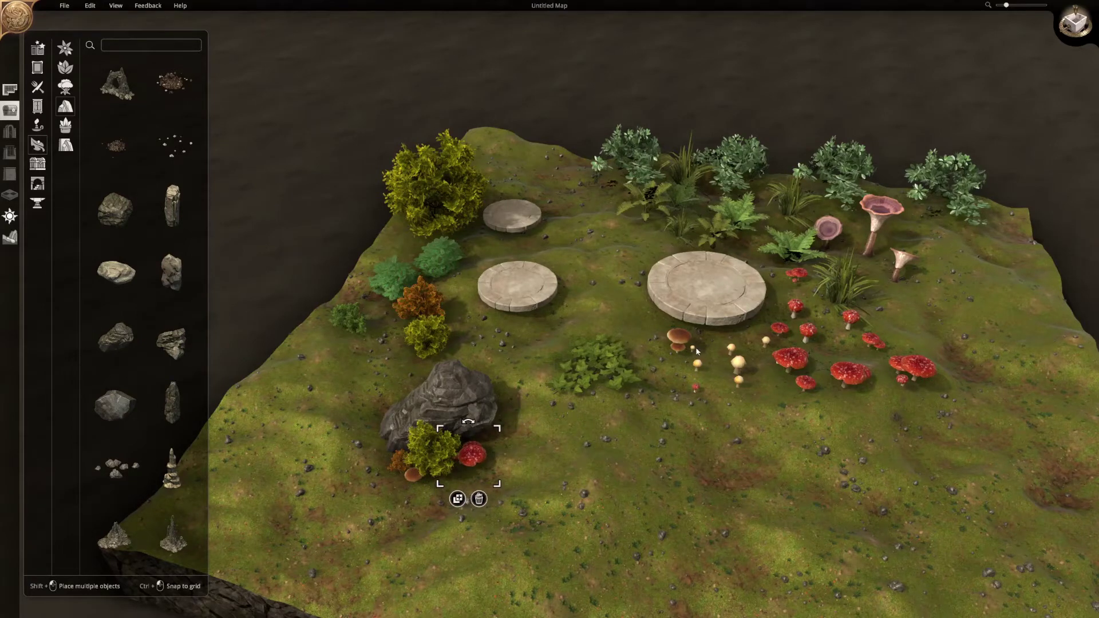
{"action": "left_click_drag", "start_coordinate": [697, 351], "coordinate": [581, 442]}
- Add small brown mushroom copies beside the one at the boulder's base and move another red mushroom next to the first red one
{"action": "left_click", "coordinate": [468, 489]}
{"action": "left_click", "coordinate": [422, 481]}
{"action": "left_click", "coordinate": [404, 506]}
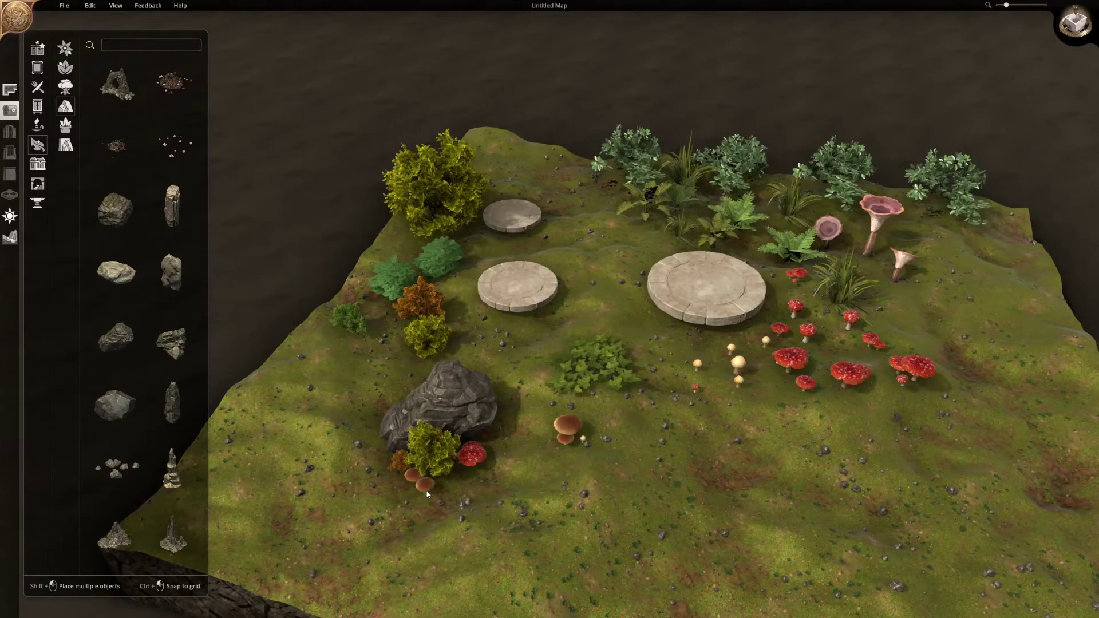
{"action": "left_click", "coordinate": [426, 489]}
{"action": "left_click_drag", "start_coordinate": [451, 502], "coordinate": [428, 485]}
{"action": "left_click", "coordinate": [419, 501]}
{"action": "left_click_drag", "start_coordinate": [786, 336], "coordinate": [508, 434]}
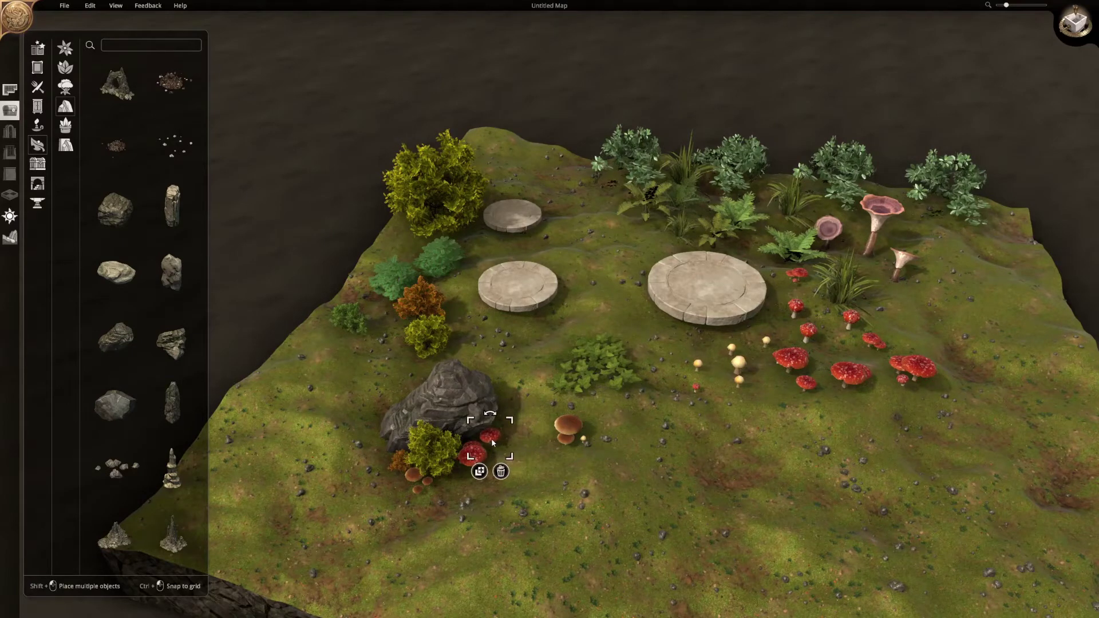
{"action": "left_click", "coordinate": [628, 462]}
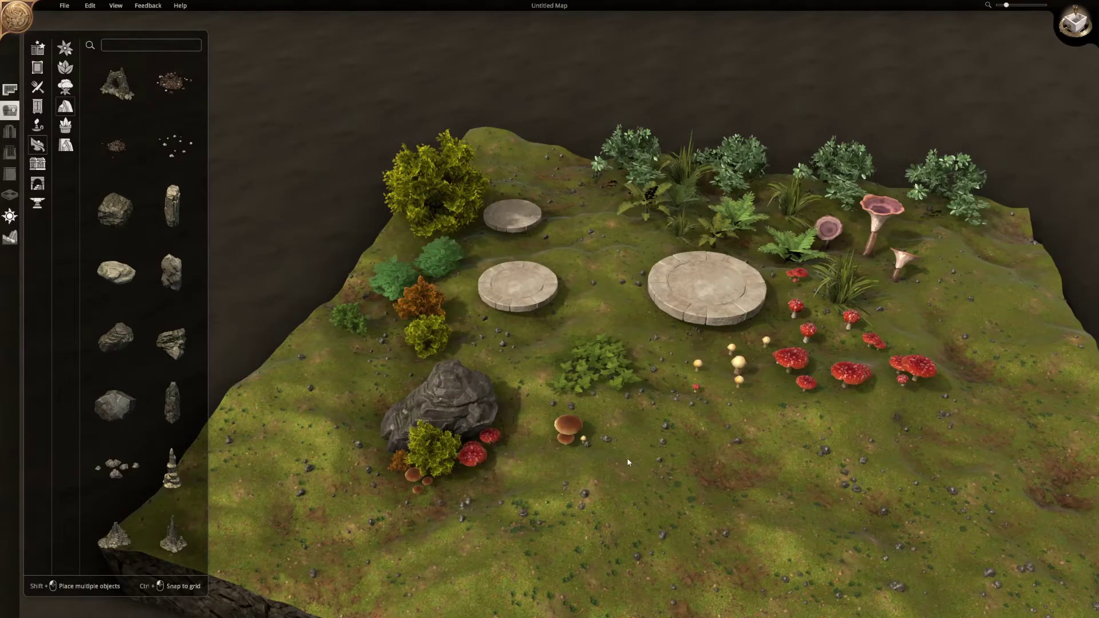
- Move a grass tuft in front of the red mushrooms and tuck a fern against the boulder's mushroom side
{"action": "middle_click_drag", "start_coordinate": [681, 388], "coordinate": [692, 231]}
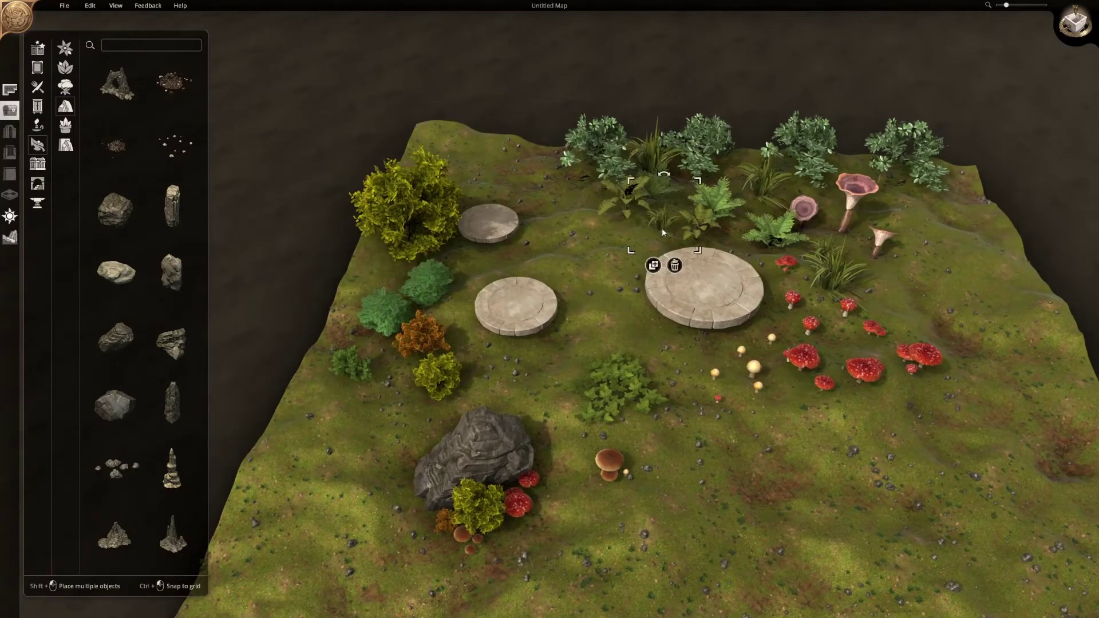
{"action": "left_click_drag", "start_coordinate": [662, 228], "coordinate": [855, 440]}
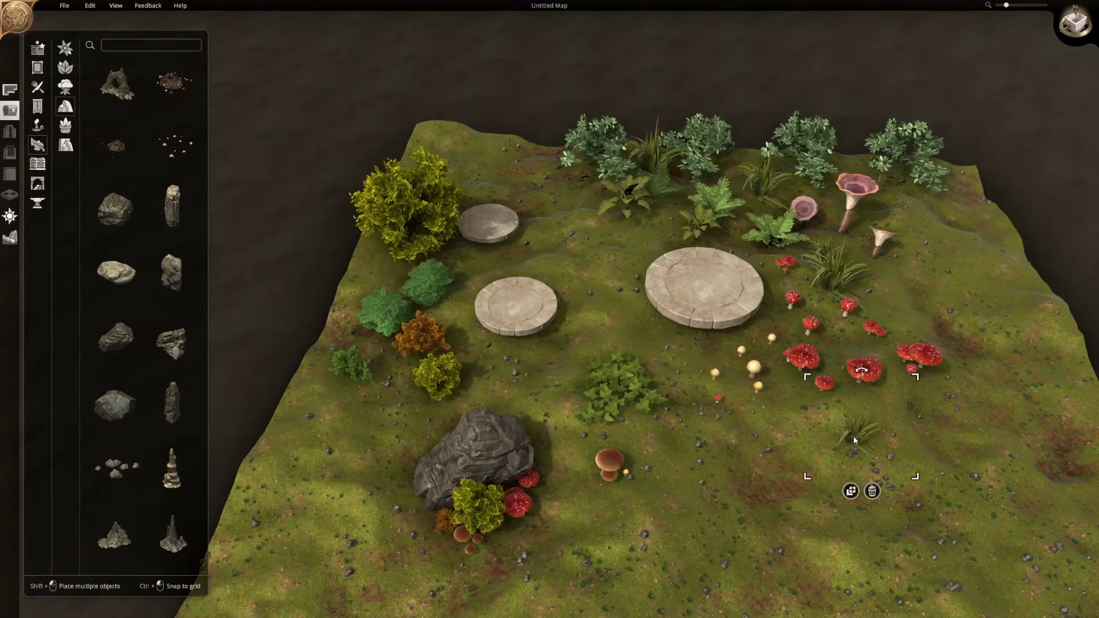
{"action": "left_click", "coordinate": [748, 479]}
{"action": "left_click_drag", "start_coordinate": [697, 226], "coordinate": [548, 453]}
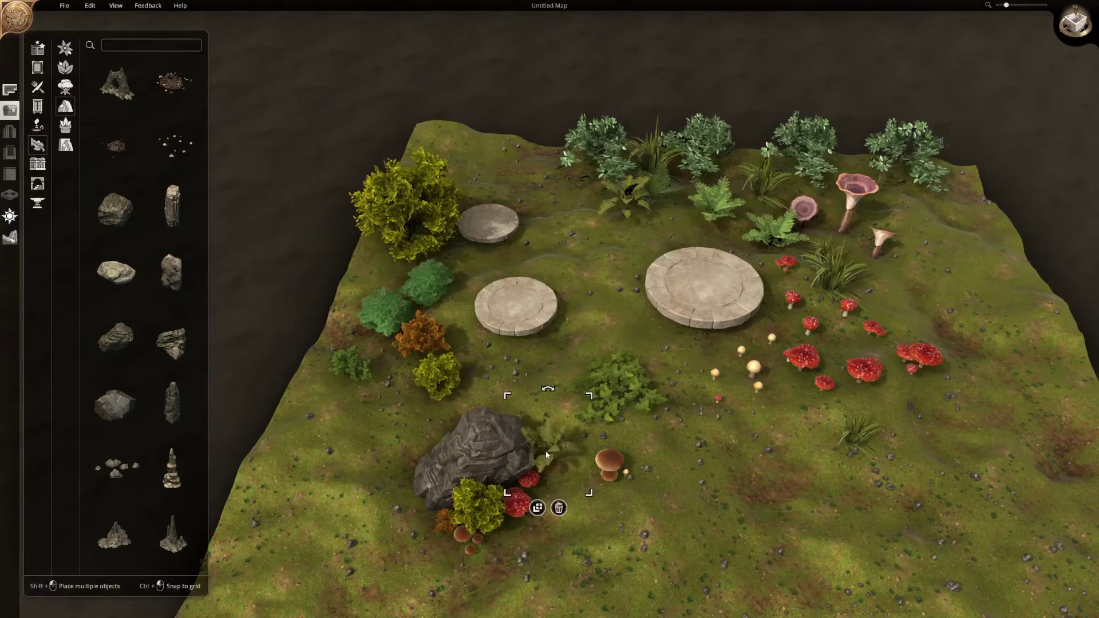
{"action": "left_click_drag", "start_coordinate": [551, 403], "coordinate": [553, 454]}
{"action": "left_click_drag", "start_coordinate": [551, 396], "coordinate": [544, 456]}
{"action": "left_click", "coordinate": [687, 478]}
{"action": "scroll", "coordinate": [686, 478], "scroll_direction": "down", "scroll_amount": 5}
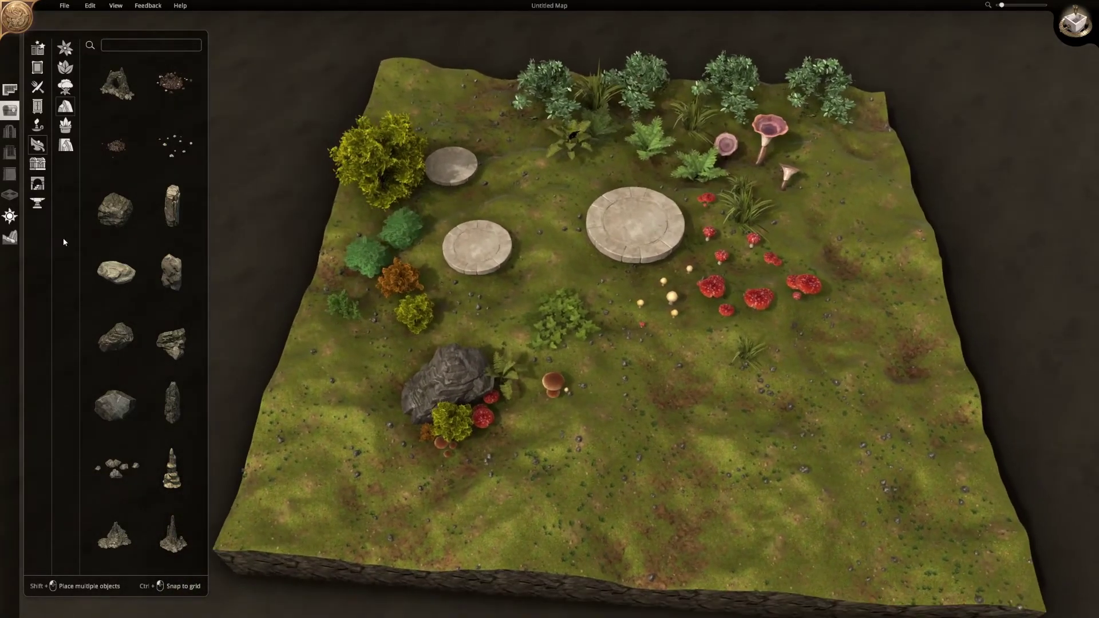
{"action": "left_click", "coordinate": [38, 87]}
{"action": "left_click", "coordinate": [39, 69]}
{"action": "left_click", "coordinate": [65, 68]}
{"action": "left_click", "coordinate": [40, 88]}
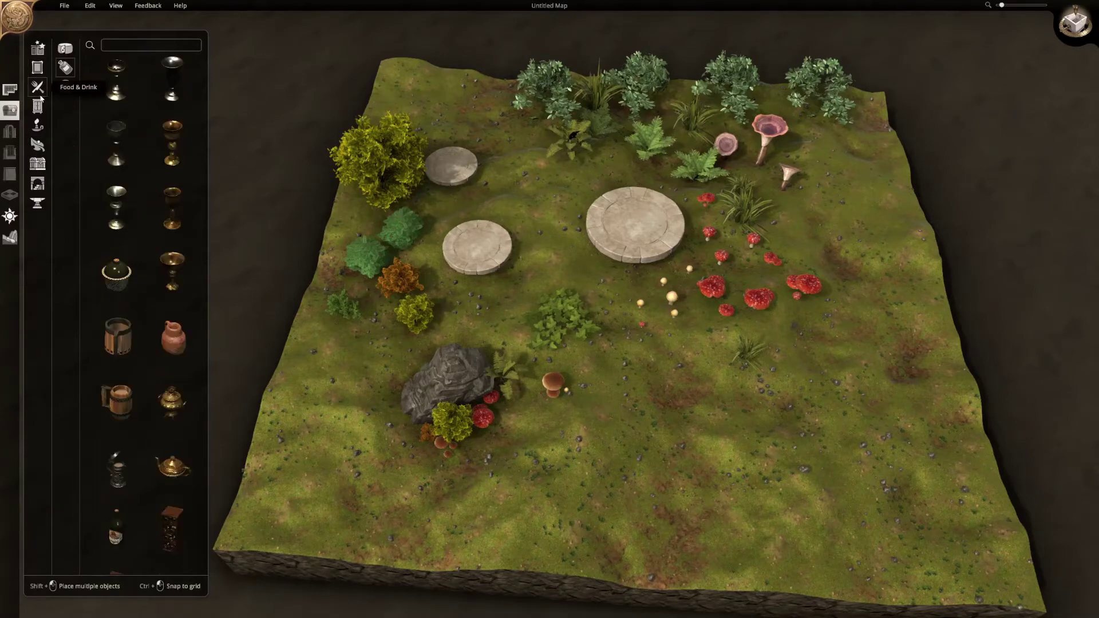
{"action": "left_click", "coordinate": [37, 144]}
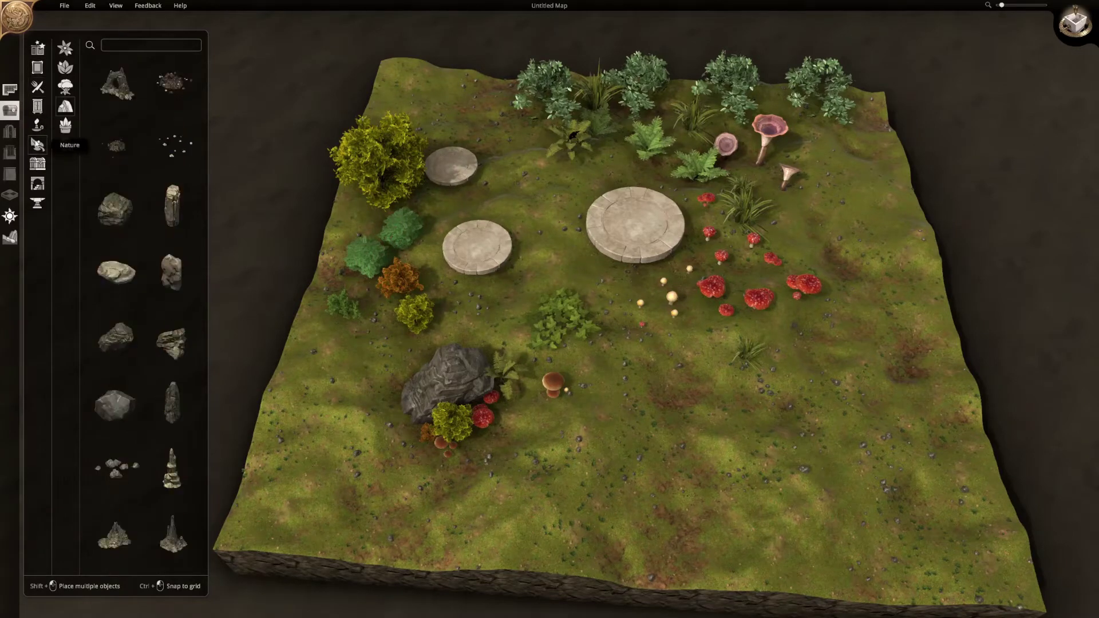
- Paint an irregular pond across the open foreground grass with the blue-green water texture, using a larger brush
{"action": "left_click", "coordinate": [10, 237]}
{"action": "left_click", "coordinate": [60, 53]}
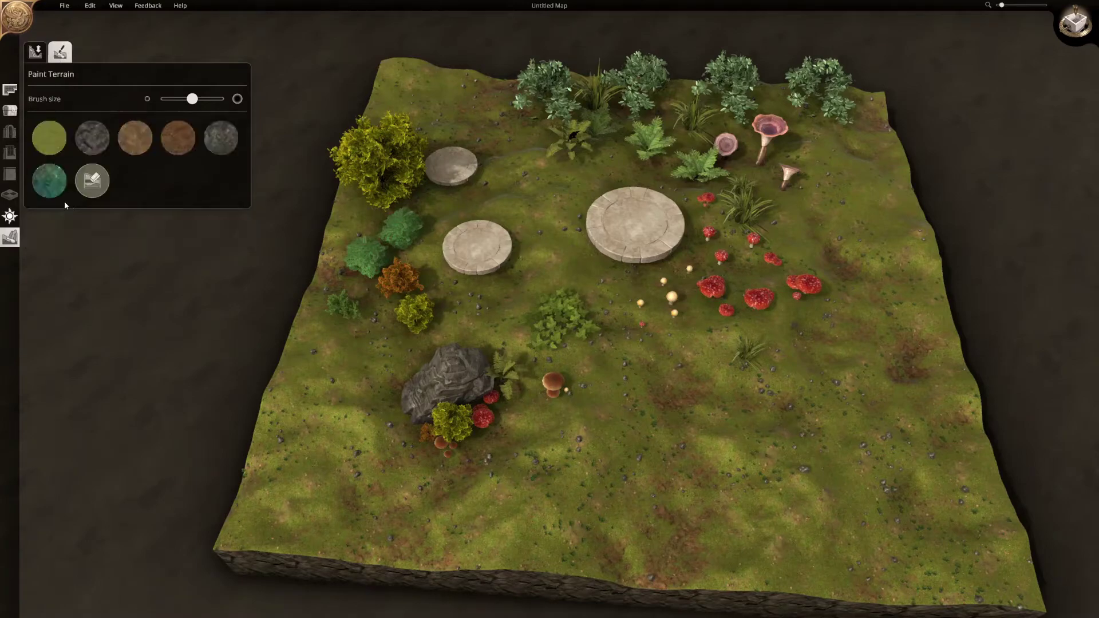
{"action": "left_click", "coordinate": [50, 182]}
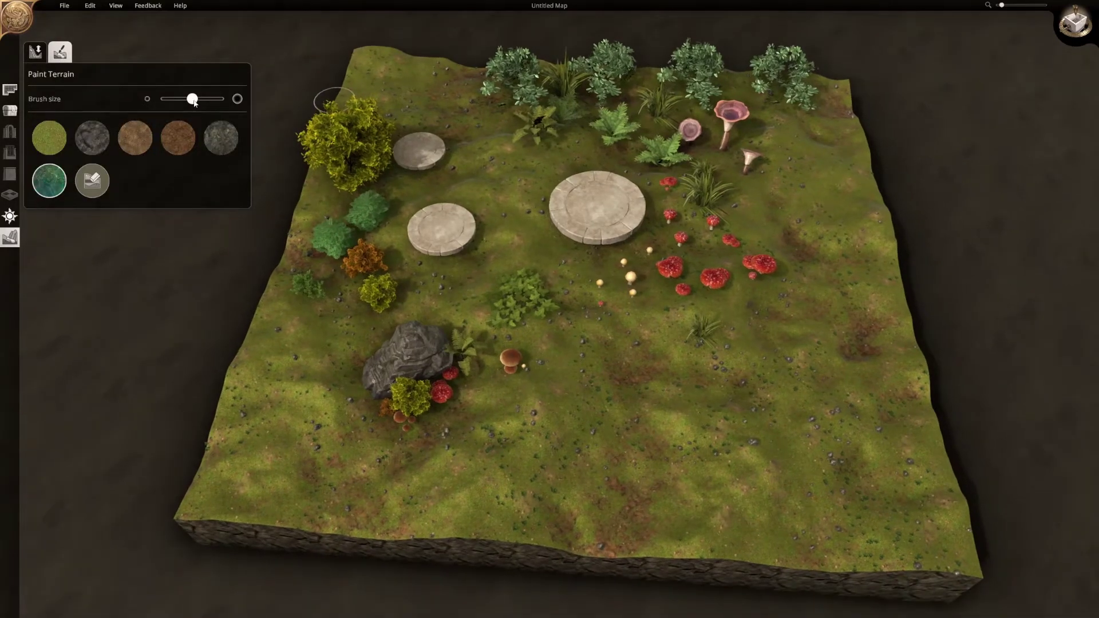
{"action": "left_click_drag", "start_coordinate": [194, 103], "coordinate": [212, 103]}
{"action": "right_click_drag", "start_coordinate": [647, 457], "coordinate": [614, 420]}
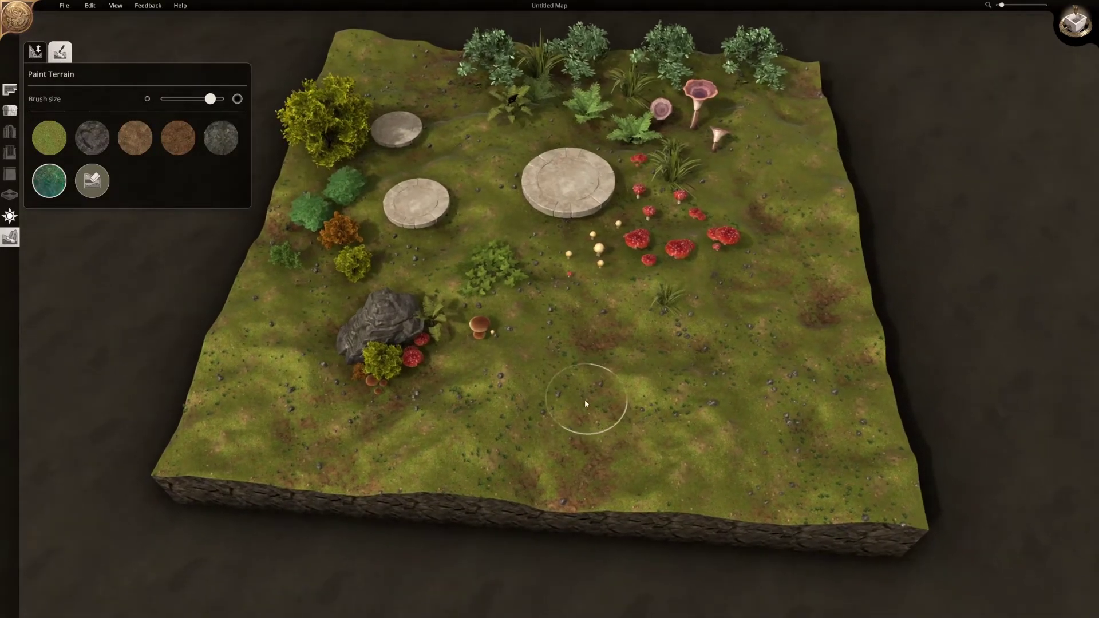
{"action": "mouse_move", "coordinate": [585, 404]}
{"action": "left_mouse_down"}
{"action": "mouse_move", "coordinate": [617, 394]}
{"action": "mouse_move", "coordinate": [634, 357]}
{"action": "mouse_move", "coordinate": [673, 360]}
{"action": "mouse_move", "coordinate": [710, 340]}
{"action": "mouse_move", "coordinate": [645, 348]}
{"action": "mouse_move", "coordinate": [629, 320]}
{"action": "mouse_move", "coordinate": [551, 375]}
{"action": "mouse_move", "coordinate": [569, 406]}
{"action": "mouse_move", "coordinate": [707, 391]}
{"action": "mouse_move", "coordinate": [768, 320]}
{"action": "left_mouse_up"}
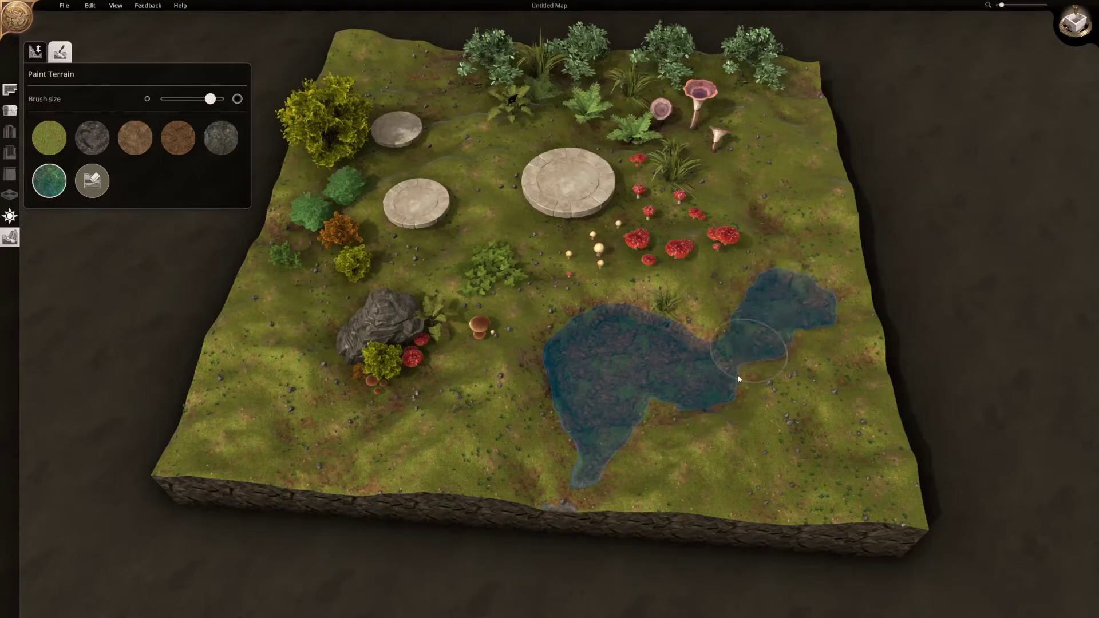
- Widen the pond's narrow bend and sides with more water, and raise the terrain at its rim to trim the outline
{"action": "mouse_move", "coordinate": [774, 360]}
{"action": "left_mouse_down"}
{"action": "mouse_move", "coordinate": [608, 405]}
{"action": "mouse_move", "coordinate": [710, 398]}
{"action": "mouse_move", "coordinate": [760, 344]}
{"action": "left_mouse_up"}
{"action": "left_click_drag", "start_coordinate": [786, 280], "coordinate": [789, 319]}
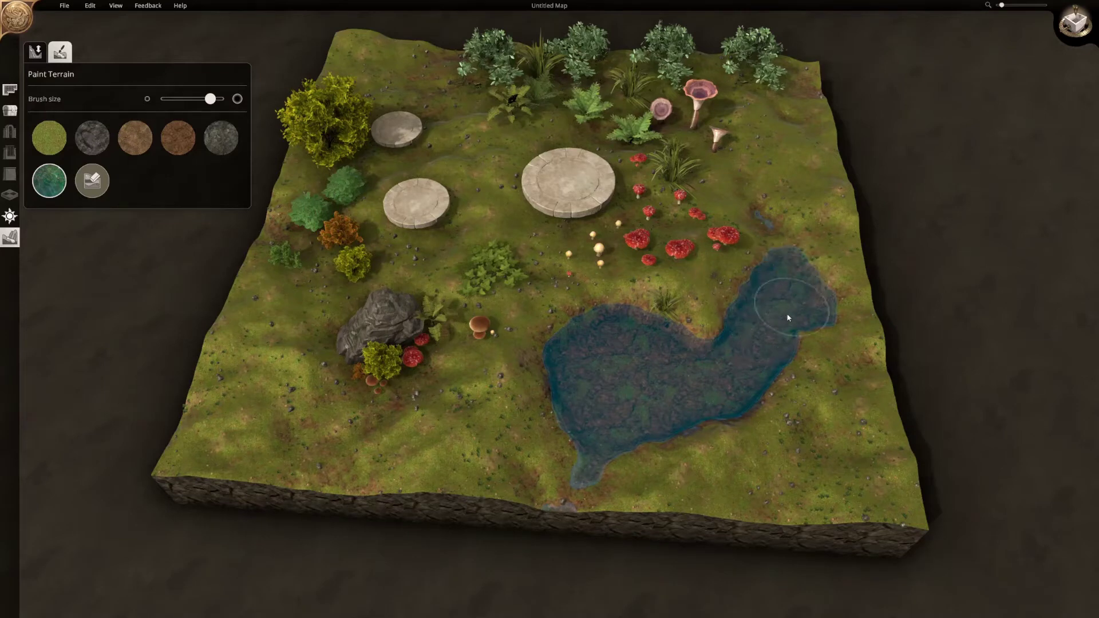
{"action": "mouse_move", "coordinate": [750, 374]}
{"action": "left_mouse_down"}
{"action": "mouse_move", "coordinate": [581, 393]}
{"action": "mouse_move", "coordinate": [559, 376]}
{"action": "mouse_move", "coordinate": [576, 401]}
{"action": "mouse_move", "coordinate": [629, 412]}
{"action": "left_mouse_up"}
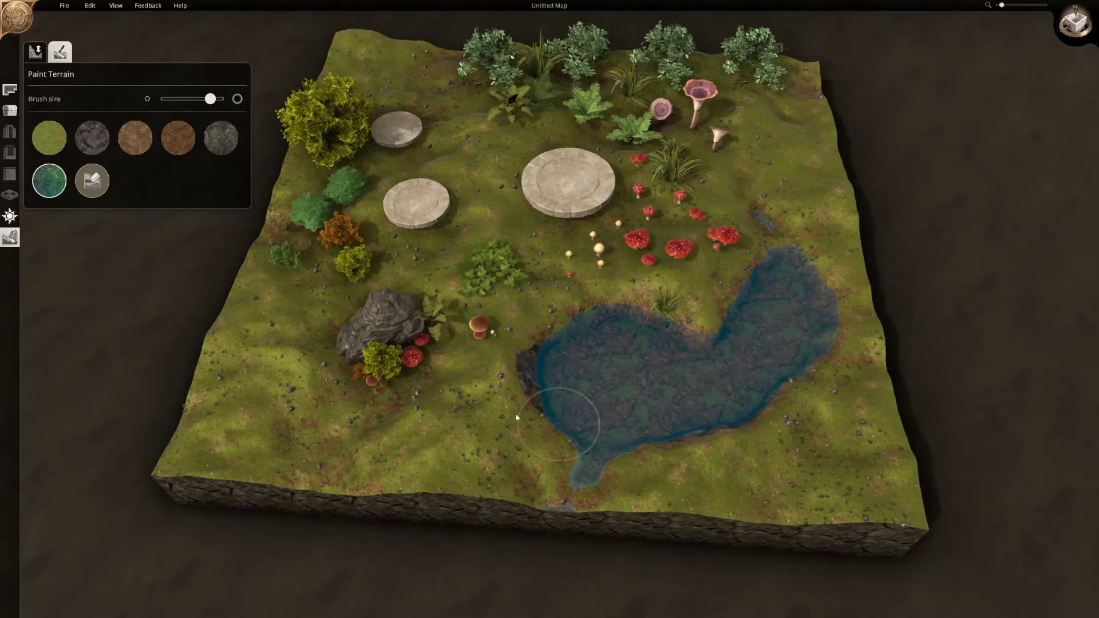
{"action": "left_click", "coordinate": [35, 53]}
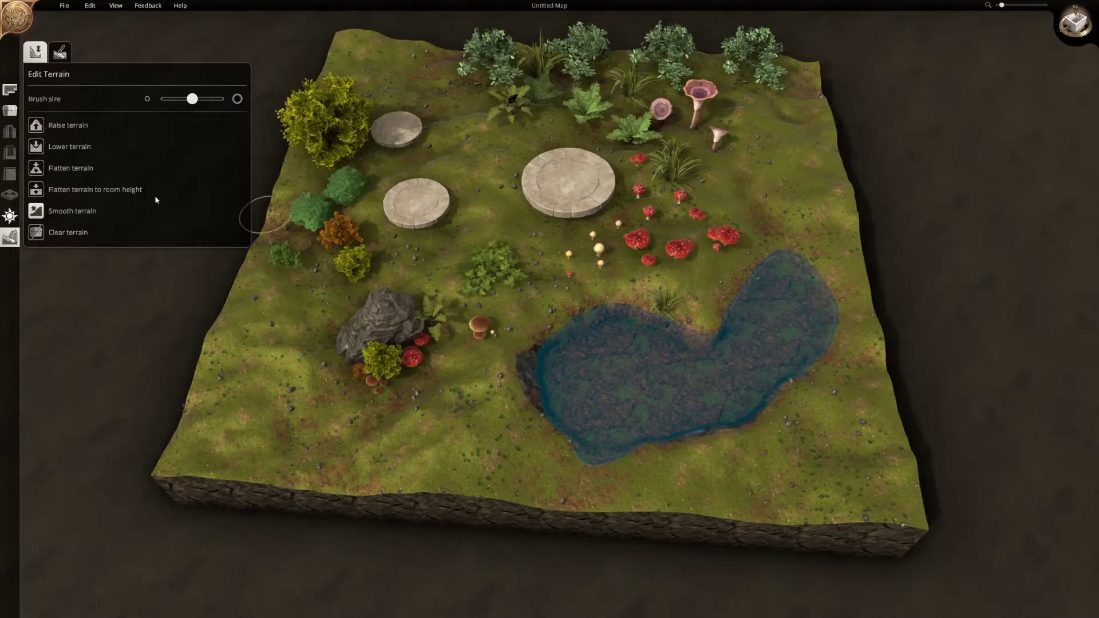
{"action": "left_click", "coordinate": [68, 125]}
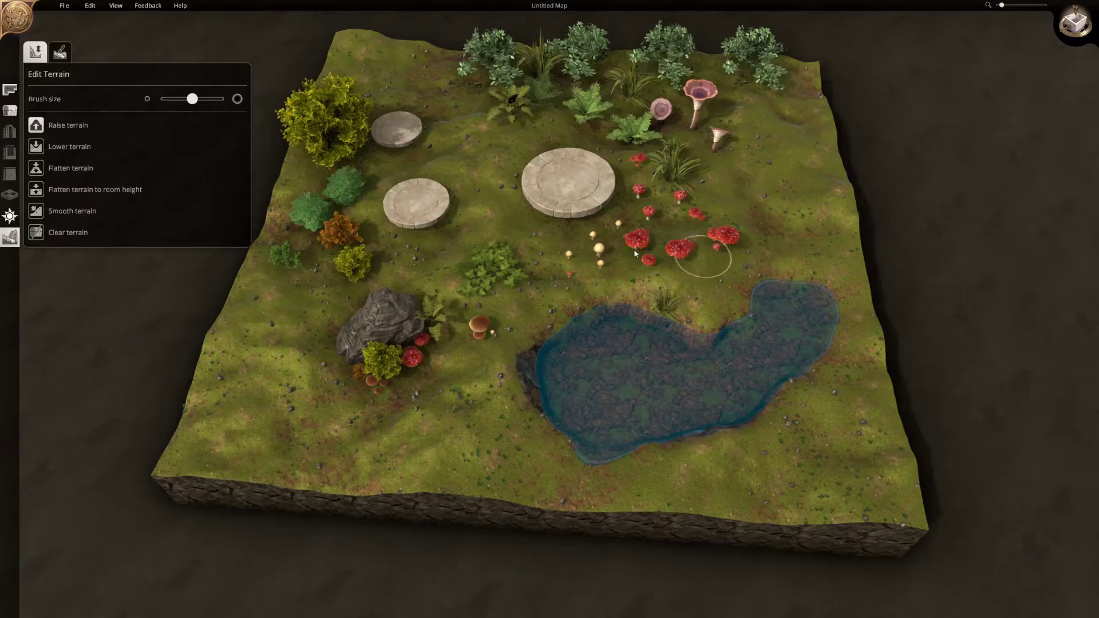
- Move the small grass tuft and the large grass clump onto the pond's edge, and place three more large clumps around its banks
{"action": "left_click", "coordinate": [9, 110]}
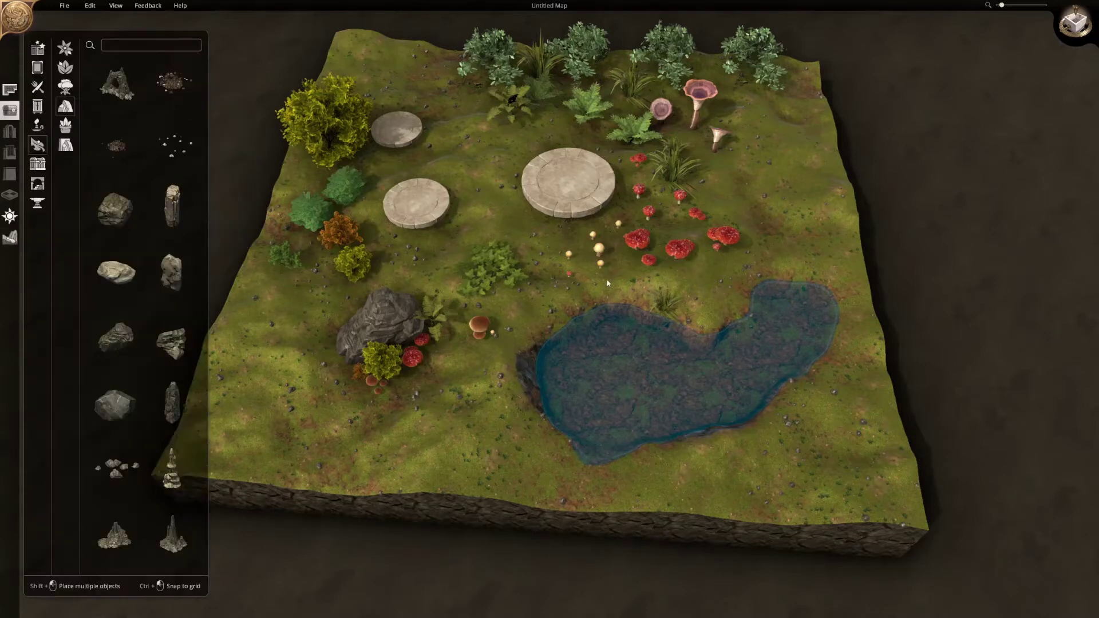
{"action": "left_click_drag", "start_coordinate": [666, 304], "coordinate": [602, 311]}
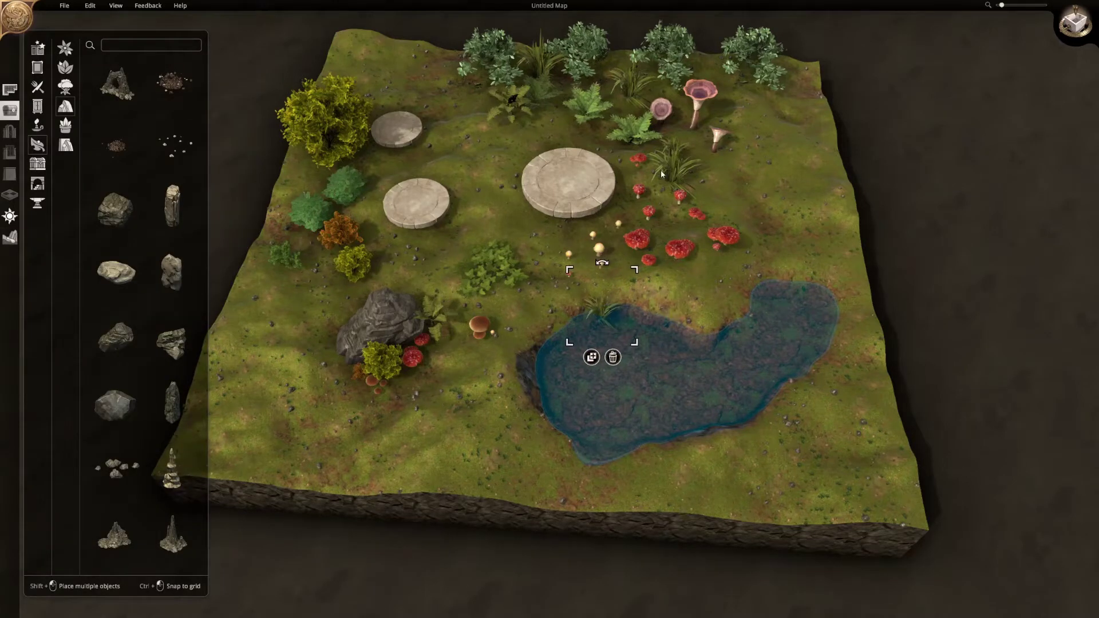
{"action": "left_click_drag", "start_coordinate": [662, 174], "coordinate": [562, 355]}
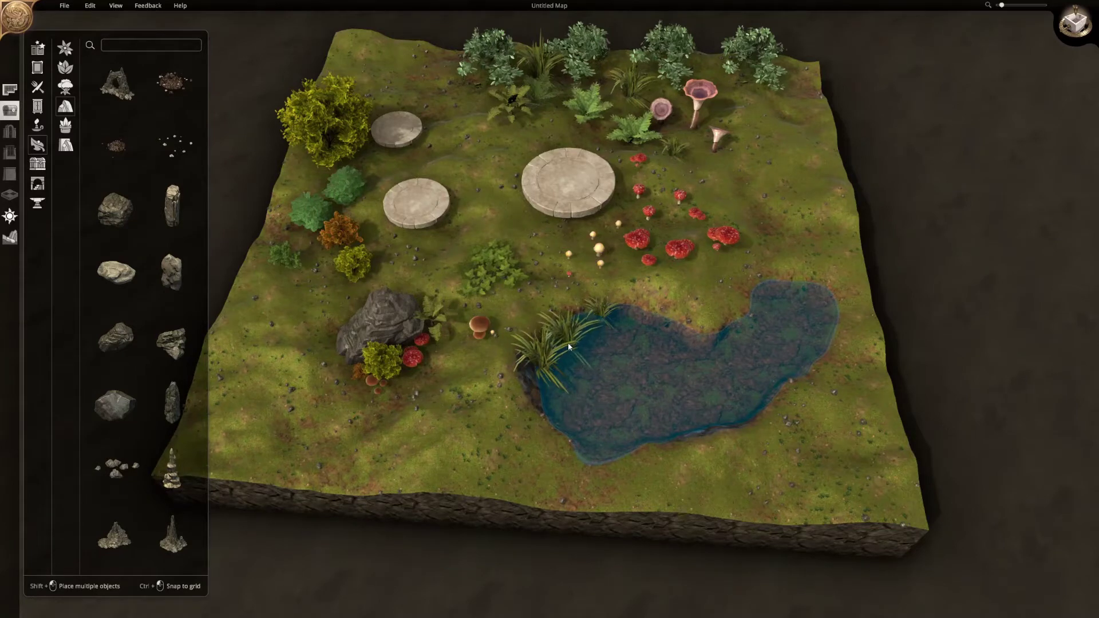
{"action": "left_click", "coordinate": [762, 300]}
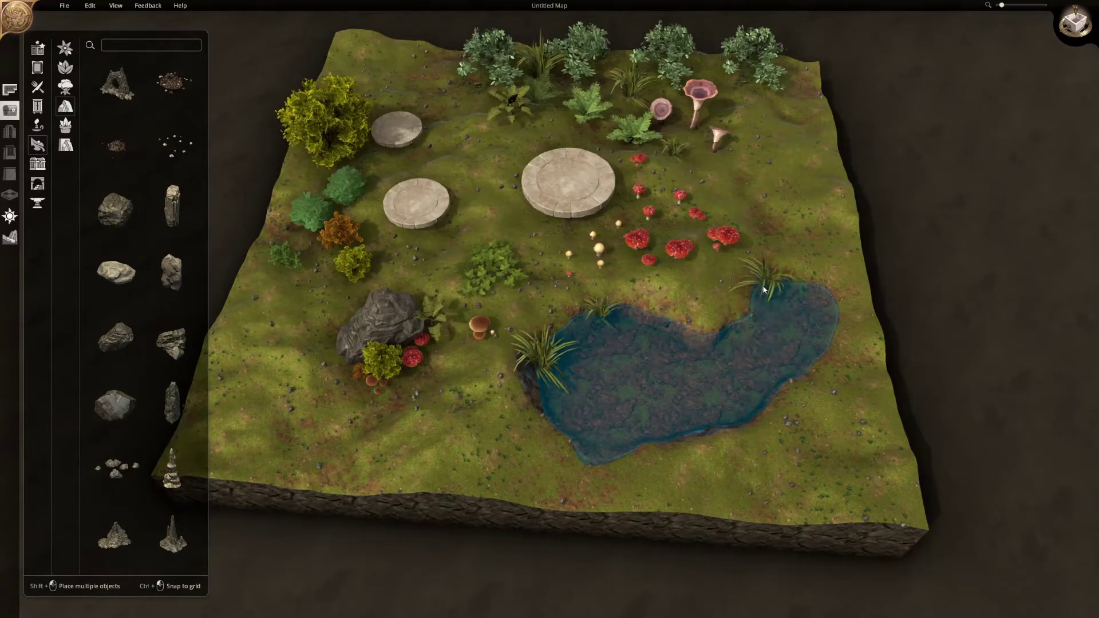
{"action": "left_click", "coordinate": [757, 422]}
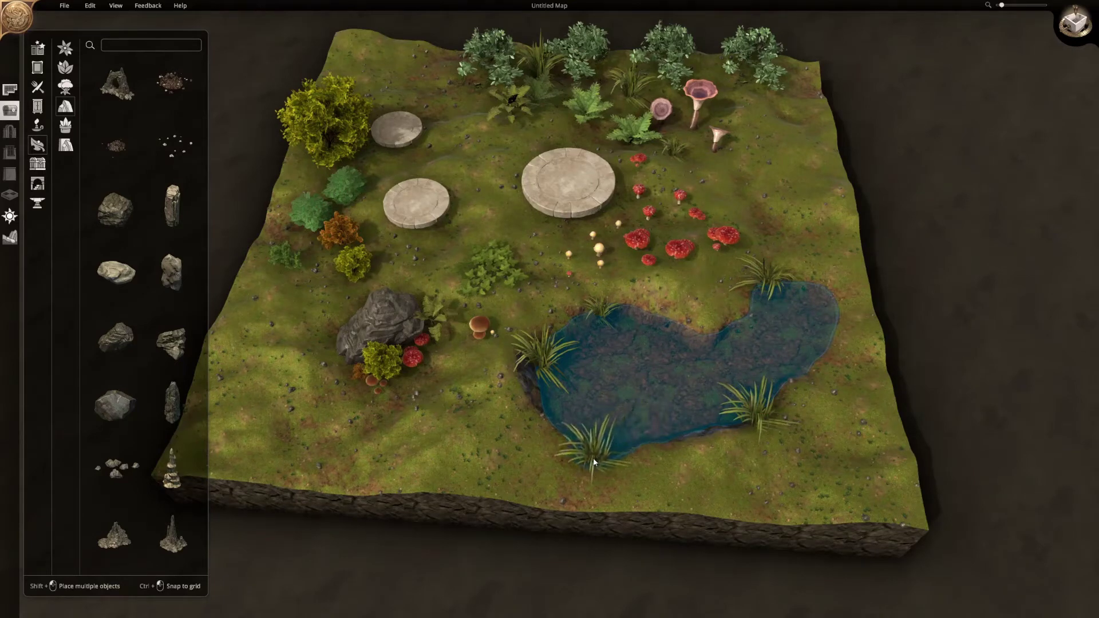
{"action": "left_click", "coordinate": [594, 462]}
- Move another small grass tuft to the pond bank facing the boulder, and place copies behind the boulder and beside the near-bank clumps
{"action": "left_click_drag", "start_coordinate": [675, 150], "coordinate": [544, 382]}
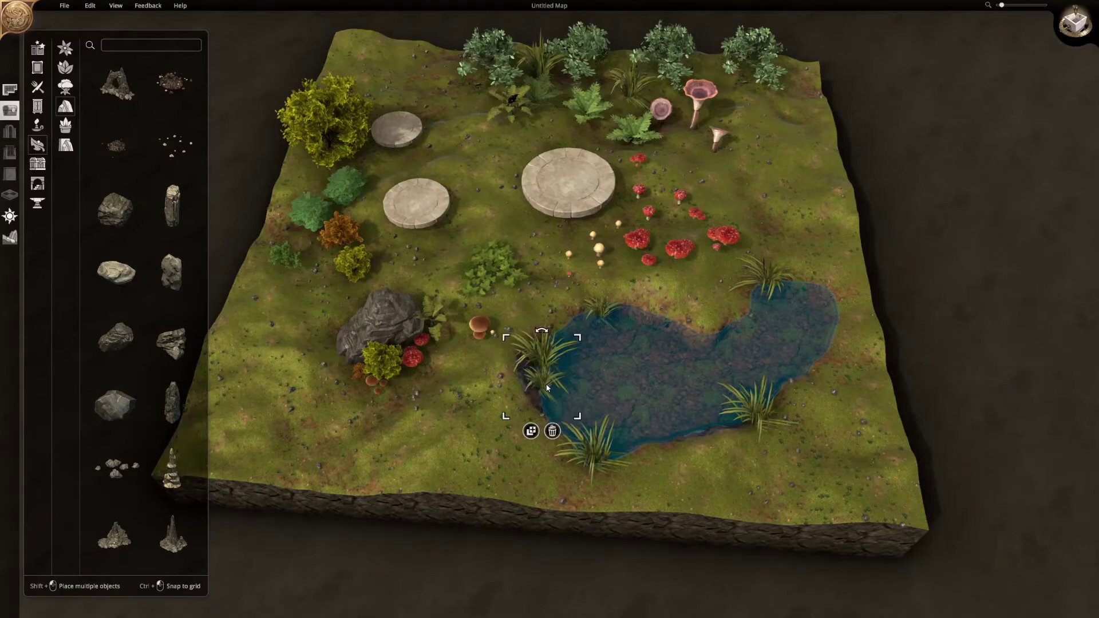
{"action": "left_click", "coordinate": [532, 430]}
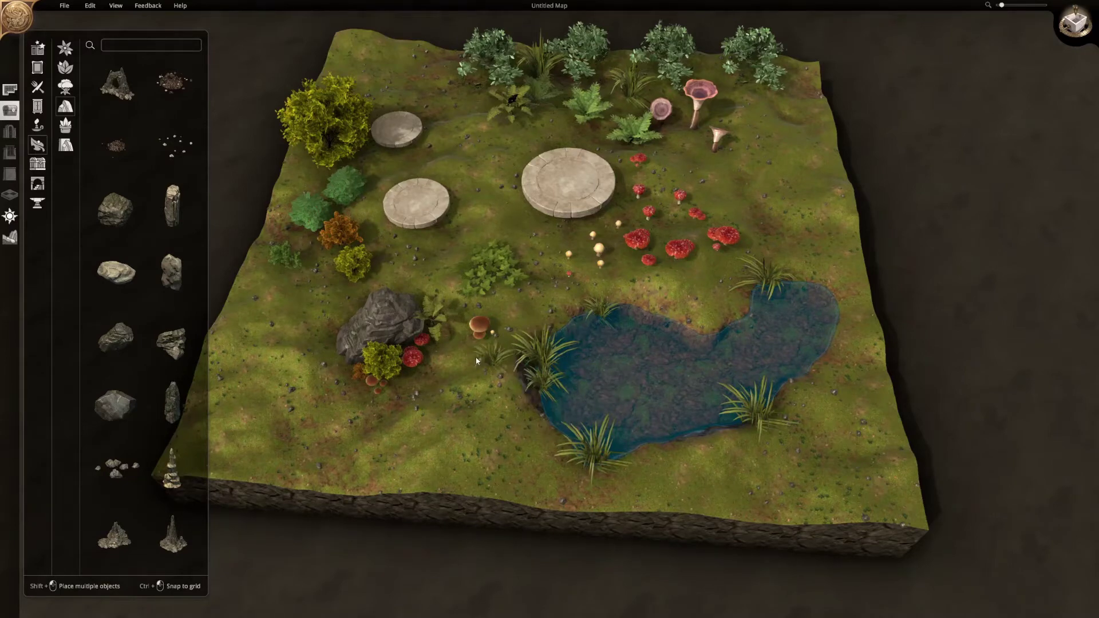
{"action": "left_click", "coordinate": [332, 338], "text": "shift"}
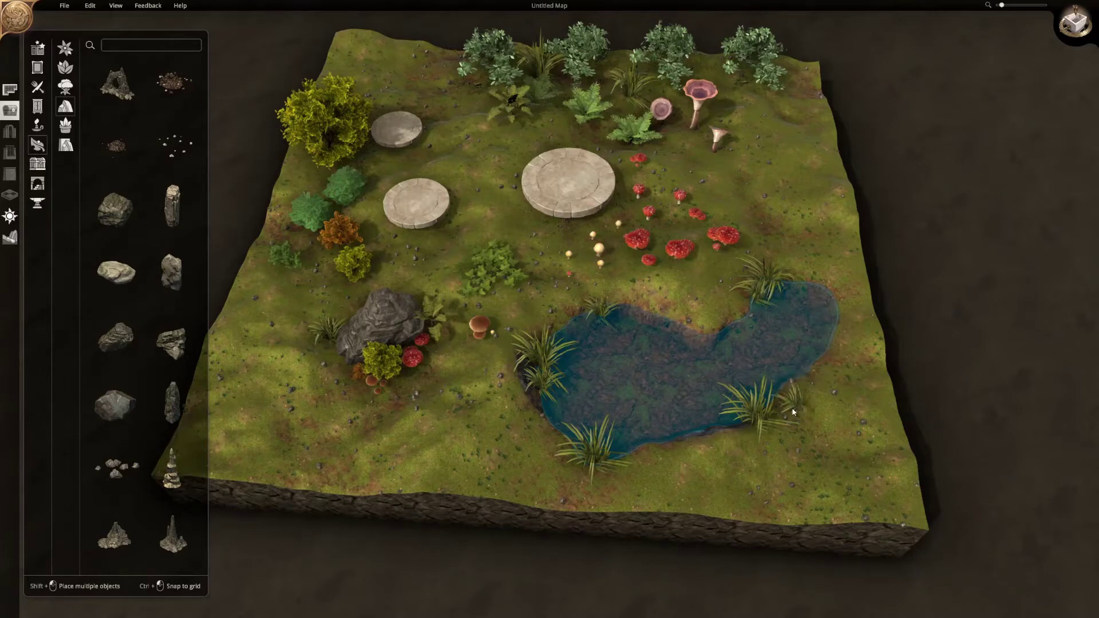
{"action": "left_click", "coordinate": [779, 411], "text": "shift"}
{"action": "left_click", "coordinate": [630, 461], "text": "shift"}
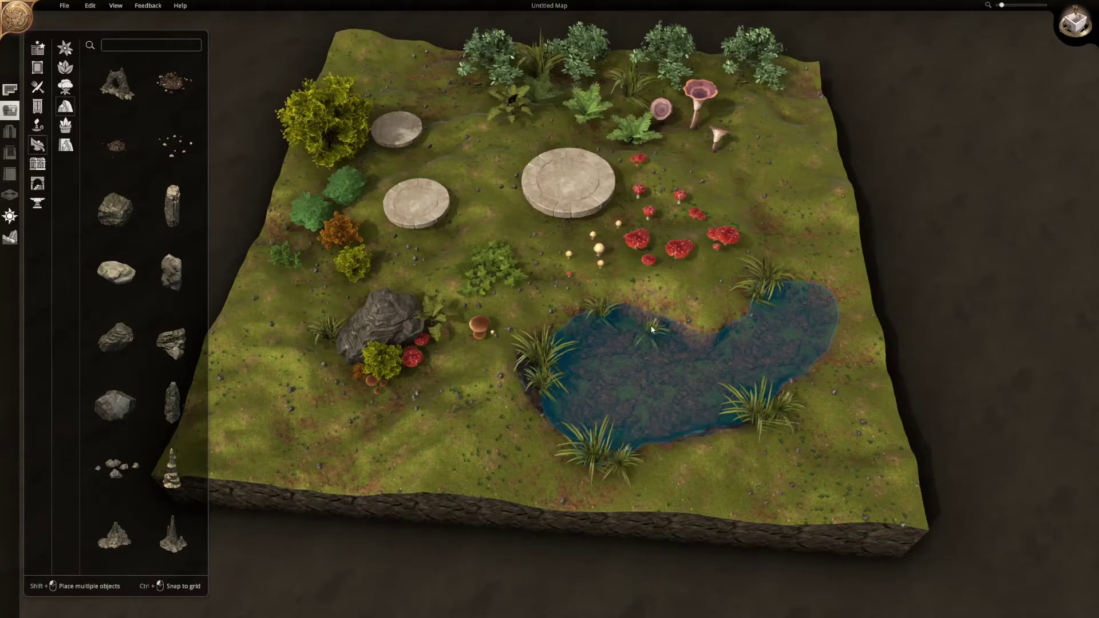
- Place two more large grass clumps on the pond's edge, one on the far bank and one at its narrow outer end
{"action": "left_click", "coordinate": [632, 97]}
{"action": "left_click", "coordinate": [623, 137]}
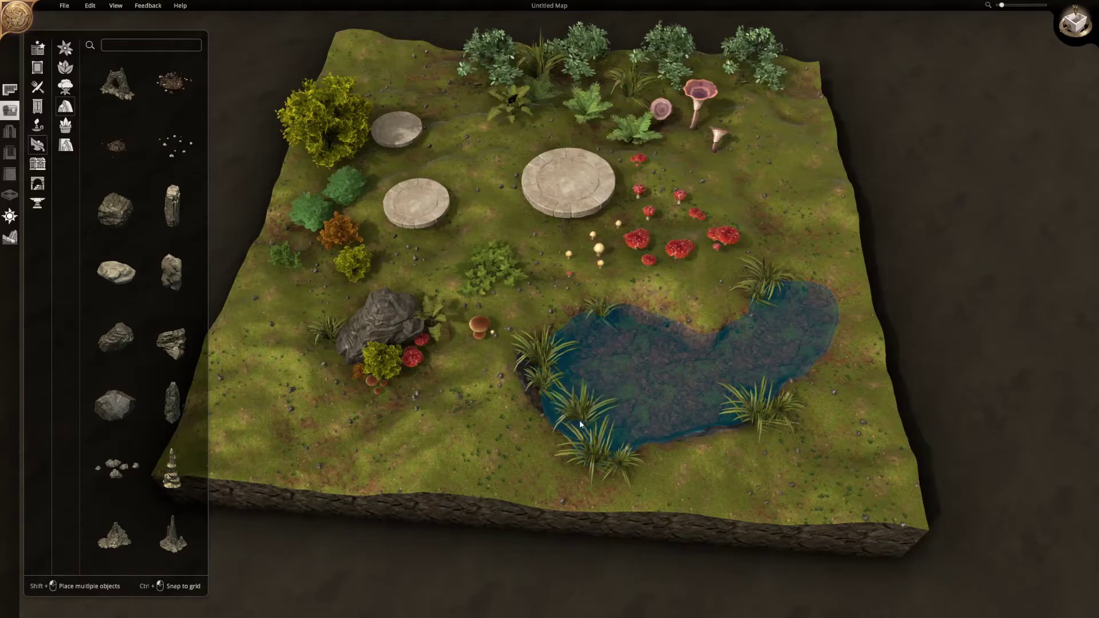
{"action": "left_click", "coordinate": [628, 314], "text": "shift"}
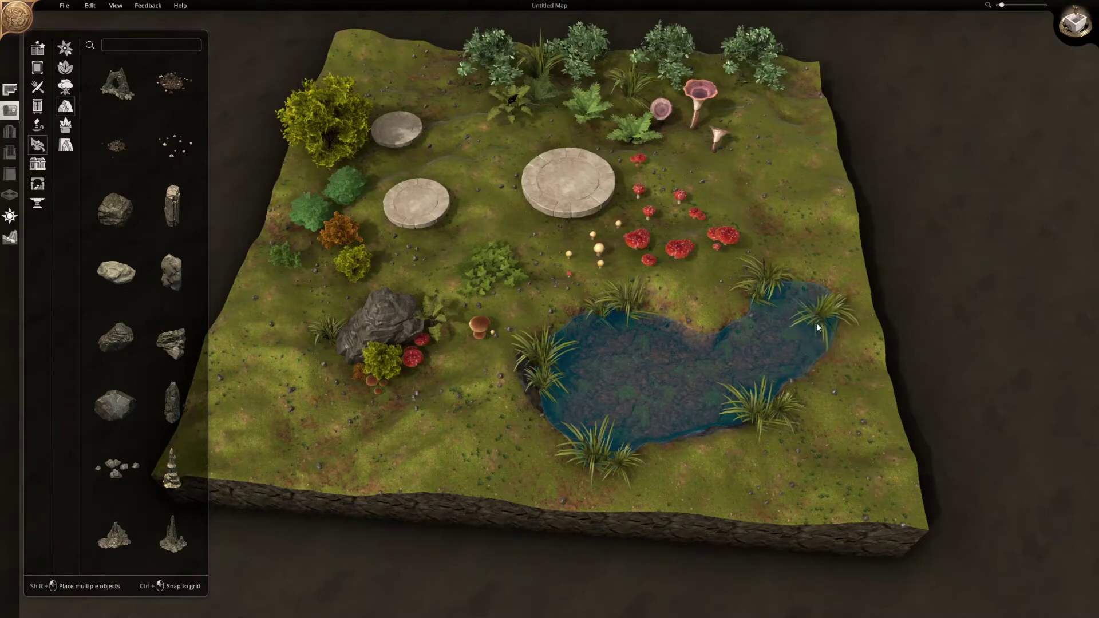
{"action": "left_click", "coordinate": [837, 315], "text": "shift"}
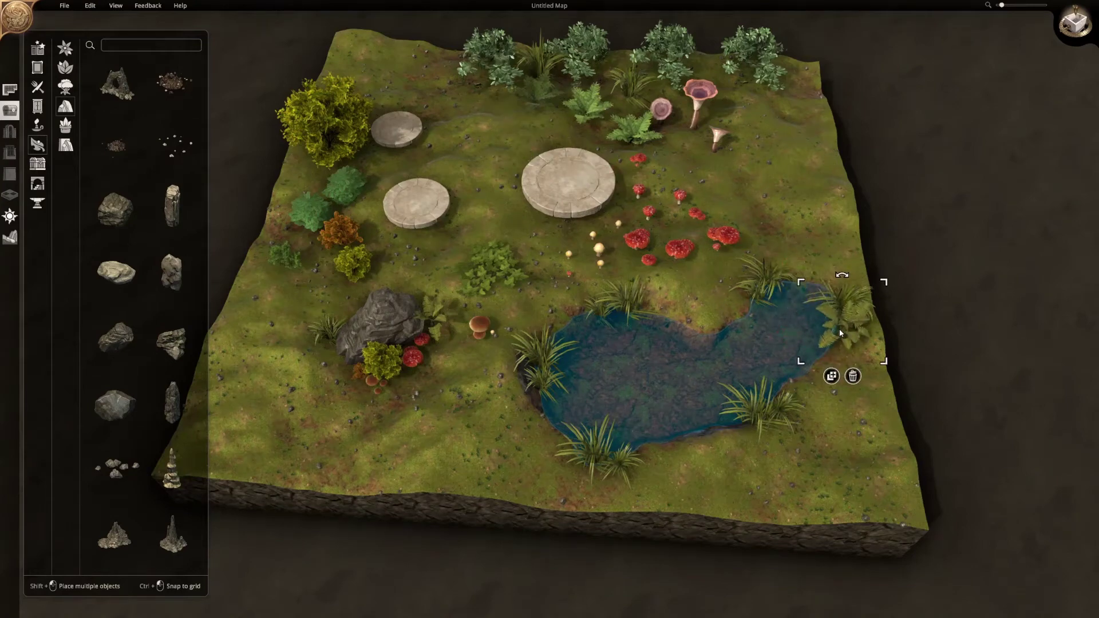
- Move the broad-leafed fern to the pond's inner bend and the back-row grass clump to the open ground beyond the funnel mushrooms
{"action": "left_click", "coordinate": [706, 280]}
{"action": "mouse_move", "coordinate": [706, 281]}
{"action": "left_mouse_down"}
{"action": "mouse_move", "coordinate": [705, 297]}
{"action": "mouse_move", "coordinate": [702, 287]}
{"action": "left_mouse_up"}
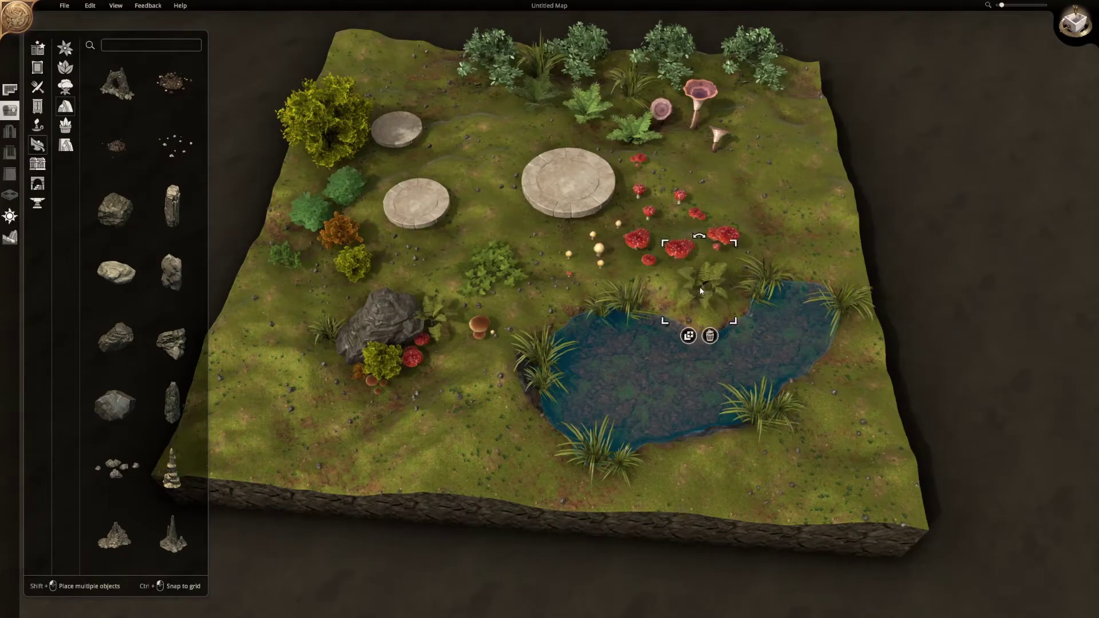
{"action": "scroll", "coordinate": [791, 228], "scroll_direction": "up", "scroll_amount": 3}
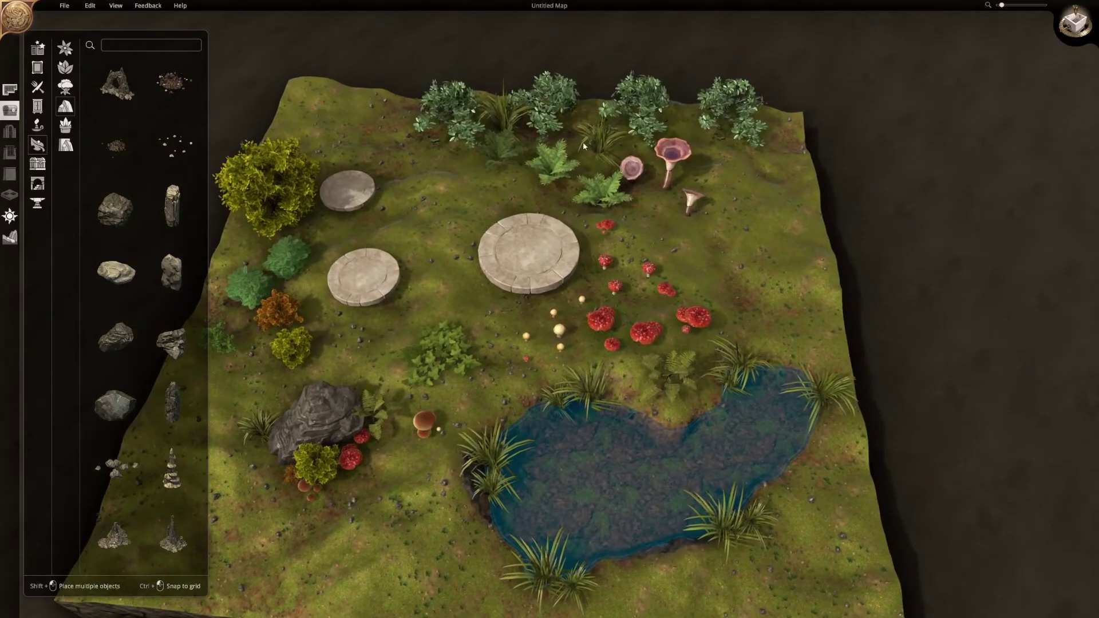
{"action": "left_click", "coordinate": [604, 143]}
{"action": "left_click_drag", "start_coordinate": [604, 143], "coordinate": [749, 238]}
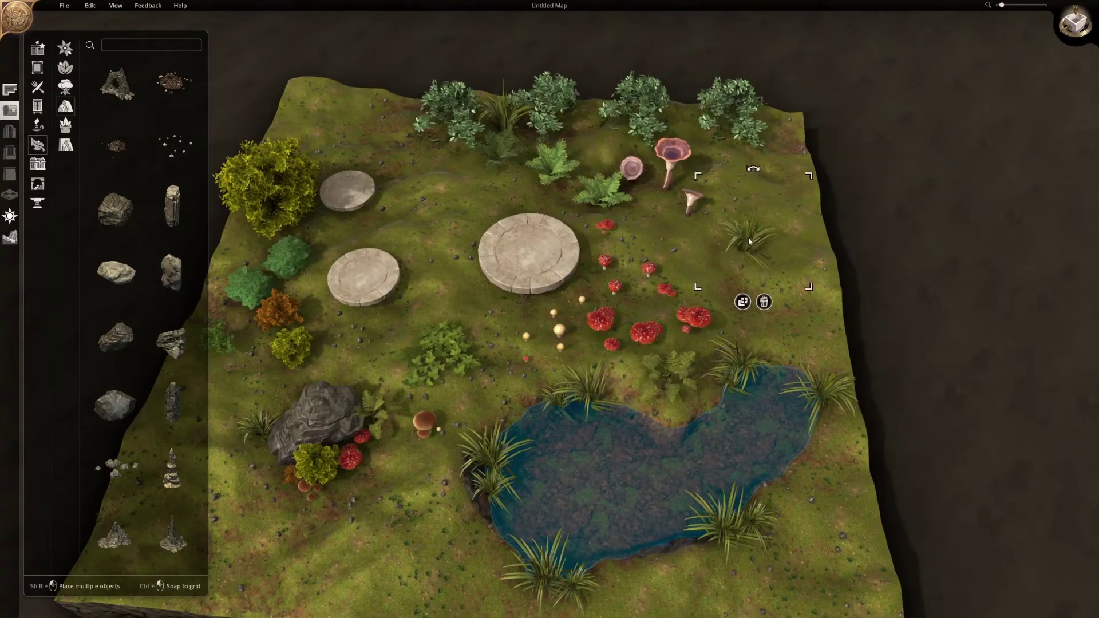
- Move a small pale mushroom below the fern at the pond, and a small red mushroom beside the large stone disc
{"action": "left_click_drag", "start_coordinate": [562, 351], "coordinate": [664, 402]}
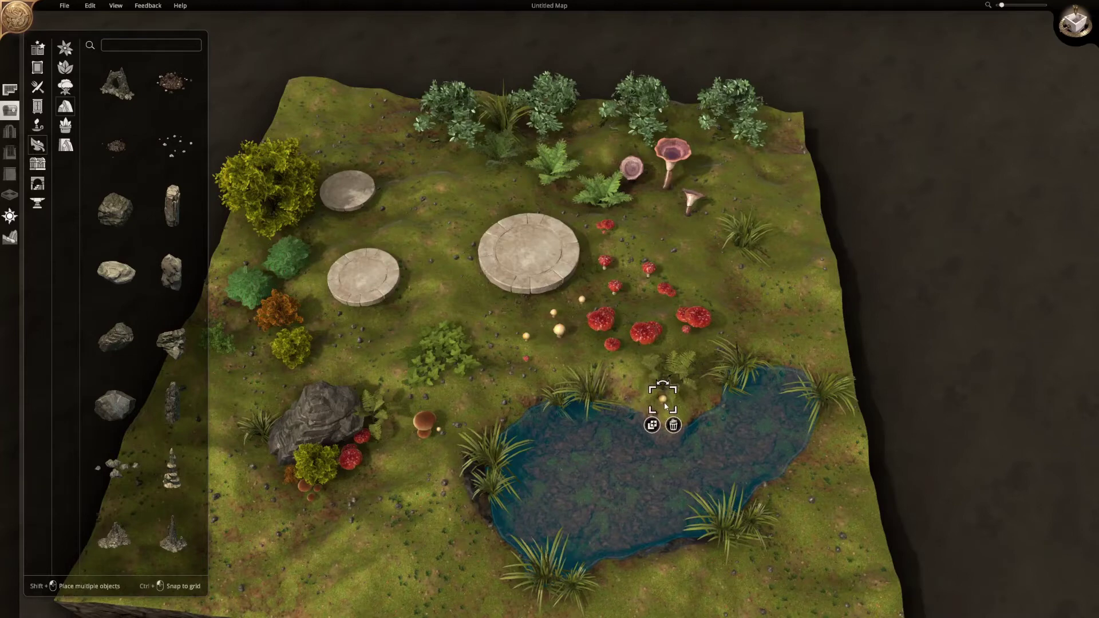
{"action": "left_click_drag", "start_coordinate": [527, 363], "coordinate": [501, 286]}
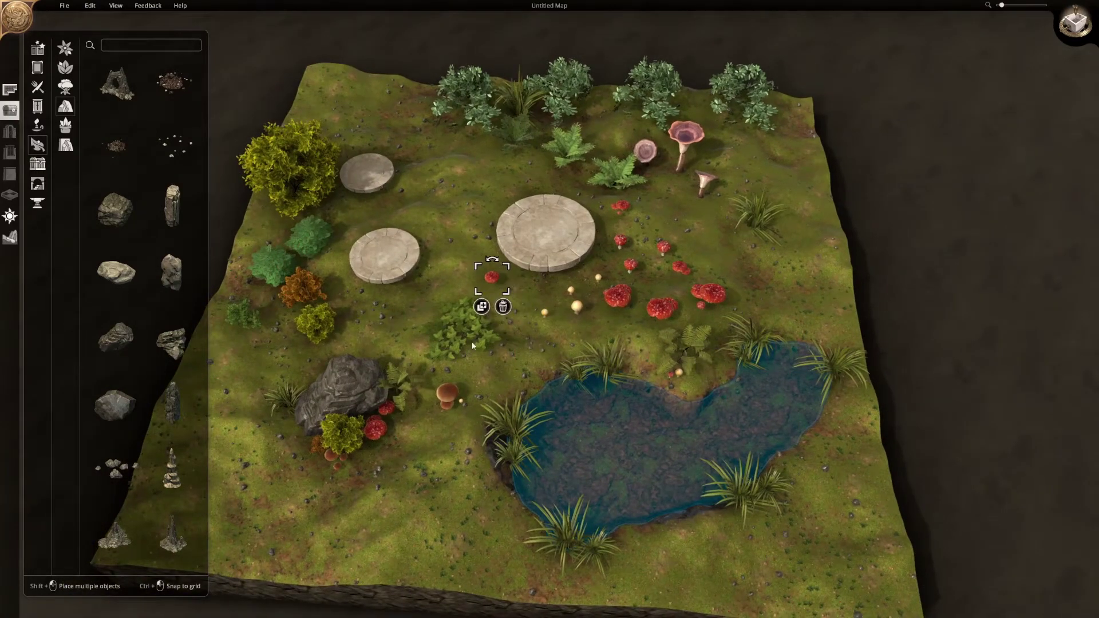
- Move the leafy green shrub to the pond's near bank, and the tall back-row grass clump beside the smallest stone disc
{"action": "mouse_move", "coordinate": [472, 345]}
{"action": "left_mouse_down"}
{"action": "mouse_move", "coordinate": [486, 339]}
{"action": "mouse_move", "coordinate": [461, 327]}
{"action": "left_mouse_up"}
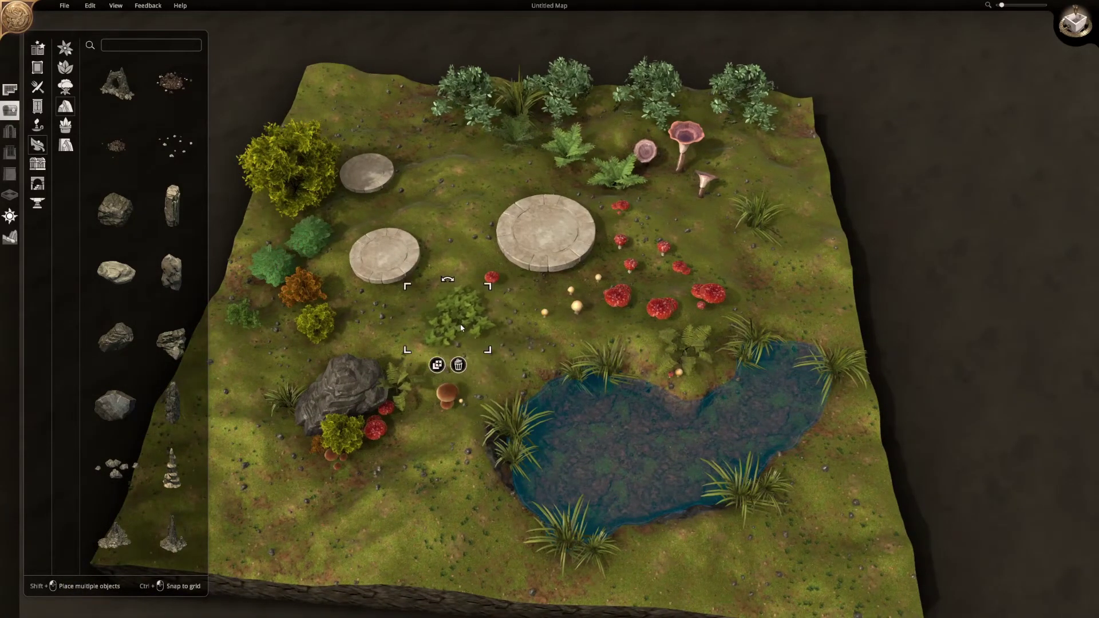
{"action": "left_click", "coordinate": [521, 362]}
{"action": "scroll", "coordinate": [521, 362], "scroll_direction": "up", "scroll_amount": 1}
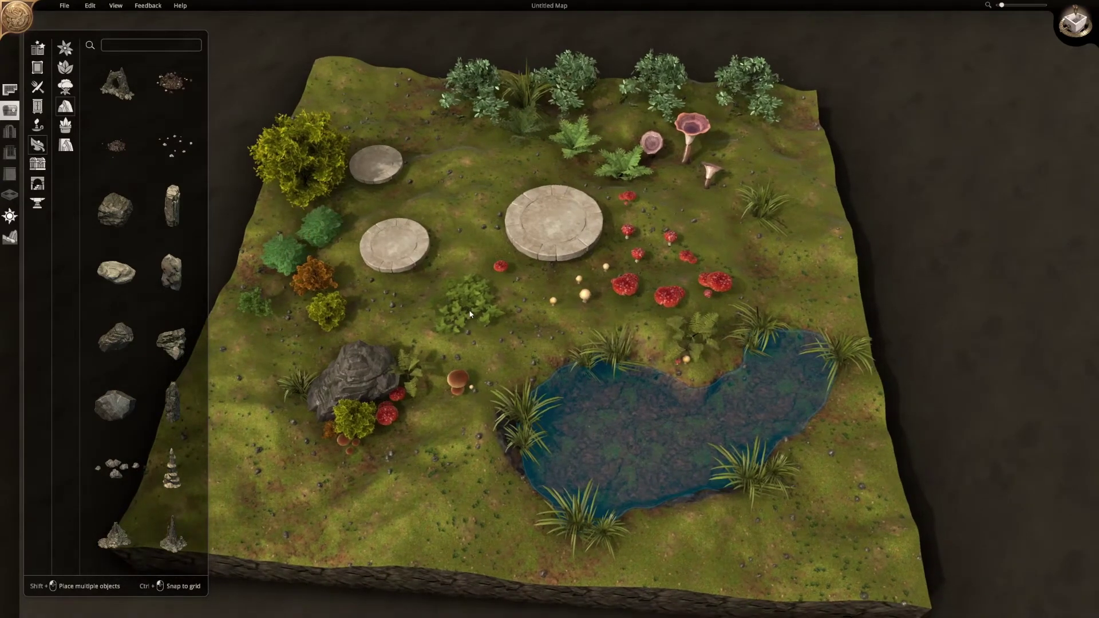
{"action": "left_click_drag", "start_coordinate": [471, 314], "coordinate": [829, 458]}
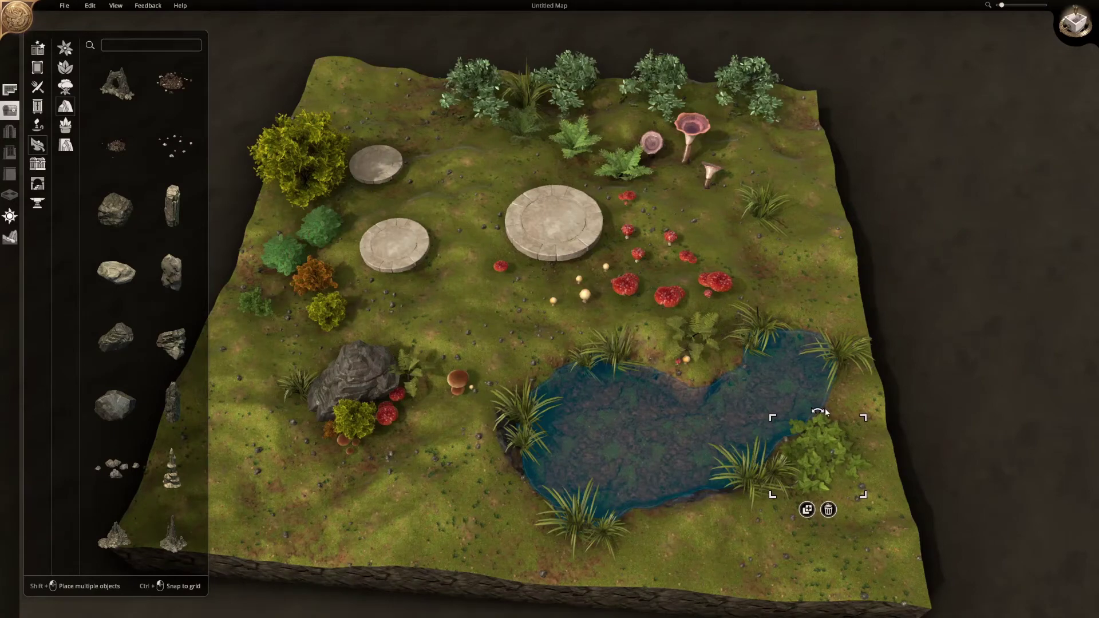
{"action": "left_click", "coordinate": [812, 258]}
{"action": "scroll", "coordinate": [733, 266], "scroll_direction": "up", "scroll_amount": 1}
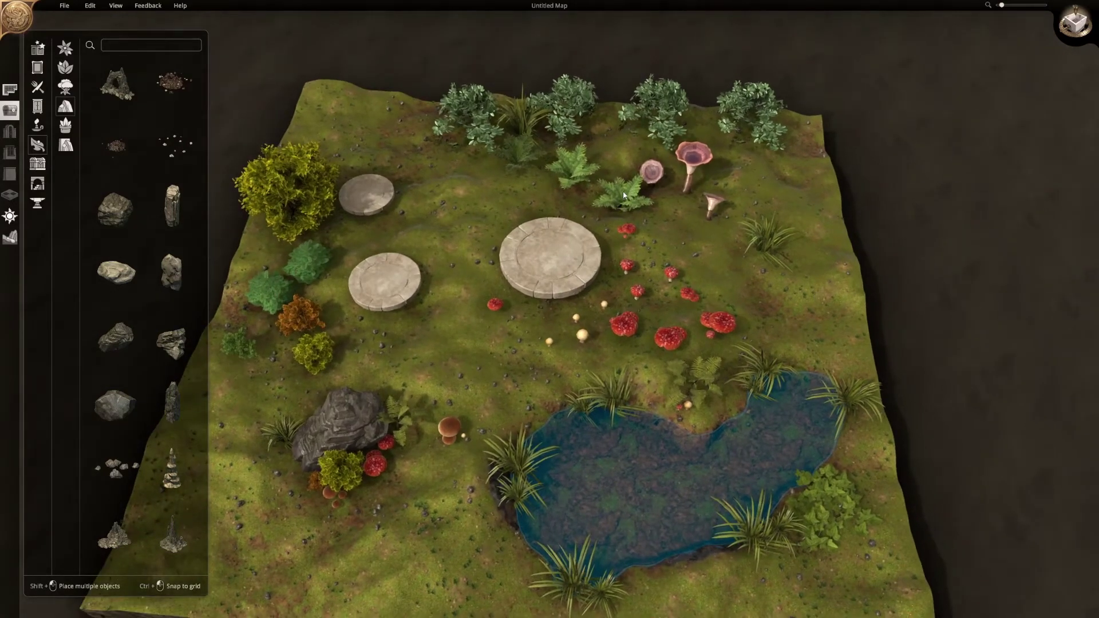
{"action": "left_click_drag", "start_coordinate": [525, 127], "coordinate": [447, 202]}
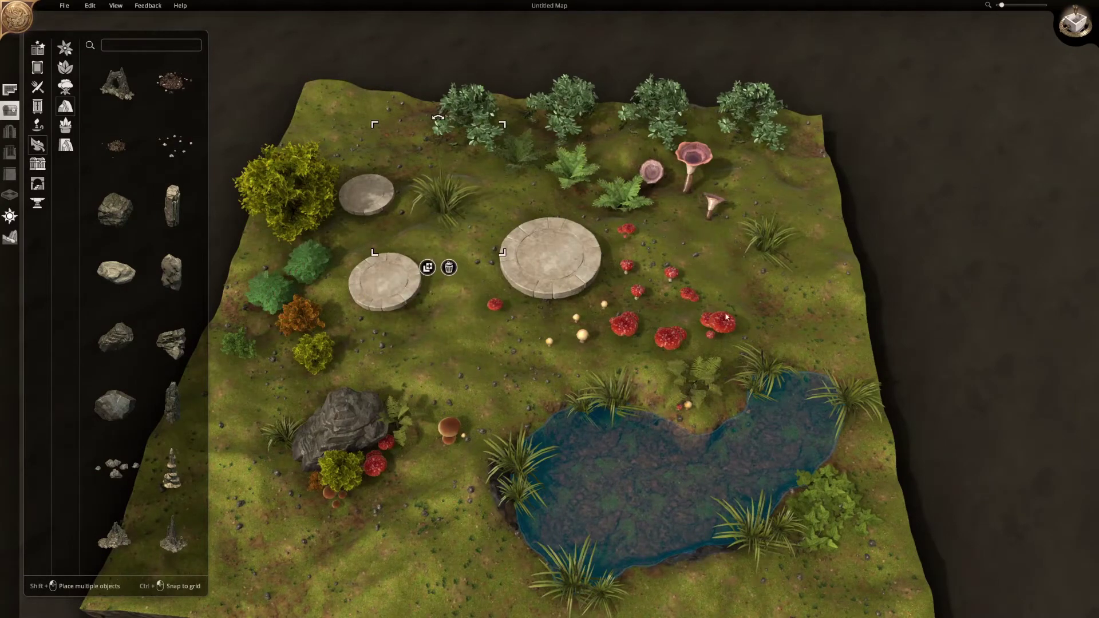
{"action": "left_click", "coordinate": [603, 295]}
{"action": "scroll", "coordinate": [604, 294], "scroll_direction": "down", "scroll_amount": 1}
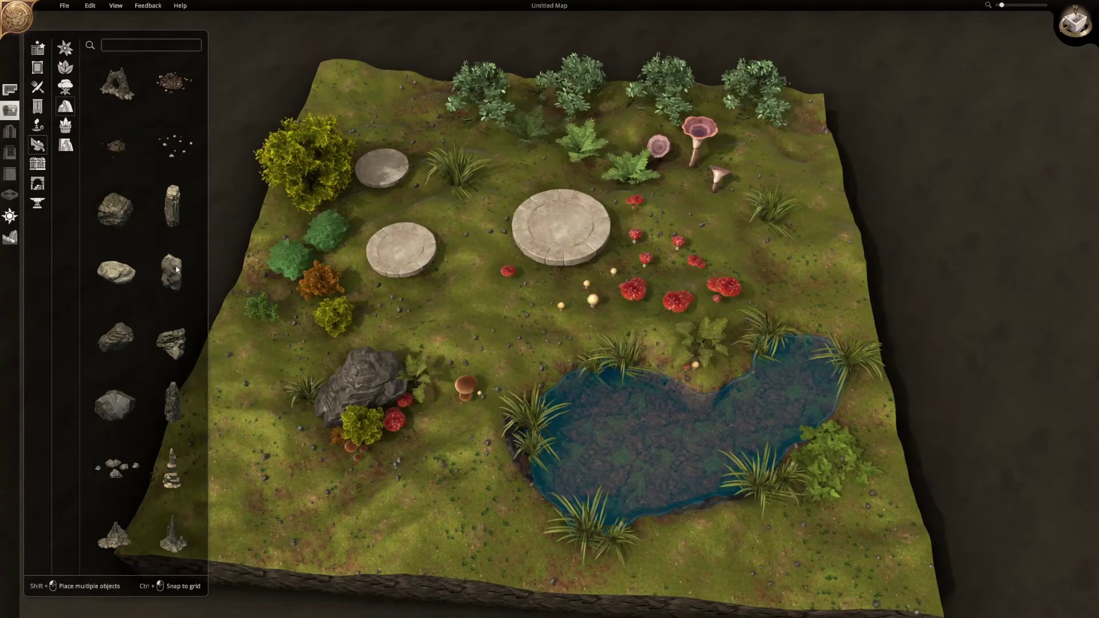
- Paint a band of the lighter brown dirt texture around the pond's banks
{"action": "left_click", "coordinate": [10, 237]}
{"action": "left_click", "coordinate": [60, 54]}
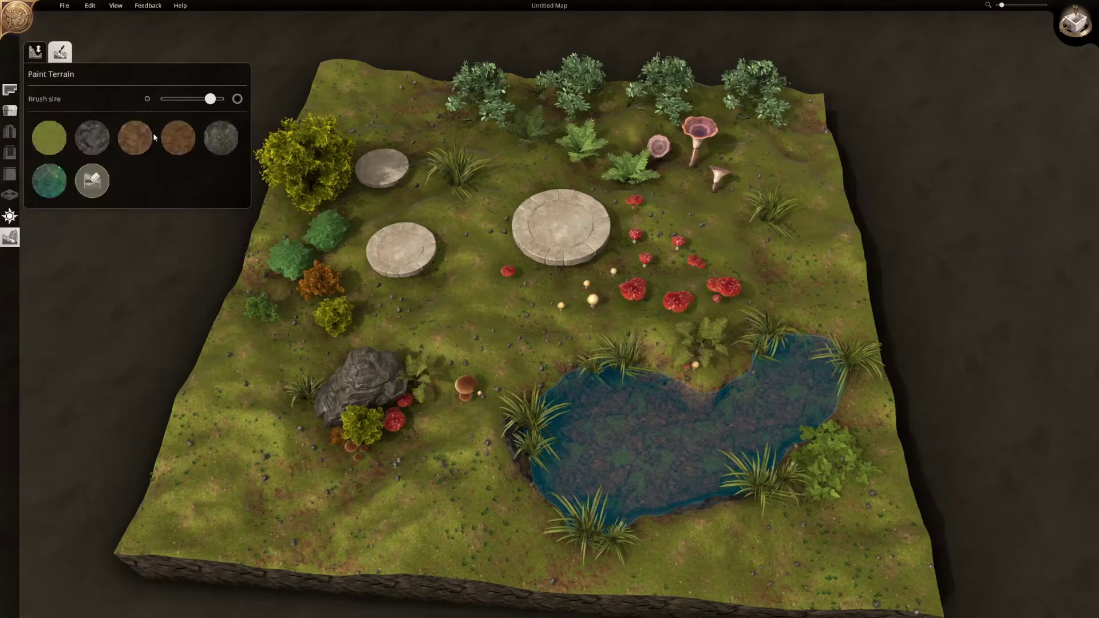
{"action": "mouse_move", "coordinate": [552, 393]}
{"action": "left_mouse_down"}
{"action": "mouse_move", "coordinate": [523, 438]}
{"action": "mouse_move", "coordinate": [528, 488]}
{"action": "mouse_move", "coordinate": [573, 485]}
{"action": "mouse_move", "coordinate": [637, 515]}
{"action": "mouse_move", "coordinate": [713, 511]}
{"action": "mouse_move", "coordinate": [833, 434]}
{"action": "mouse_move", "coordinate": [850, 365]}
{"action": "mouse_move", "coordinate": [814, 342]}
{"action": "mouse_move", "coordinate": [764, 349]}
{"action": "mouse_move", "coordinate": [713, 381]}
{"action": "mouse_move", "coordinate": [586, 372]}
{"action": "mouse_move", "coordinate": [552, 395]}
{"action": "mouse_move", "coordinate": [744, 344]}
{"action": "mouse_move", "coordinate": [837, 340]}
{"action": "left_mouse_up"}
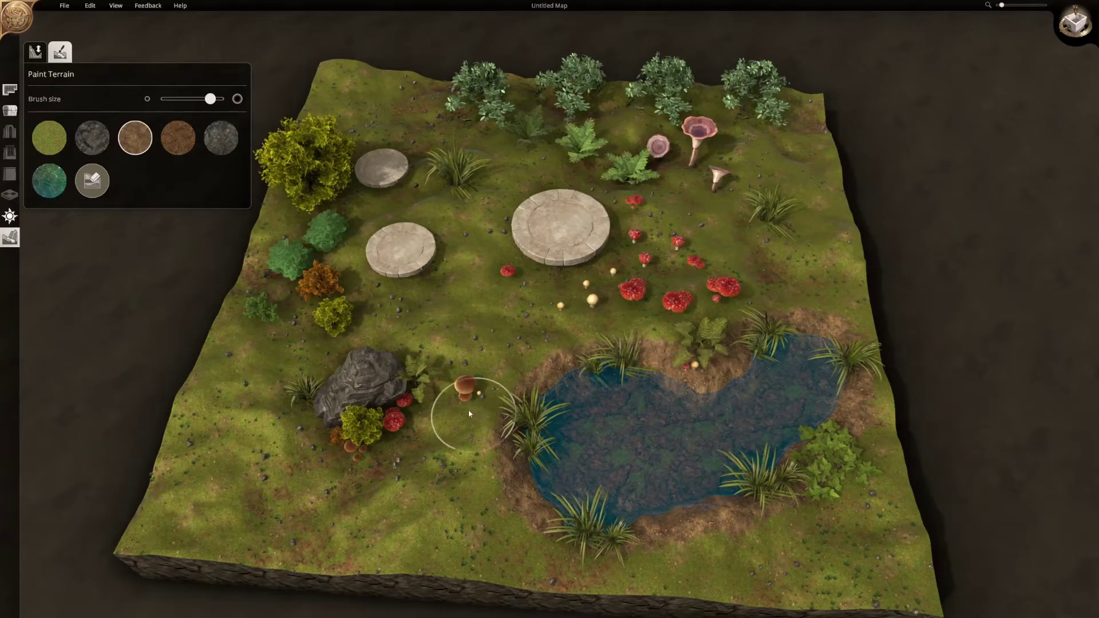
- Paint patches of the darker brown dirt texture between the stone discs and beside the boulder
{"action": "left_click", "coordinate": [178, 138]}
{"action": "scroll", "coordinate": [480, 278], "scroll_direction": "up", "scroll_amount": 2}
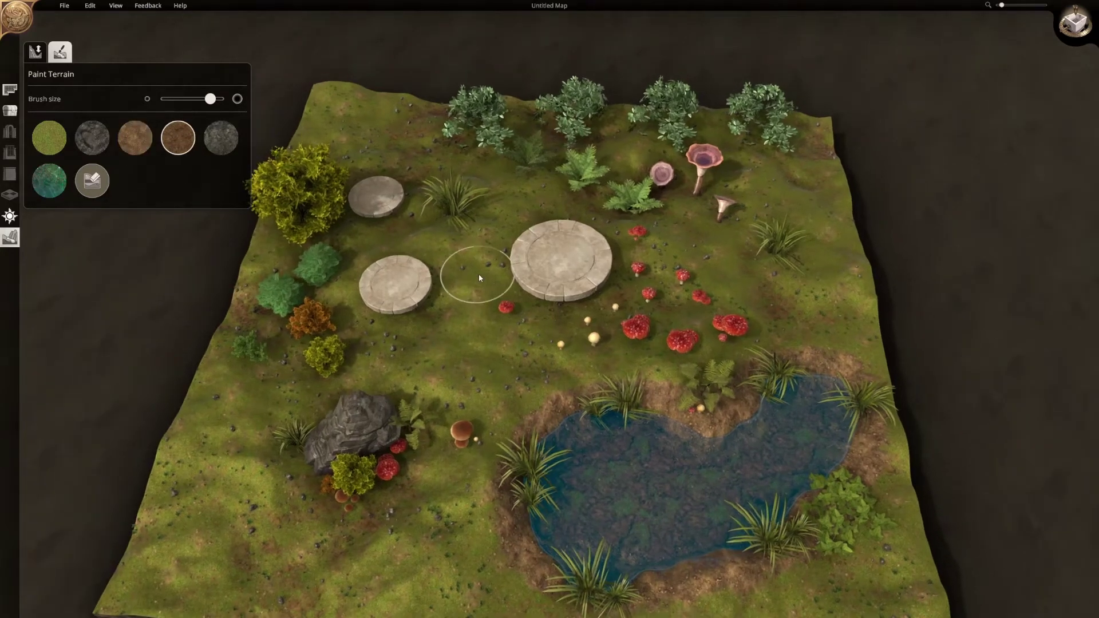
{"action": "mouse_move", "coordinate": [483, 242]}
{"action": "left_mouse_down"}
{"action": "mouse_move", "coordinate": [433, 246]}
{"action": "mouse_move", "coordinate": [452, 280]}
{"action": "mouse_move", "coordinate": [432, 324]}
{"action": "left_mouse_up"}
{"action": "key", "text": "s"}
{"action": "key", "text": "a"}
- Reduce the brush size and paint dark dirt patches beside the funnel mushrooms and in front of the lone grass clump
{"action": "left_click_drag", "start_coordinate": [208, 99], "coordinate": [174, 99]}
{"action": "key", "text": "s"}
{"action": "key", "text": "a"}
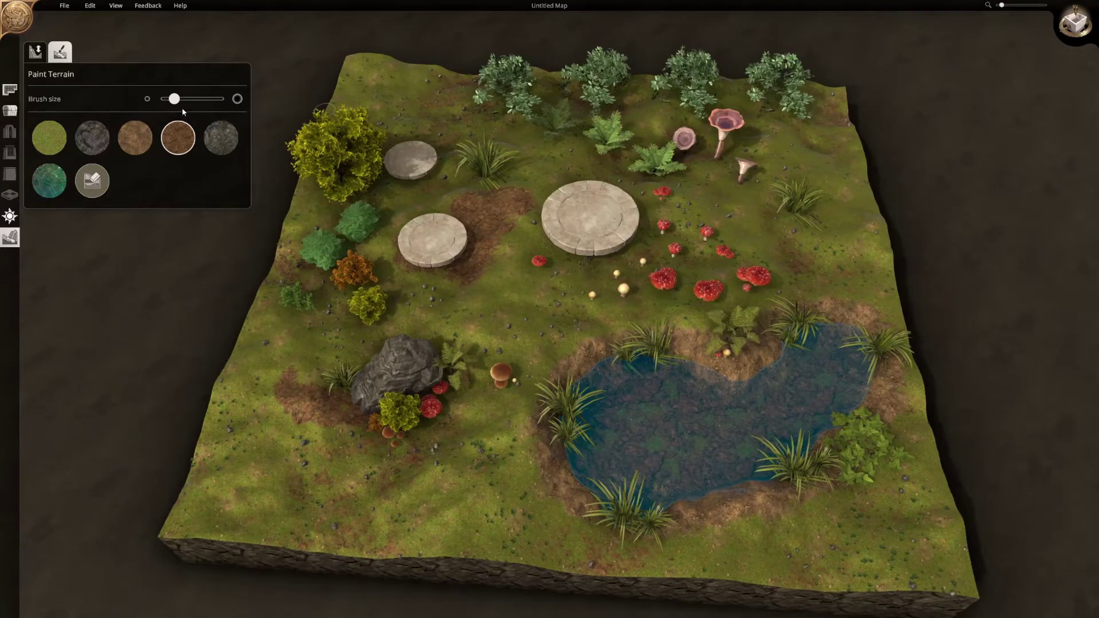
{"action": "left_click_drag", "start_coordinate": [174, 99], "coordinate": [186, 99]}
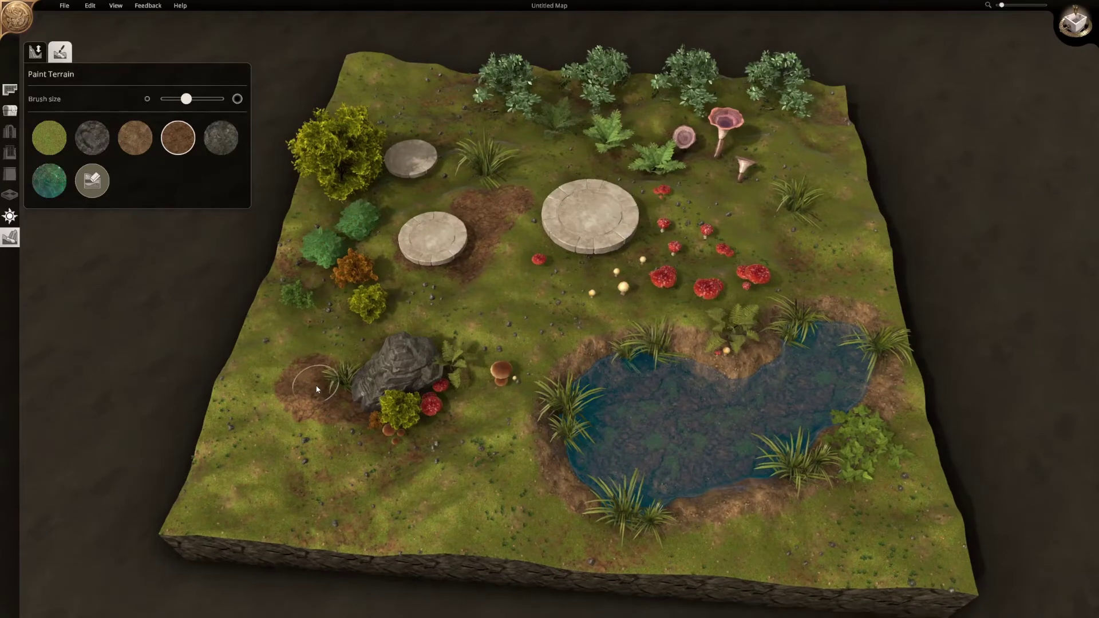
{"action": "key", "text": "s"}
{"action": "key", "text": "a"}
{"action": "key", "text": "d"}
{"action": "key", "text": "w"}
{"action": "mouse_move", "coordinate": [834, 266]}
{"action": "left_mouse_down"}
{"action": "mouse_move", "coordinate": [850, 252]}
{"action": "mouse_move", "coordinate": [815, 263]}
{"action": "mouse_move", "coordinate": [847, 252]}
{"action": "left_mouse_up"}
{"action": "key", "text": "w"}
{"action": "mouse_move", "coordinate": [793, 204]}
{"action": "left_mouse_down"}
{"action": "mouse_move", "coordinate": [819, 201]}
{"action": "mouse_move", "coordinate": [744, 212]}
{"action": "mouse_move", "coordinate": [767, 226]}
{"action": "left_mouse_up"}
{"action": "key", "text": "w"}
{"action": "key", "text": "a"}
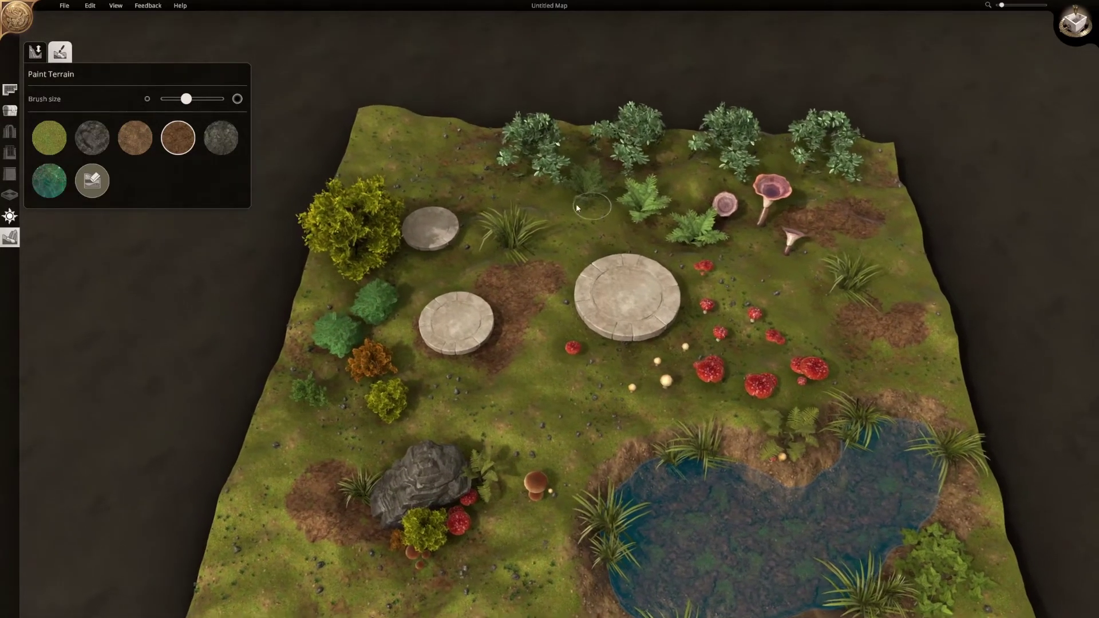
- Paint small dark dirt patches behind the large yellow bush and beside the ferns of the back row
{"action": "left_click_drag", "start_coordinate": [409, 176], "coordinate": [403, 190]}
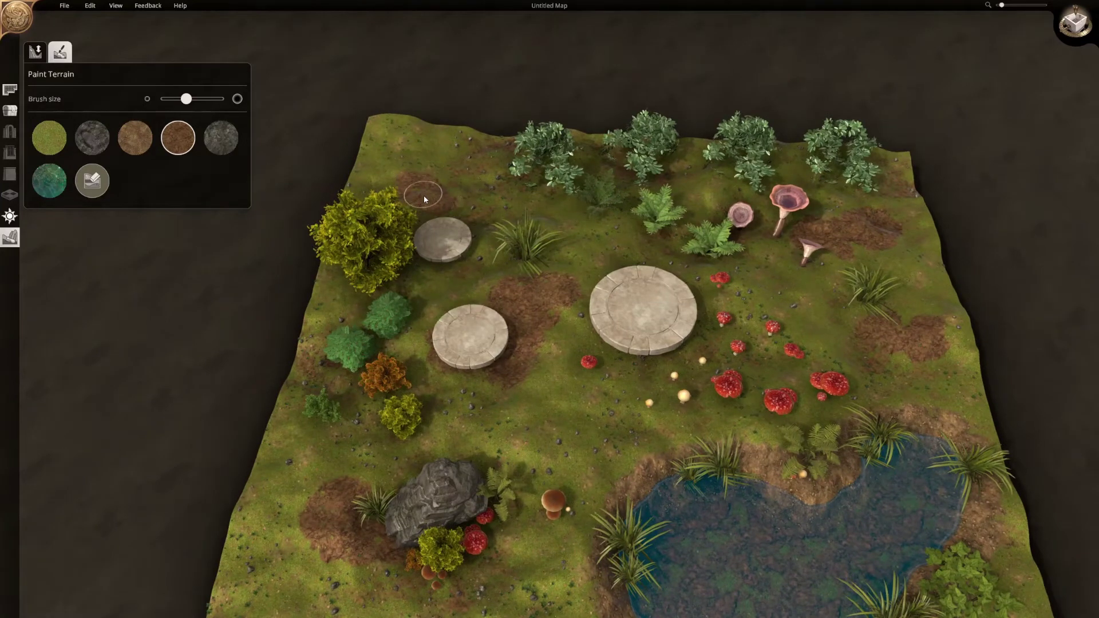
{"action": "mouse_move", "coordinate": [625, 216]}
{"action": "left_mouse_down"}
{"action": "mouse_move", "coordinate": [650, 189]}
{"action": "mouse_move", "coordinate": [675, 191]}
{"action": "mouse_move", "coordinate": [634, 234]}
{"action": "mouse_move", "coordinate": [603, 229]}
{"action": "left_mouse_up"}
- Paint a ring of dark brown dirt around the outside of the pond's lighter bank
{"action": "scroll", "coordinate": [617, 208], "scroll_direction": "down", "scroll_amount": 4}
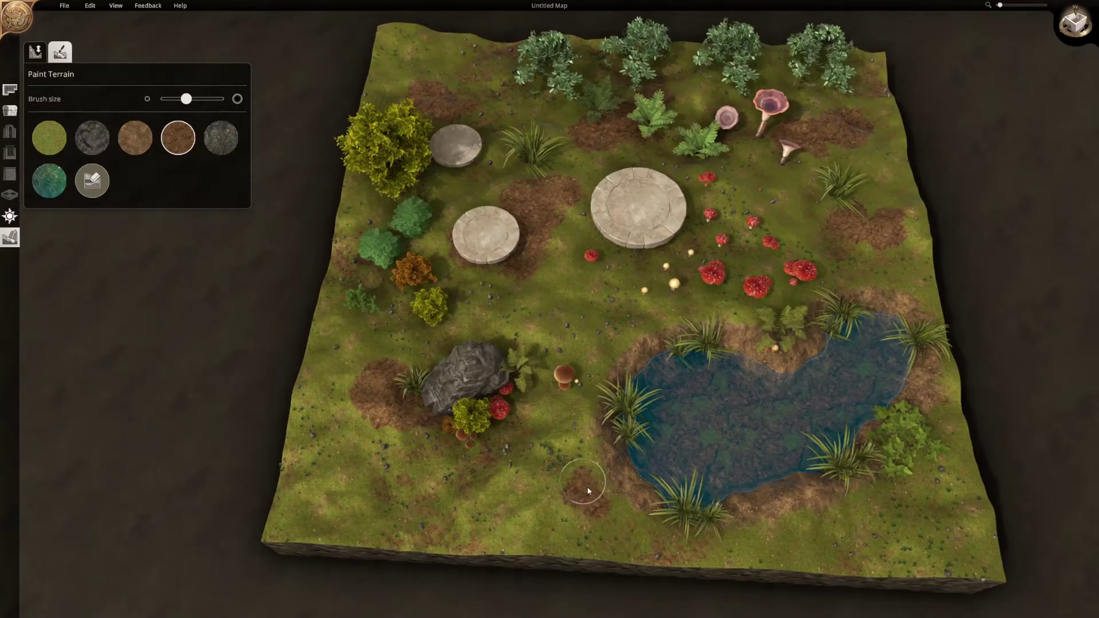
{"action": "mouse_move", "coordinate": [654, 534]}
{"action": "left_mouse_down"}
{"action": "mouse_move", "coordinate": [760, 542]}
{"action": "mouse_move", "coordinate": [804, 531]}
{"action": "mouse_move", "coordinate": [883, 493]}
{"action": "mouse_move", "coordinate": [946, 418]}
{"action": "left_mouse_up"}
{"action": "mouse_move", "coordinate": [949, 368]}
{"action": "left_mouse_down"}
{"action": "mouse_move", "coordinate": [933, 319]}
{"action": "mouse_move", "coordinate": [847, 299]}
{"action": "mouse_move", "coordinate": [798, 323]}
{"action": "mouse_move", "coordinate": [628, 332]}
{"action": "mouse_move", "coordinate": [584, 374]}
{"action": "mouse_move", "coordinate": [593, 477]}
{"action": "left_mouse_up"}
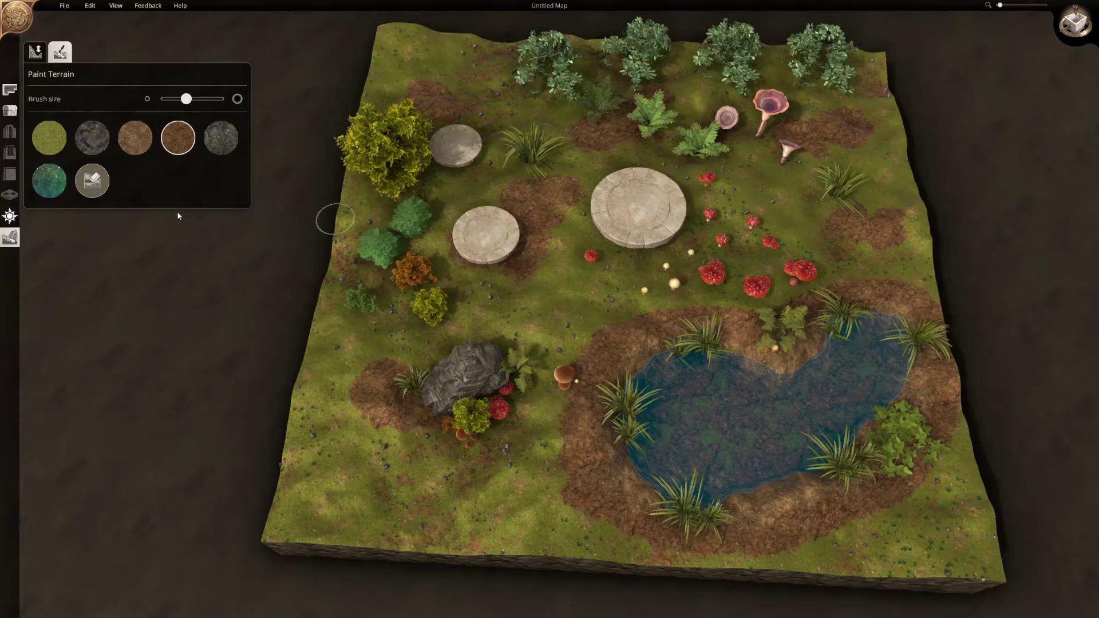
- Trim the outer edge of the pond's dark dirt ring with the grass texture, using a smaller brush
{"action": "left_click", "coordinate": [49, 138]}
{"action": "left_click_drag", "start_coordinate": [166, 109], "coordinate": [175, 114]}
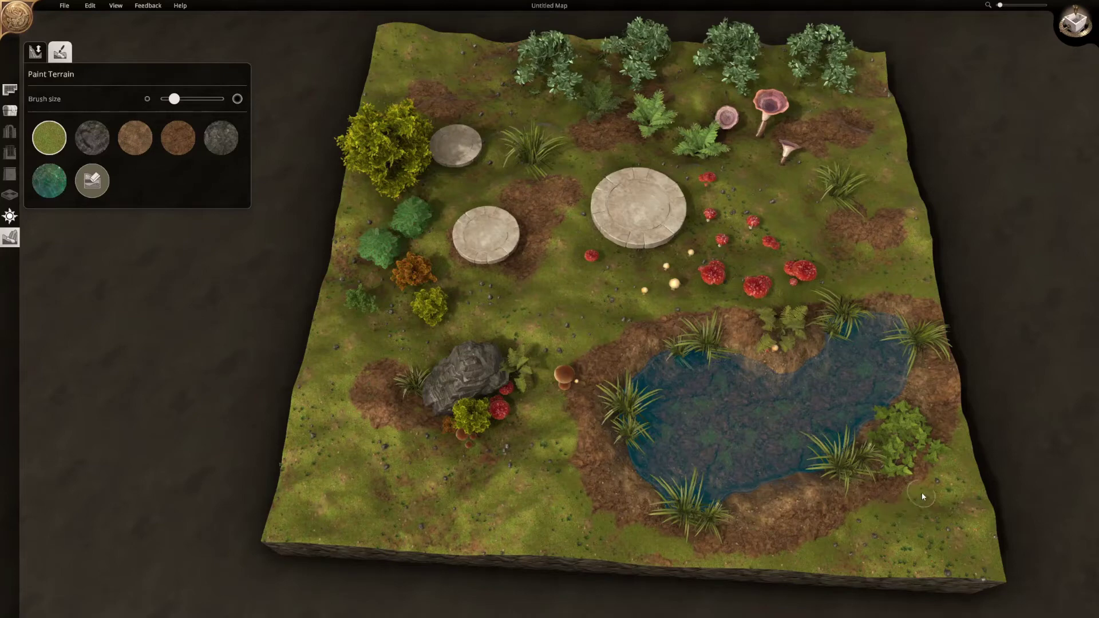
{"action": "left_click_drag", "start_coordinate": [946, 459], "coordinate": [964, 400]}
{"action": "left_click_drag", "start_coordinate": [745, 566], "coordinate": [803, 550]}
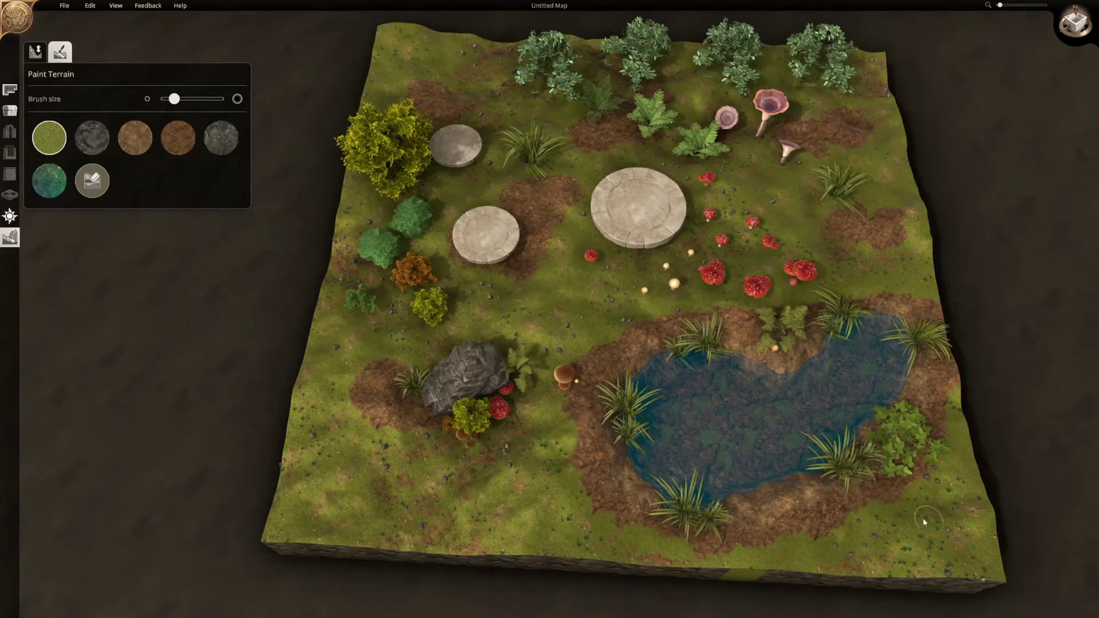
{"action": "mouse_move", "coordinate": [670, 446]}
{"action": "middle_mouse_down"}
{"action": "mouse_move", "coordinate": [628, 477]}
{"action": "mouse_move", "coordinate": [645, 461]}
{"action": "mouse_move", "coordinate": [564, 382]}
{"action": "middle_mouse_up"}
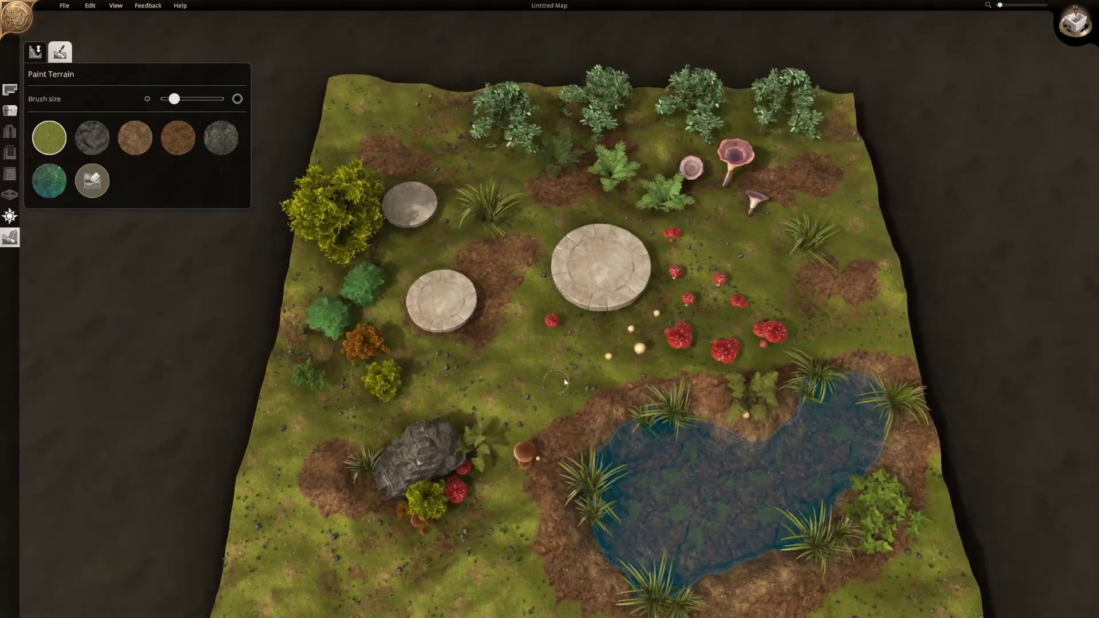
- Delete the largest stone disc and move the two remaining discs to the far corner beside the back-row shrubs
{"action": "left_click", "coordinate": [11, 110]}
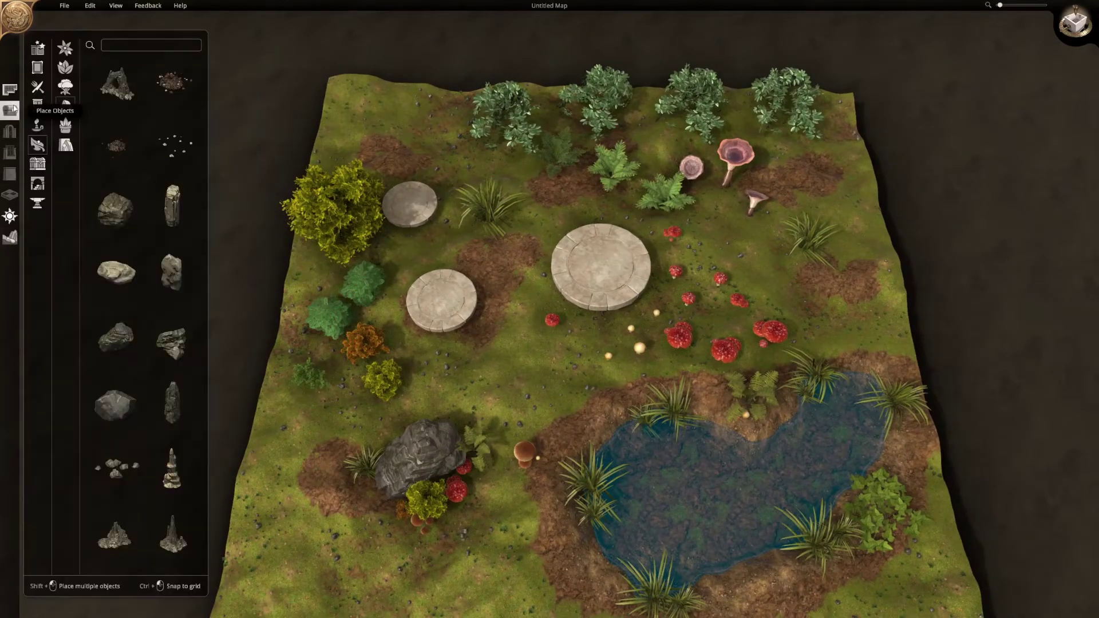
{"action": "left_click", "coordinate": [444, 313]}
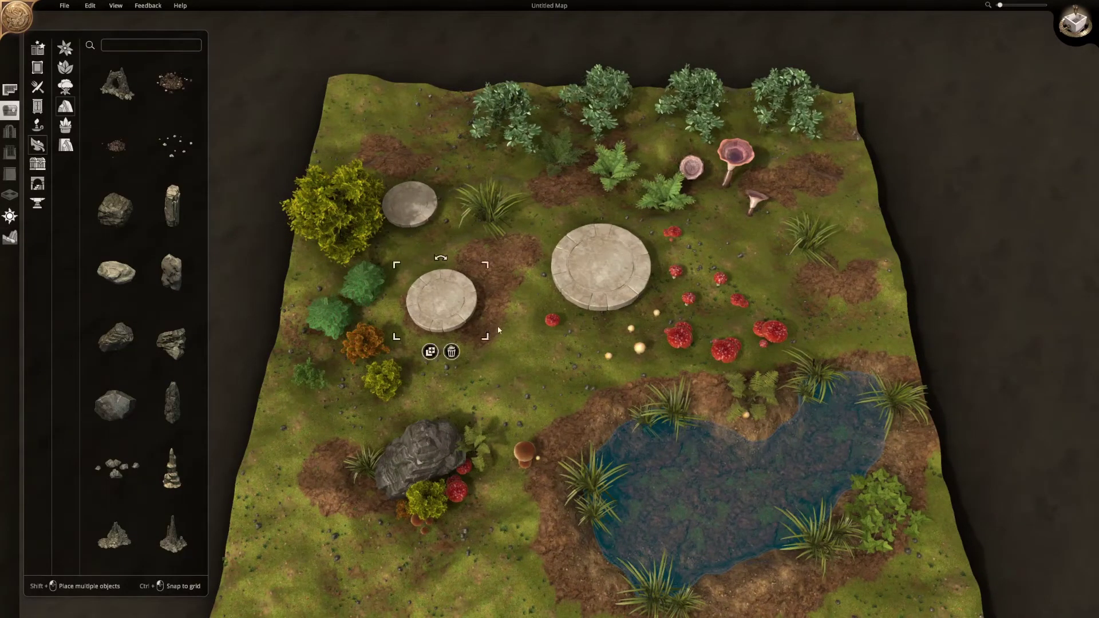
{"action": "left_click", "coordinate": [622, 277]}
{"action": "key", "text": "Delete"}
{"action": "left_click_drag", "start_coordinate": [450, 309], "coordinate": [368, 114]}
{"action": "left_click_drag", "start_coordinate": [413, 211], "coordinate": [431, 116]}
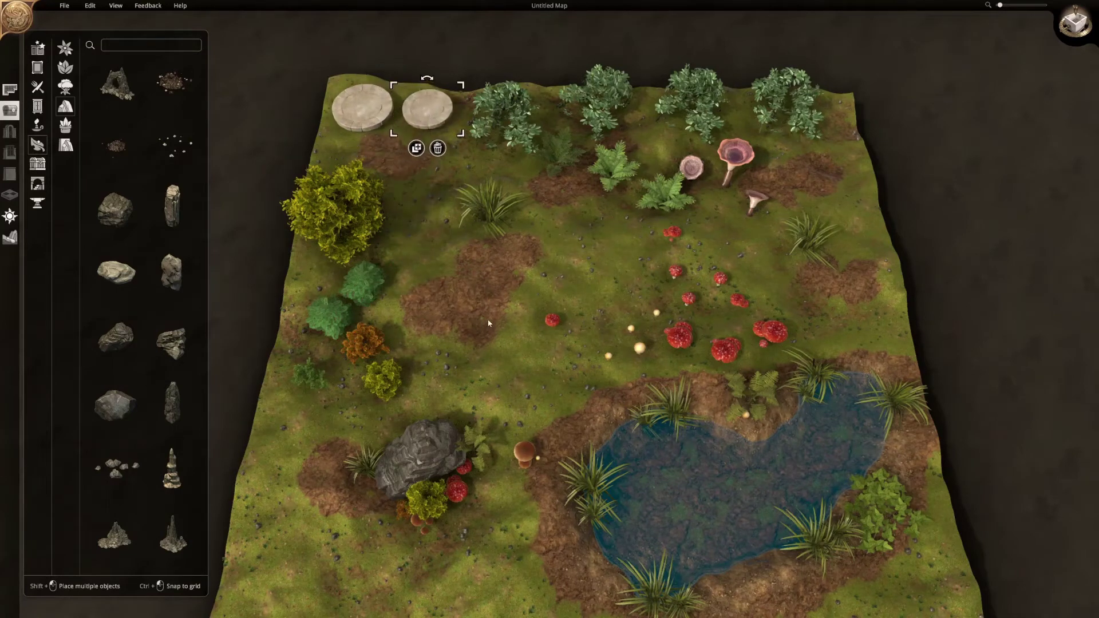
{"action": "left_click", "coordinate": [489, 322]}
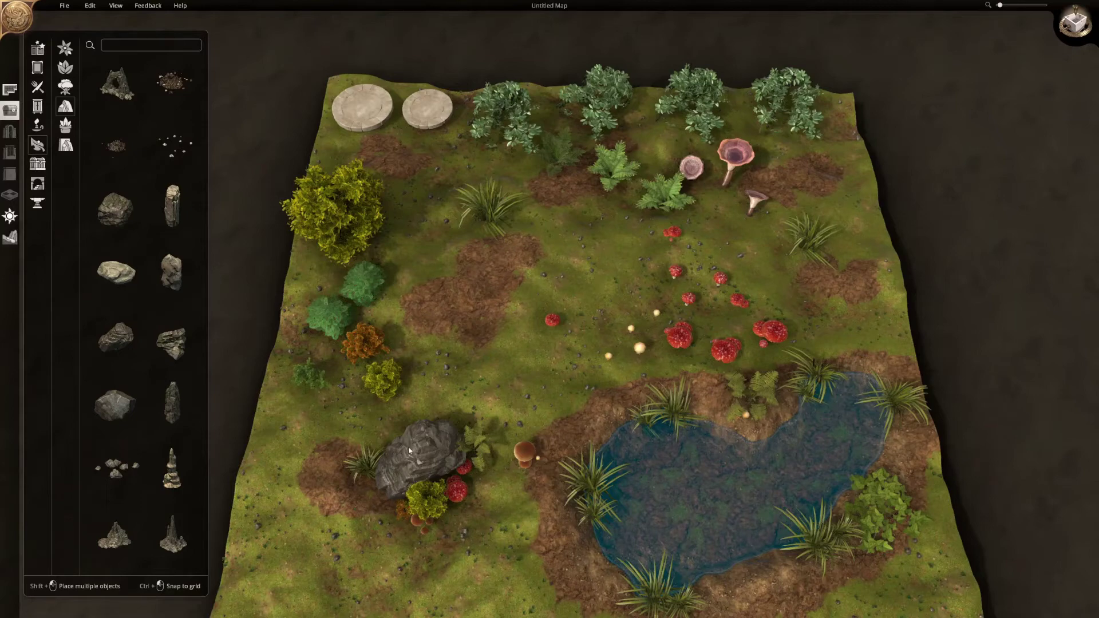
- Place a flat pale rock at the edge of the central dirt patch and a duplicate of it in the pond
{"action": "left_click", "coordinate": [118, 274]}
{"action": "left_click", "coordinate": [527, 258]}
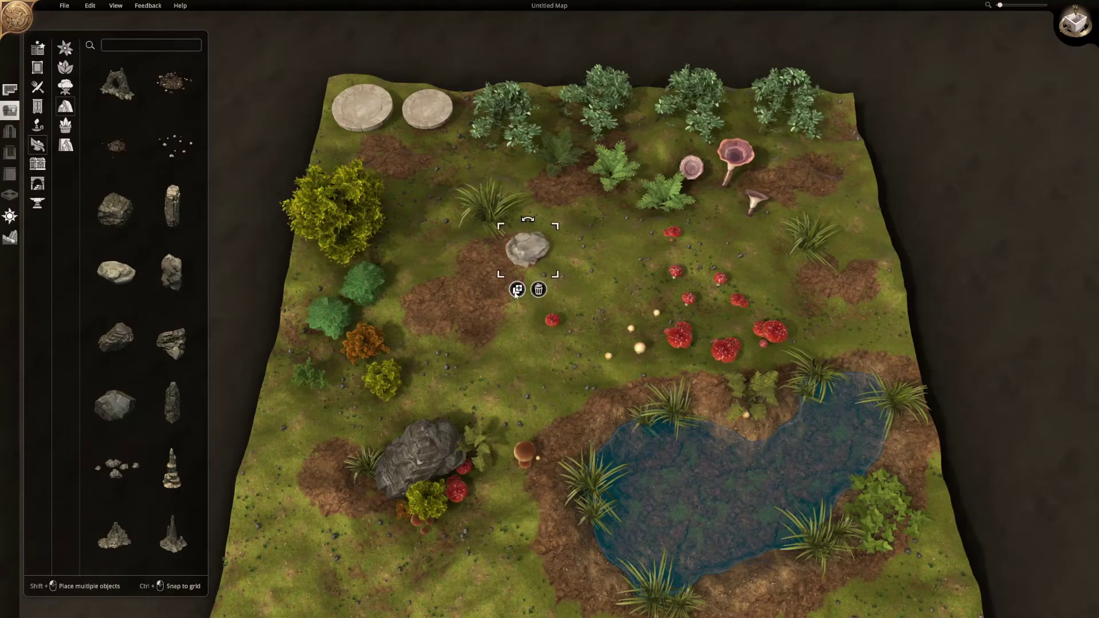
{"action": "left_click", "coordinate": [517, 290]}
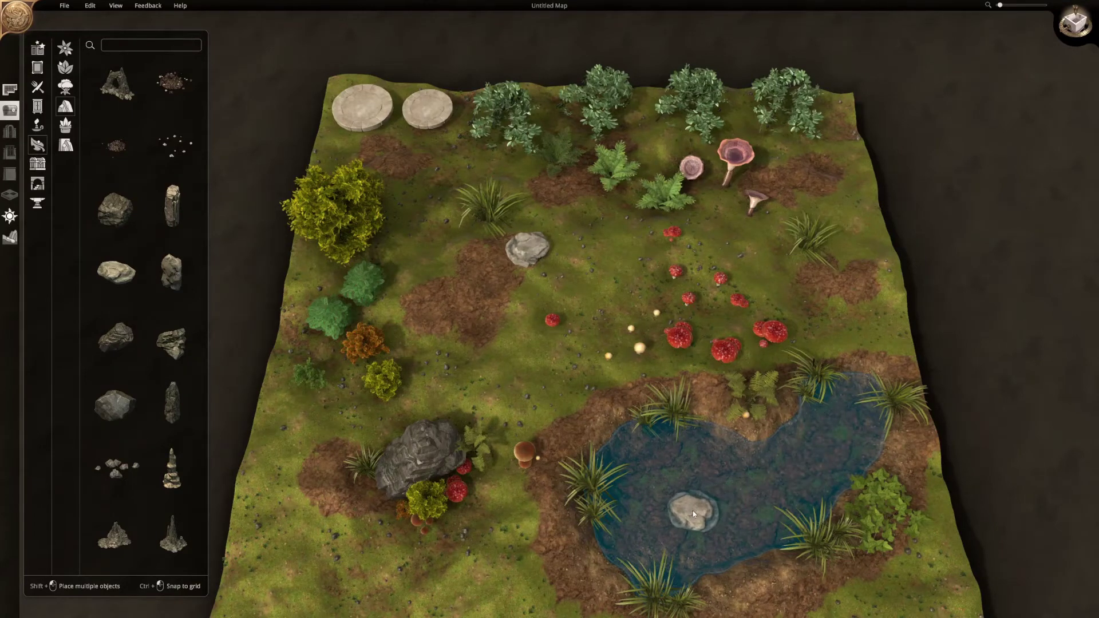
{"action": "left_click", "coordinate": [693, 511]}
{"action": "left_click_drag", "start_coordinate": [728, 538], "coordinate": [723, 535]}
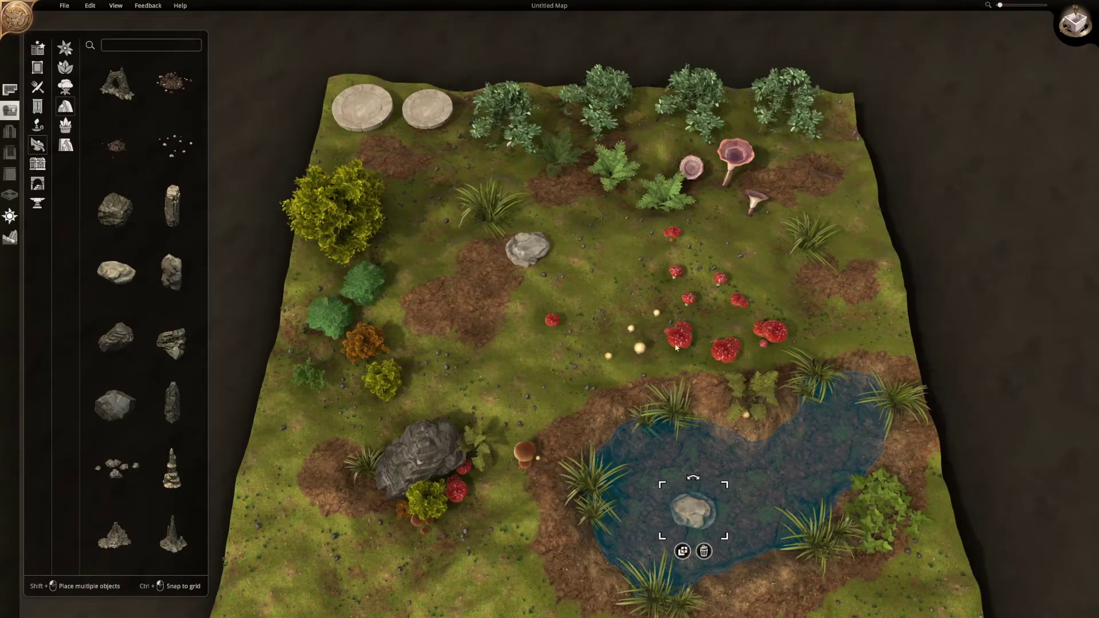
- Place a scatter of small pebbles on the pond's far bank, between the grass clumps
{"action": "left_click", "coordinate": [168, 150]}
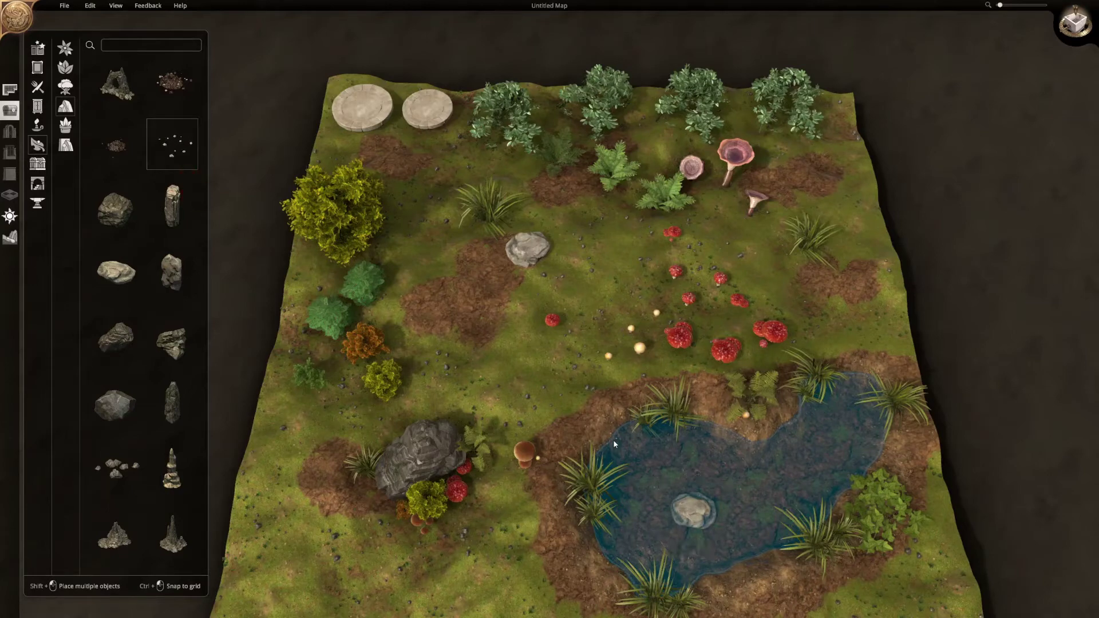
{"action": "left_click", "coordinate": [613, 427]}
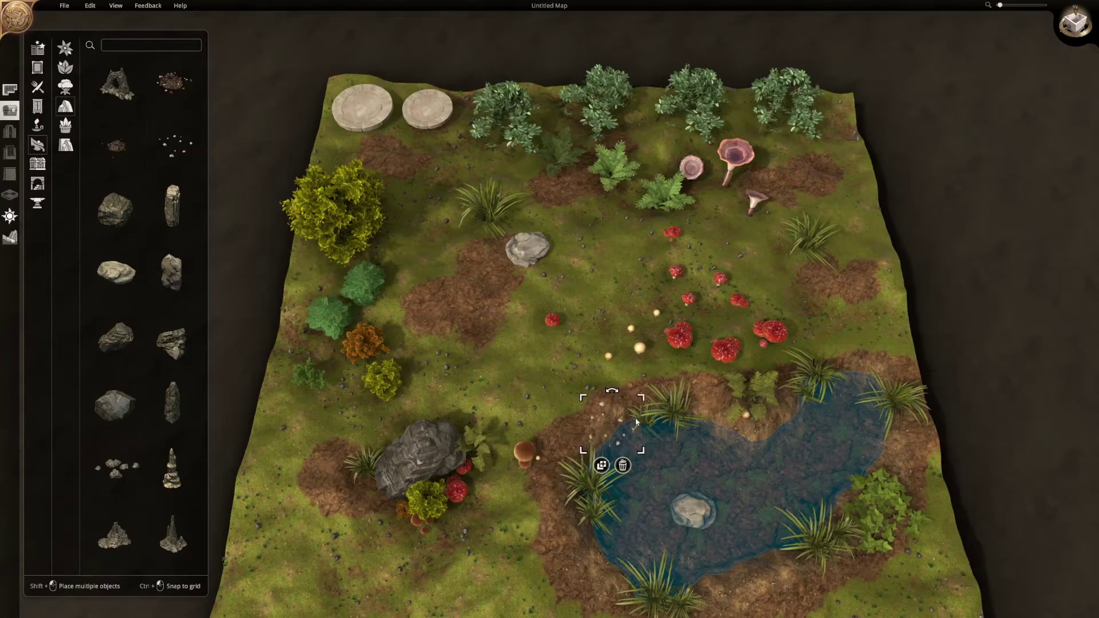
- Reposition the pebble scatter on the pond's far bank and scatter more pebbles across the pond floor
{"action": "left_click_drag", "start_coordinate": [613, 393], "coordinate": [624, 423]}
{"action": "left_click_drag", "start_coordinate": [611, 431], "coordinate": [593, 417]}
{"action": "left_click", "coordinate": [585, 439]}
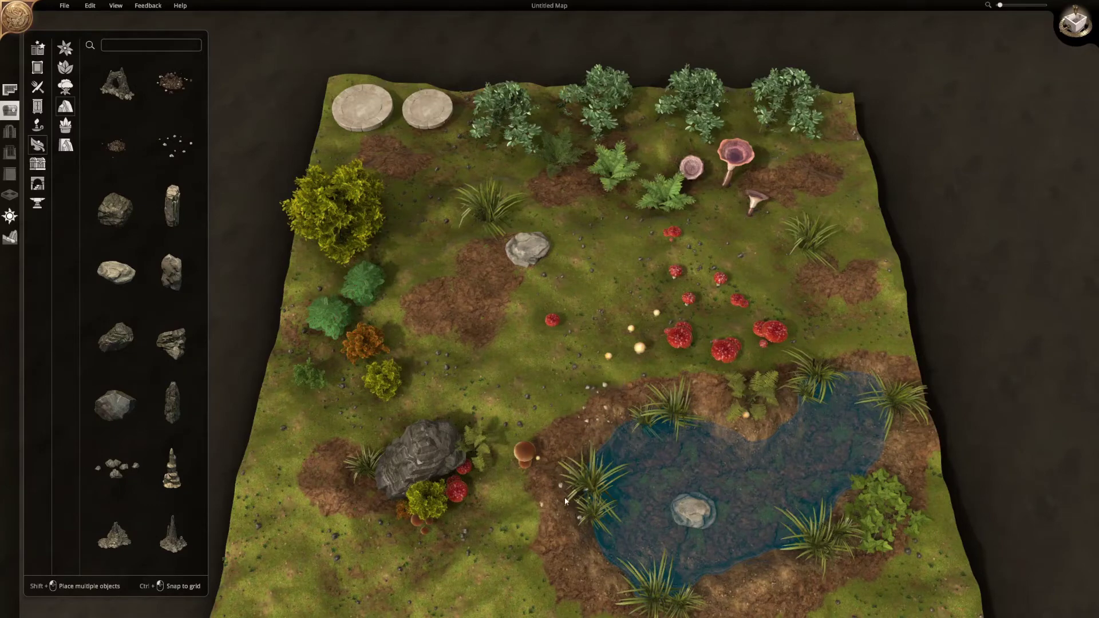
{"action": "left_click", "coordinate": [686, 477], "text": "shift"}
{"action": "left_click", "coordinate": [675, 532], "text": "shift"}
- Place a cluster of small rocks in the pond's narrow far arm, enlarge it and centre it in the water
{"action": "scroll", "coordinate": [154, 445], "scroll_direction": "down", "scroll_amount": 1}
{"action": "left_click", "coordinate": [136, 453]}
{"action": "key", "text": "d"}
{"action": "key", "text": "s"}
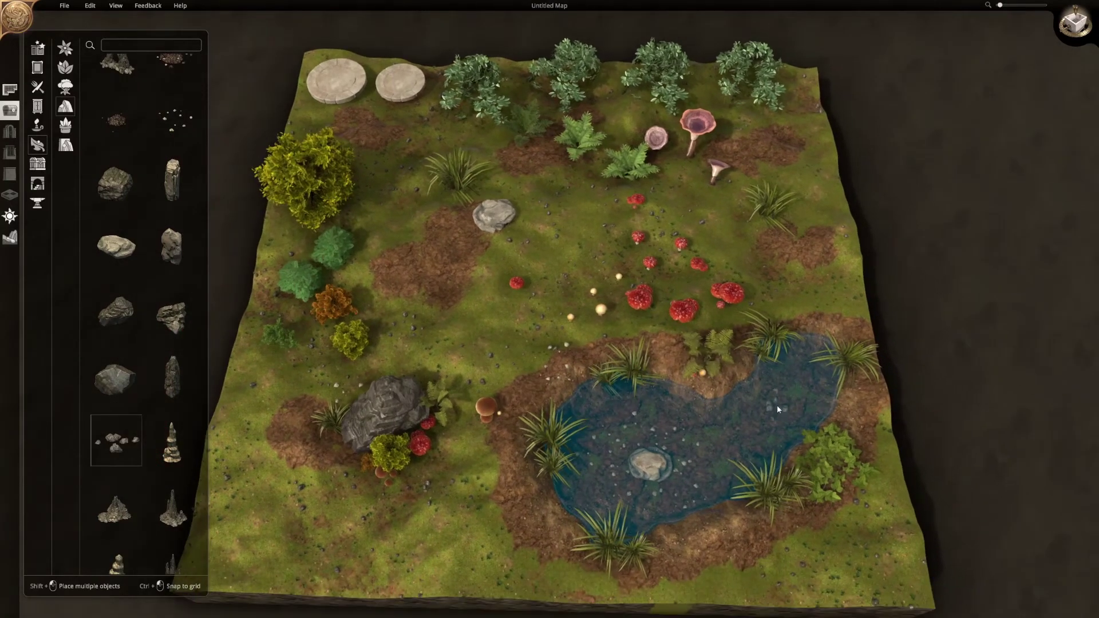
{"action": "left_click", "coordinate": [785, 370]}
{"action": "left_click_drag", "start_coordinate": [805, 386], "coordinate": [828, 403]}
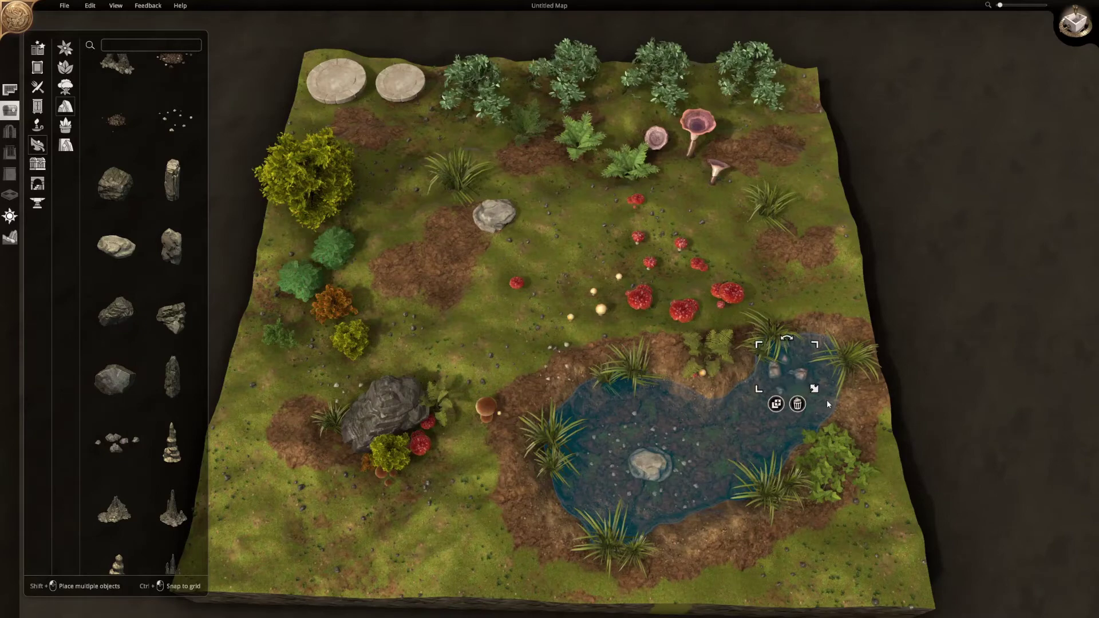
{"action": "left_click", "coordinate": [805, 384]}
{"action": "left_click_drag", "start_coordinate": [781, 373], "coordinate": [784, 390]}
{"action": "key", "text": "d"}
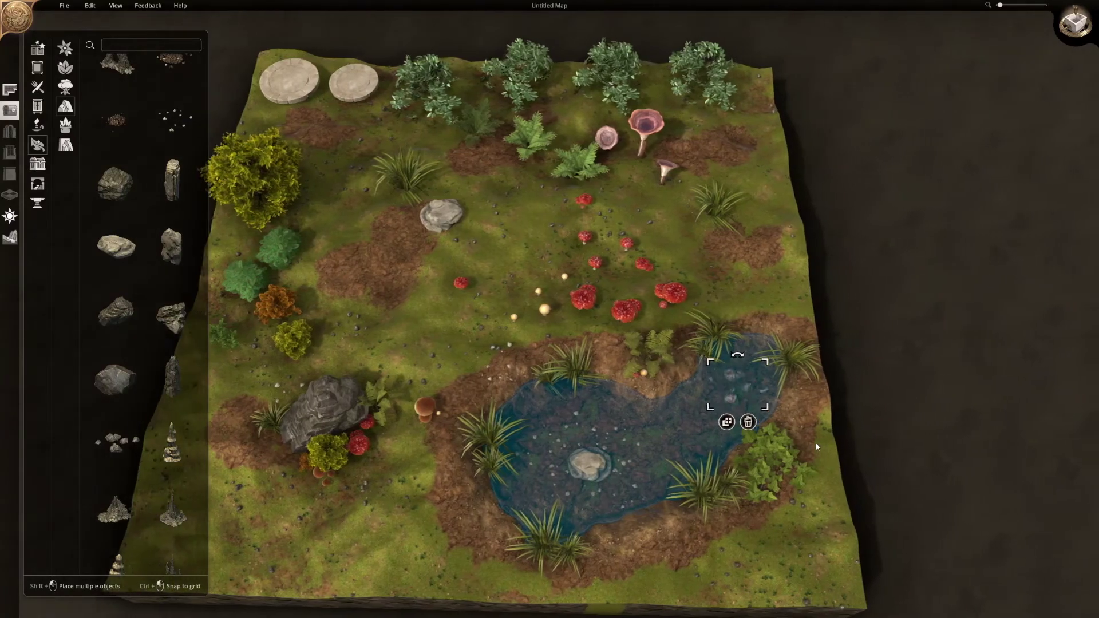
{"action": "scroll", "coordinate": [779, 444], "scroll_direction": "up", "scroll_amount": 5}
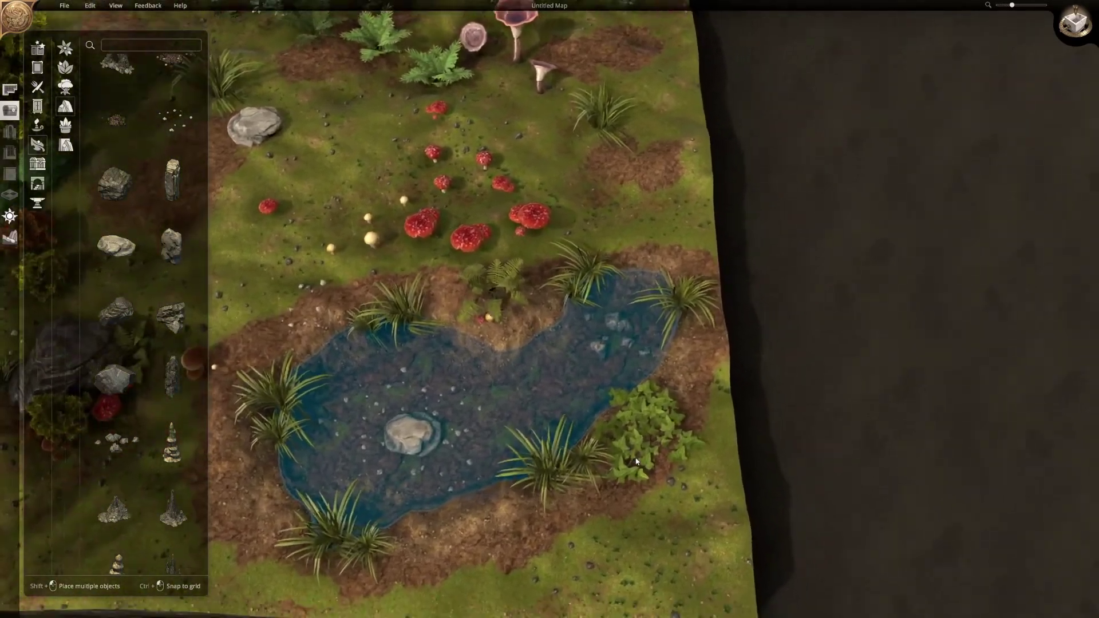
{"action": "scroll", "coordinate": [627, 449], "scroll_direction": "up", "scroll_amount": 4}
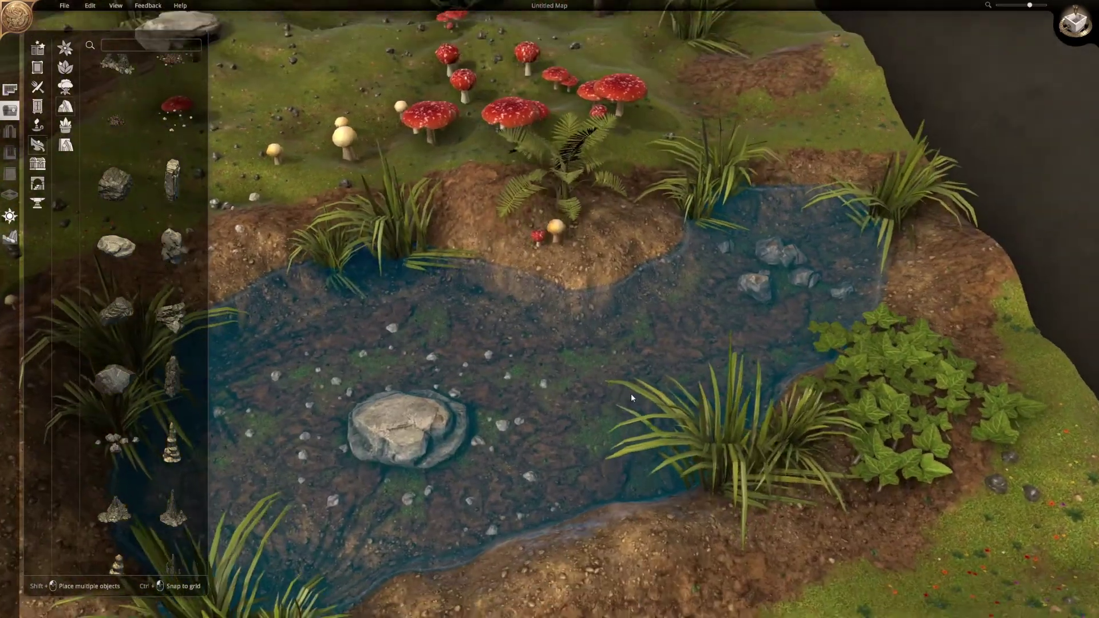
- Place a large dark rock in the central dirt patch beside the flat pale rock
{"action": "key", "text": "a"}
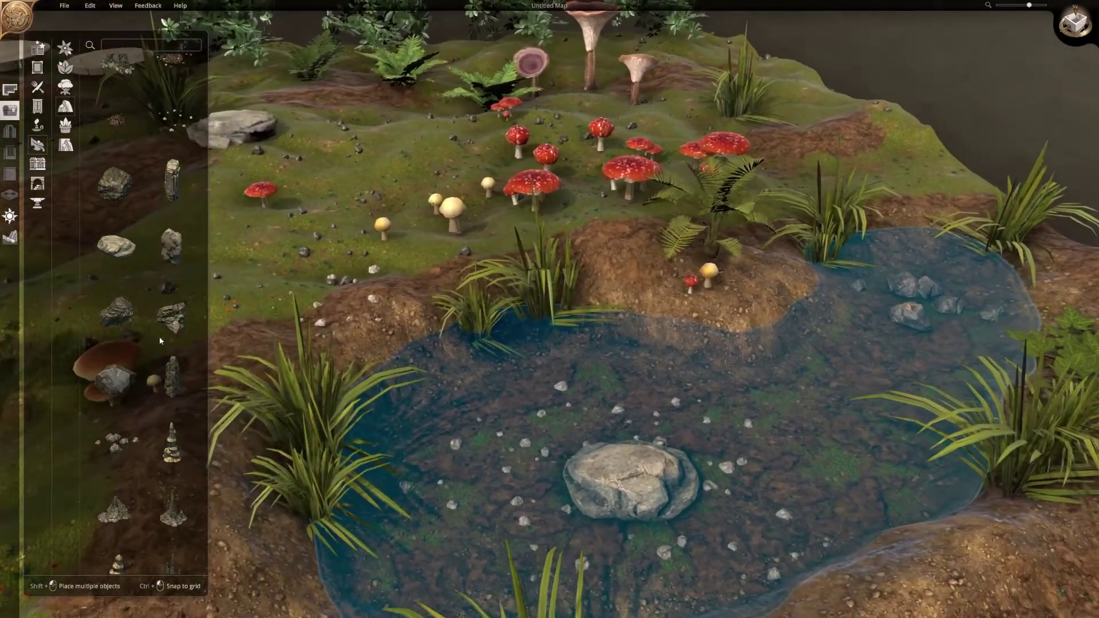
{"action": "scroll", "coordinate": [155, 407], "scroll_direction": "down", "scroll_amount": 1}
{"action": "scroll", "coordinate": [156, 408], "scroll_direction": "down", "scroll_amount": 1}
{"action": "key", "text": "a"}
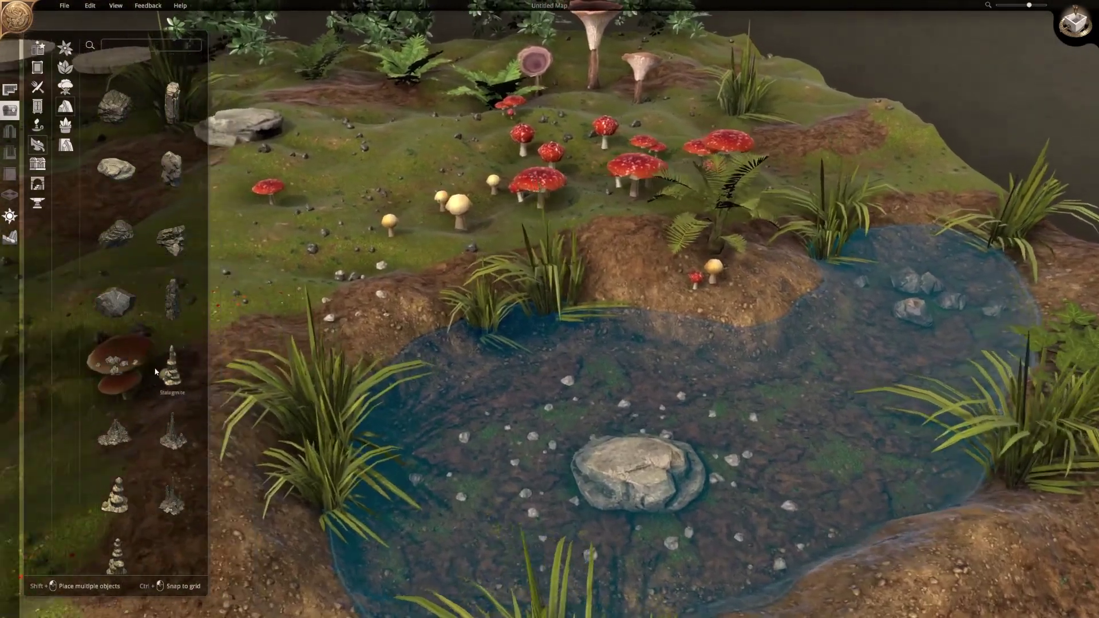
{"action": "scroll", "coordinate": [143, 510], "scroll_direction": "down", "scroll_amount": 1}
{"action": "scroll", "coordinate": [119, 438], "scroll_direction": "up", "scroll_amount": 2}
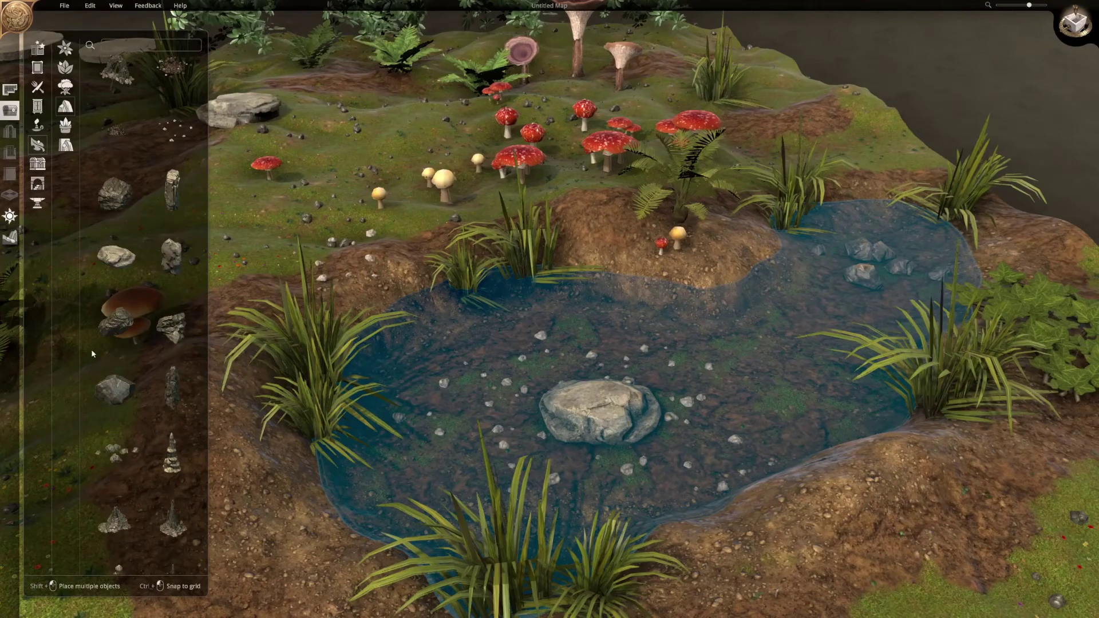
{"action": "key", "text": "a"}
{"action": "left_click", "coordinate": [113, 199]}
{"action": "key", "text": "w"}
{"action": "key", "text": "a"}
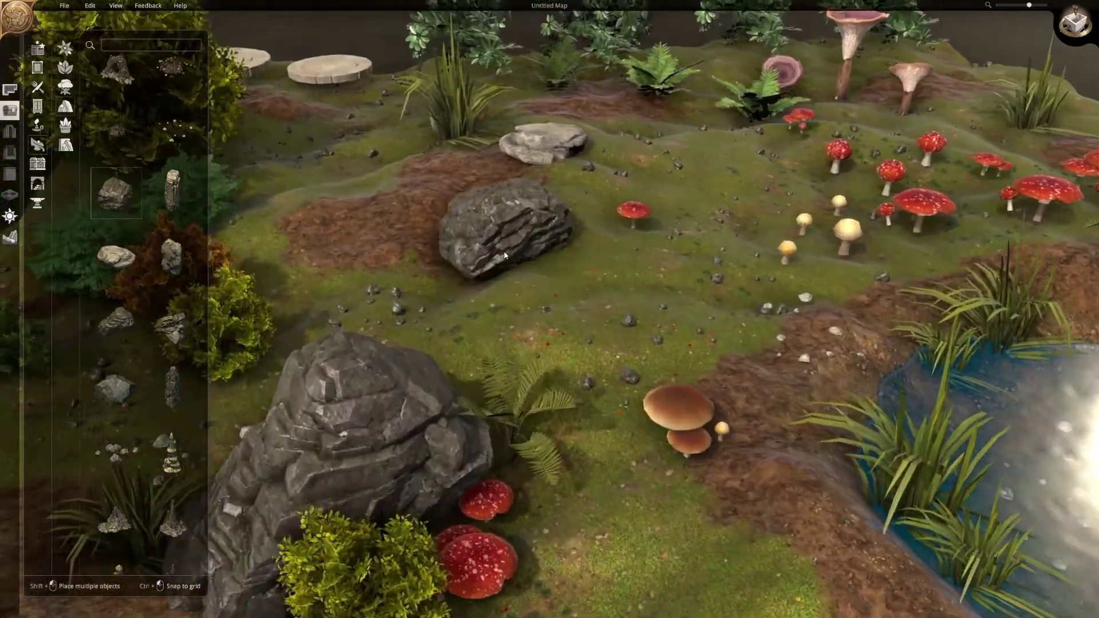
{"action": "key", "text": "w"}
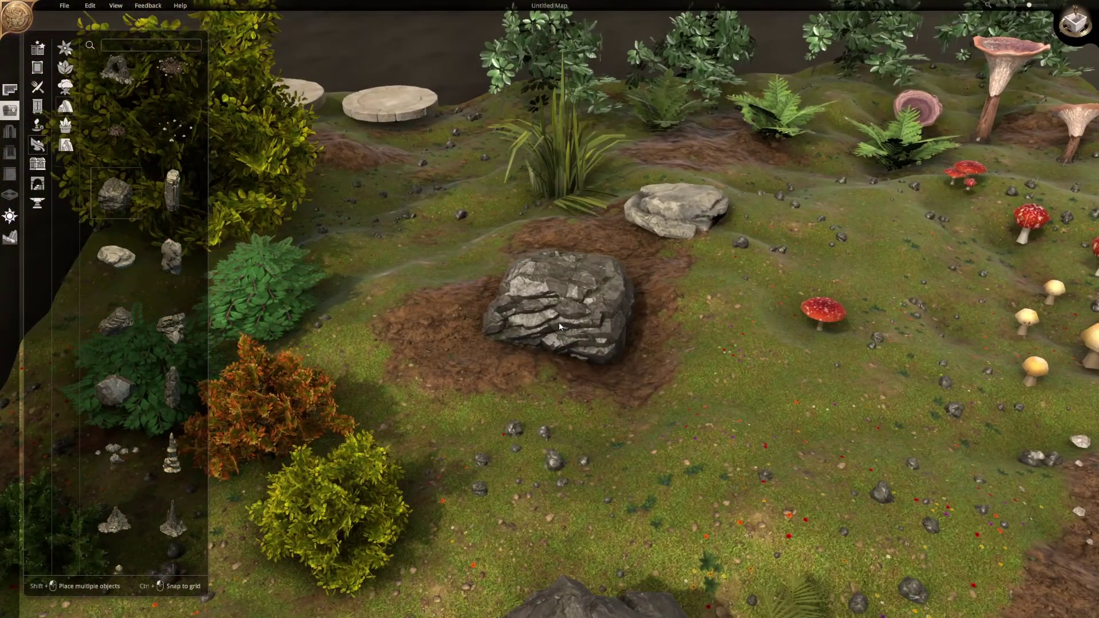
{"action": "left_click", "coordinate": [558, 321]}
- Place a cluster of small rocks against the side of the dark rock in the central dirt patch
{"action": "key", "text": "d"}
{"action": "key", "text": "w"}
{"action": "left_click", "coordinate": [111, 457]}
{"action": "key", "text": "w"}
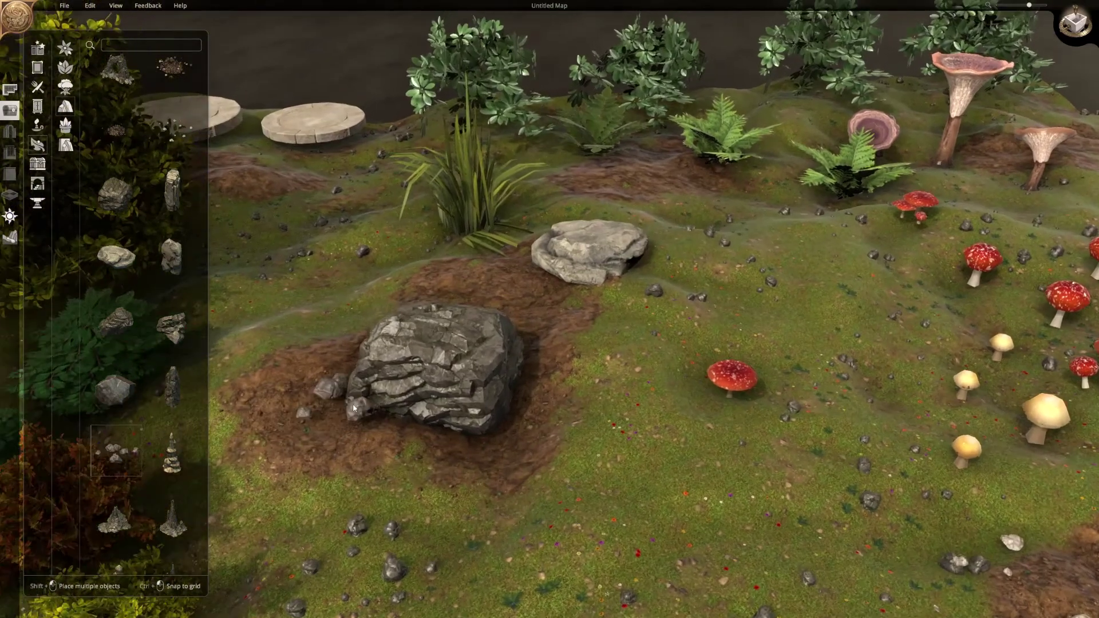
{"action": "left_click", "coordinate": [369, 410]}
{"action": "key", "text": "s"}
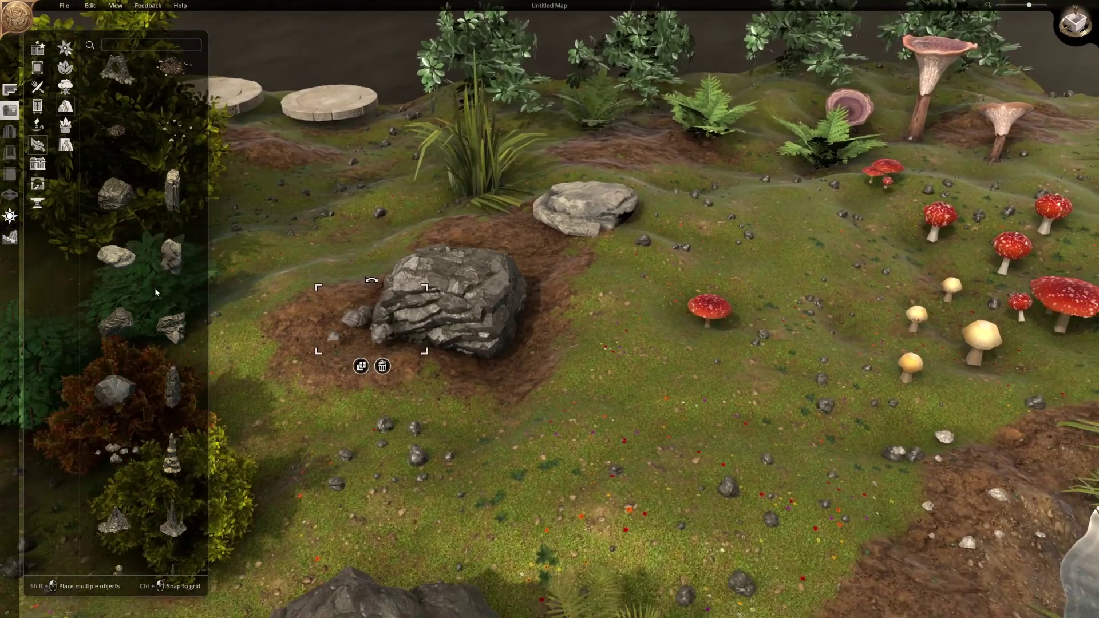
- Scatter small pebbles in front of, beside and behind the dark rock on the central dirt patch
{"action": "left_click", "coordinate": [174, 130]}
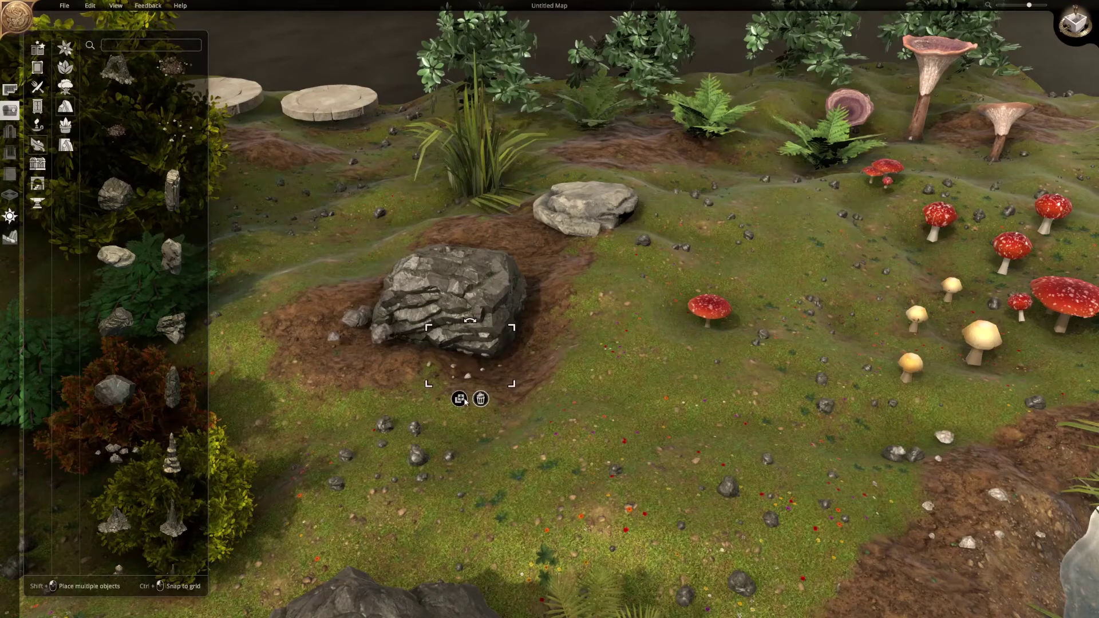
{"action": "left_click", "coordinate": [492, 369]}
{"action": "left_click", "coordinate": [547, 375]}
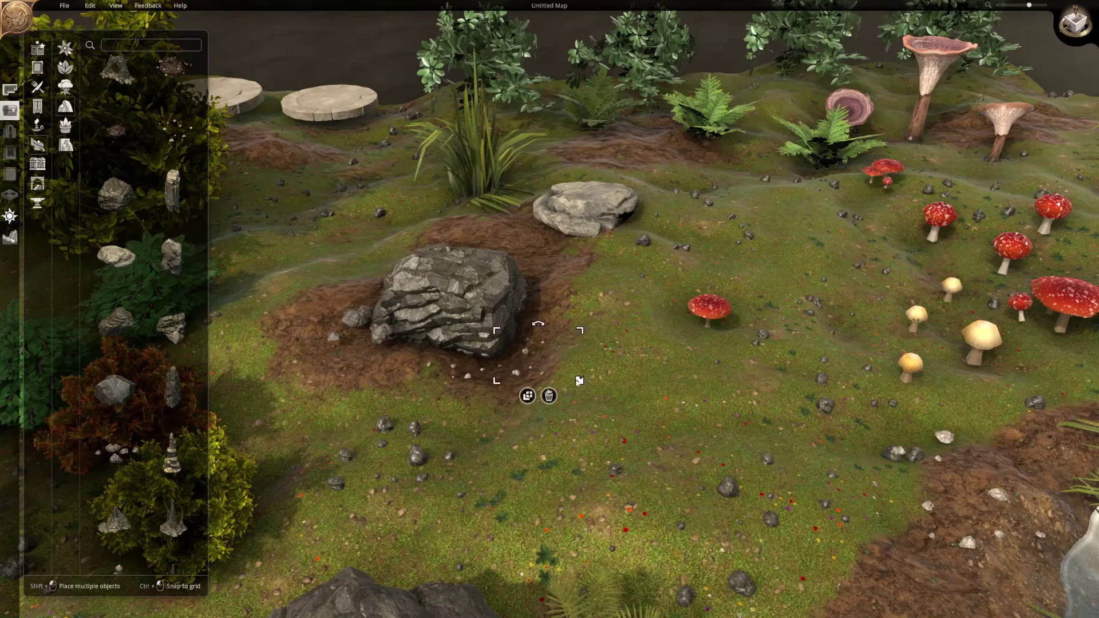
{"action": "scroll", "coordinate": [618, 358], "scroll_direction": "up", "scroll_amount": 5}
{"action": "key", "text": "a"}
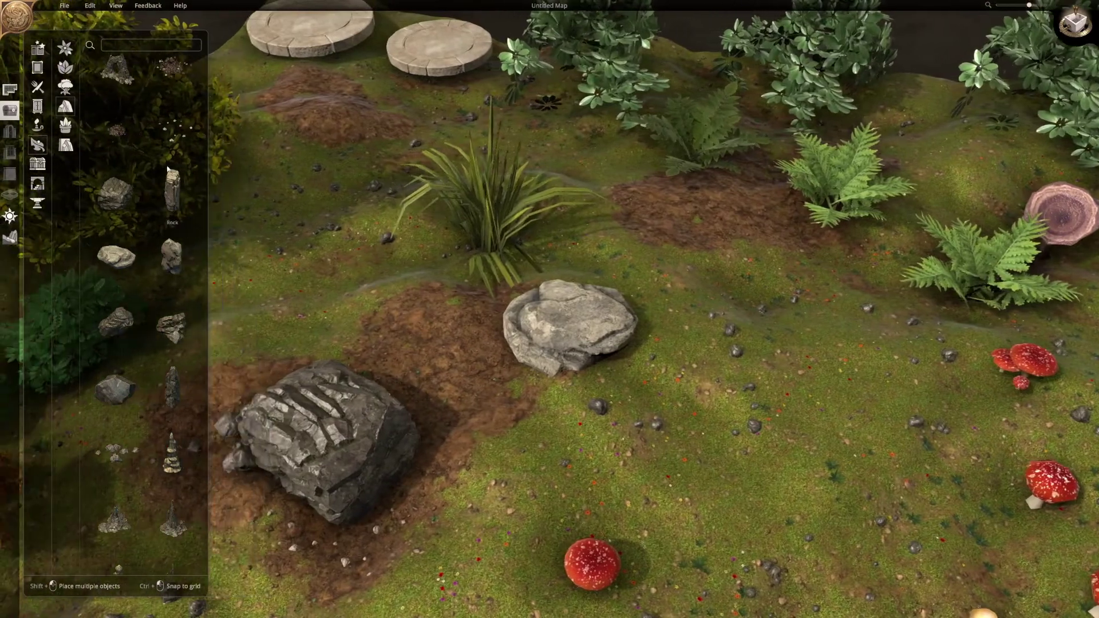
{"action": "left_click", "coordinate": [173, 144]}
{"action": "left_click", "coordinate": [395, 372]}
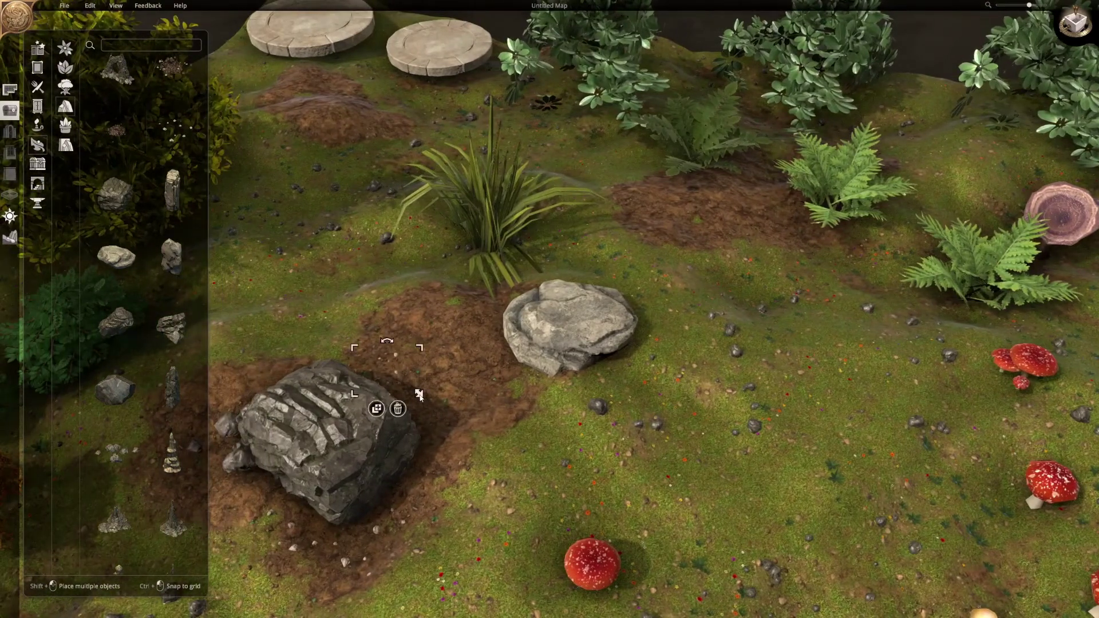
{"action": "left_click_drag", "start_coordinate": [420, 395], "coordinate": [424, 399]}
{"action": "left_click", "coordinate": [446, 419]}
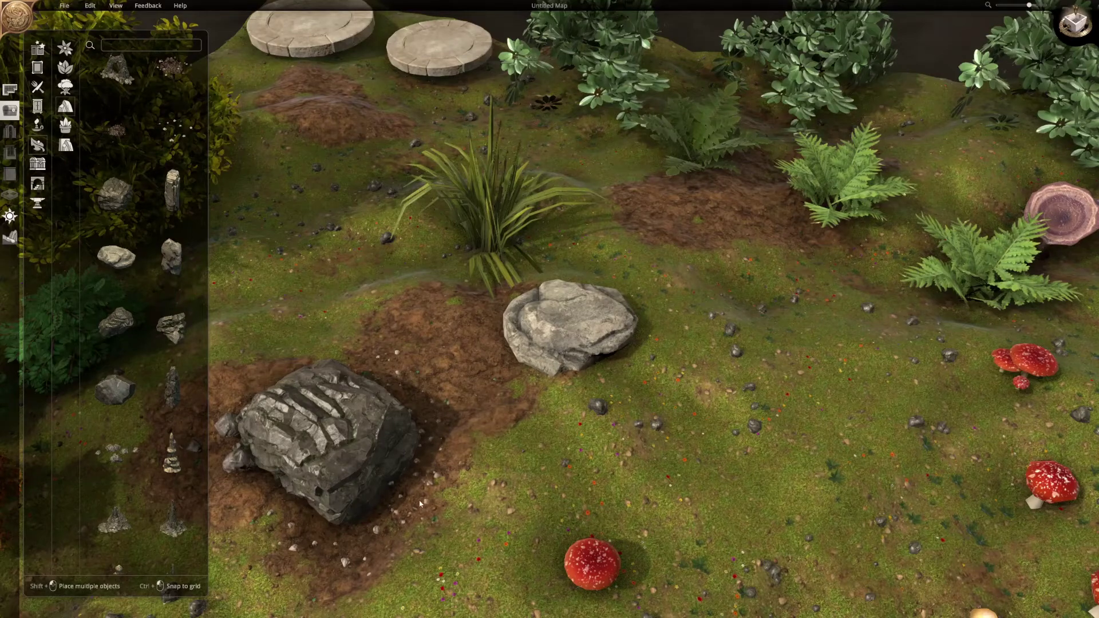
- Place a cluster of small rocks on the dirt patch beside the back-row ferns
{"action": "scroll", "coordinate": [405, 528], "scroll_direction": "down", "scroll_amount": 5}
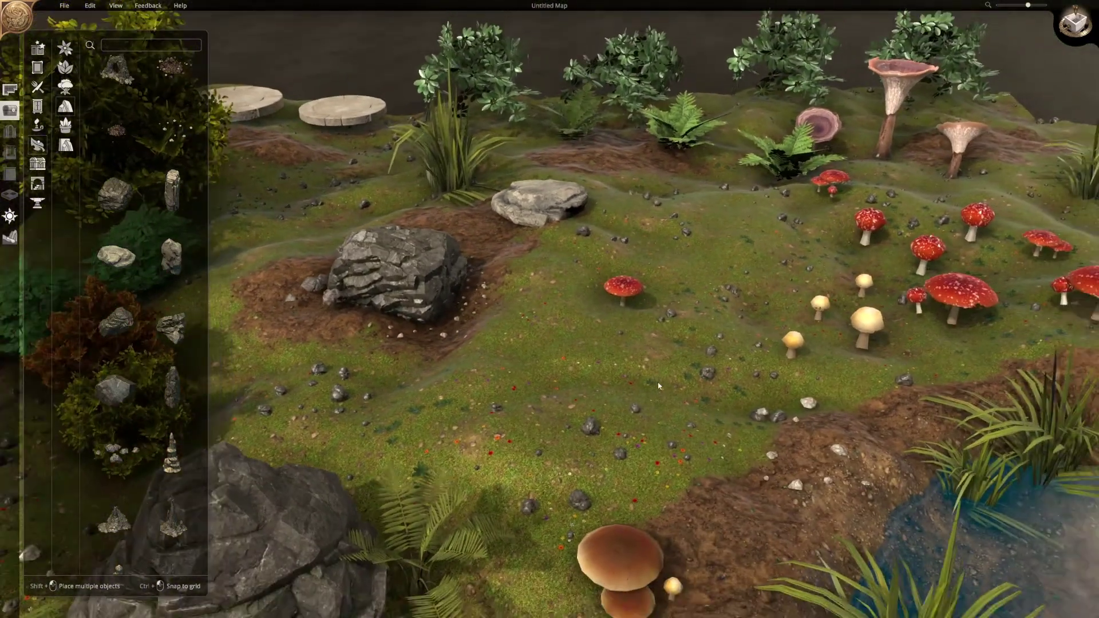
{"action": "middle_click_drag", "start_coordinate": [658, 385], "coordinate": [641, 441]}
{"action": "scroll", "coordinate": [619, 400], "scroll_direction": "down", "scroll_amount": 1}
{"action": "right_click_drag", "start_coordinate": [620, 400], "coordinate": [567, 504]}
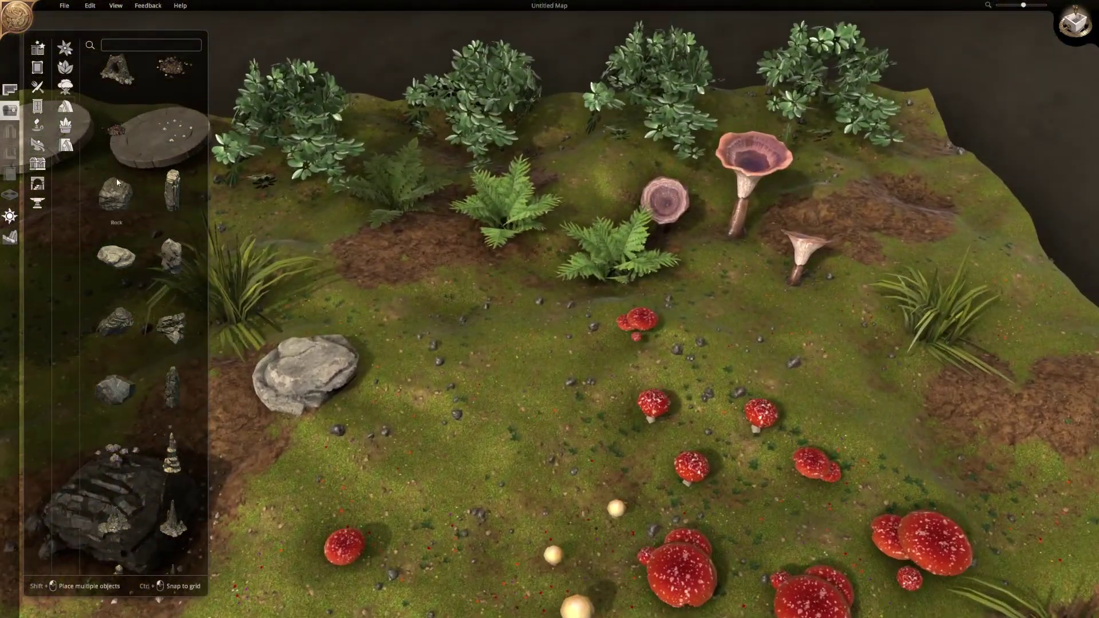
{"action": "key", "text": "a"}
{"action": "key", "text": "w"}
{"action": "scroll", "coordinate": [150, 110], "scroll_direction": "up", "scroll_amount": 3}
{"action": "scroll", "coordinate": [153, 107], "scroll_direction": "down", "scroll_amount": 4}
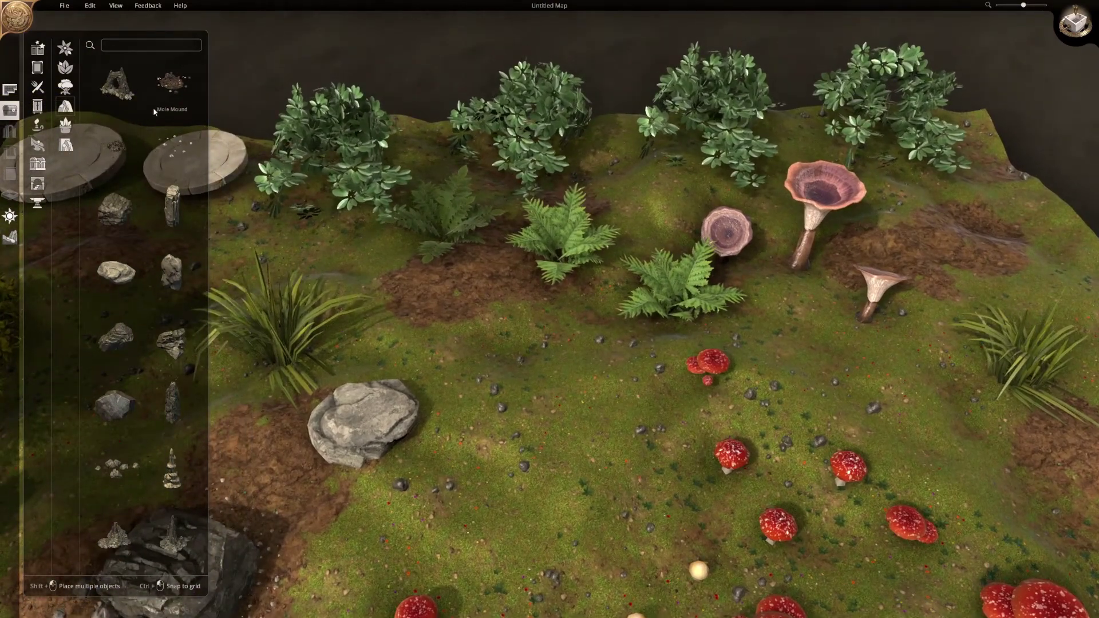
{"action": "key", "text": "s"}
{"action": "scroll", "coordinate": [148, 358], "scroll_direction": "down", "scroll_amount": 1}
{"action": "left_click", "coordinate": [123, 430]}
{"action": "key", "text": "d"}
{"action": "key", "text": "s"}
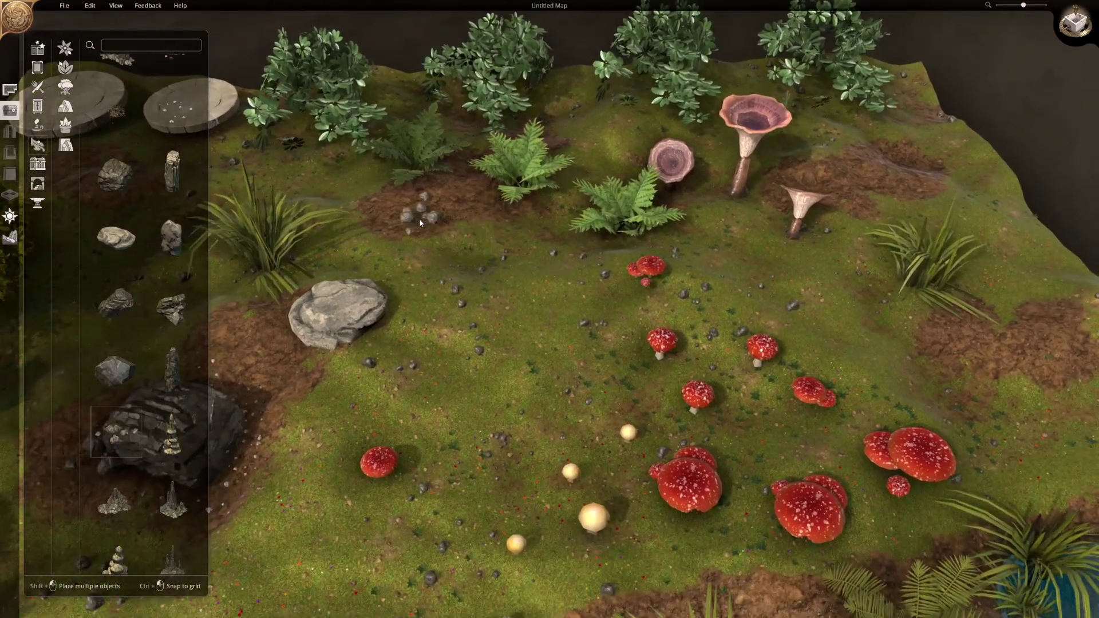
{"action": "left_click", "coordinate": [394, 221]}
- Duplicate the rock cluster to the edge of the dirt patch behind the large red mushrooms and enlarge the copy
{"action": "key", "text": "w"}
{"action": "key", "text": "d"}
{"action": "key", "text": "s"}
{"action": "key", "text": "w"}
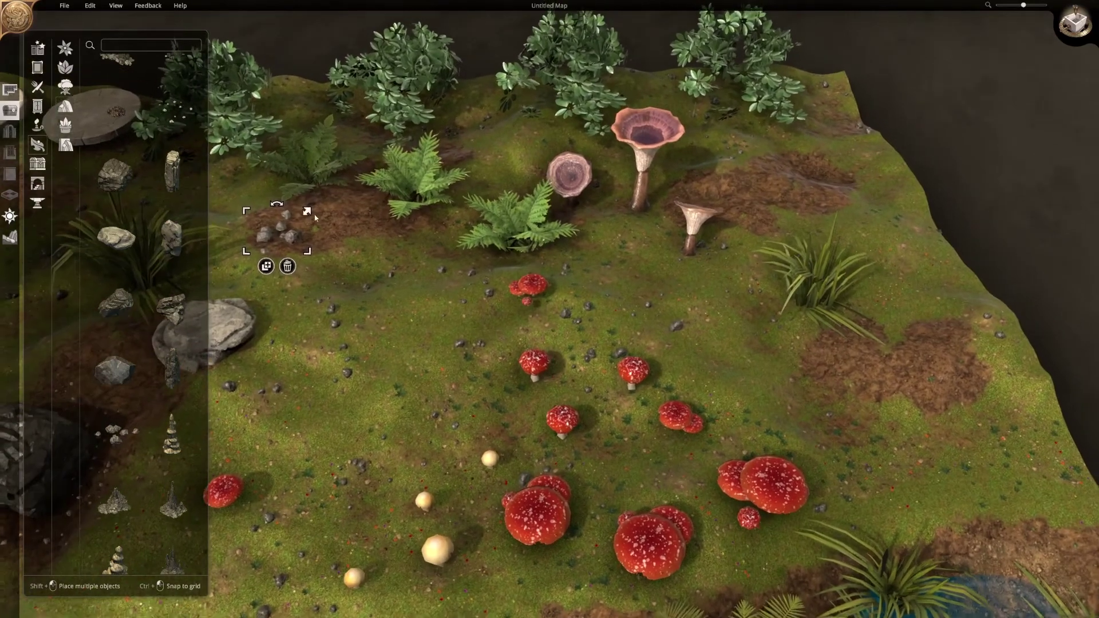
{"action": "left_click", "coordinate": [268, 271]}
{"action": "key", "text": "d"}
{"action": "key", "text": "s"}
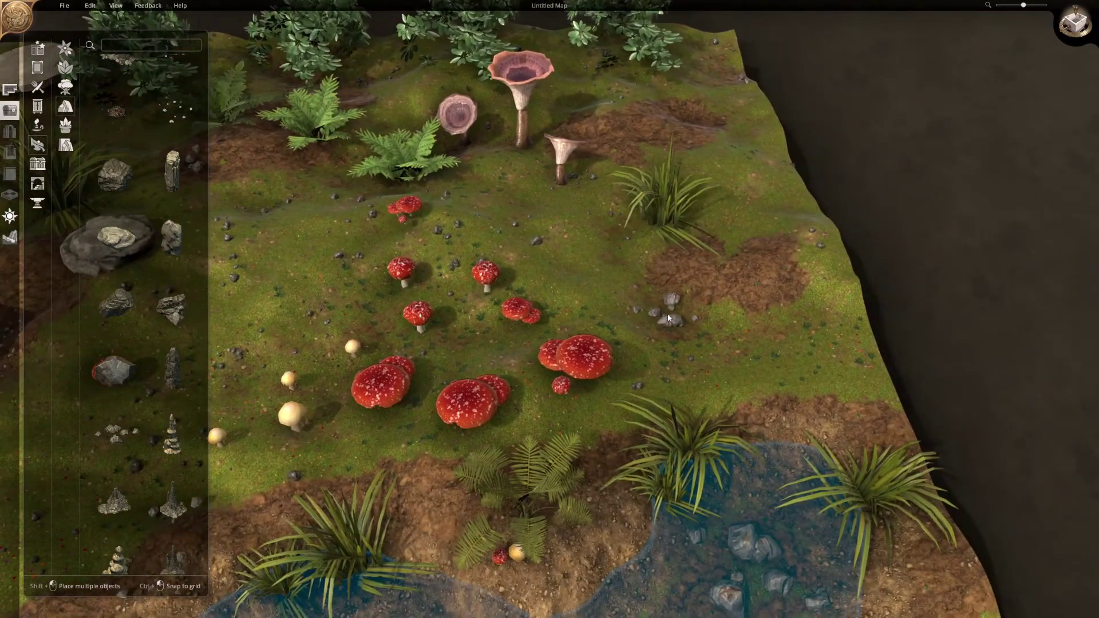
{"action": "left_click", "coordinate": [674, 316]}
{"action": "key", "text": "s"}
{"action": "key", "text": "a"}
{"action": "key", "text": "a"}
{"action": "left_click", "coordinate": [848, 311]}
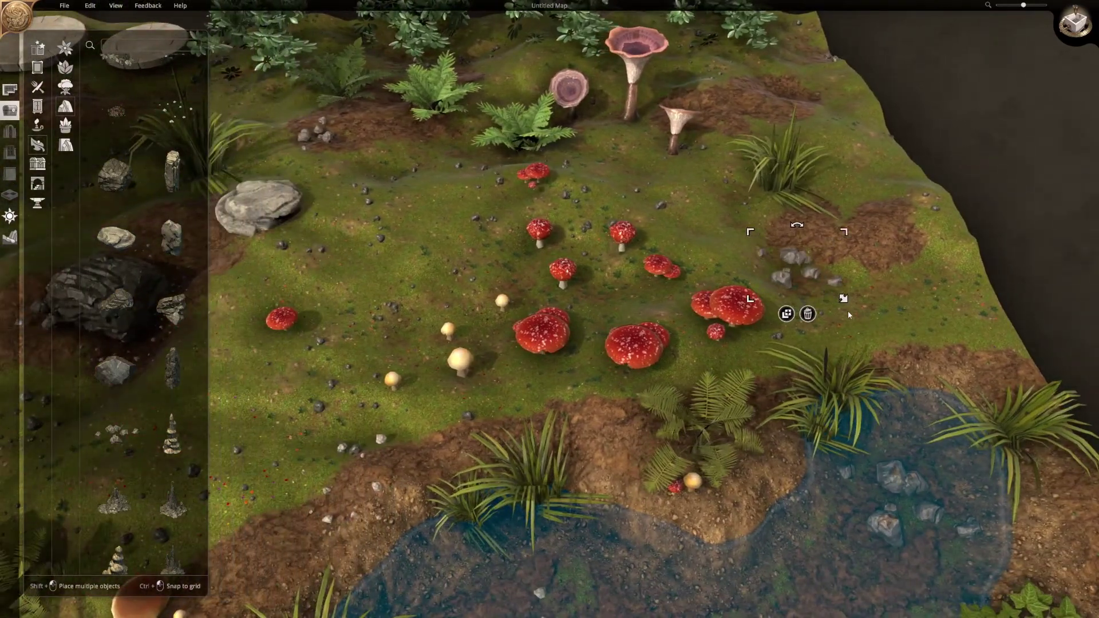
- Place a cluster of small rocks on the pond's near bank beside the grass clumps
{"action": "scroll", "coordinate": [891, 308], "scroll_direction": "down", "scroll_amount": 3}
{"action": "scroll", "coordinate": [830, 330], "scroll_direction": "down", "scroll_amount": 3}
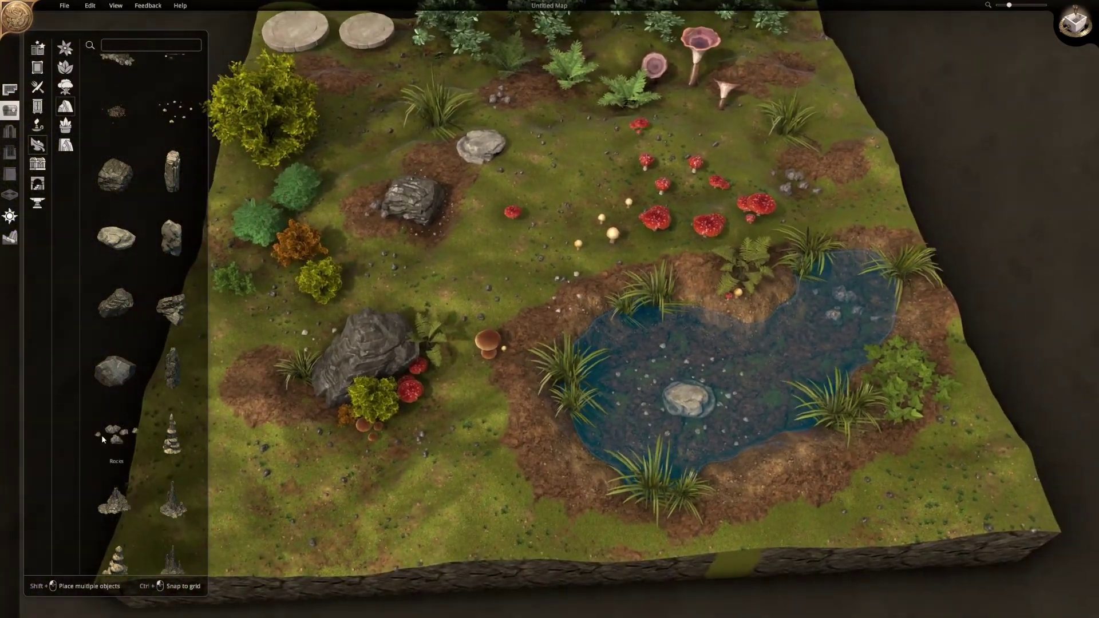
{"action": "left_click", "coordinate": [120, 438]}
{"action": "left_click", "coordinate": [739, 509]}
- Scatter small pebbles along the pond's dirt banks, starting beside the near bank's rock cluster
{"action": "left_click", "coordinate": [183, 108]}
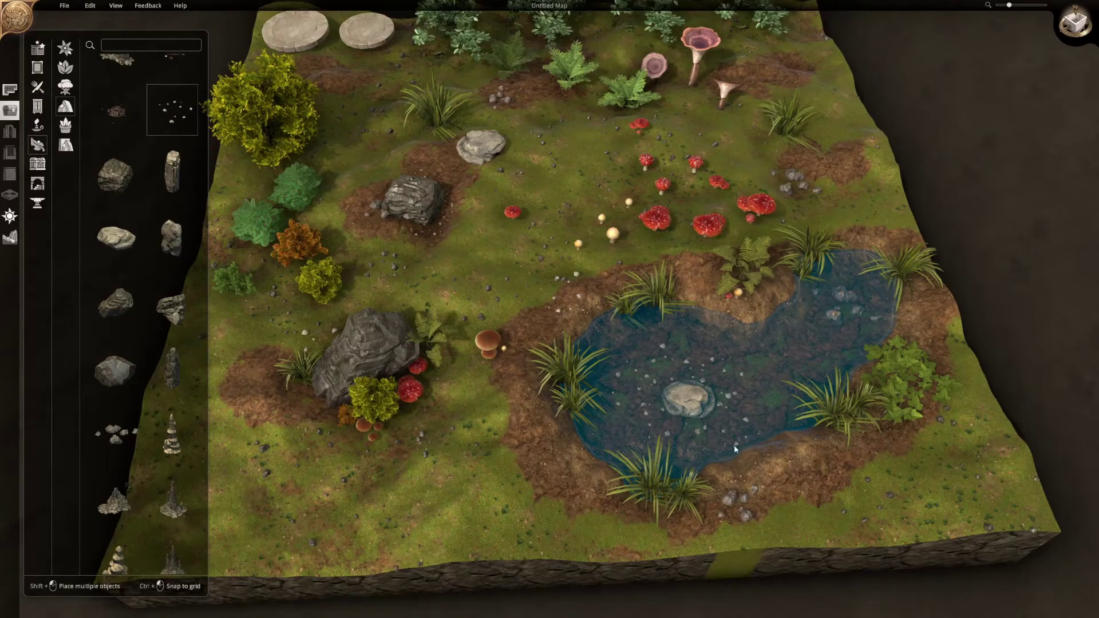
{"action": "left_click", "coordinate": [823, 474]}
{"action": "mouse_move", "coordinate": [800, 497]}
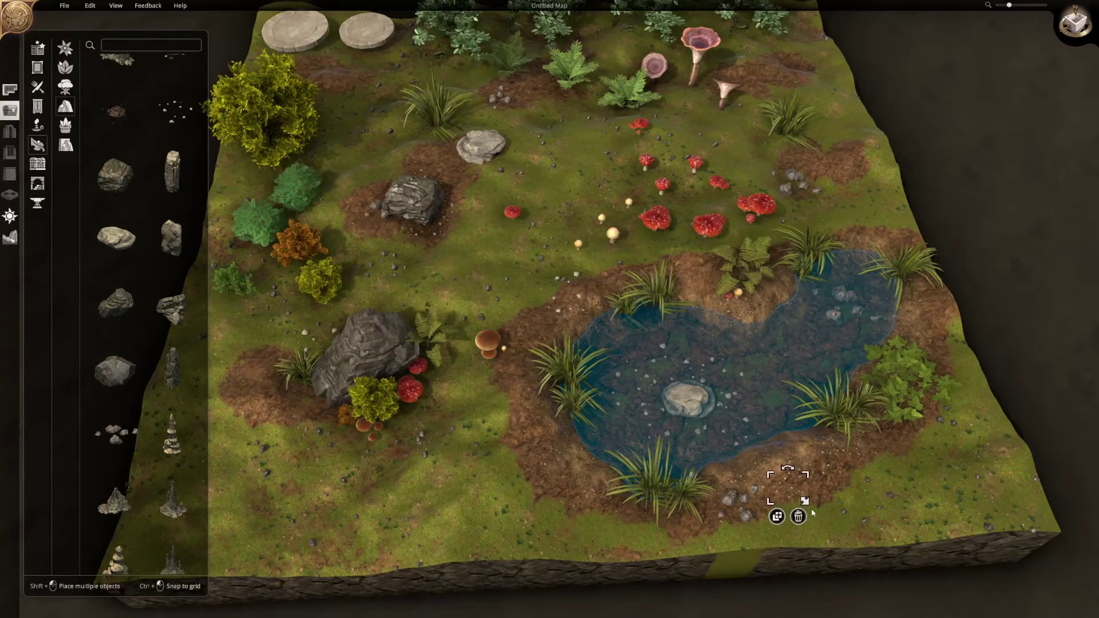
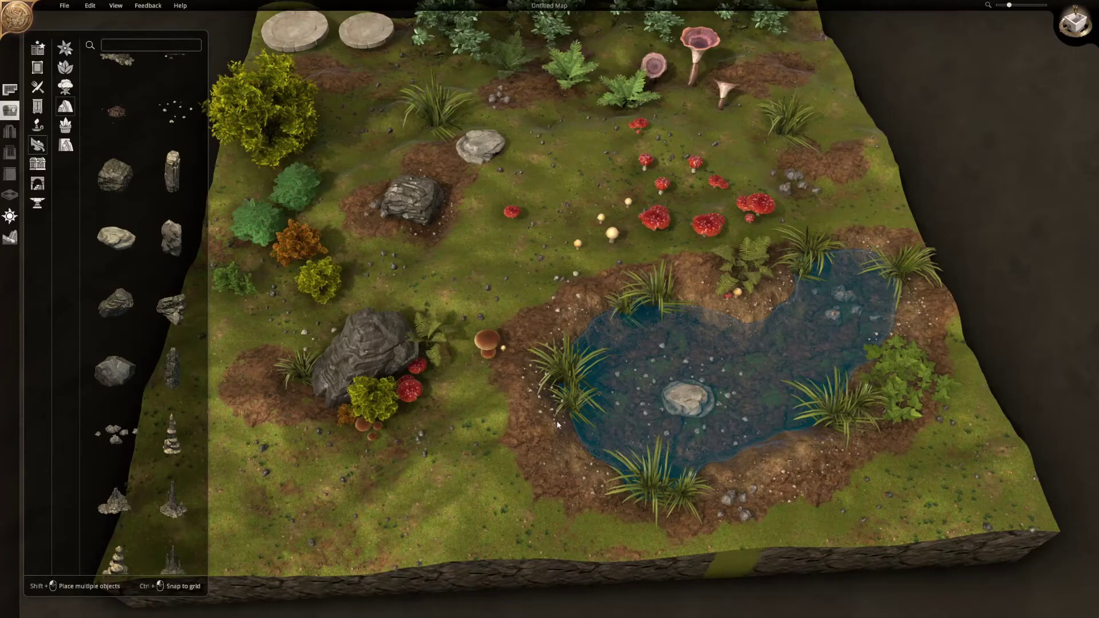
- Move the flat pale rock fully onto the central dirt patch, behind the dark rock
{"action": "key", "text": "a"}
{"action": "key", "text": "w"}
{"action": "key", "text": "a"}
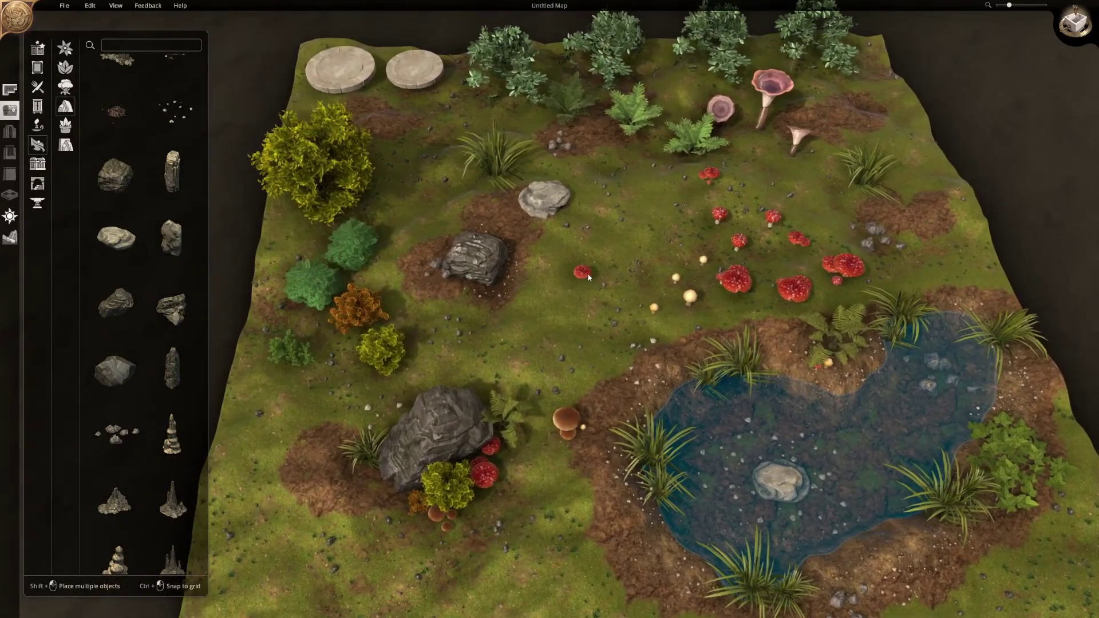
{"action": "key", "text": "a"}
{"action": "key", "text": "w"}
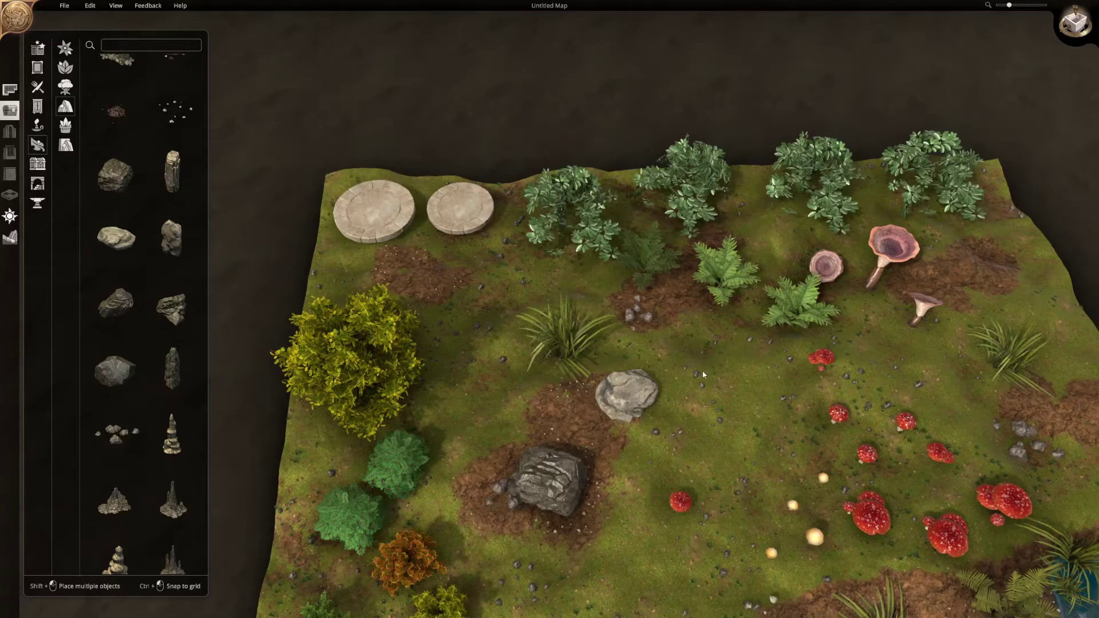
{"action": "key", "text": "s"}
{"action": "left_click", "coordinate": [643, 367]}
{"action": "left_click_drag", "start_coordinate": [639, 370], "coordinate": [613, 384]}
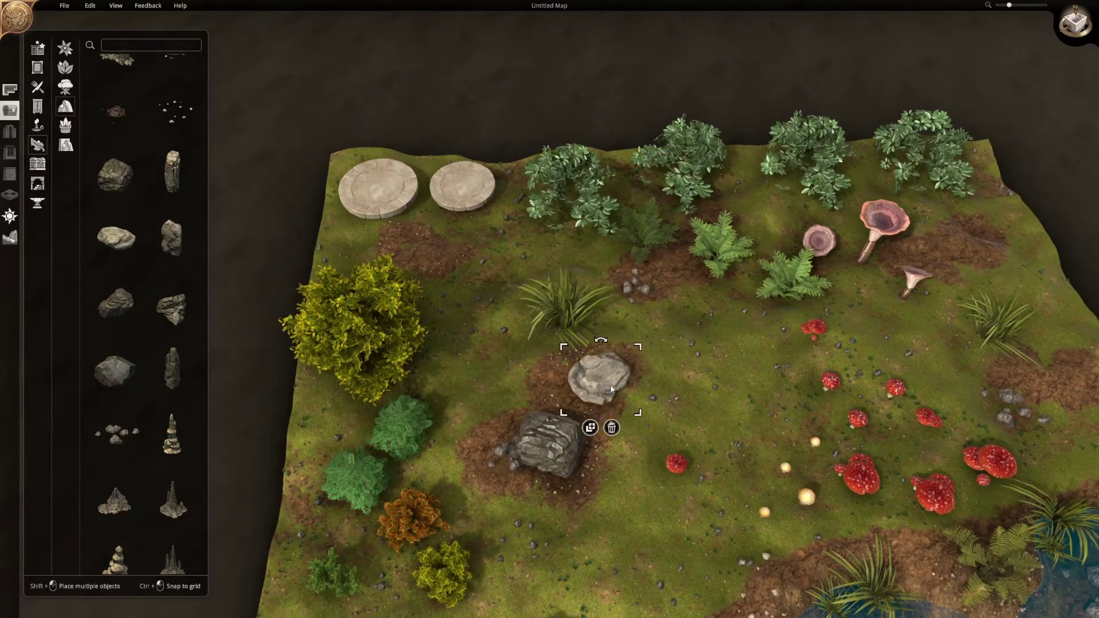
- Place a small rock and a larger jagged rock side by side on the dirt patch in front of the stone discs
{"action": "left_click", "coordinate": [116, 371]}
{"action": "key", "text": "w"}
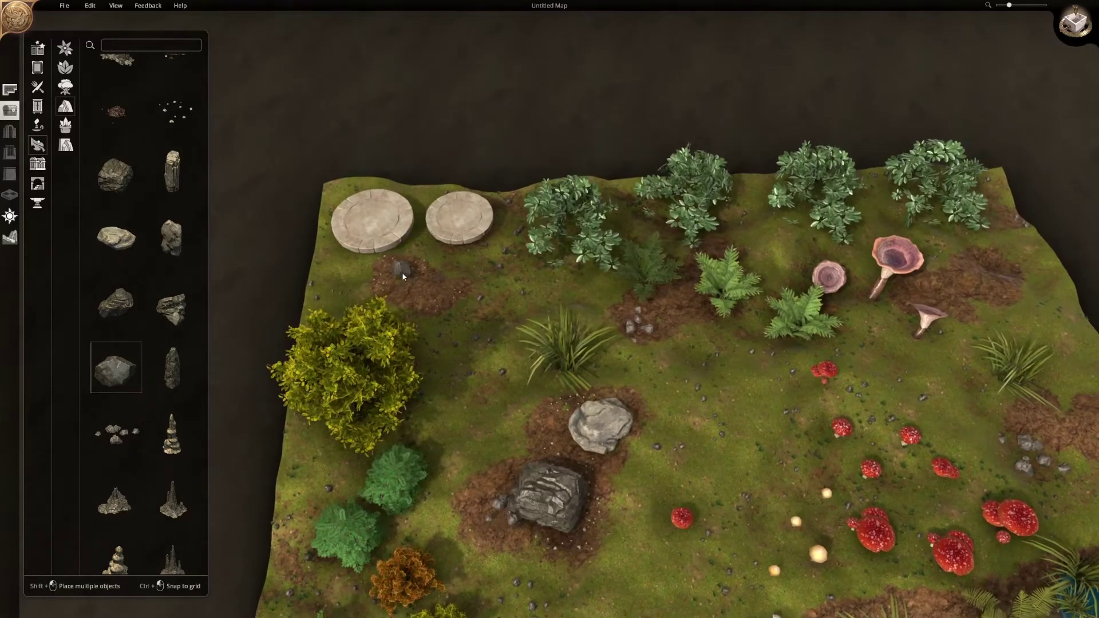
{"action": "left_click", "coordinate": [393, 294]}
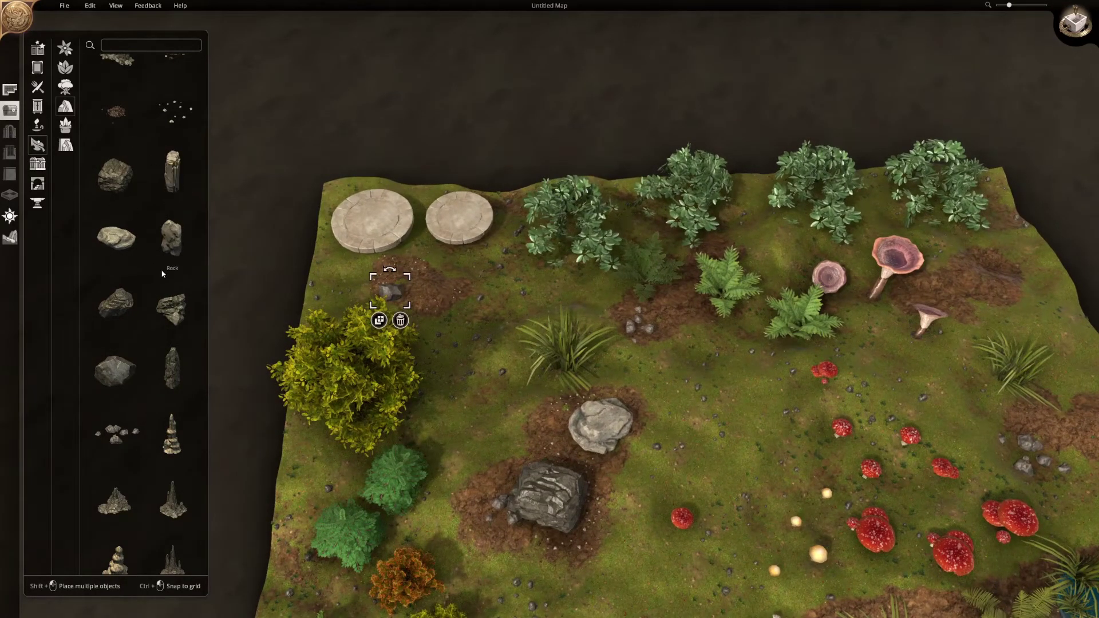
{"action": "left_click", "coordinate": [182, 316]}
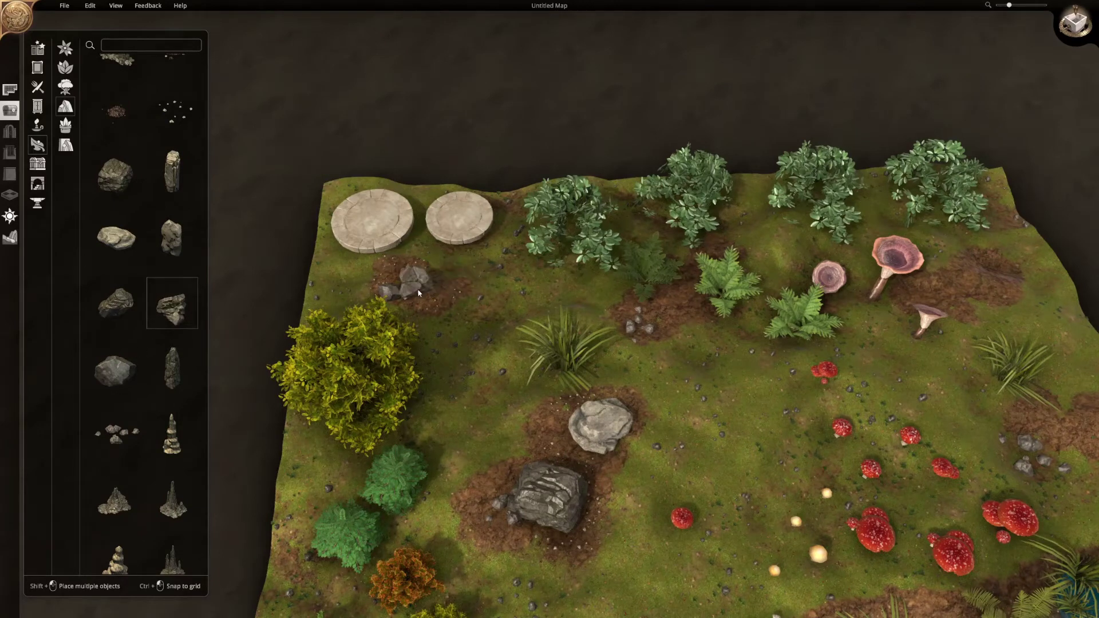
{"action": "left_click", "coordinate": [418, 287]}
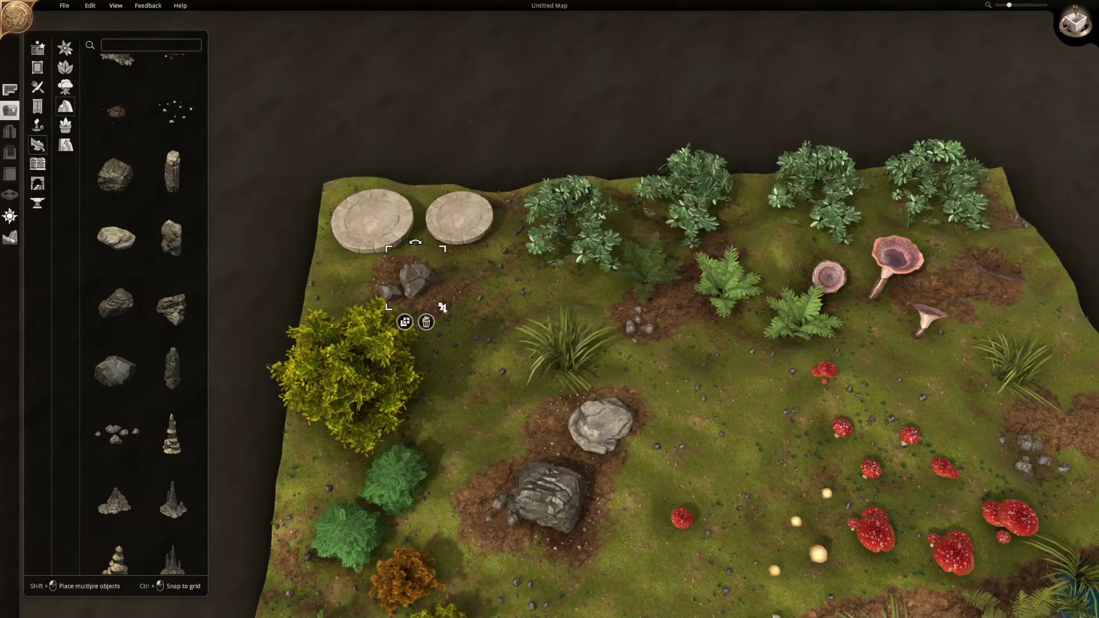
{"action": "key", "text": "s"}
{"action": "key", "text": "d"}
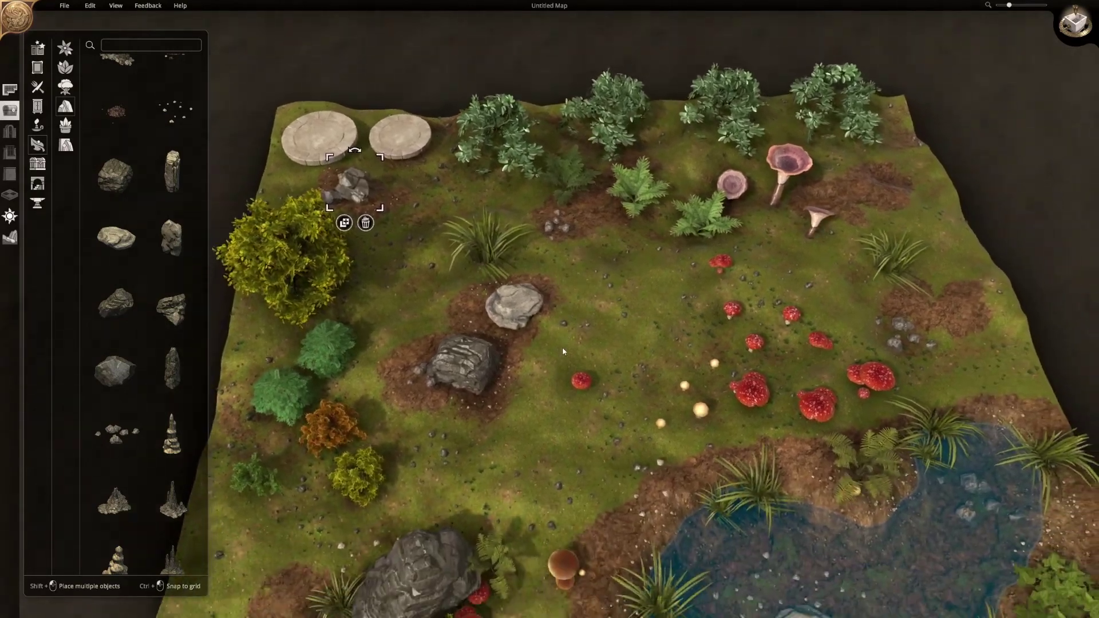
- Move the flat pale rock on the central dirt patch up against the dark layered rock
{"action": "left_click", "coordinate": [605, 319]}
{"action": "scroll", "coordinate": [604, 318], "scroll_direction": "down", "scroll_amount": 3}
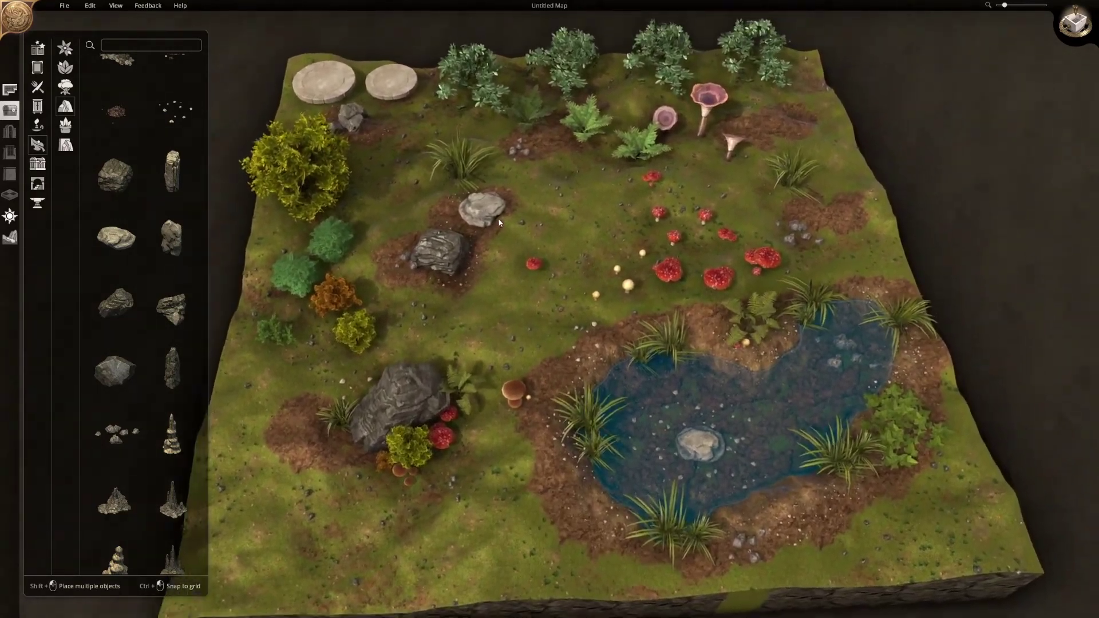
{"action": "left_click", "coordinate": [484, 232]}
{"action": "left_click_drag", "start_coordinate": [484, 232], "coordinate": [472, 235]}
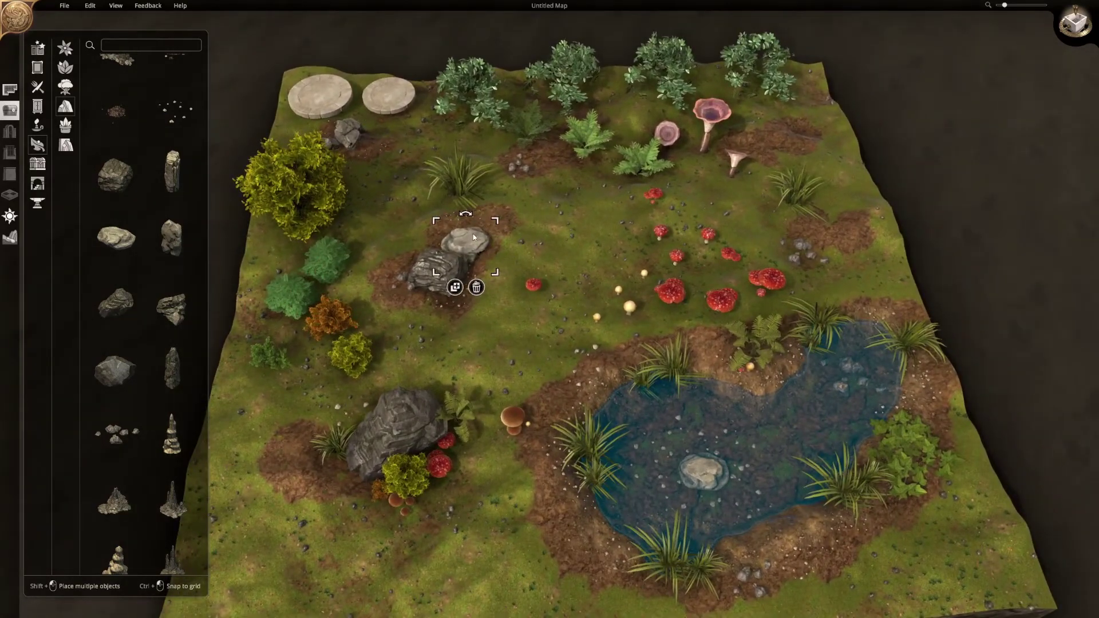
{"action": "left_click", "coordinate": [520, 215]}
- Place a jagged rock and a larger boulder together on the dirt patch beside the purple mushrooms
{"action": "key", "text": "w"}
{"action": "scroll", "coordinate": [131, 402], "scroll_direction": "up", "scroll_amount": 1}
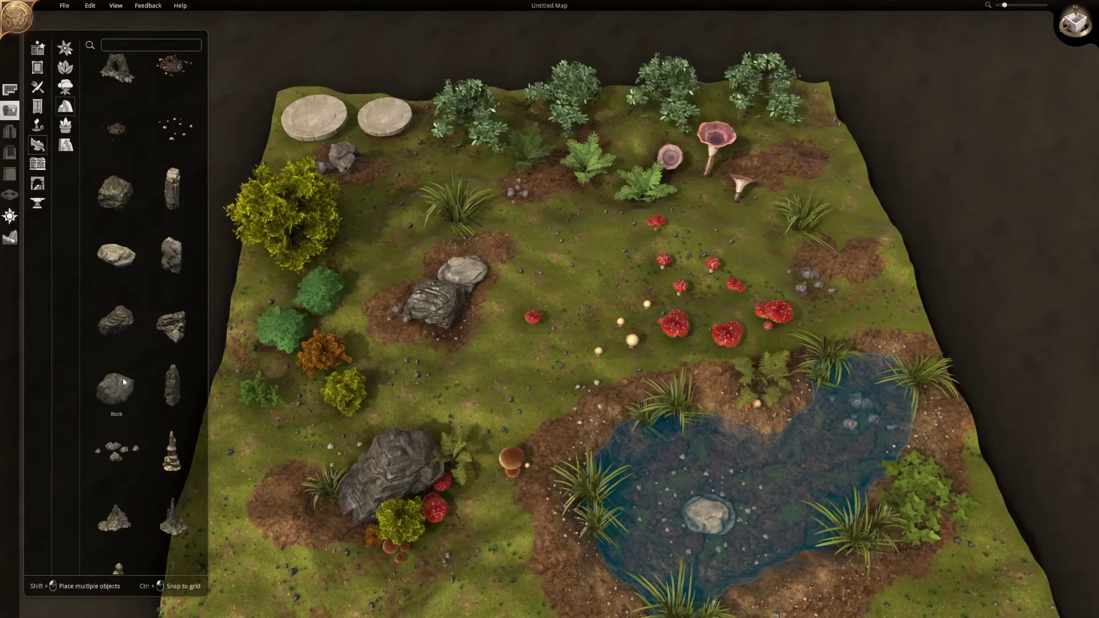
{"action": "scroll", "coordinate": [128, 327], "scroll_direction": "up", "scroll_amount": 1}
{"action": "left_click", "coordinate": [172, 343]}
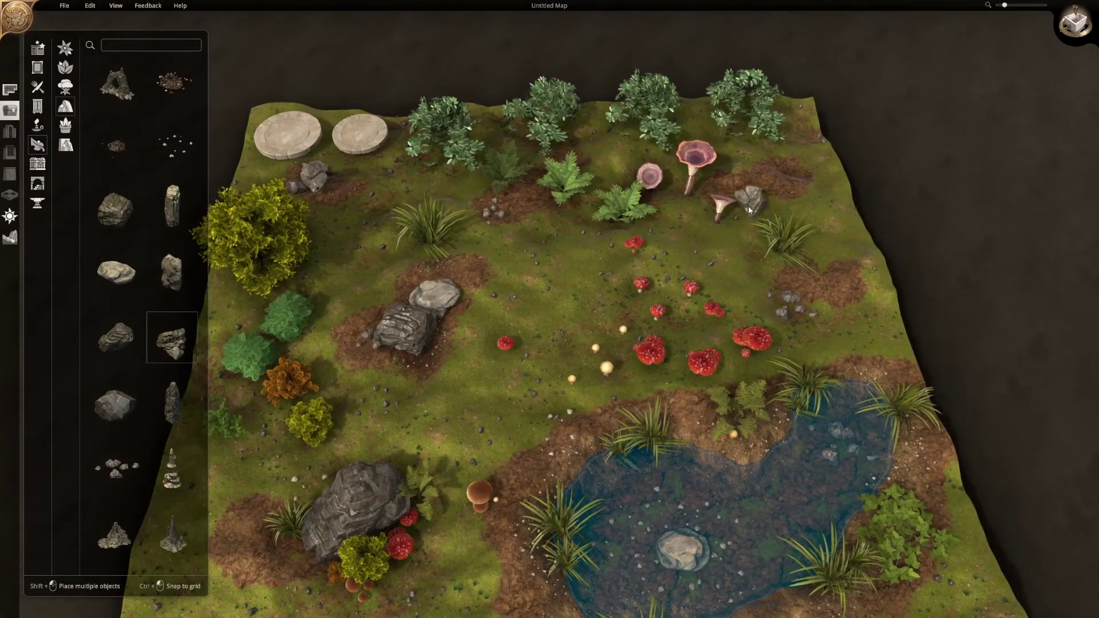
{"action": "left_click", "coordinate": [749, 197]}
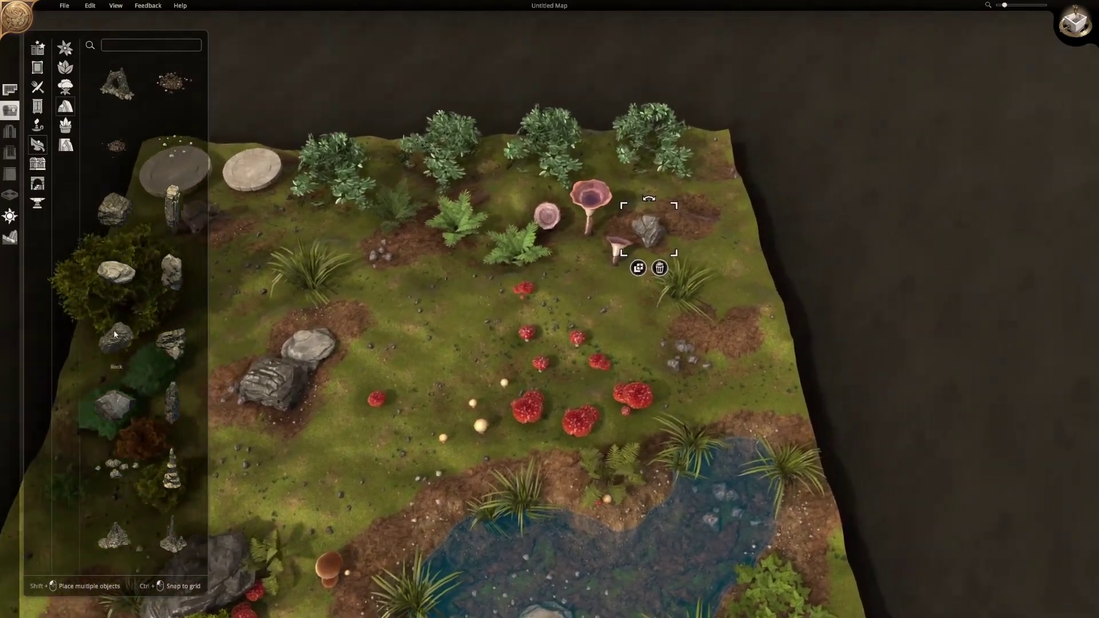
{"action": "left_click", "coordinate": [116, 337]}
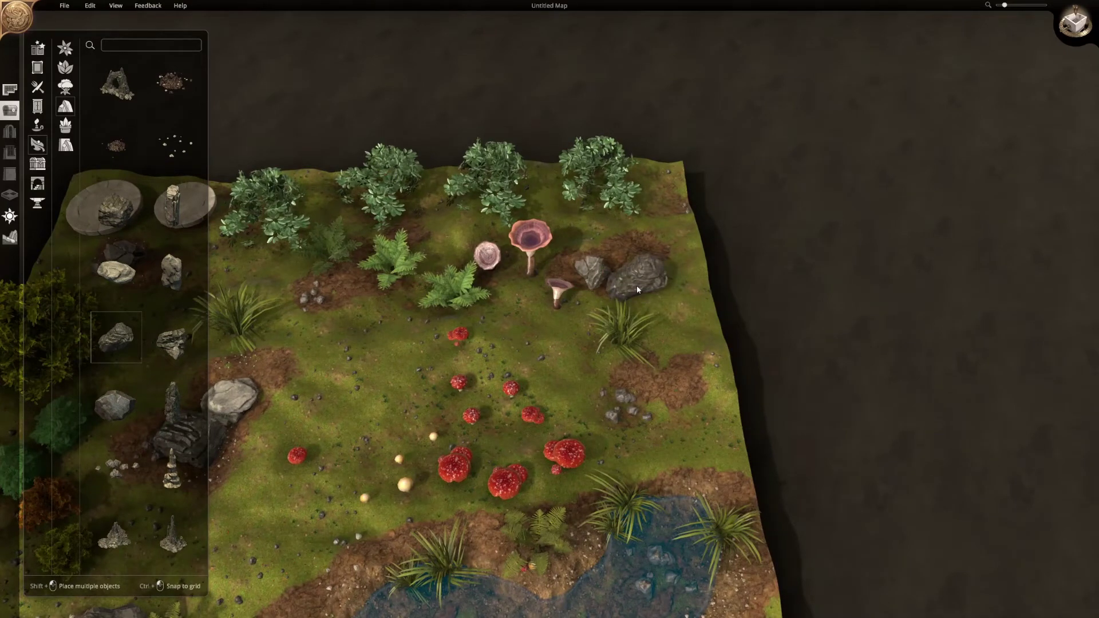
{"action": "left_click", "coordinate": [637, 285]}
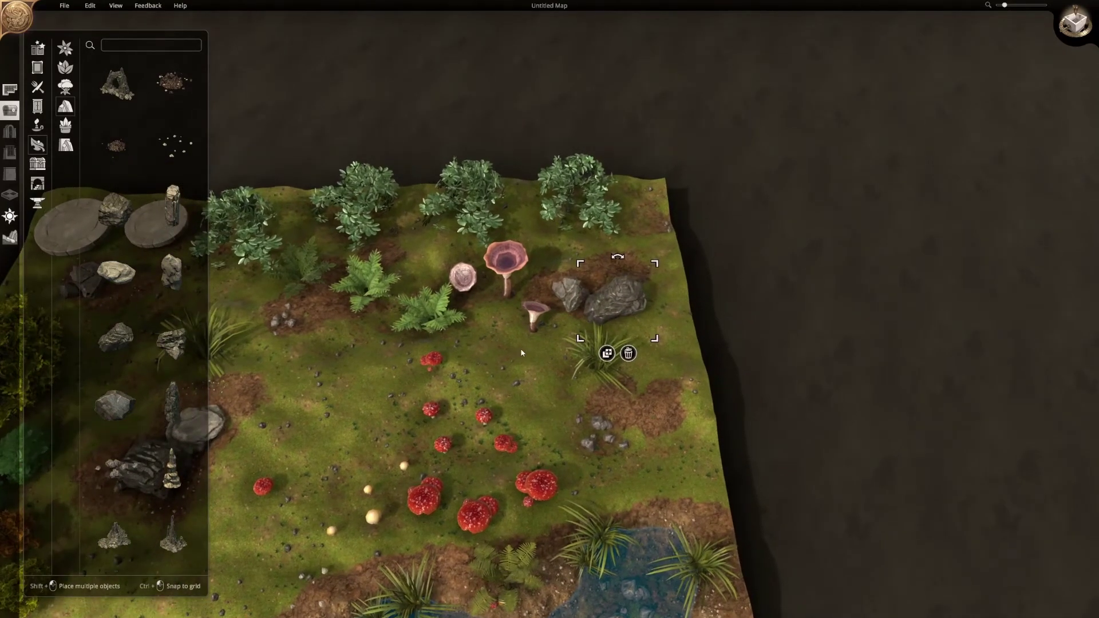
- Add a small rock cluster and pebbles at the foot of the rocks beside the small purple mushroom
{"action": "left_click", "coordinate": [116, 469]}
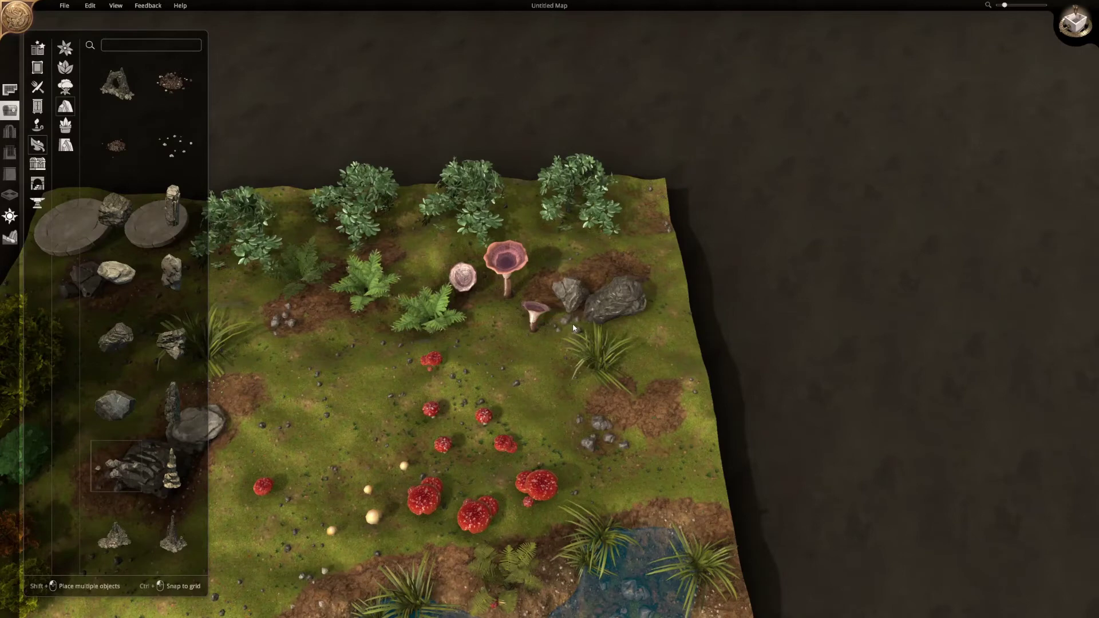
{"action": "left_click", "coordinate": [573, 324]}
{"action": "left_click", "coordinate": [191, 153]}
{"action": "left_click", "coordinate": [559, 312]}
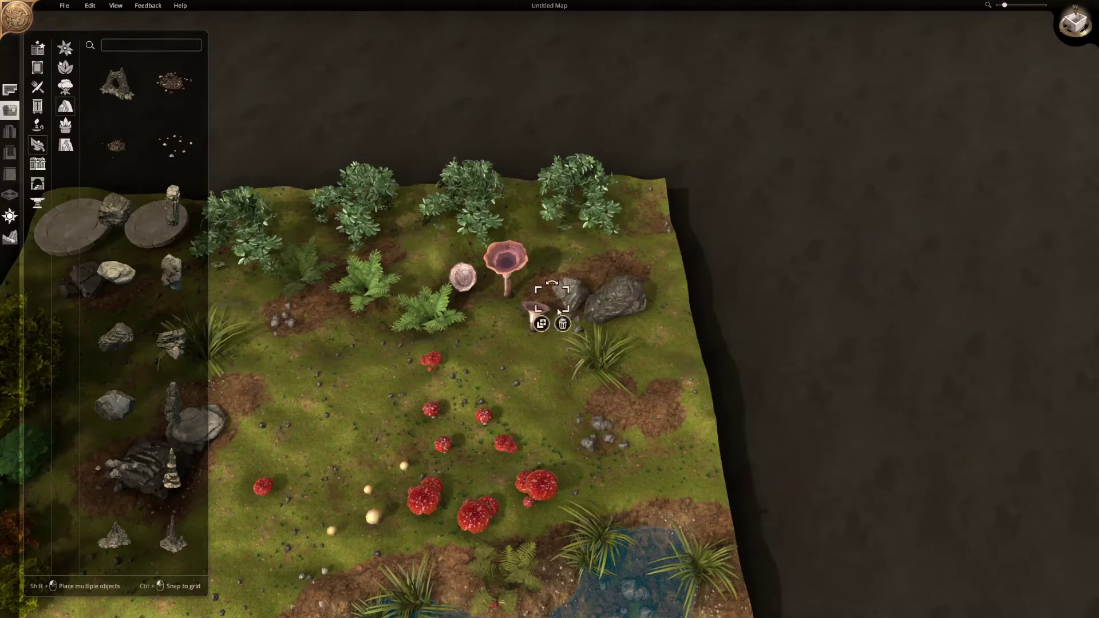
{"action": "left_click", "coordinate": [552, 326]}
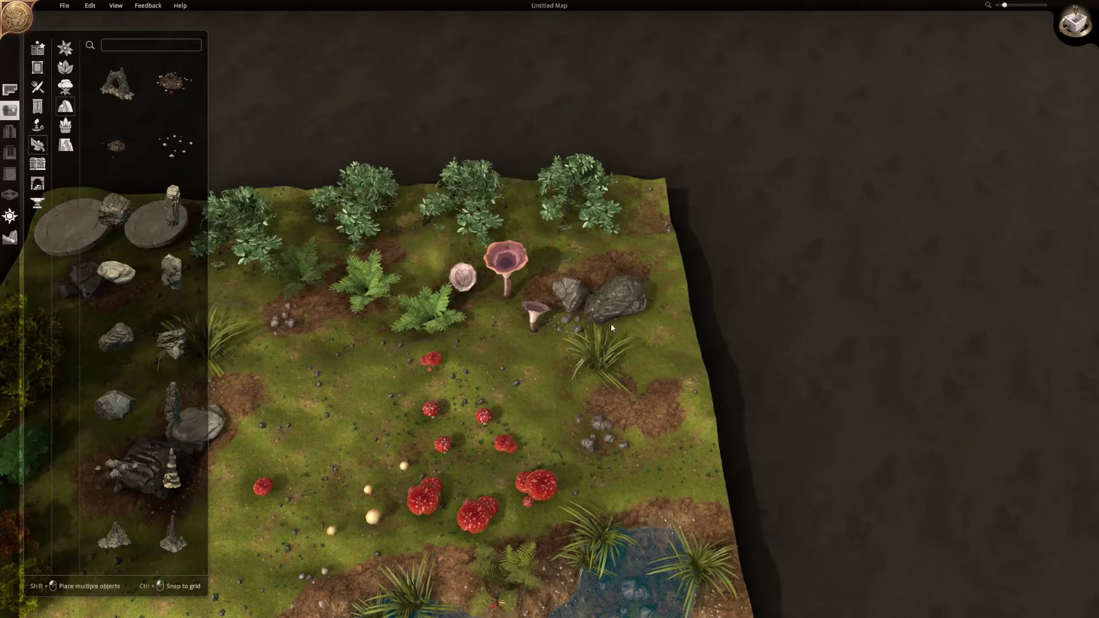
- Shrink the back-row shrub nearest the stone discs and move it behind the boulder by the purple mushrooms
{"action": "right_click_drag", "start_coordinate": [590, 290], "coordinate": [693, 284]}
{"action": "key", "text": "s"}
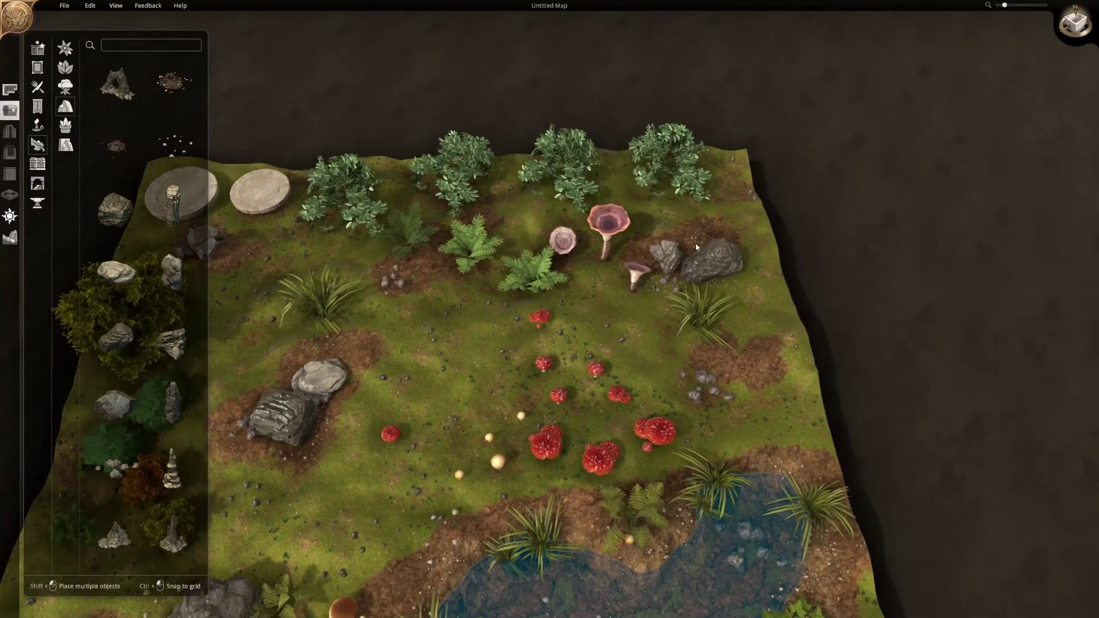
{"action": "key", "text": "s"}
{"action": "key", "text": "a"}
{"action": "key", "text": "w"}
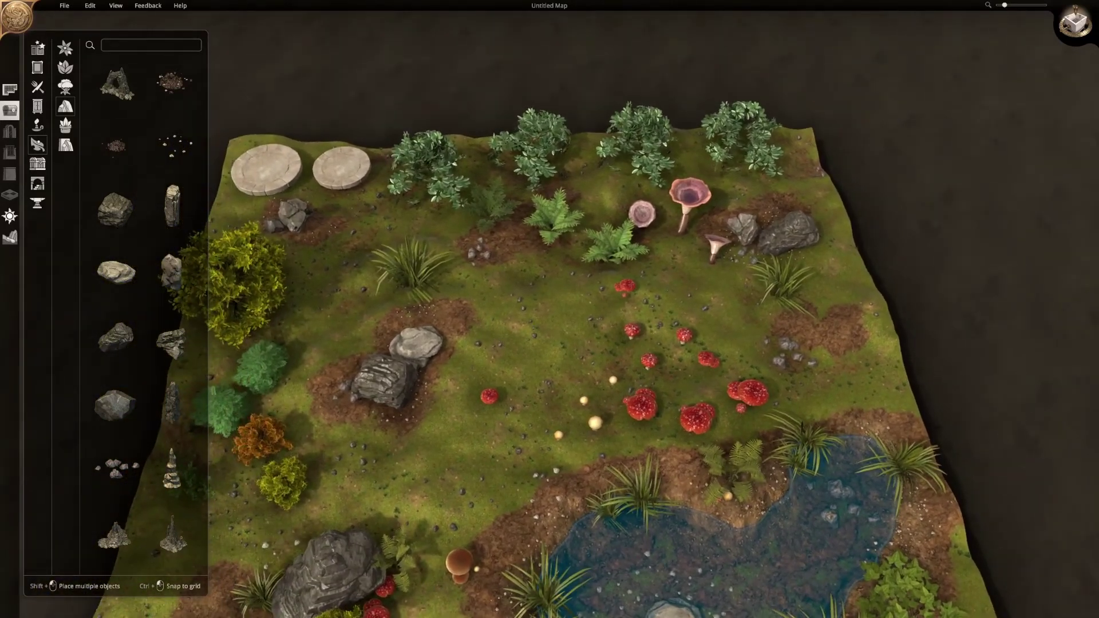
{"action": "left_click", "coordinate": [421, 175]}
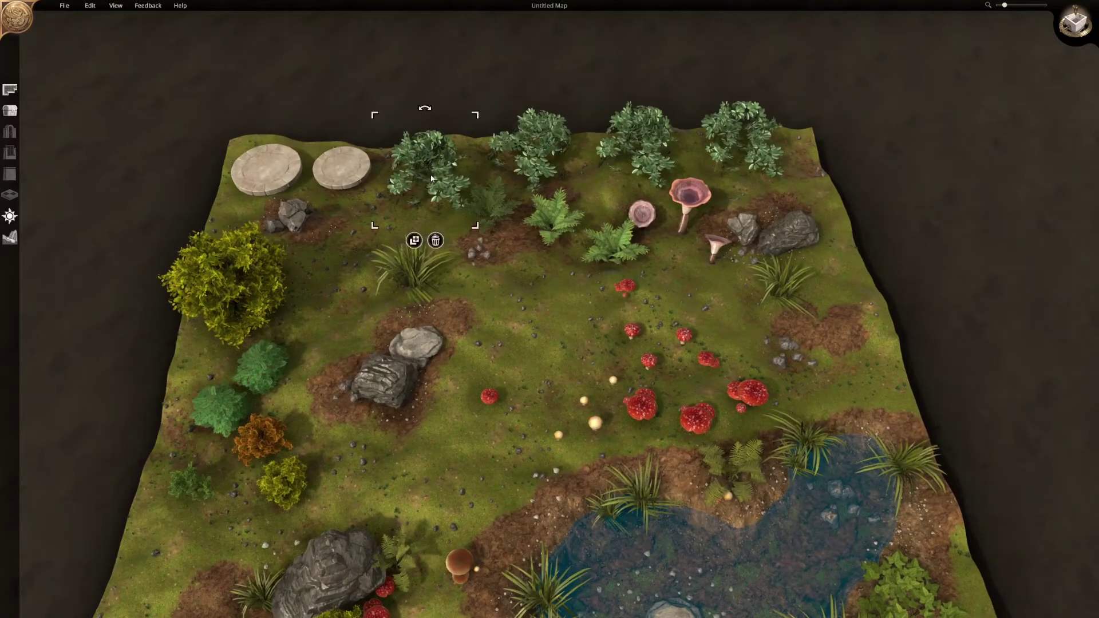
{"action": "key", "text": "s"}
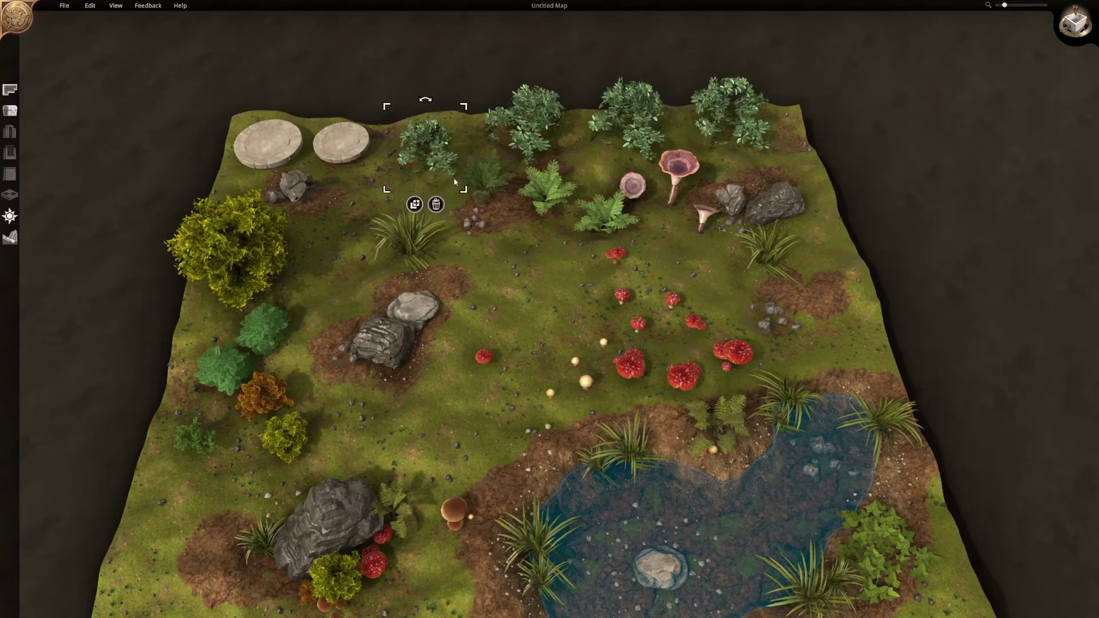
{"action": "key", "text": "w"}
{"action": "left_click_drag", "start_coordinate": [423, 162], "coordinate": [782, 256]}
{"action": "key", "text": "d"}
{"action": "left_click_drag", "start_coordinate": [788, 204], "coordinate": [763, 251]}
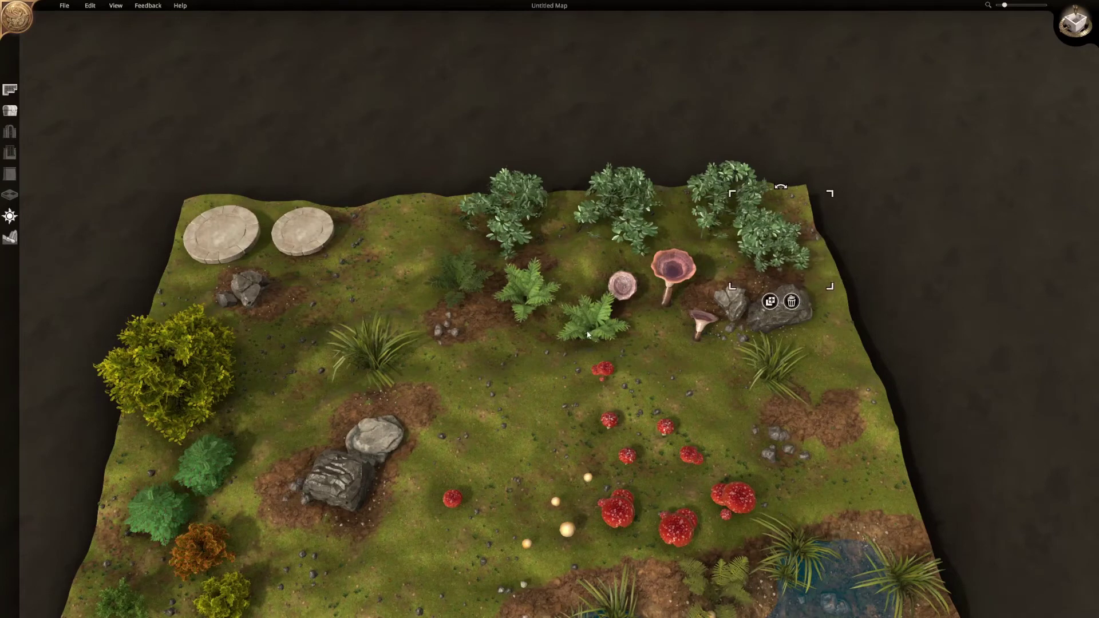
- Move the front fern between the tall purple mushroom and the jagged rock
{"action": "left_click_drag", "start_coordinate": [588, 335], "coordinate": [702, 296]}
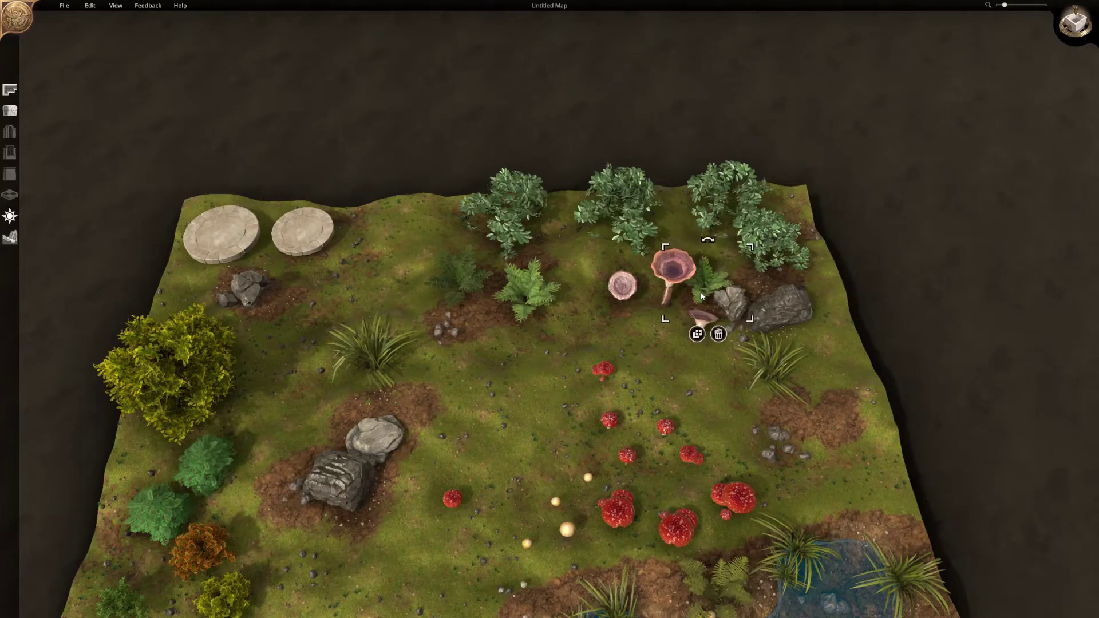
{"action": "key", "text": "w"}
{"action": "key", "text": "s"}
- Move a back-row leafy shrub to the dirt patch beside the large near boulder, then shrink and reposition it
{"action": "left_click_drag", "start_coordinate": [622, 207], "coordinate": [264, 400]}
{"action": "key", "text": "s"}
{"action": "key", "text": "a"}
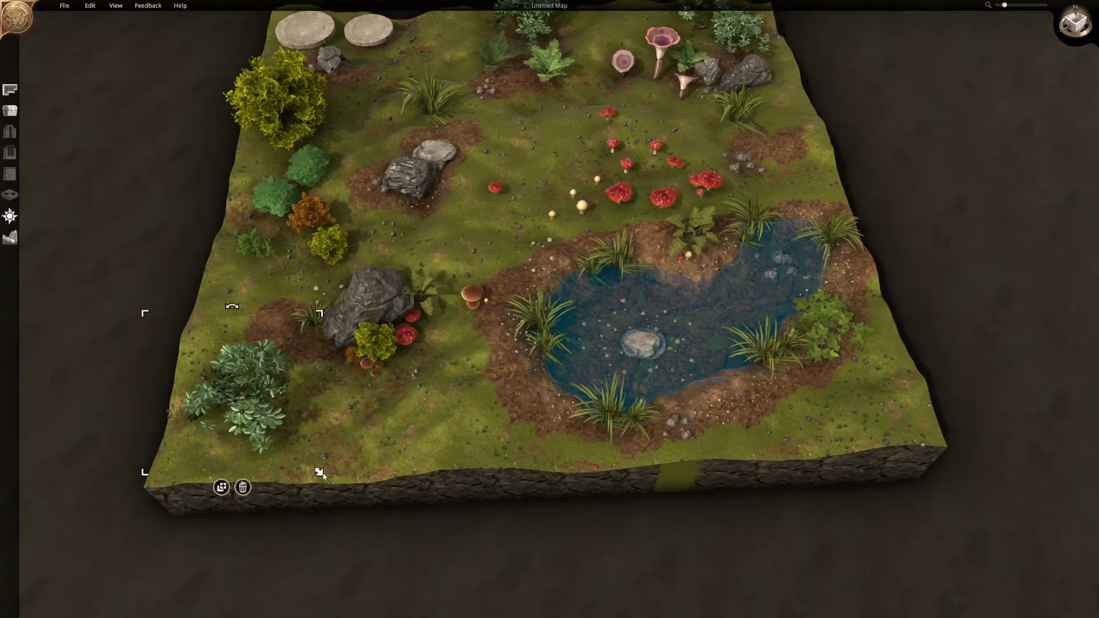
{"action": "left_click_drag", "start_coordinate": [320, 472], "coordinate": [250, 370]}
{"action": "left_click_drag", "start_coordinate": [231, 314], "coordinate": [312, 332]}
{"action": "left_click_drag", "start_coordinate": [258, 385], "coordinate": [258, 345]}
- Group the small green plant and the orange shrub around the leafy shrub near the map's front corner
{"action": "left_click_drag", "start_coordinate": [260, 257], "coordinate": [297, 410]}
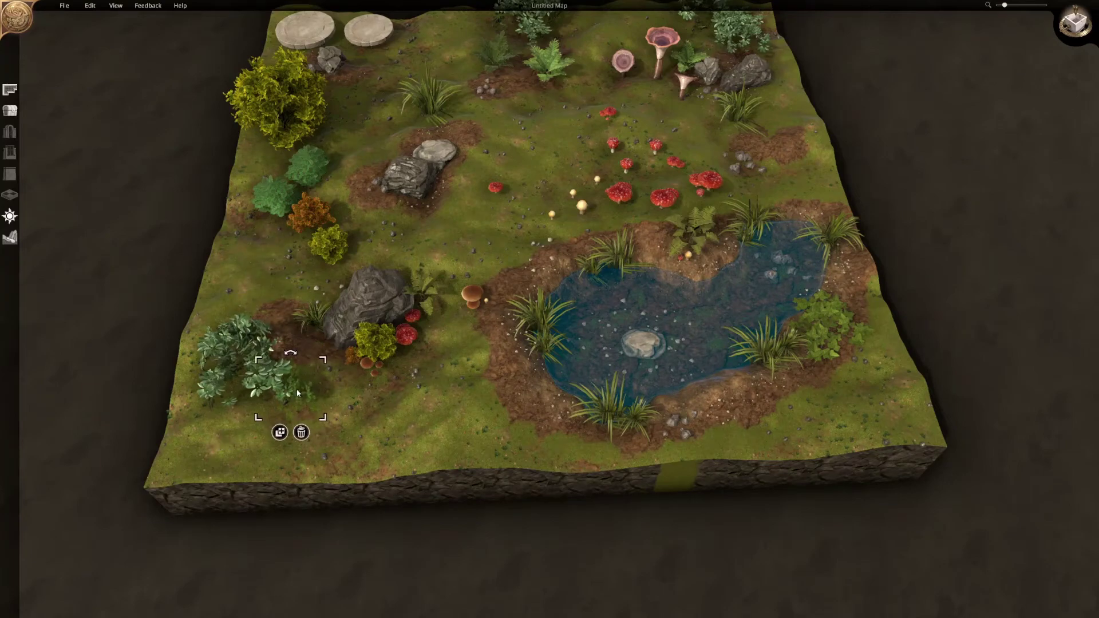
{"action": "left_click", "coordinate": [310, 219]}
{"action": "left_click_drag", "start_coordinate": [311, 219], "coordinate": [222, 404]}
{"action": "key", "text": "w"}
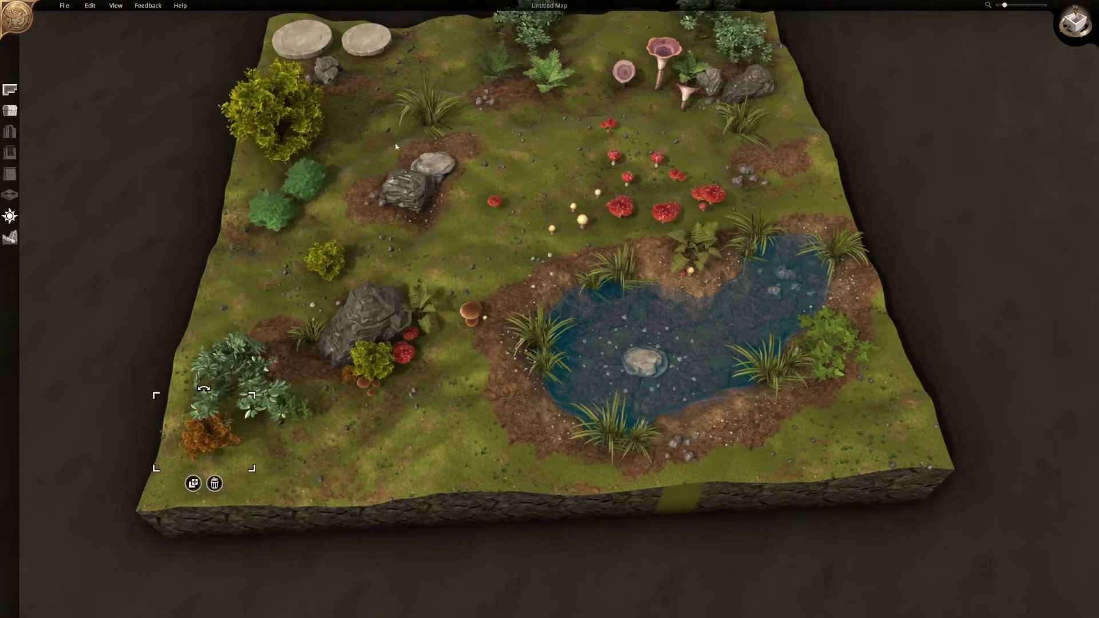
- Duplicate the jagged rock near the stone discs and place the copy behind the leafy shrub on the near dirt patch
{"action": "left_click", "coordinate": [328, 81]}
{"action": "left_click", "coordinate": [316, 116]}
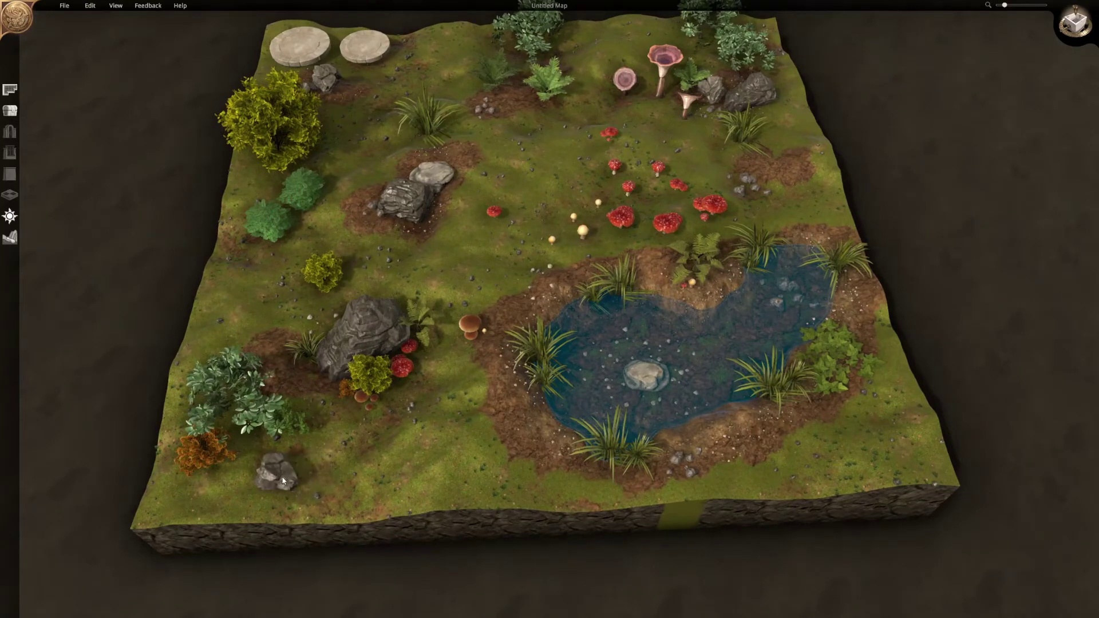
{"action": "left_click", "coordinate": [230, 491]}
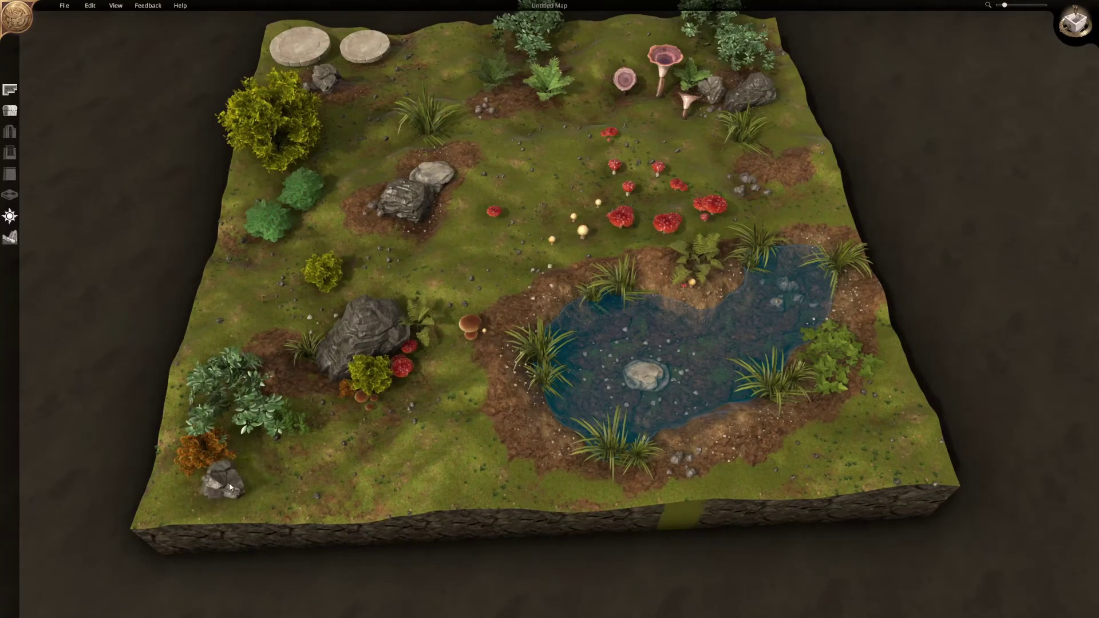
{"action": "left_click_drag", "start_coordinate": [228, 491], "coordinate": [265, 367]}
{"action": "left_click", "coordinate": [375, 446]}
- Move the lone red mushroom and a small pale mushroom beside the rock behind the near leafy shrub
{"action": "key", "text": "w"}
{"action": "key", "text": "d"}
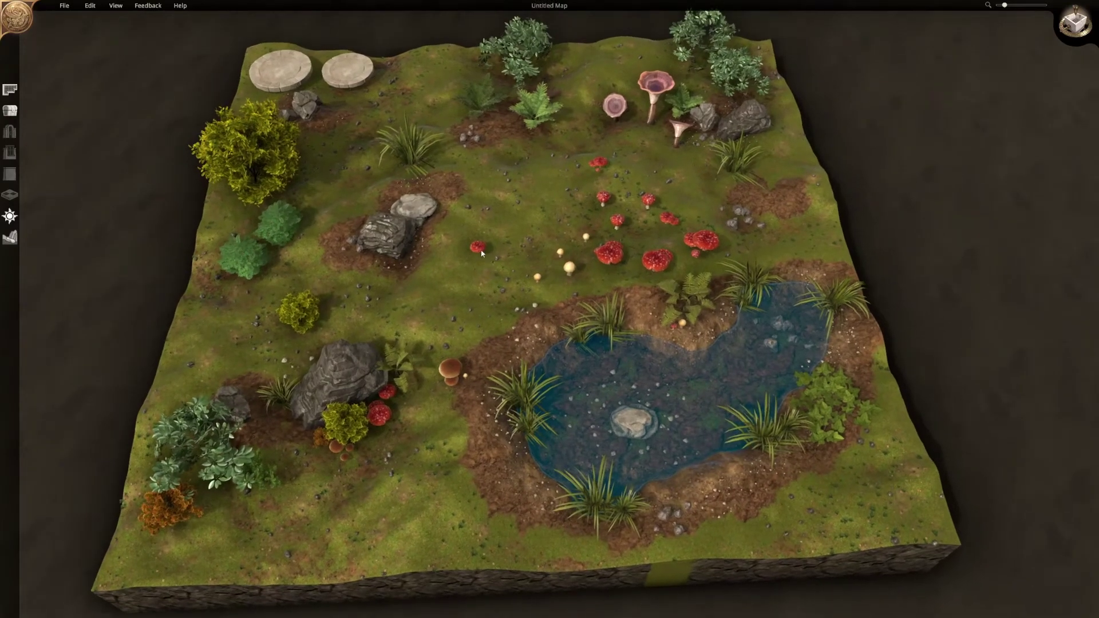
{"action": "left_click_drag", "start_coordinate": [478, 241], "coordinate": [253, 433]}
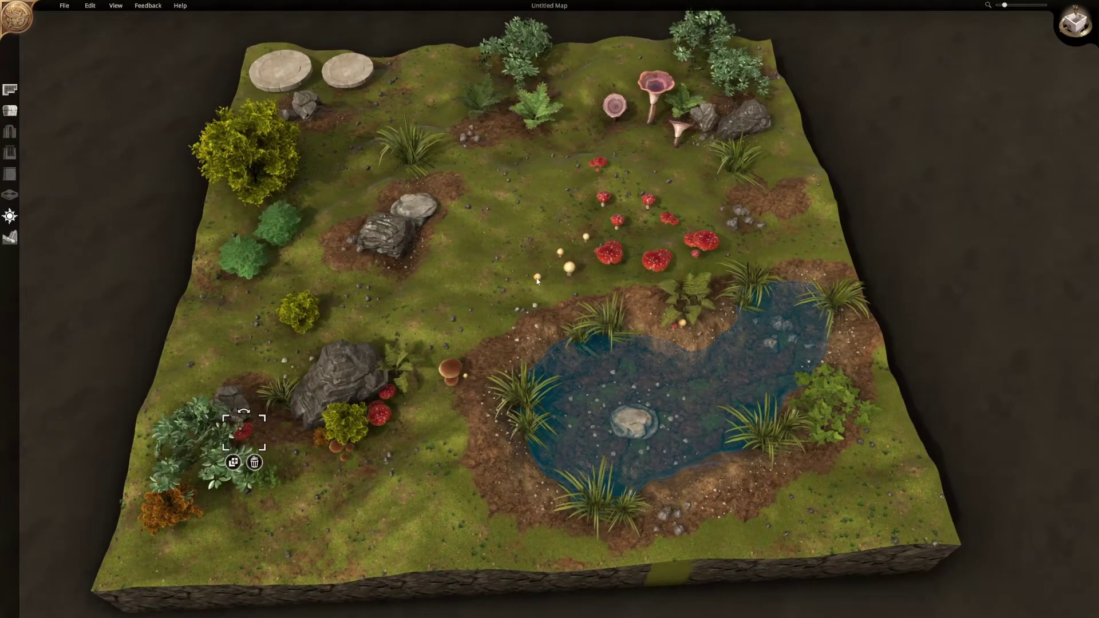
{"action": "left_click_drag", "start_coordinate": [537, 279], "coordinate": [352, 279]}
- Gather the small yellow shrub, a small red mushroom and a small pale mushroom around the central rocks
{"action": "left_click", "coordinate": [307, 398]}
{"action": "key", "text": "w"}
{"action": "key", "text": "d"}
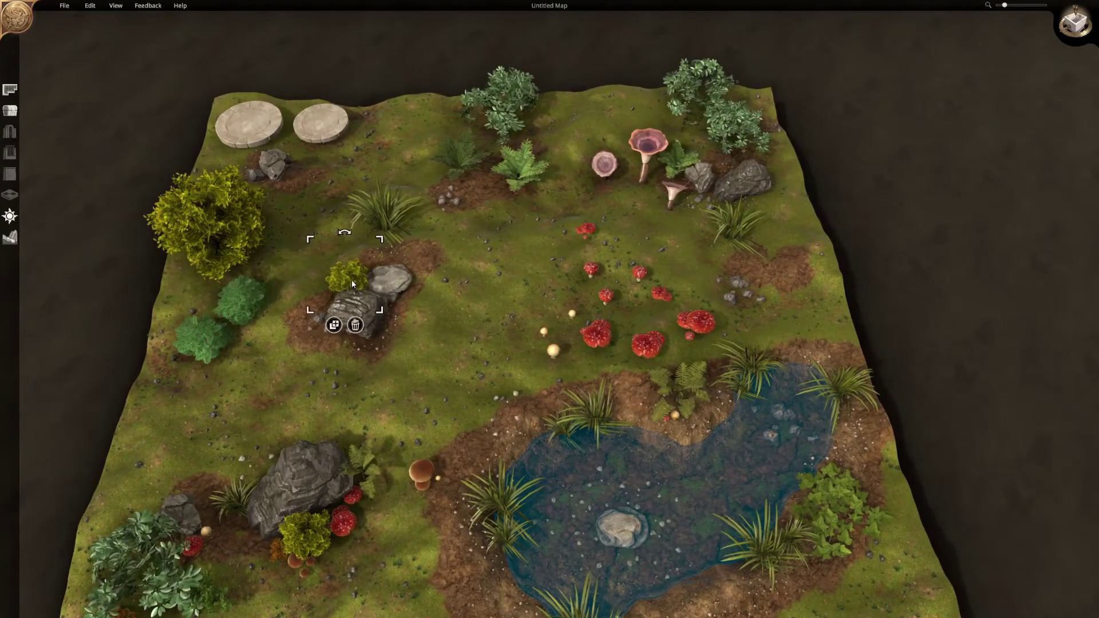
{"action": "key", "text": "w"}
{"action": "left_click_drag", "start_coordinate": [593, 291], "coordinate": [385, 331]}
{"action": "left_click_drag", "start_coordinate": [544, 356], "coordinate": [402, 324]}
{"action": "left_click", "coordinate": [489, 345]}
- Move the green shrub nearest the central dirt patch away from its neighbour to the edge of that patch
{"action": "key", "text": "a"}
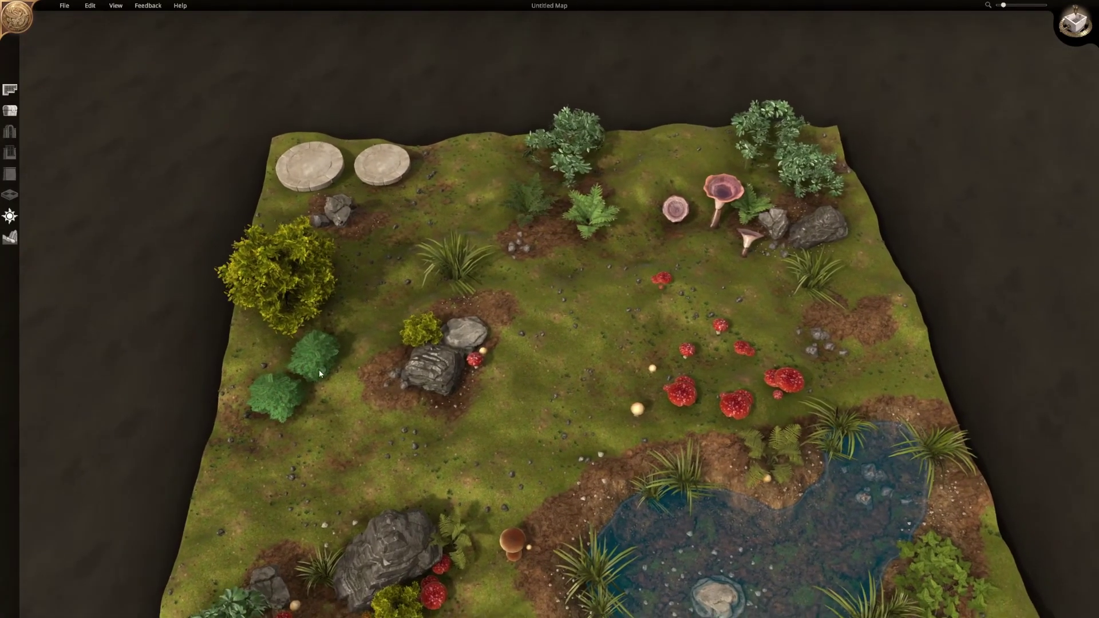
{"action": "left_click", "coordinate": [324, 348]}
{"action": "left_click_drag", "start_coordinate": [324, 348], "coordinate": [372, 364]}
{"action": "left_click", "coordinate": [561, 356]}
- Shift the round-capped purple mushroom slightly forward, then duplicate it and place the copy behind the yellow shrub at the central rocks
{"action": "key", "text": "w"}
{"action": "key", "text": "d"}
{"action": "key", "text": "w"}
{"action": "key", "text": "d"}
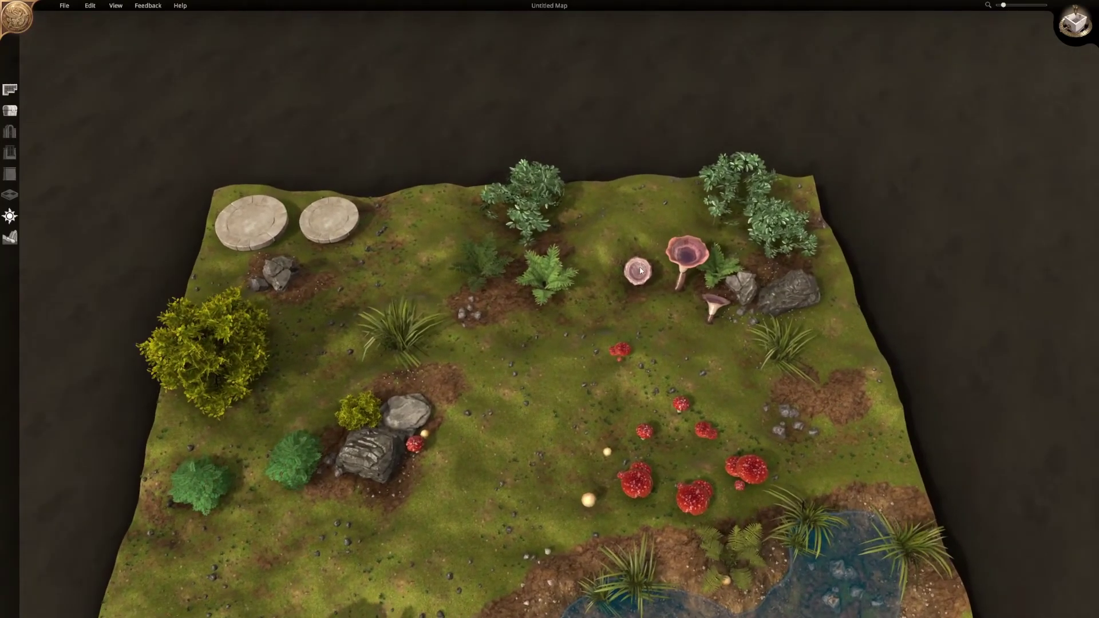
{"action": "left_click_drag", "start_coordinate": [649, 281], "coordinate": [637, 292]}
{"action": "left_click", "coordinate": [621, 327]}
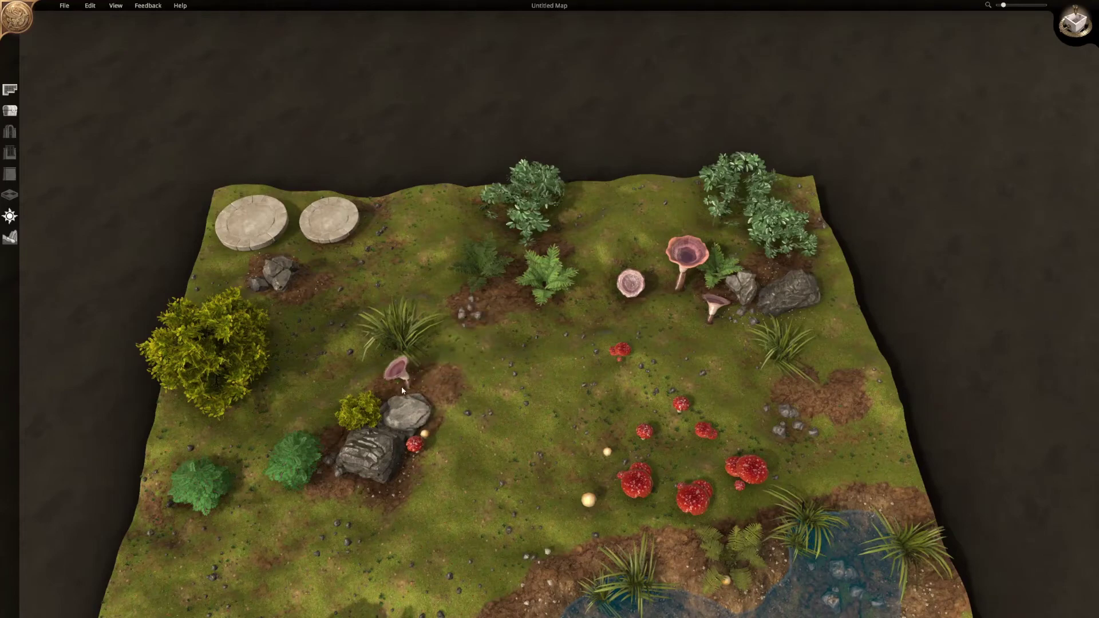
{"action": "left_click", "coordinate": [390, 385]}
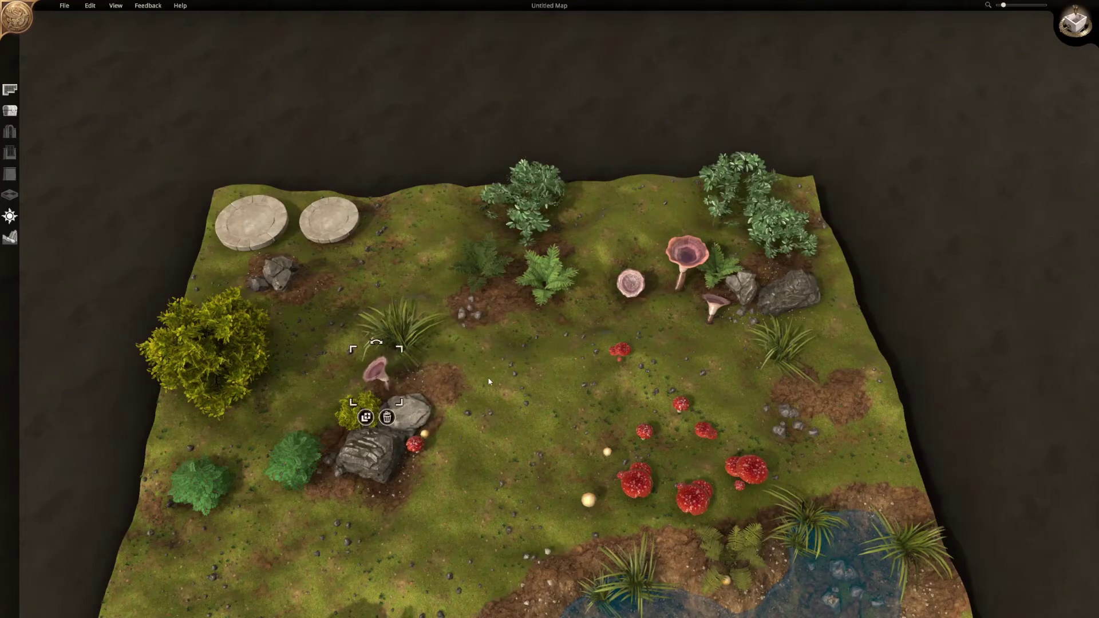
- Duplicate the tall purple mushroom and place the copy behind the flat pale rock, next to the smaller purple one
{"action": "left_click", "coordinate": [692, 267]}
{"action": "left_click", "coordinate": [676, 315]}
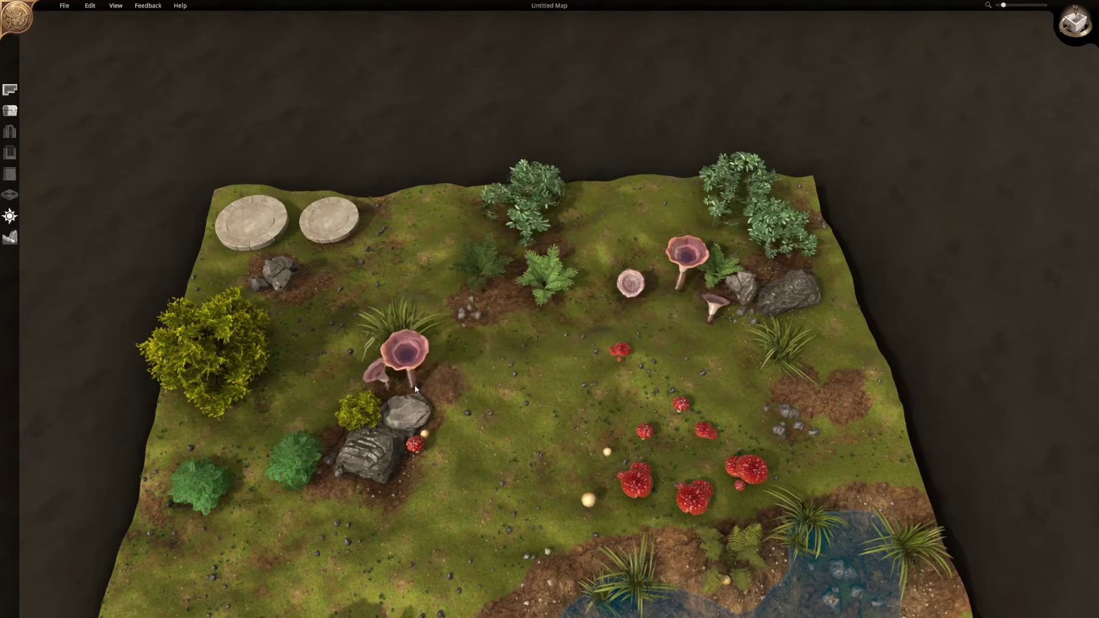
{"action": "left_click", "coordinate": [414, 384]}
{"action": "right_click", "coordinate": [481, 363]}
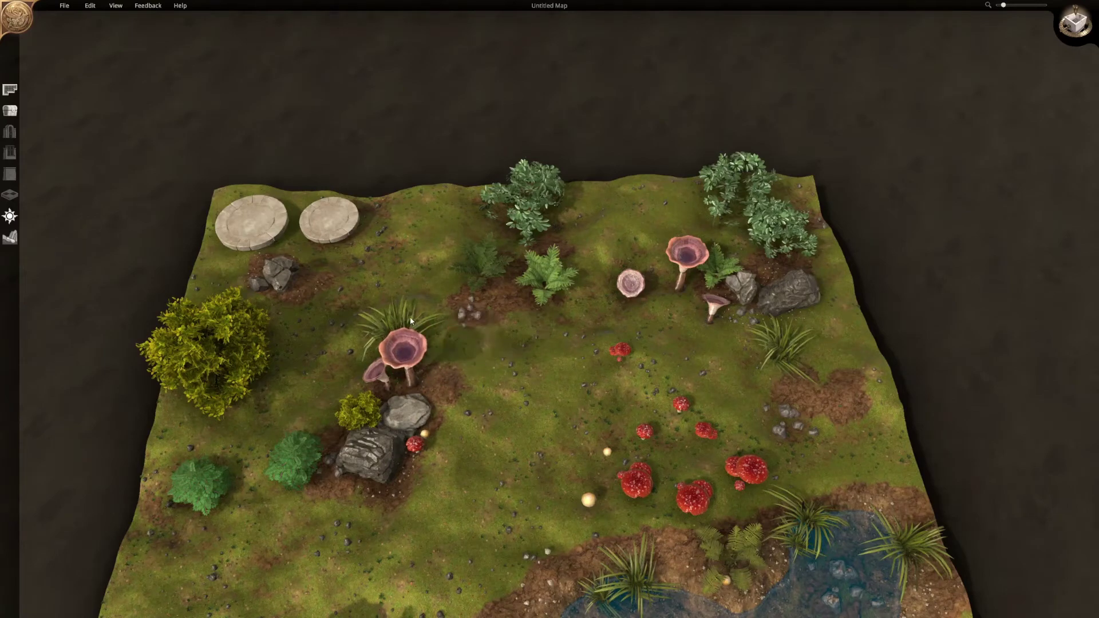
- Move the dark green fern from the back dirt patch to the flat pale rock, and shift the grass clump behind the purple mushrooms toward the back edge
{"action": "left_click_drag", "start_coordinate": [490, 265], "coordinate": [458, 383]}
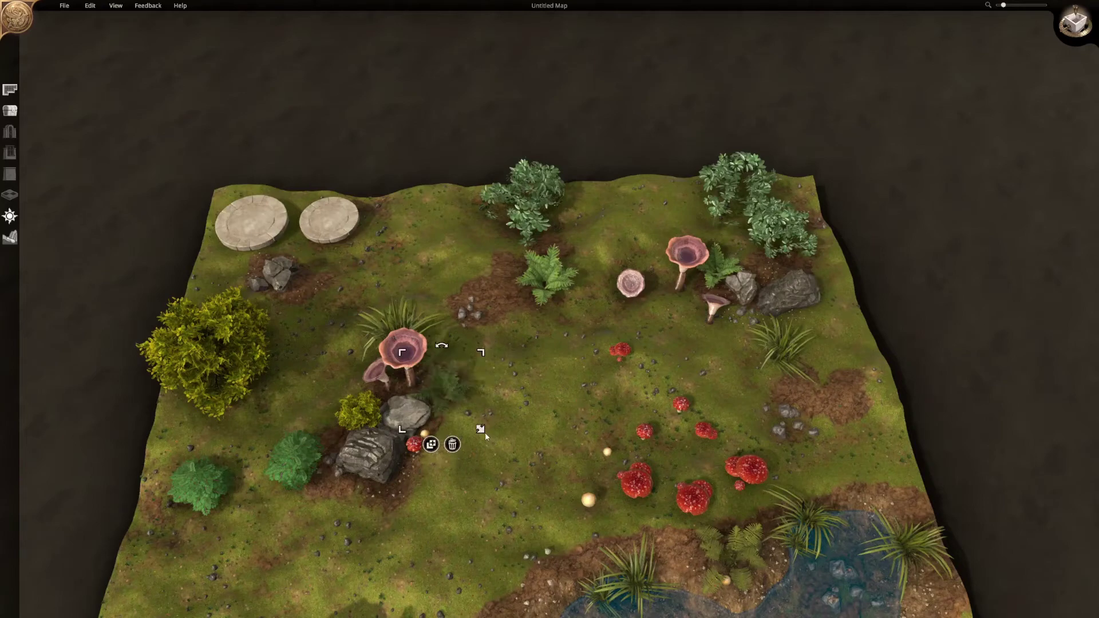
{"action": "left_click_drag", "start_coordinate": [486, 432], "coordinate": [492, 410]}
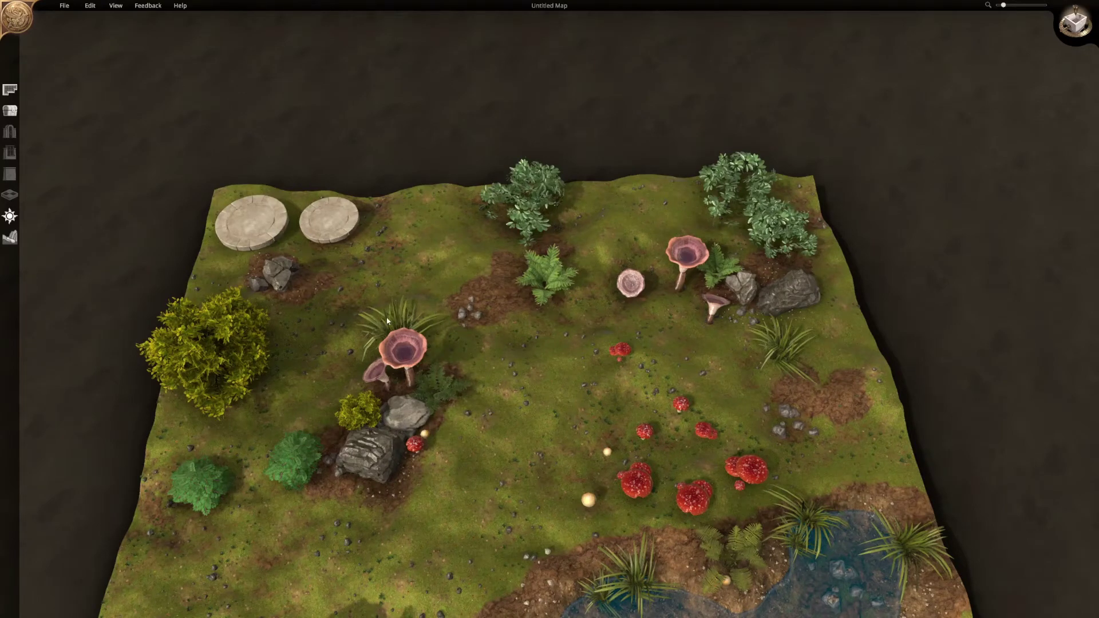
{"action": "right_click_drag", "start_coordinate": [407, 325], "coordinate": [504, 376]}
{"action": "left_click", "coordinate": [477, 286]}
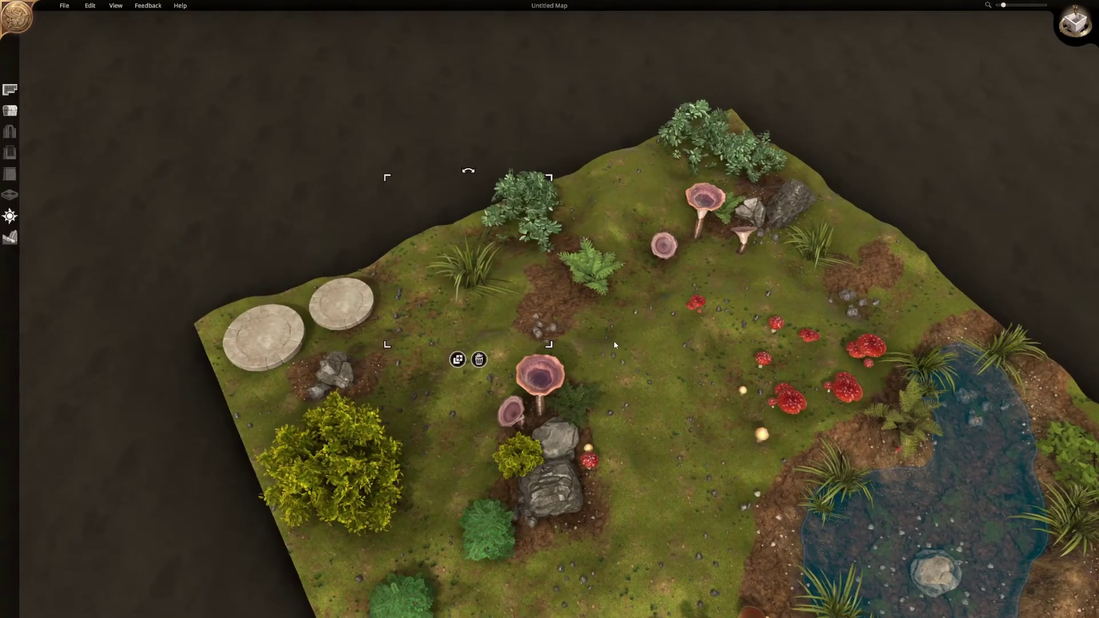
{"action": "middle_click_drag", "start_coordinate": [614, 342], "coordinate": [529, 365]}
{"action": "key", "text": "w"}
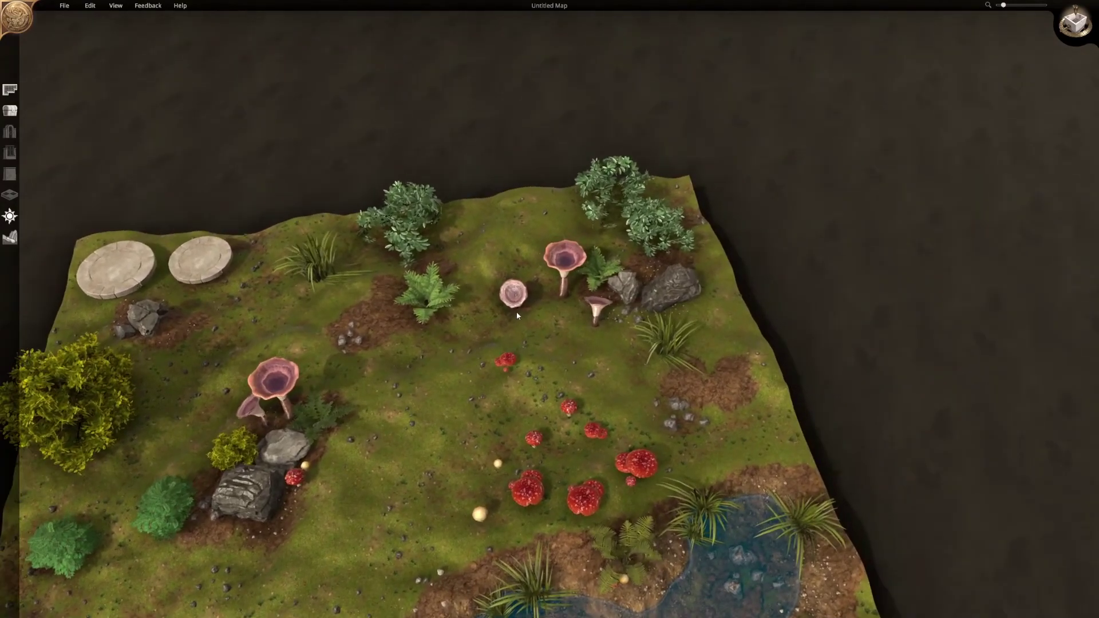
- Move the round-capped purple mushroom and a small pale mushroom in front of the large dark rock, beside its yellow shrub
{"action": "key", "text": "s"}
{"action": "left_click_drag", "start_coordinate": [515, 296], "coordinate": [354, 459]}
{"action": "key", "text": "a"}
{"action": "key", "text": "s"}
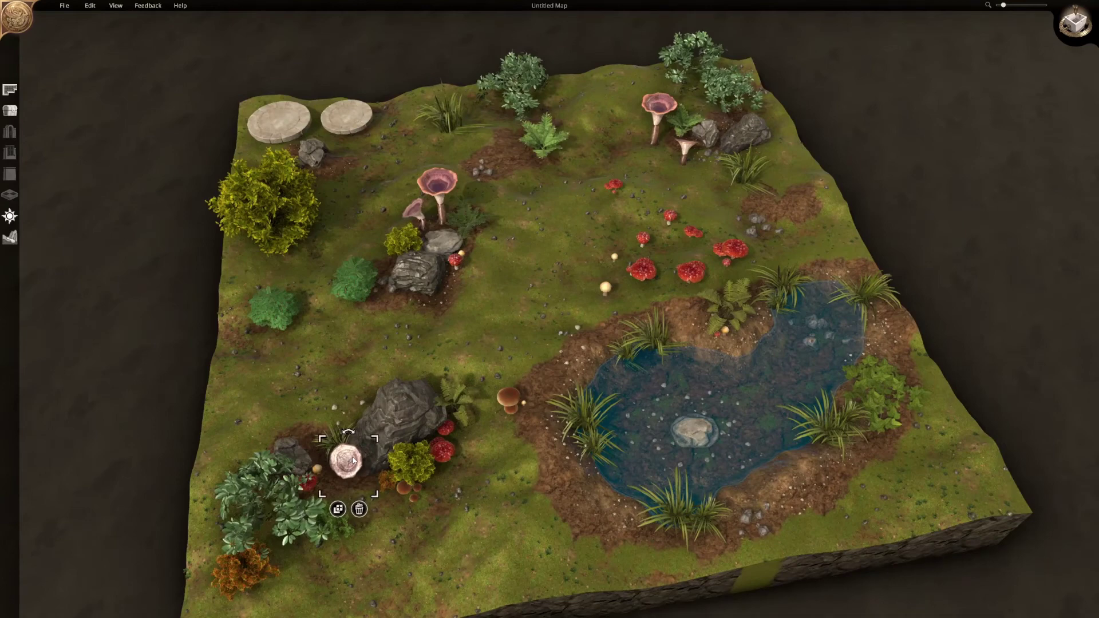
{"action": "key", "text": "d"}
{"action": "key", "text": "q"}
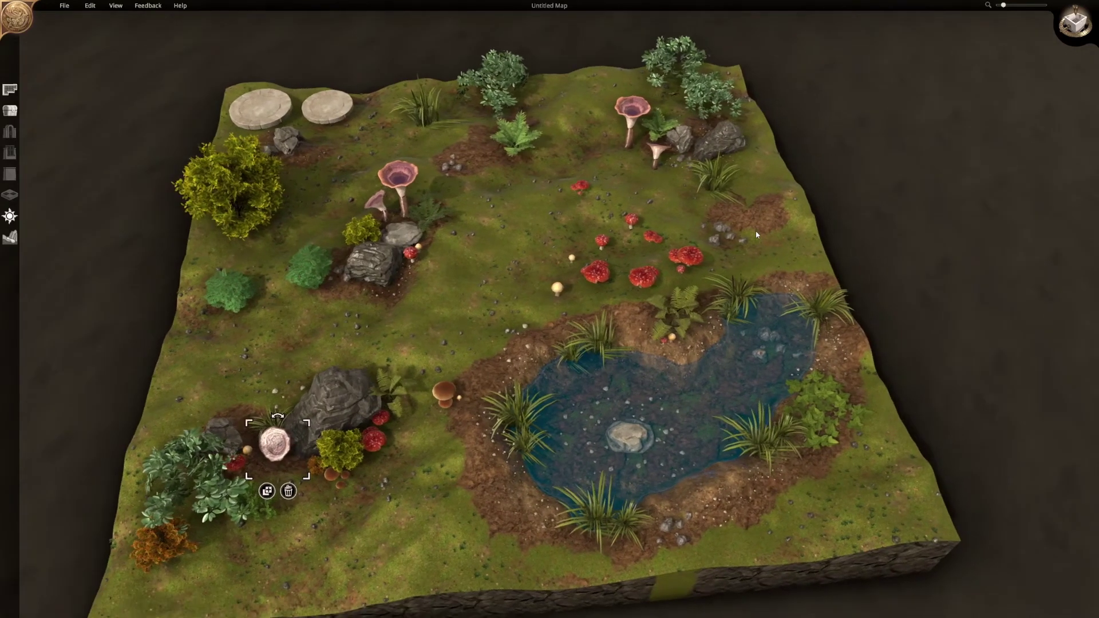
{"action": "left_click", "coordinate": [574, 257]}
{"action": "left_click_drag", "start_coordinate": [574, 257], "coordinate": [293, 458]}
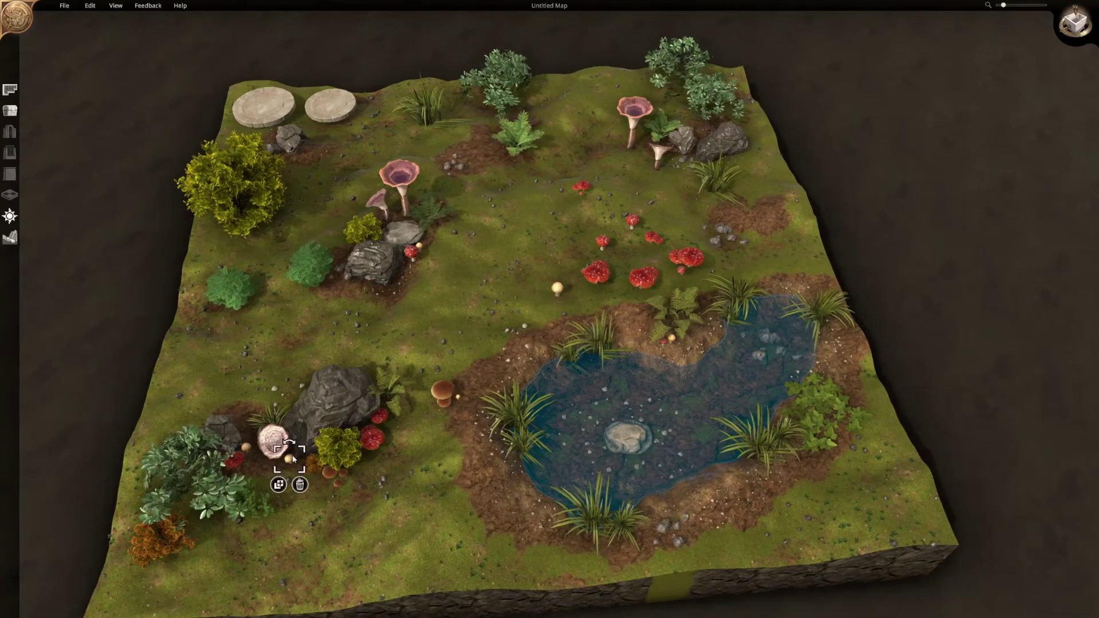
{"action": "middle_click_drag", "start_coordinate": [508, 344], "coordinate": [450, 376]}
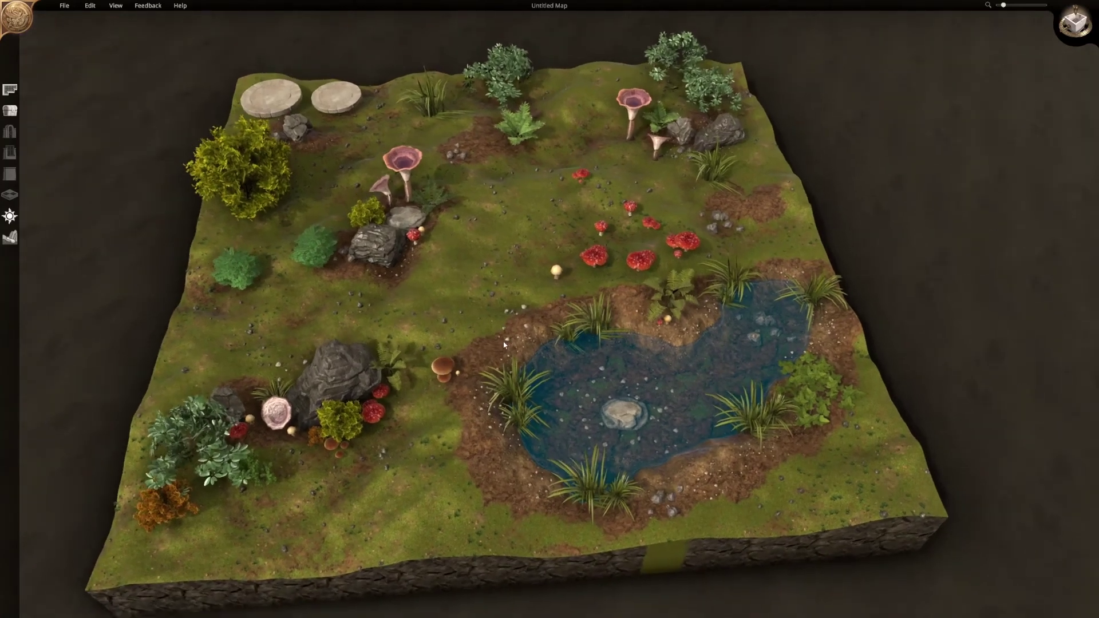
- Move the brown mushroom from beside the pond to the front of the central rocks, next to the green shrub
{"action": "left_click_drag", "start_coordinate": [482, 380], "coordinate": [348, 353]}
{"action": "key", "text": "w"}
{"action": "key", "text": "a"}
{"action": "key", "text": "w"}
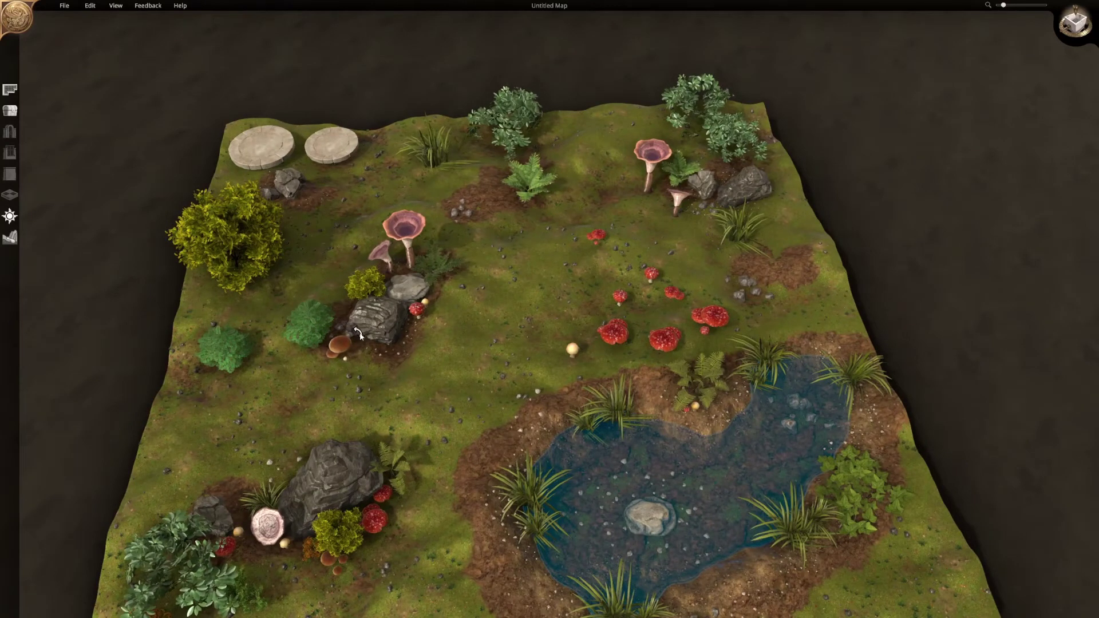
{"action": "left_click_drag", "start_coordinate": [339, 348], "coordinate": [336, 344]}
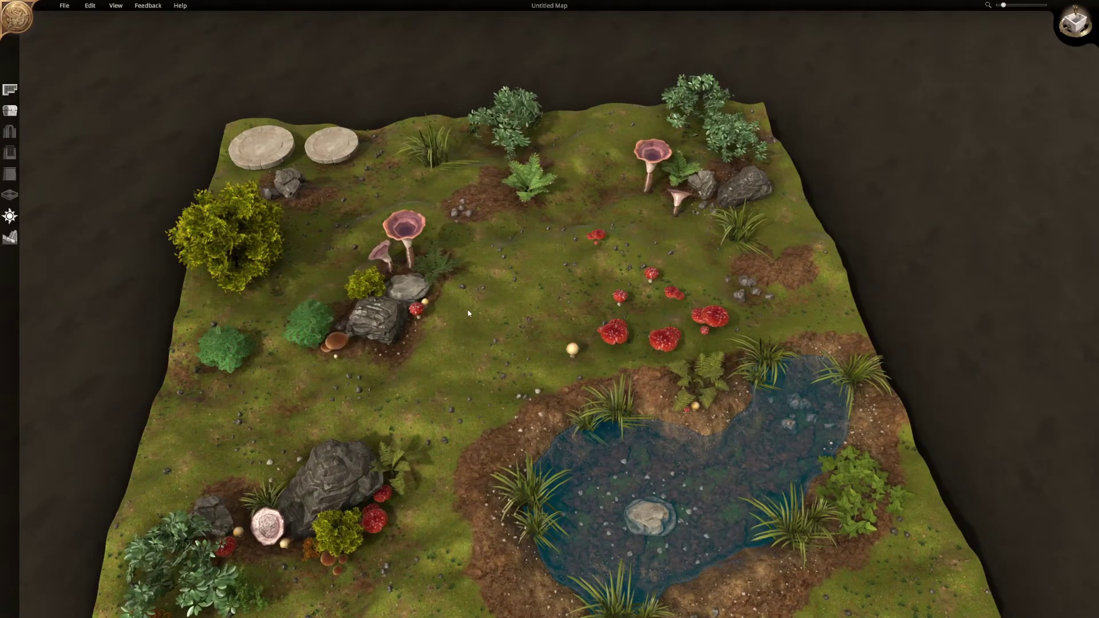
- Move the bright green fern from the back dirt patch to the pond's bank, beside the reeds facing the large rock
{"action": "key", "text": "w"}
{"action": "key", "text": "d"}
{"action": "left_click", "coordinate": [482, 247]}
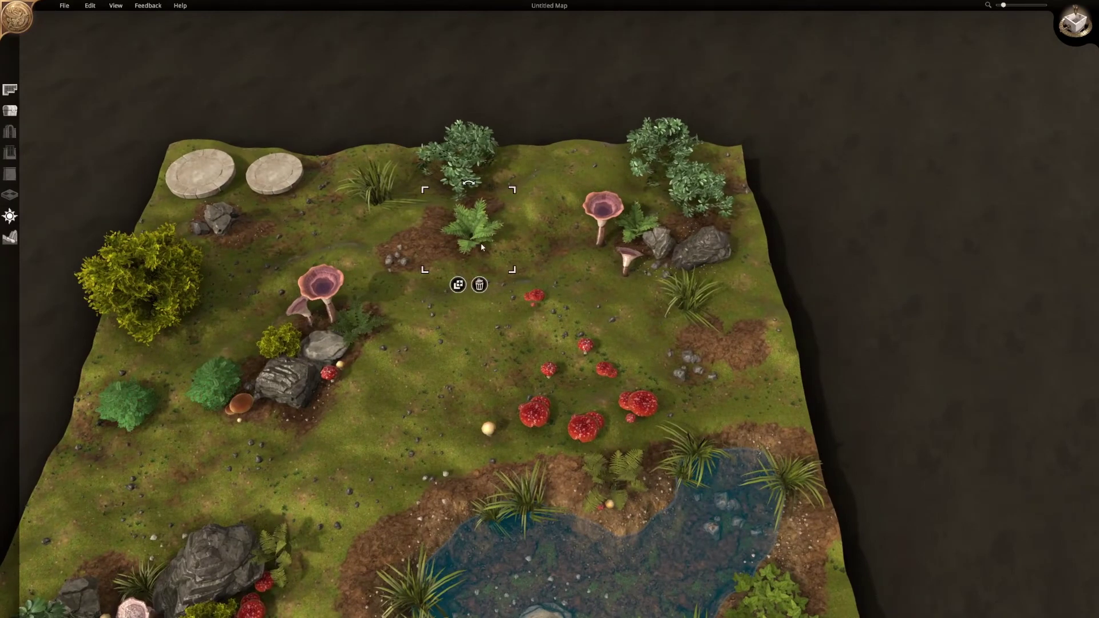
{"action": "key", "text": "s"}
{"action": "key", "text": "d"}
{"action": "left_click_drag", "start_coordinate": [482, 248], "coordinate": [404, 402]}
{"action": "key", "text": "s"}
{"action": "key", "text": "a"}
{"action": "key", "text": "s"}
{"action": "key", "text": "d"}
{"action": "key", "text": "s"}
{"action": "key", "text": "w"}
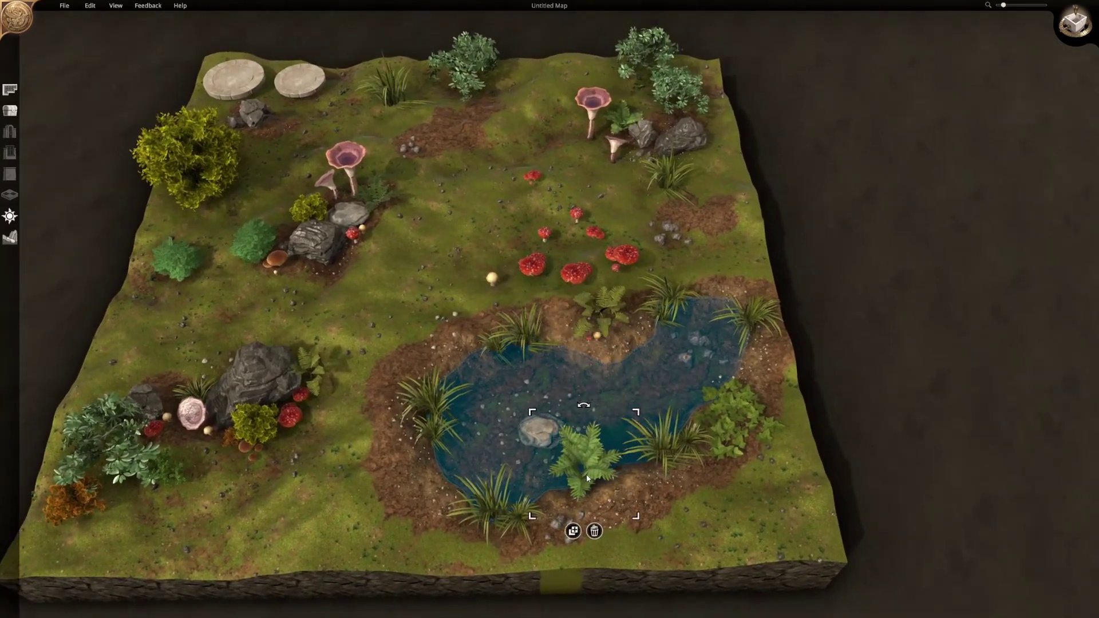
{"action": "key", "text": "w"}
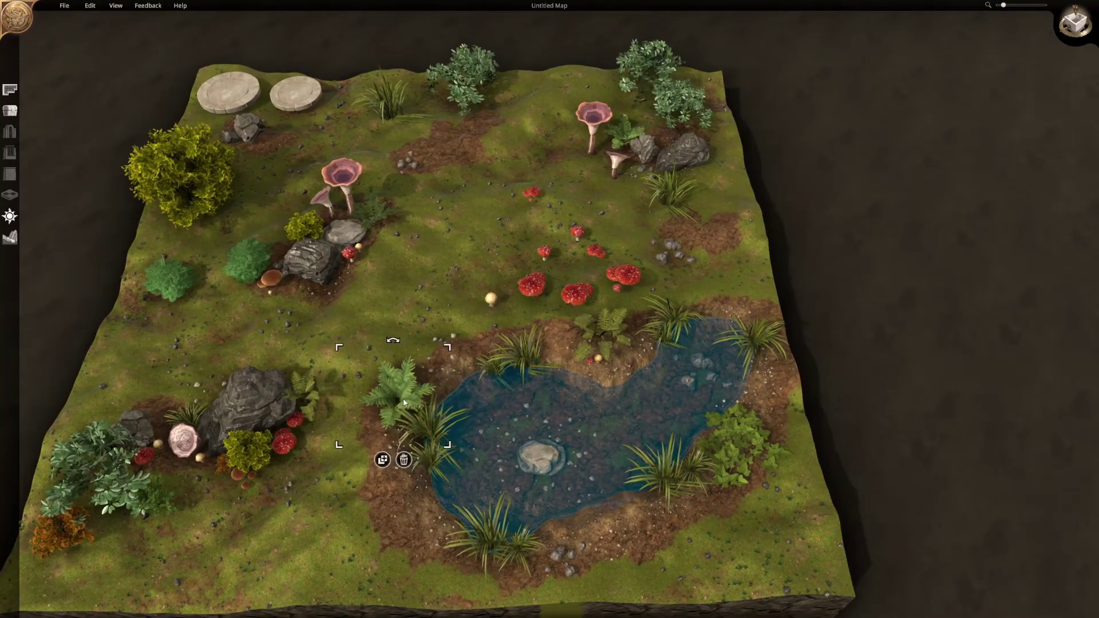
{"action": "left_click", "coordinate": [434, 274]}
- Move the small funnel-shaped purple mushroom from the far corner rocks to the tall purple mushroom at the central rocks
{"action": "key", "text": "w"}
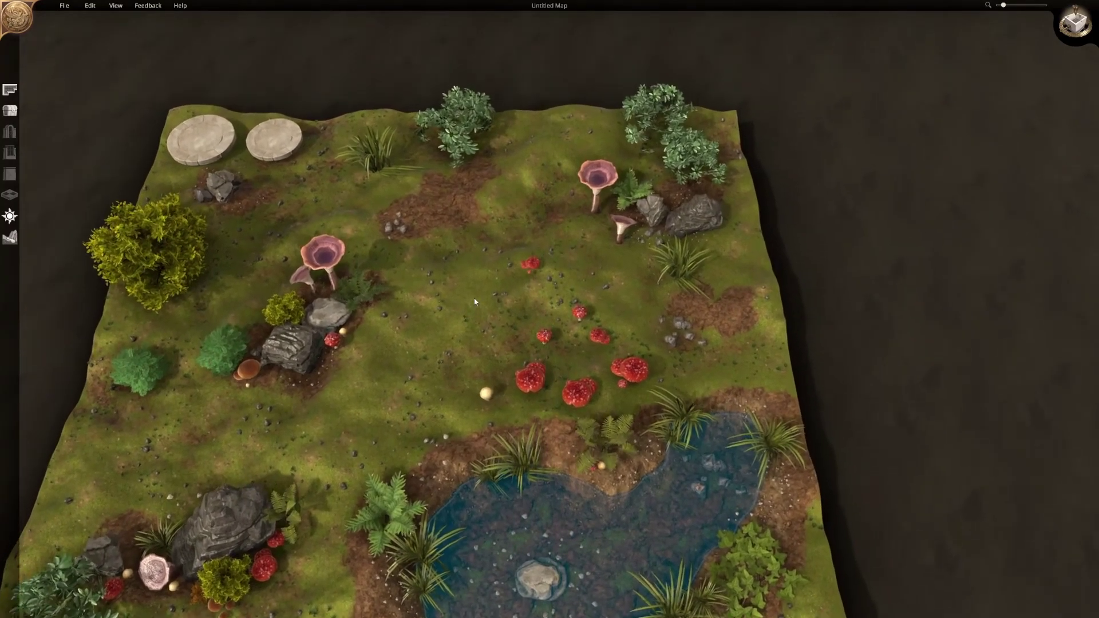
{"action": "scroll", "coordinate": [475, 302], "scroll_direction": "down", "scroll_amount": 3}
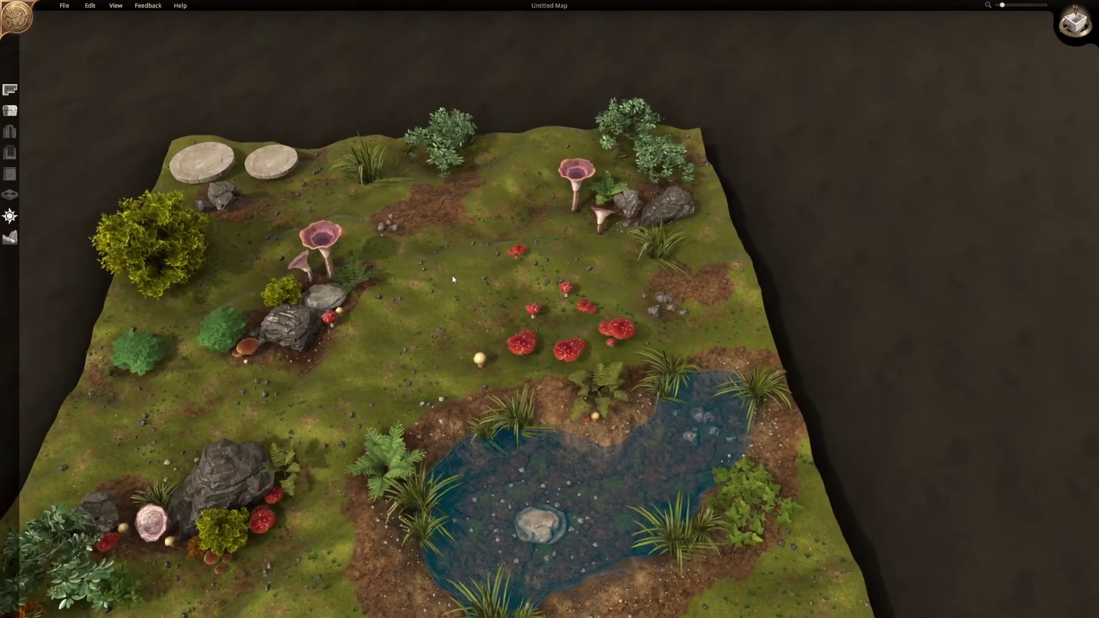
{"action": "key", "text": "w"}
{"action": "left_click_drag", "start_coordinate": [620, 250], "coordinate": [338, 291]}
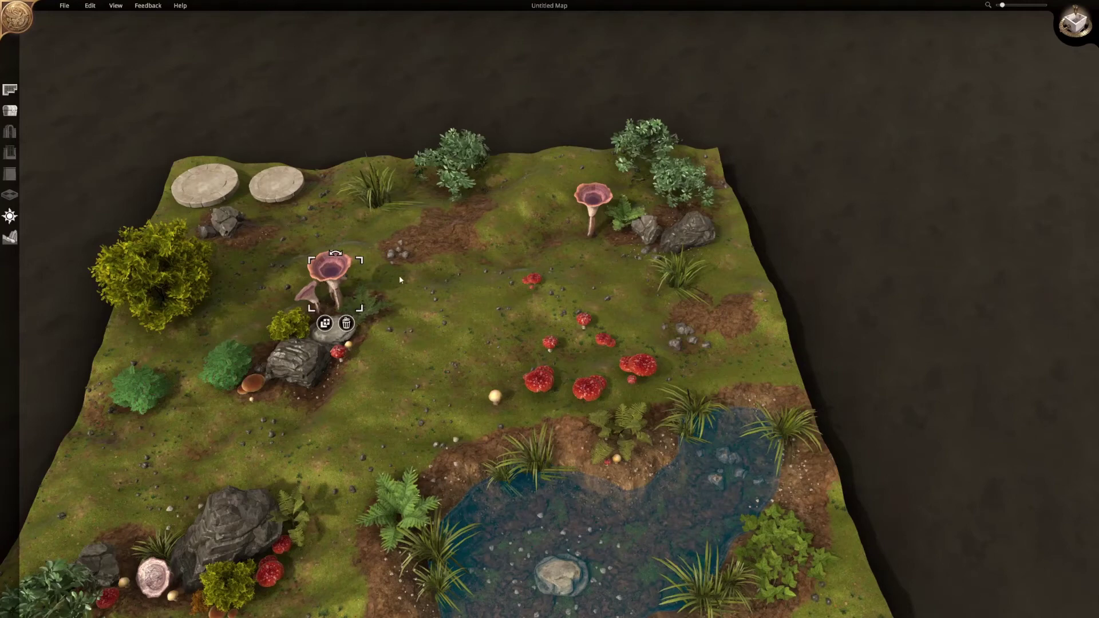
{"action": "key", "text": "w"}
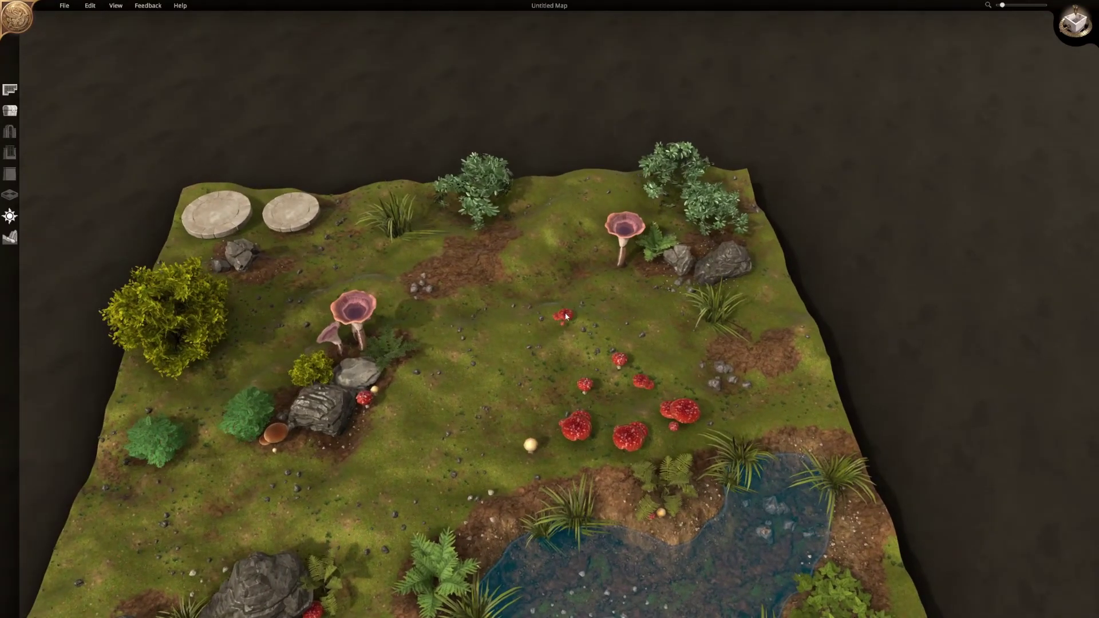
- Place a small red mushroom from the open grass beside the brown mushroom at the central rocks
{"action": "left_click", "coordinate": [292, 441]}
{"action": "left_click_drag", "start_coordinate": [293, 442], "coordinate": [297, 441]}
{"action": "key", "text": "s"}
{"action": "key", "text": "a"}
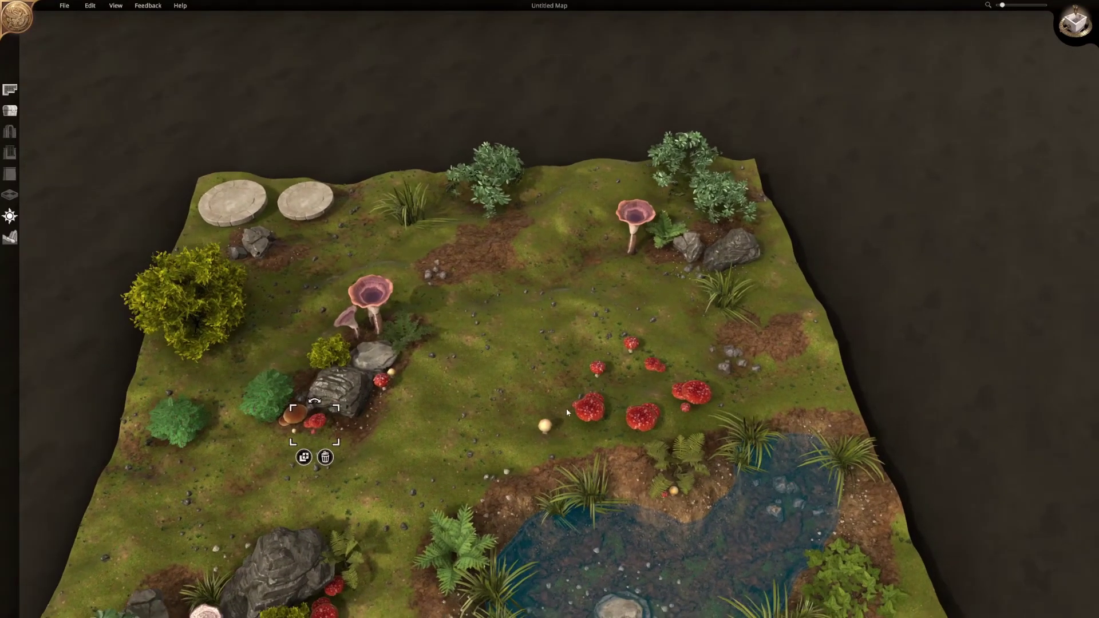
- Pair a small red mushroom with the remaining loose pale mushroom at the base of the big yellow shrub
{"action": "left_click_drag", "start_coordinate": [630, 348], "coordinate": [275, 397]}
{"action": "key", "text": "w"}
{"action": "key", "text": "a"}
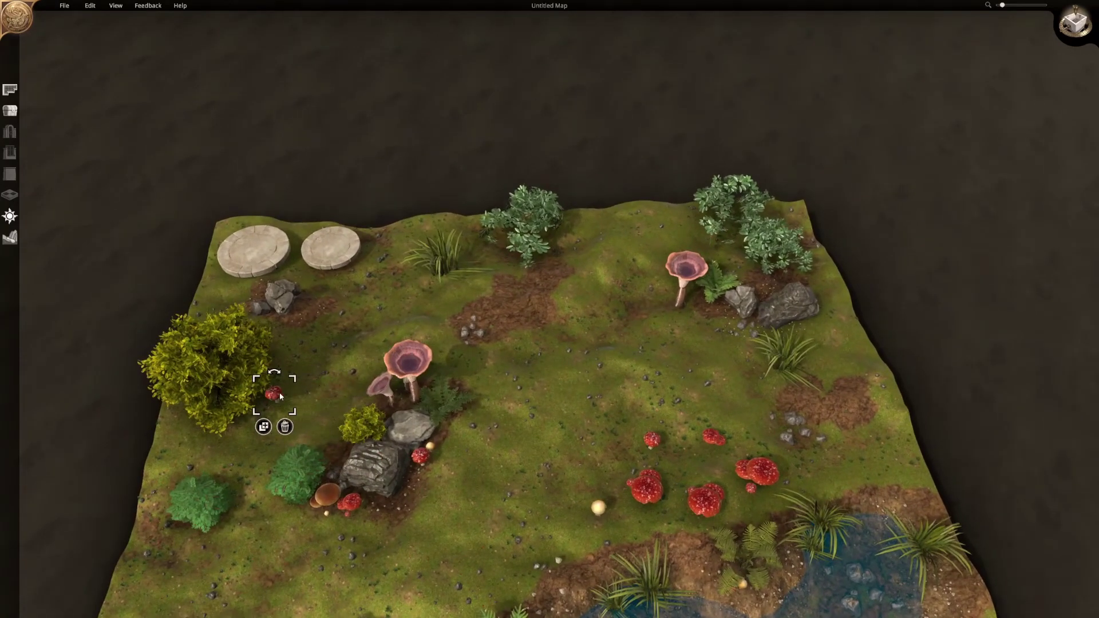
{"action": "left_click_drag", "start_coordinate": [600, 507], "coordinate": [271, 410]}
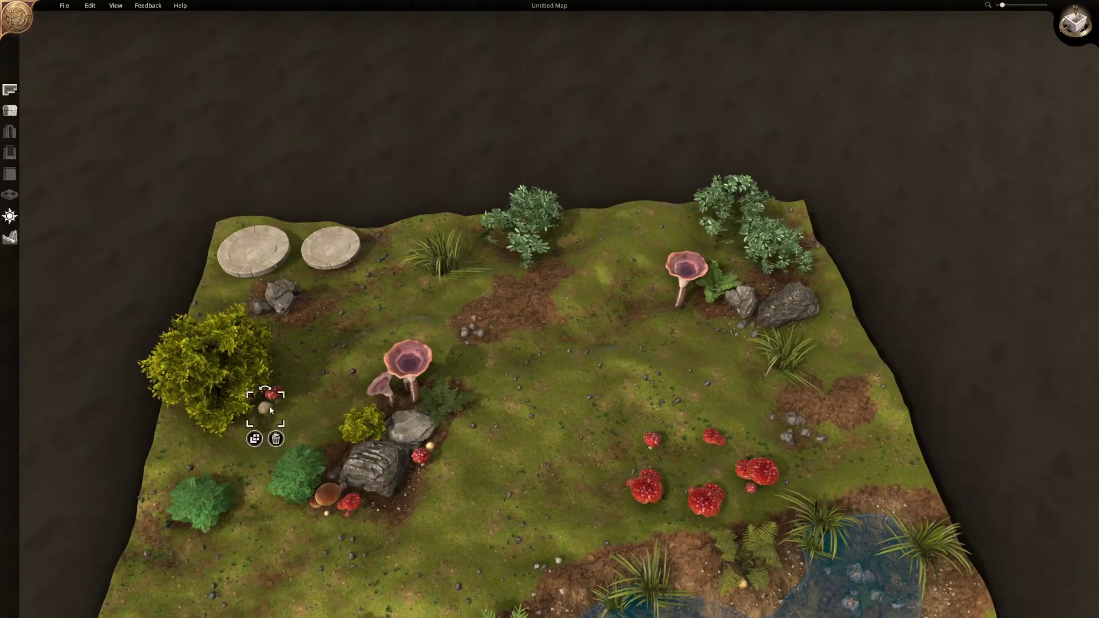
{"action": "left_click", "coordinate": [335, 340]}
- Move the two remaining small red mushrooms to the corner rocks, between the fern and the grass clump
{"action": "middle_click_drag", "start_coordinate": [334, 339], "coordinate": [510, 394]}
{"action": "left_click_drag", "start_coordinate": [554, 333], "coordinate": [600, 304]}
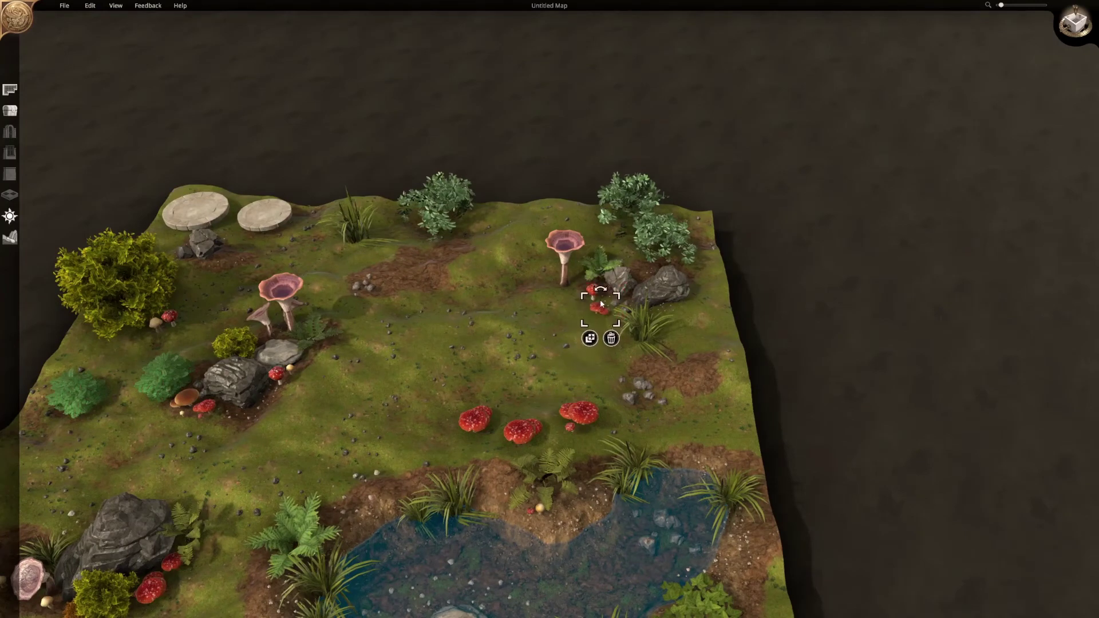
- Move one of the large red mushrooms from near the pond to the small dark rock beside the large rock
{"action": "scroll", "coordinate": [698, 344], "scroll_direction": "down", "scroll_amount": 5}
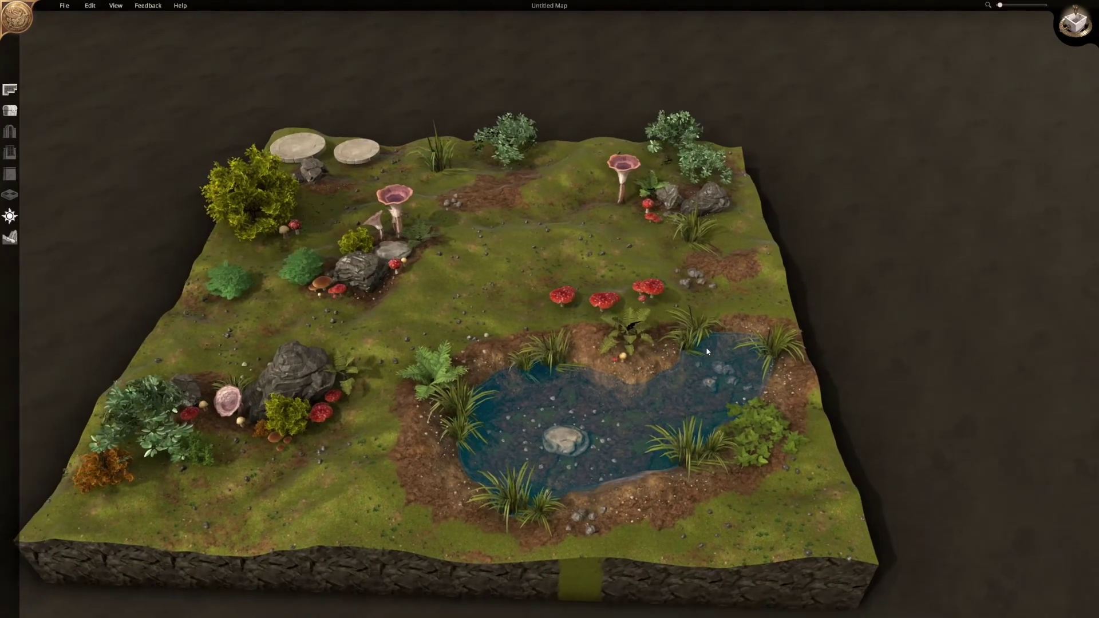
{"action": "middle_click_drag", "start_coordinate": [707, 352], "coordinate": [811, 346]}
{"action": "left_click_drag", "start_coordinate": [602, 257], "coordinate": [863, 473]}
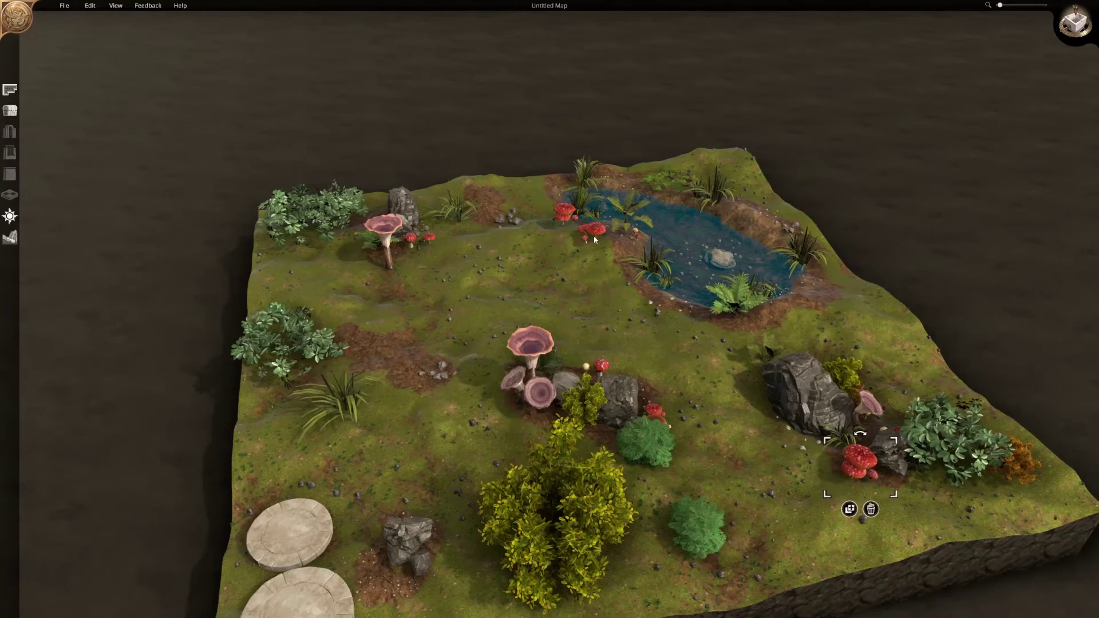
- Move the lone leafy shrub at the back to the edge of its dirt patch and bring the nearby grass clump up against it
{"action": "right_click_drag", "start_coordinate": [572, 287], "coordinate": [530, 338]}
{"action": "middle_click_drag", "start_coordinate": [530, 338], "coordinate": [558, 344]}
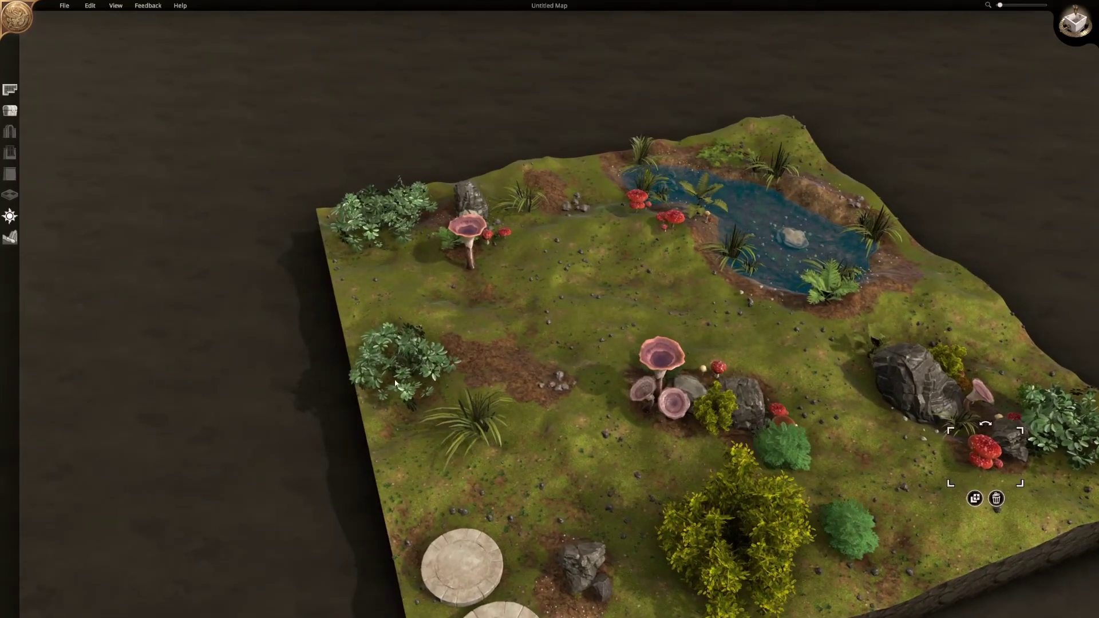
{"action": "left_click_drag", "start_coordinate": [395, 384], "coordinate": [462, 365]}
{"action": "key", "text": "w"}
{"action": "left_click_drag", "start_coordinate": [554, 446], "coordinate": [543, 438]}
{"action": "left_click_drag", "start_coordinate": [472, 290], "coordinate": [438, 334]}
{"action": "key", "text": "s"}
{"action": "key", "text": "d"}
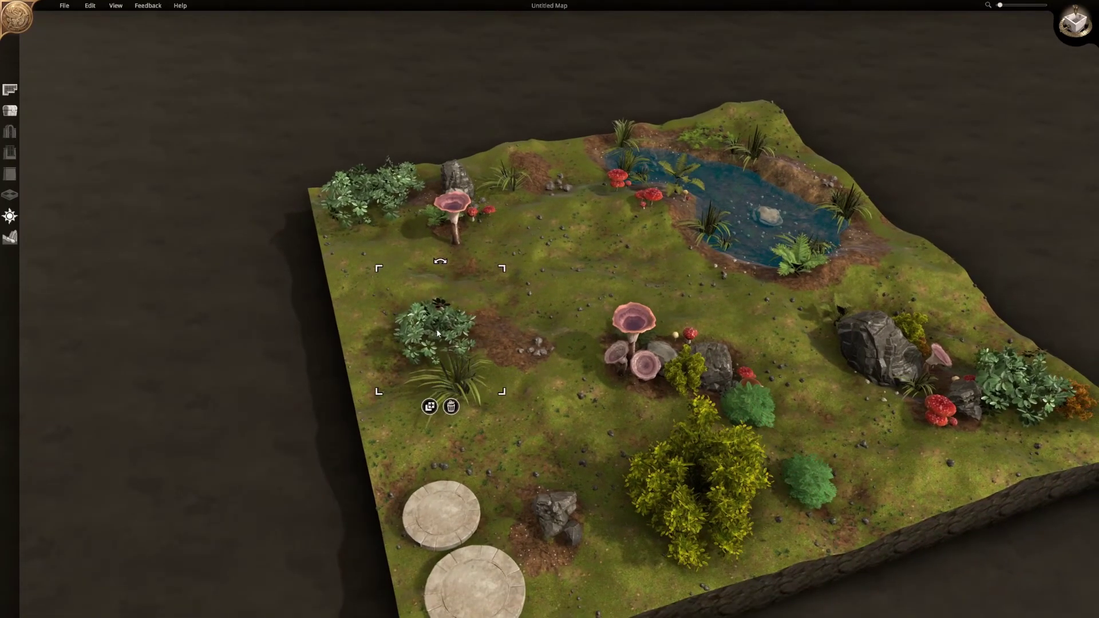
- Place a large red mushroom between the back shrub and grass clump, and move the pebbles to the dirt patch's edge beside the shrub
{"action": "left_click_drag", "start_coordinate": [643, 207], "coordinate": [421, 383]}
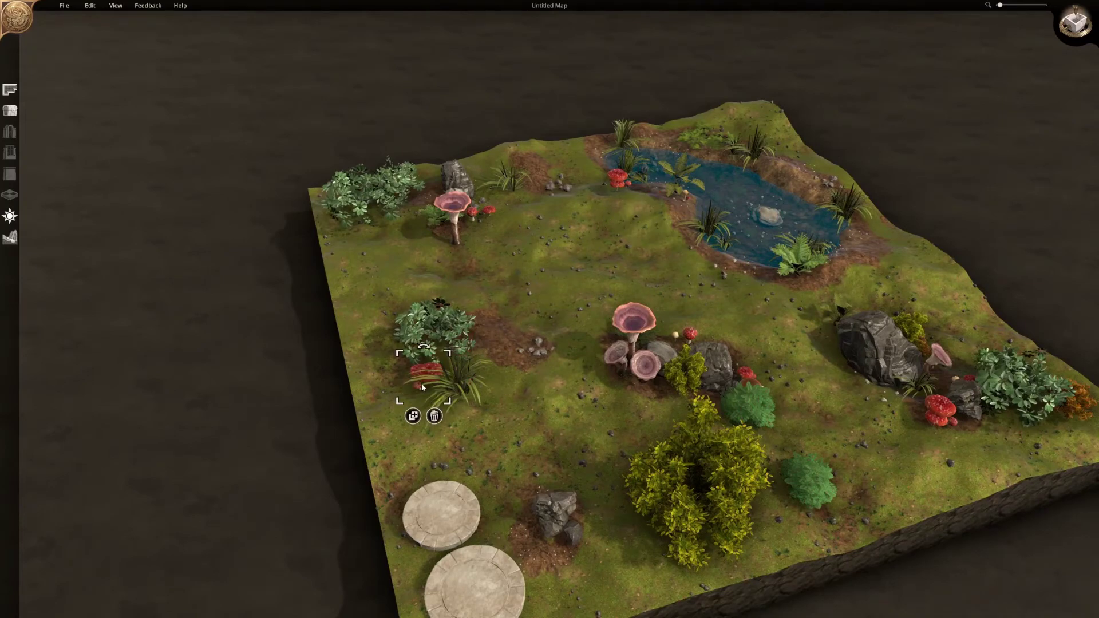
{"action": "left_click", "coordinate": [537, 345]}
{"action": "middle_click_drag", "start_coordinate": [587, 315], "coordinate": [495, 346]}
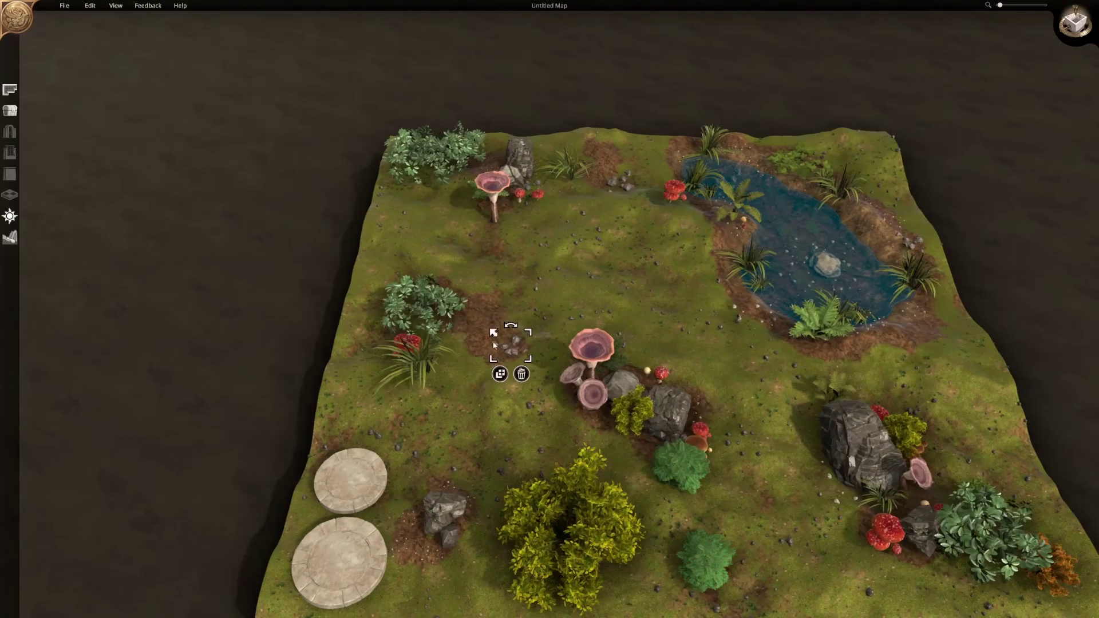
{"action": "left_click_drag", "start_coordinate": [505, 351], "coordinate": [468, 344]}
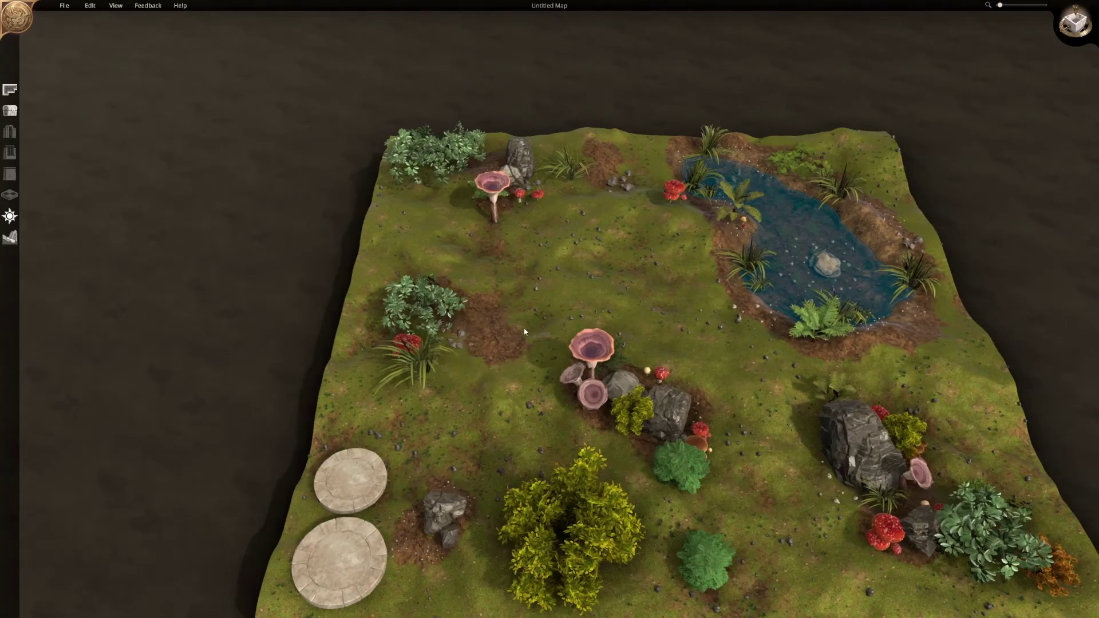
- Move the last large red mushroom from the pond bank to the pebbles beside the nearby dirt patch
{"action": "middle_click_drag", "start_coordinate": [599, 297], "coordinate": [506, 344]}
{"action": "left_click_drag", "start_coordinate": [650, 368], "coordinate": [676, 335]}
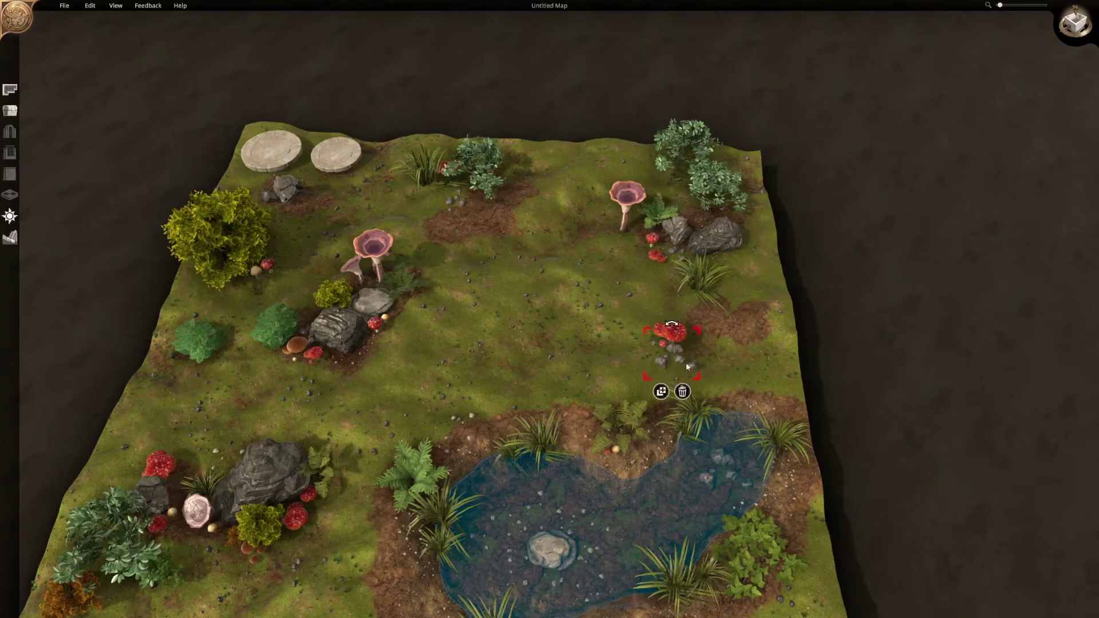
{"action": "left_click", "coordinate": [730, 358]}
- Move the lone green shrub beside the small grey rocks near the stone discs and scale it down to fit there
{"action": "mouse_move", "coordinate": [750, 359]}
{"action": "middle_mouse_down"}
{"action": "mouse_move", "coordinate": [761, 352]}
{"action": "mouse_move", "coordinate": [765, 363]}
{"action": "mouse_move", "coordinate": [768, 352]}
{"action": "middle_mouse_up"}
{"action": "key", "text": "w"}
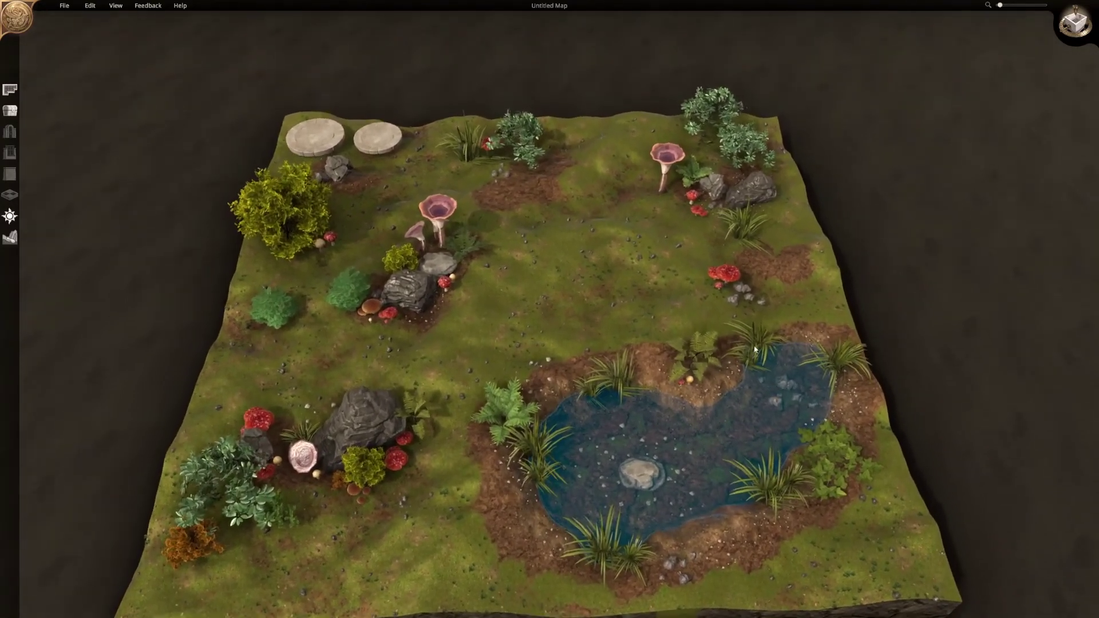
{"action": "key", "text": "a"}
{"action": "key", "text": "w"}
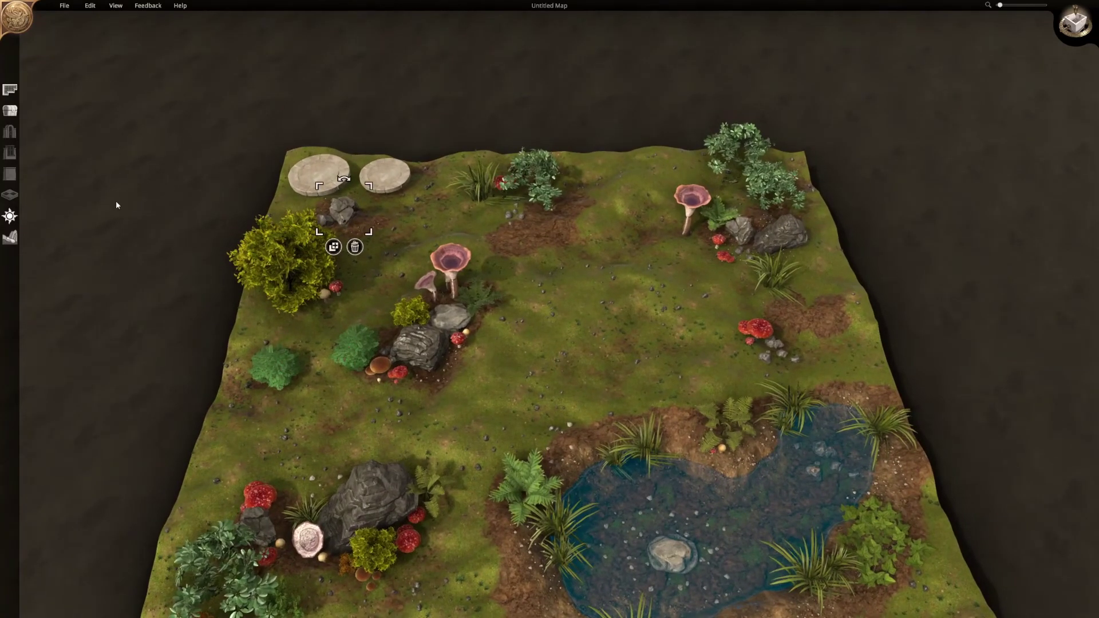
{"action": "key", "text": "w"}
{"action": "left_click", "coordinate": [274, 386]}
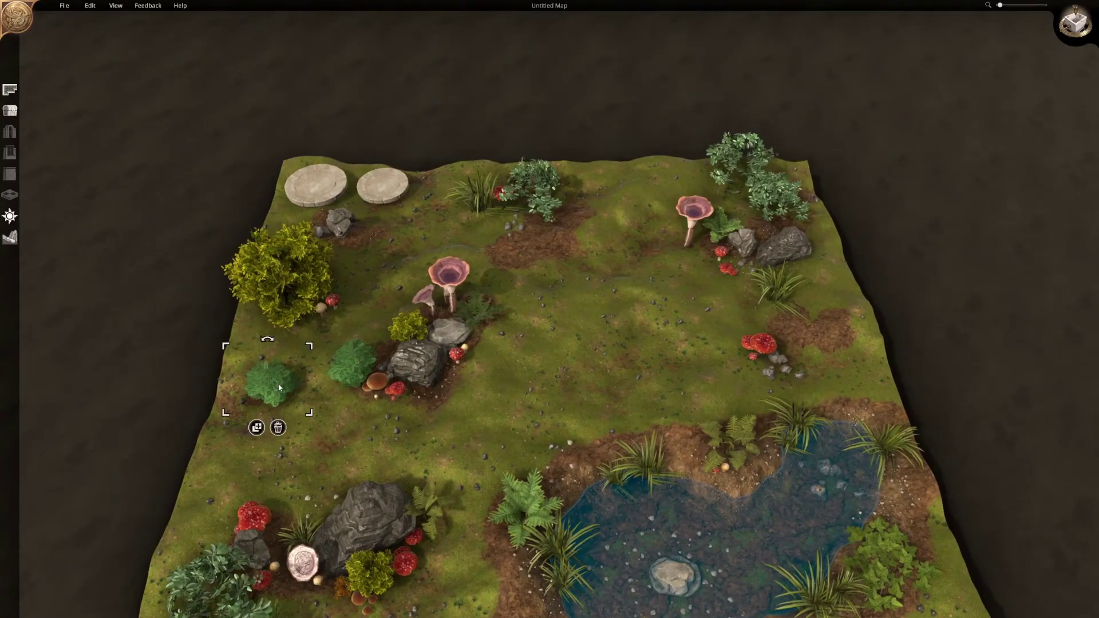
{"action": "left_click_drag", "start_coordinate": [274, 386], "coordinate": [372, 245]}
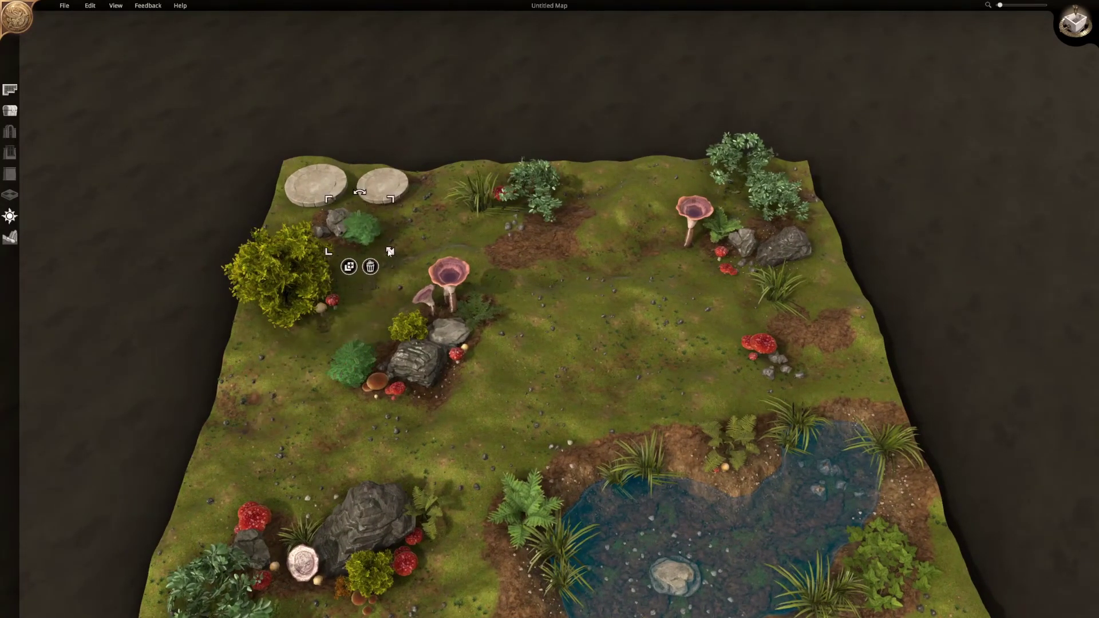
{"action": "left_click_drag", "start_coordinate": [365, 208], "coordinate": [378, 214]}
{"action": "left_click_drag", "start_coordinate": [362, 235], "coordinate": [359, 230]}
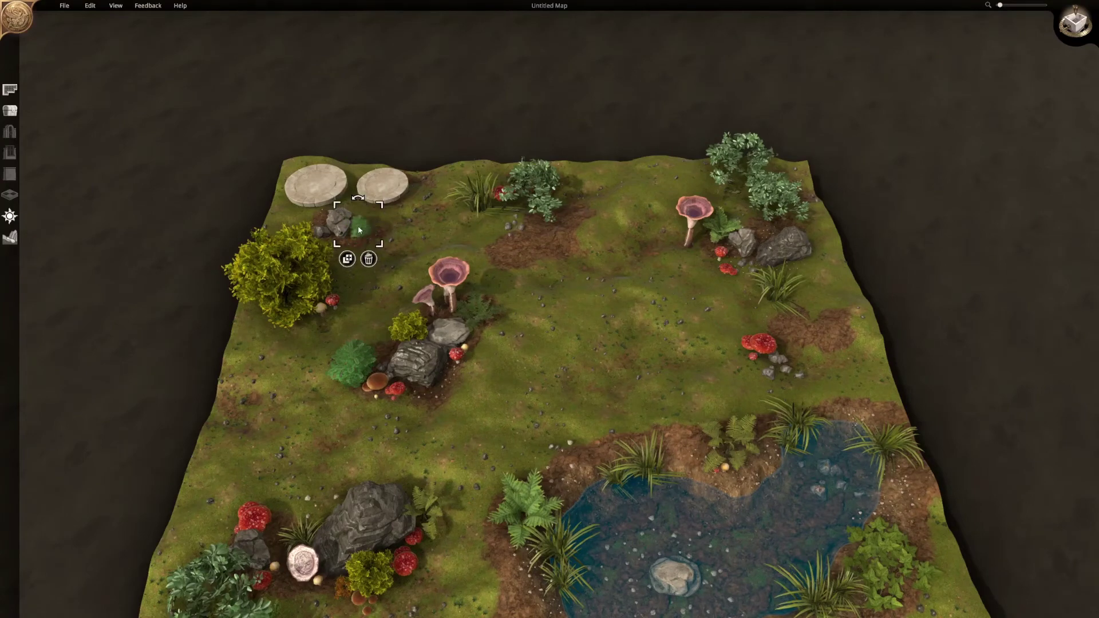
{"action": "left_click", "coordinate": [399, 182]}
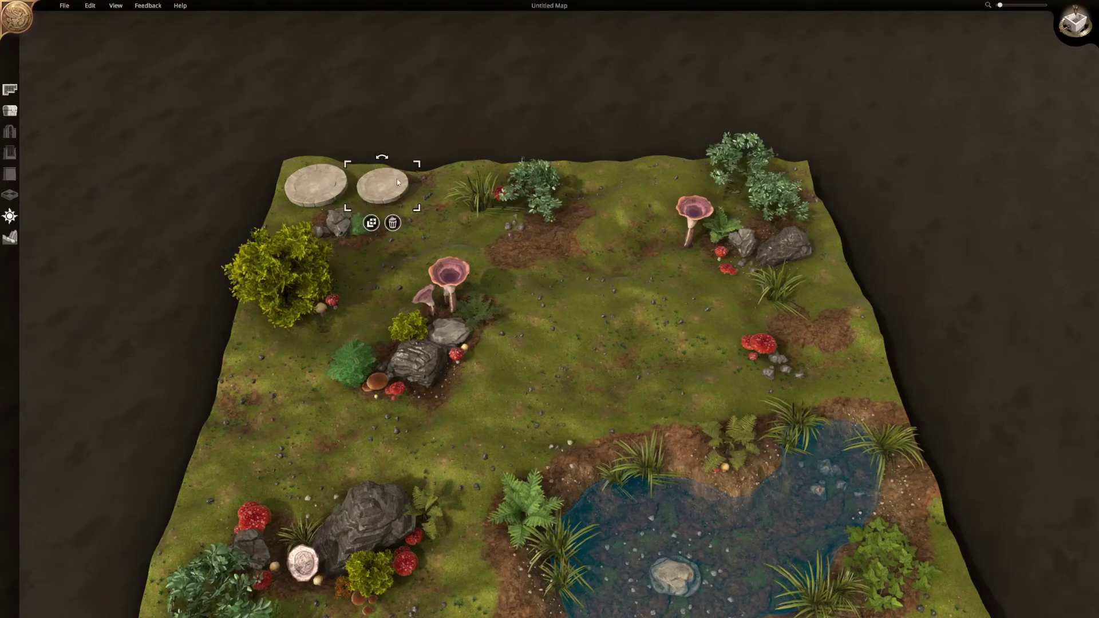
- Take the grass clump away from the red mushroom and leafy shrub at the back dirt patch
{"action": "left_click", "coordinate": [482, 208]}
{"action": "left_click_drag", "start_coordinate": [482, 208], "coordinate": [537, 243]}
{"action": "key", "text": "s"}
{"action": "key", "text": "d"}
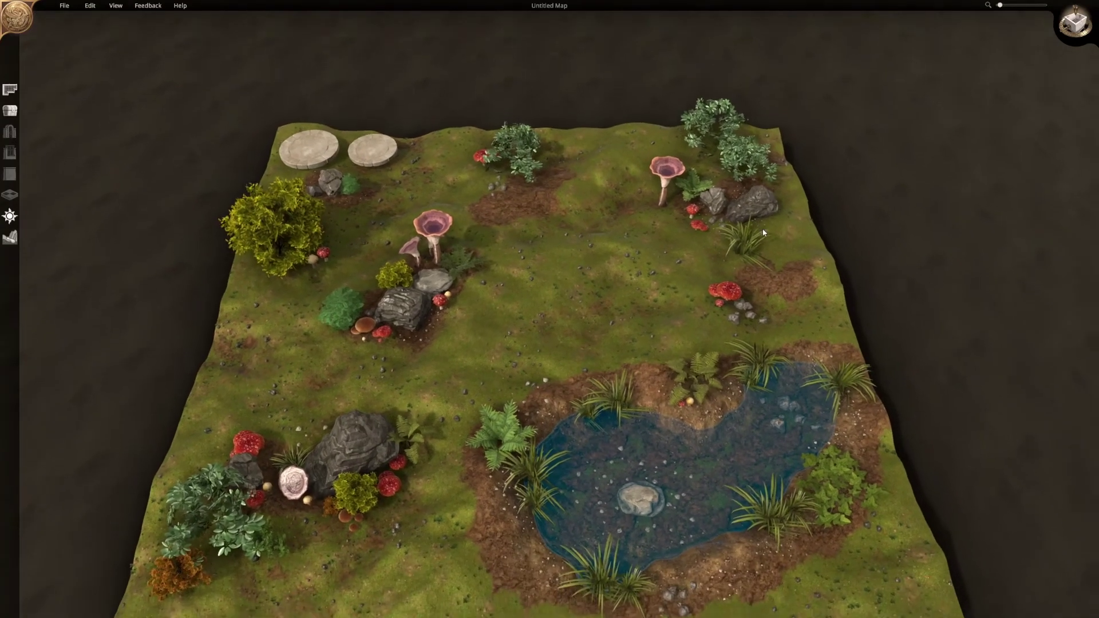
- Duplicate the orange shrub from the front corner and place two copies together on the dirt patch before the back leafy shrub
{"action": "key", "text": "w"}
{"action": "key", "text": "s"}
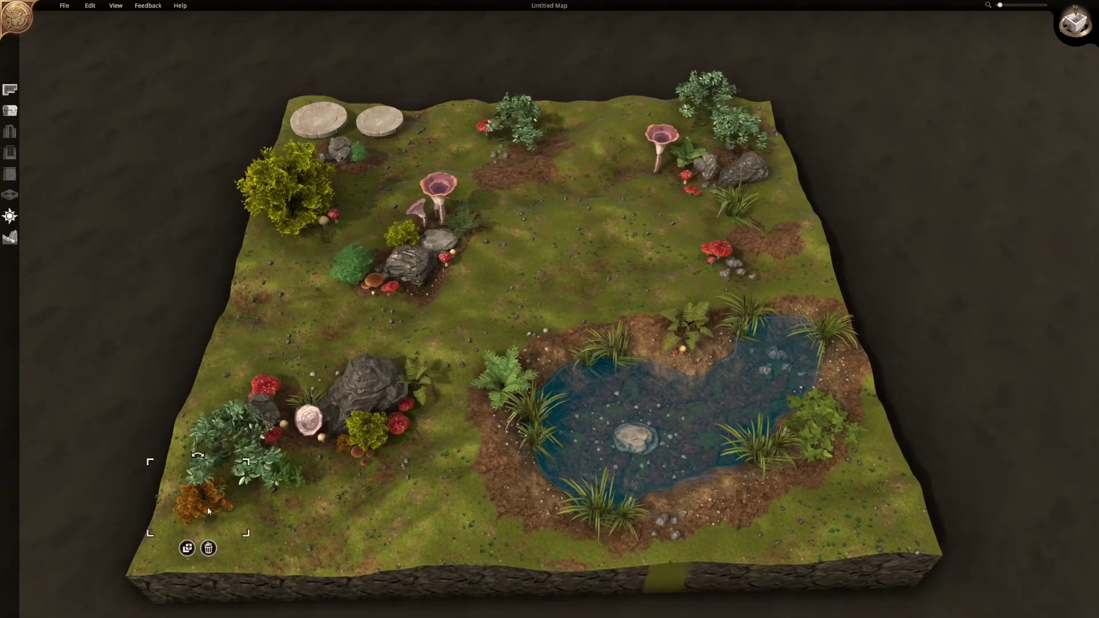
{"action": "left_click", "coordinate": [187, 548]}
{"action": "key", "text": "w"}
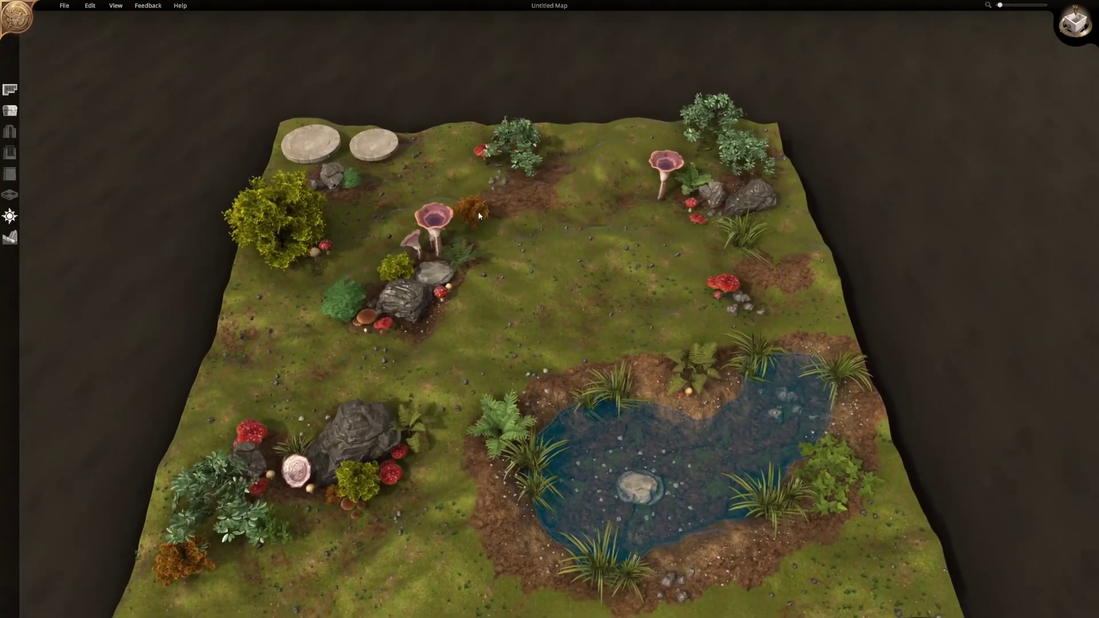
{"action": "left_click", "coordinate": [522, 191]}
{"action": "left_click", "coordinate": [509, 221]}
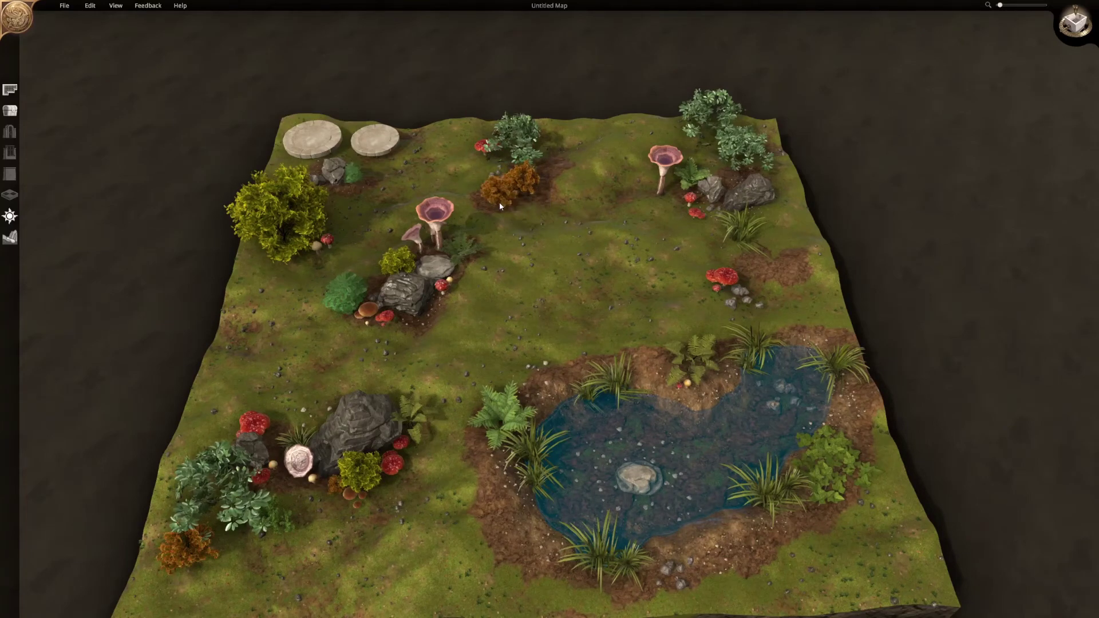
{"action": "left_click", "coordinate": [495, 203]}
- Place another orange shrub beside the small grey rocks near the stone discs and scale down one on the back dirt patch
{"action": "left_click", "coordinate": [482, 232]}
{"action": "key", "text": "w"}
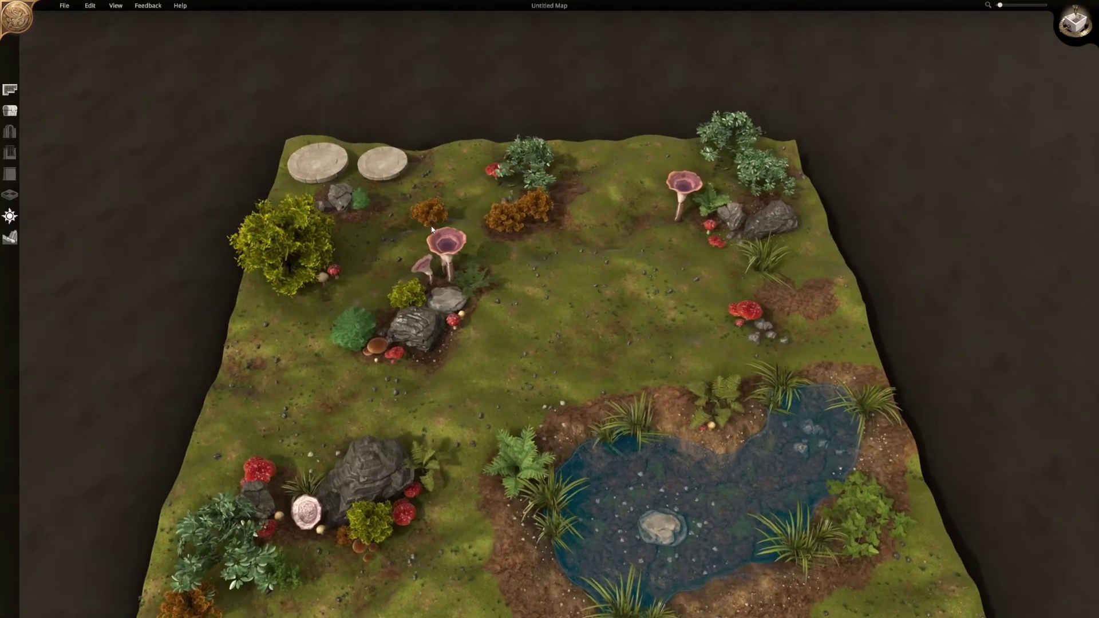
{"action": "left_click", "coordinate": [360, 265]}
{"action": "key", "text": "d"}
{"action": "key", "text": "s"}
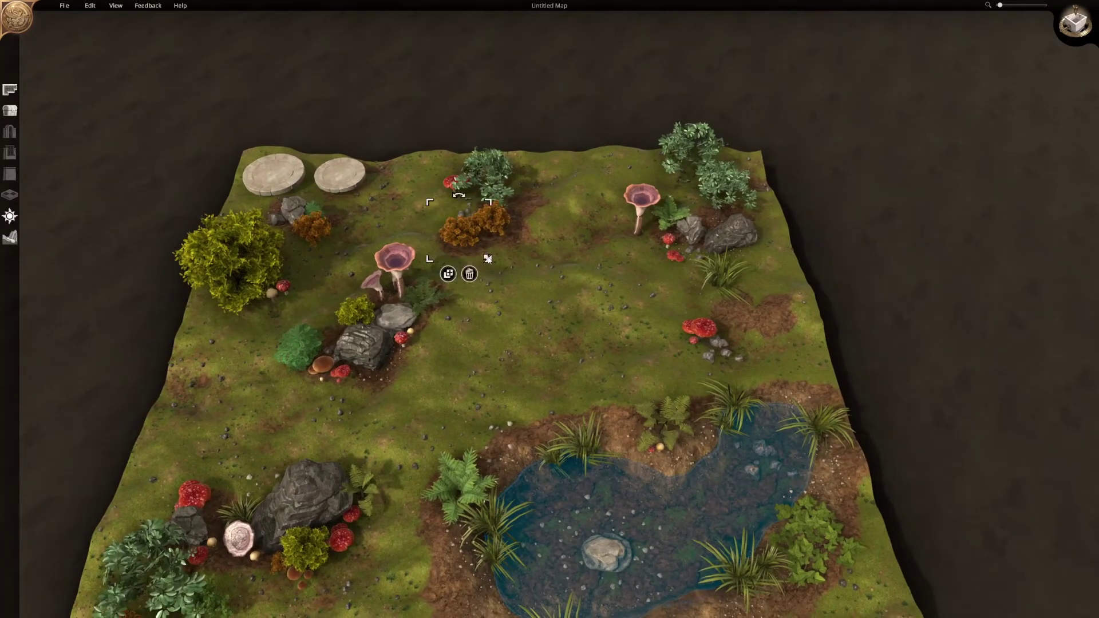
{"action": "left_click_drag", "start_coordinate": [488, 259], "coordinate": [482, 254]}
{"action": "key", "text": "s"}
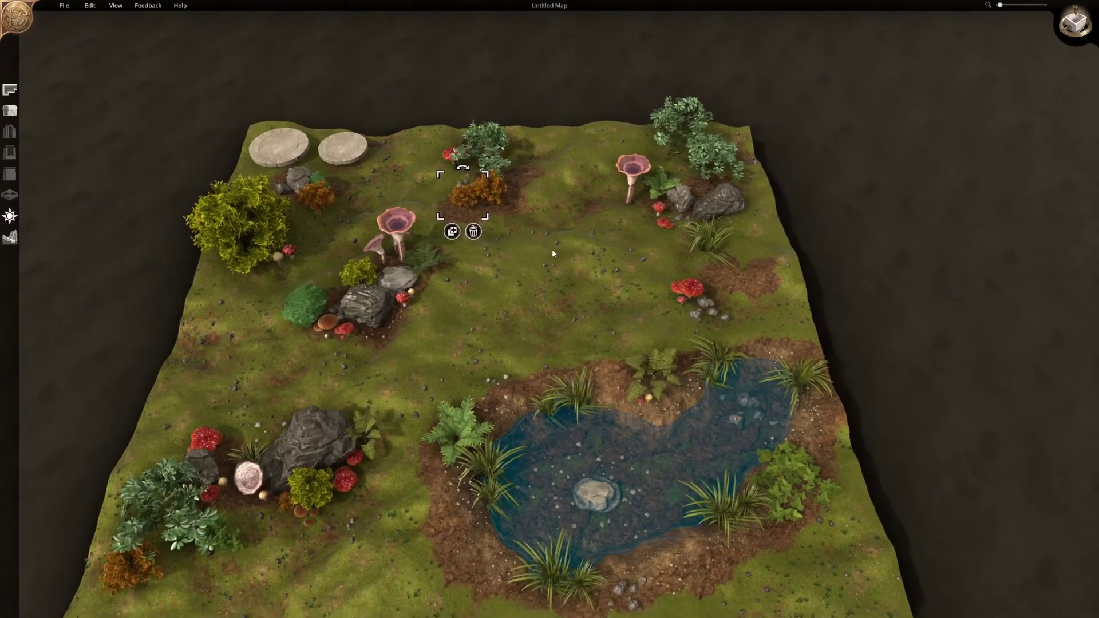
{"action": "left_click", "coordinate": [557, 348]}
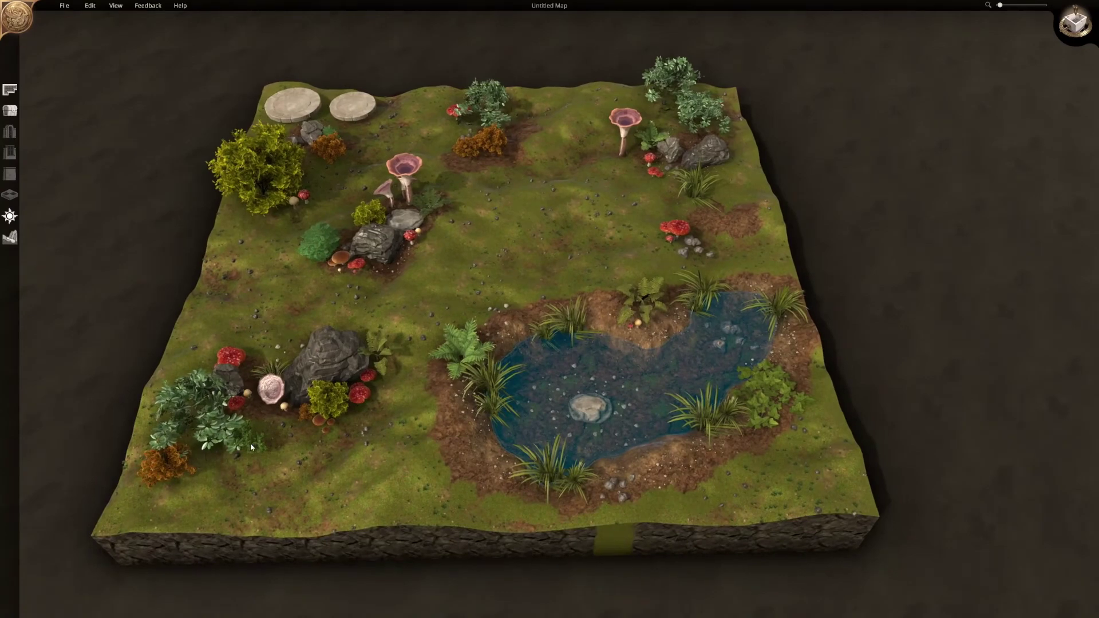
- Duplicate the small green plant beside the front corner shrub and place the copy in front of the orange shrubs on the back dirt patch
{"action": "left_click", "coordinate": [235, 483]}
{"action": "key", "text": "w"}
{"action": "key", "text": "d"}
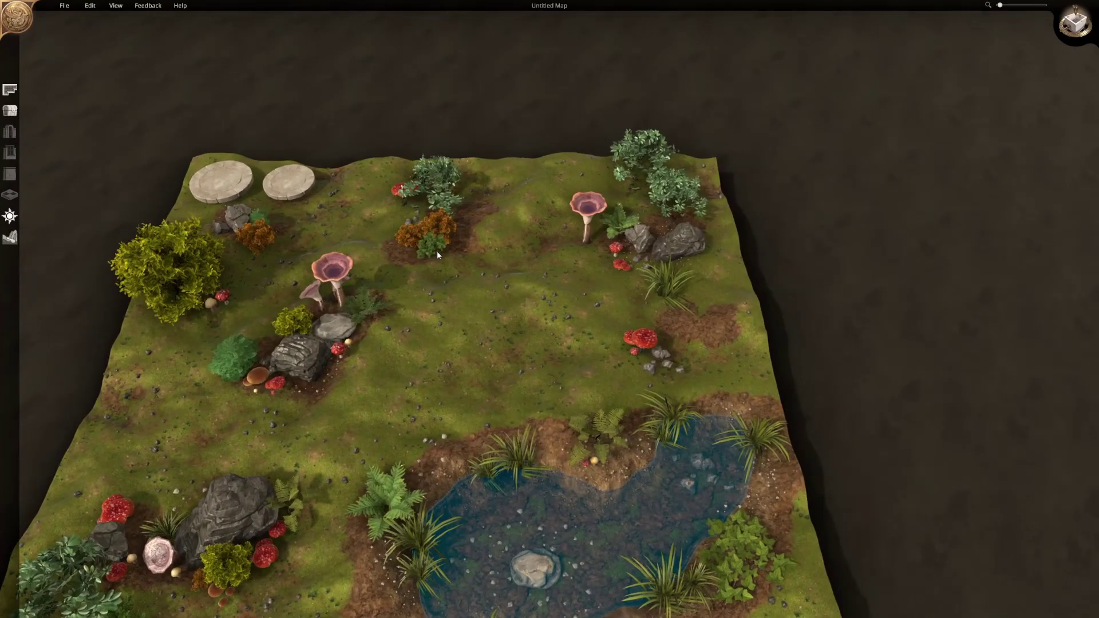
{"action": "left_click", "coordinate": [438, 252]}
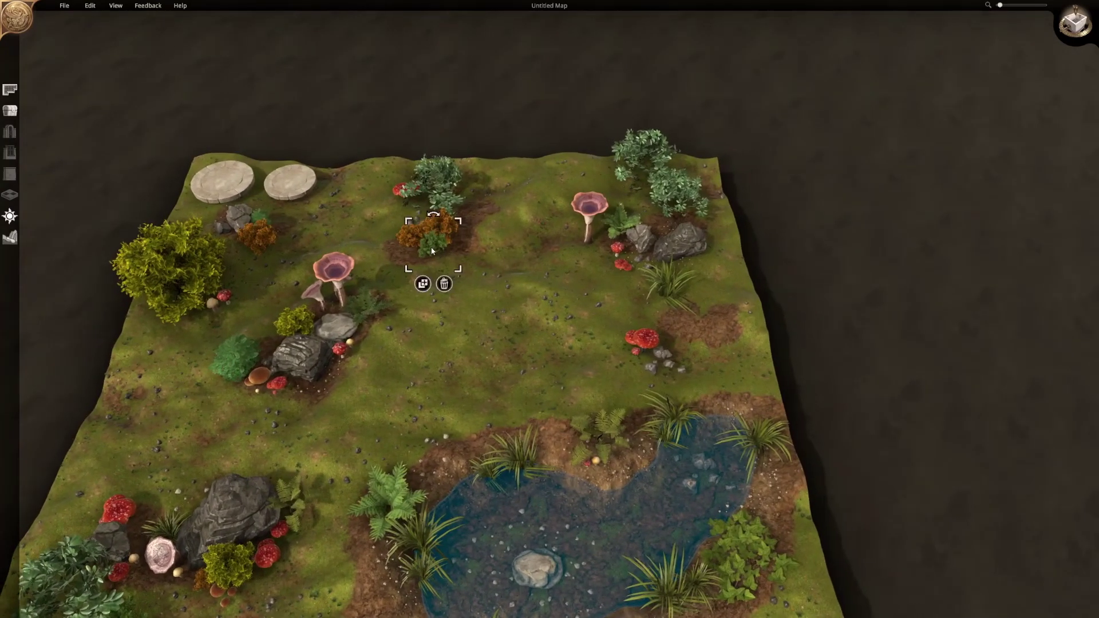
- Place another copy of the green plant behind the lone funnel mushroom in the back corner and scale it up
{"action": "key", "text": "w"}
{"action": "key", "text": "a"}
{"action": "left_click", "coordinate": [462, 303]}
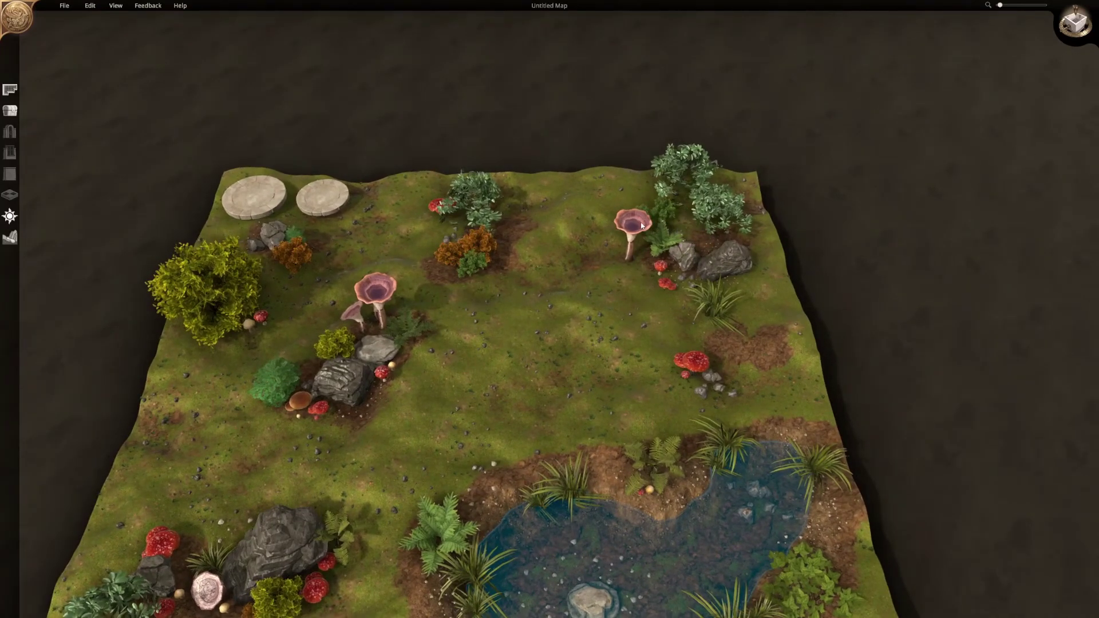
{"action": "left_click_drag", "start_coordinate": [630, 194], "coordinate": [623, 185]}
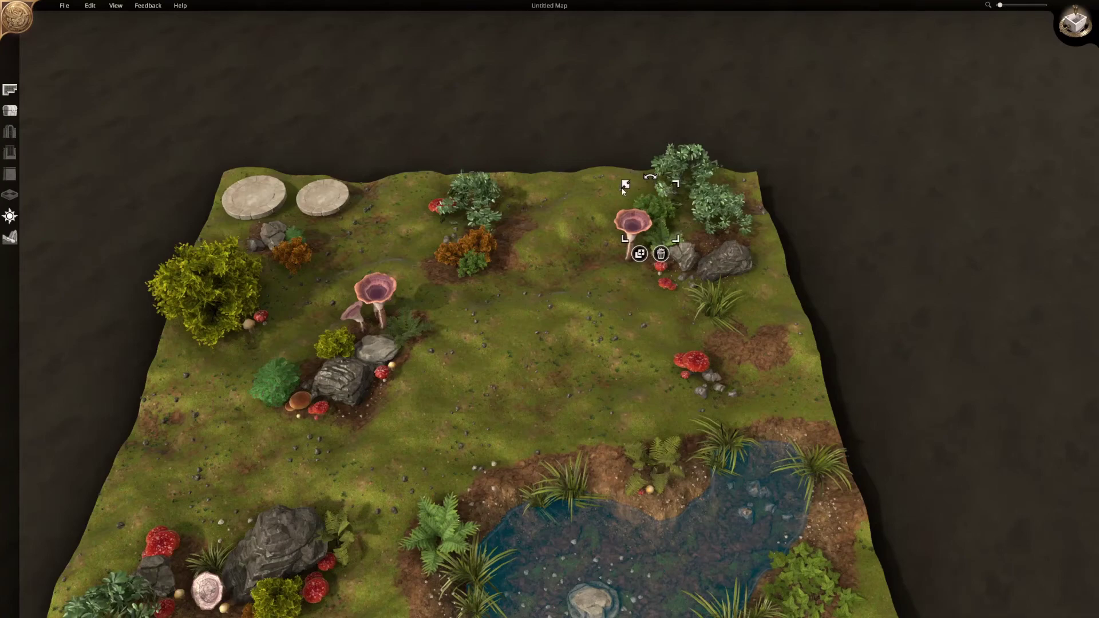
- Place two overlapping copies of the green plant in the empty front corner beside the pond and enlarge the front one
{"action": "key", "text": "s"}
{"action": "key", "text": "d"}
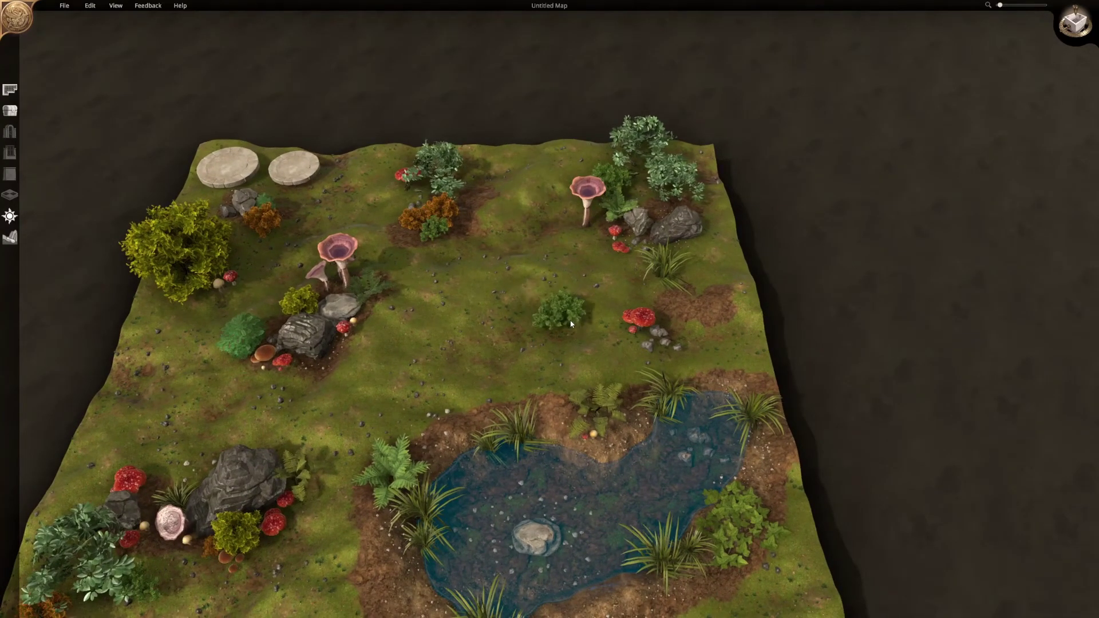
{"action": "key", "text": "a"}
{"action": "key", "text": "s"}
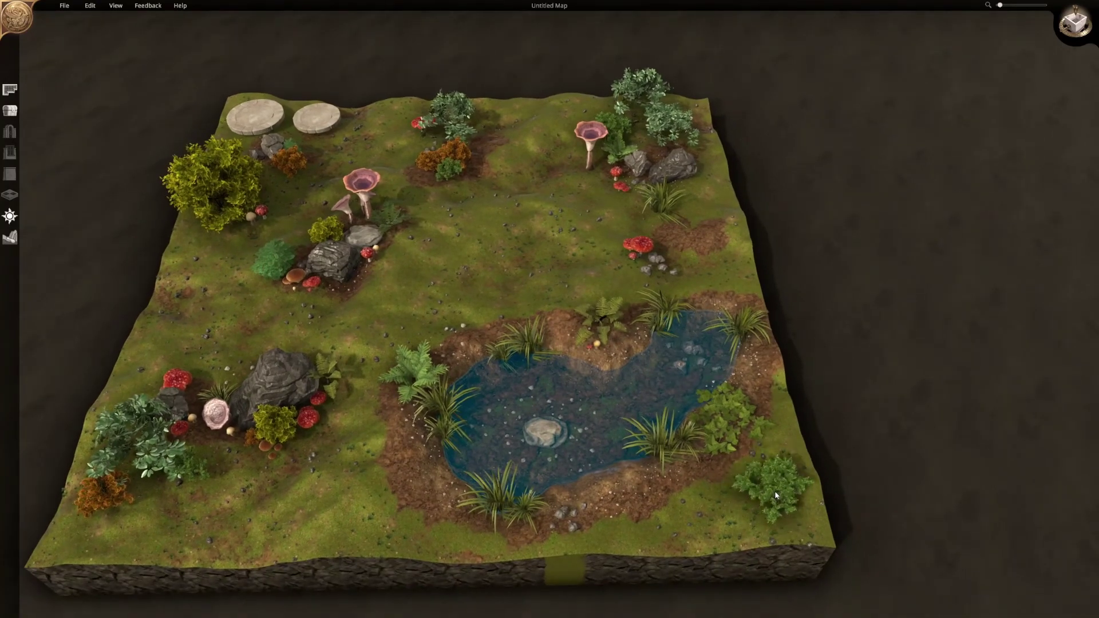
{"action": "left_click", "coordinate": [761, 527]}
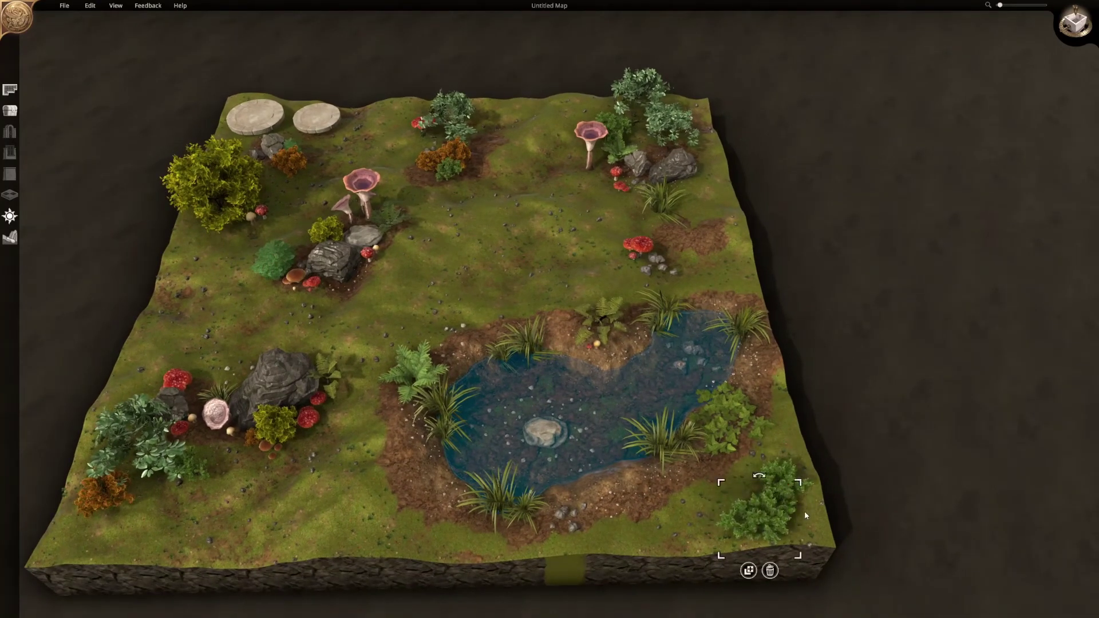
{"action": "left_click_drag", "start_coordinate": [725, 485], "coordinate": [715, 474]}
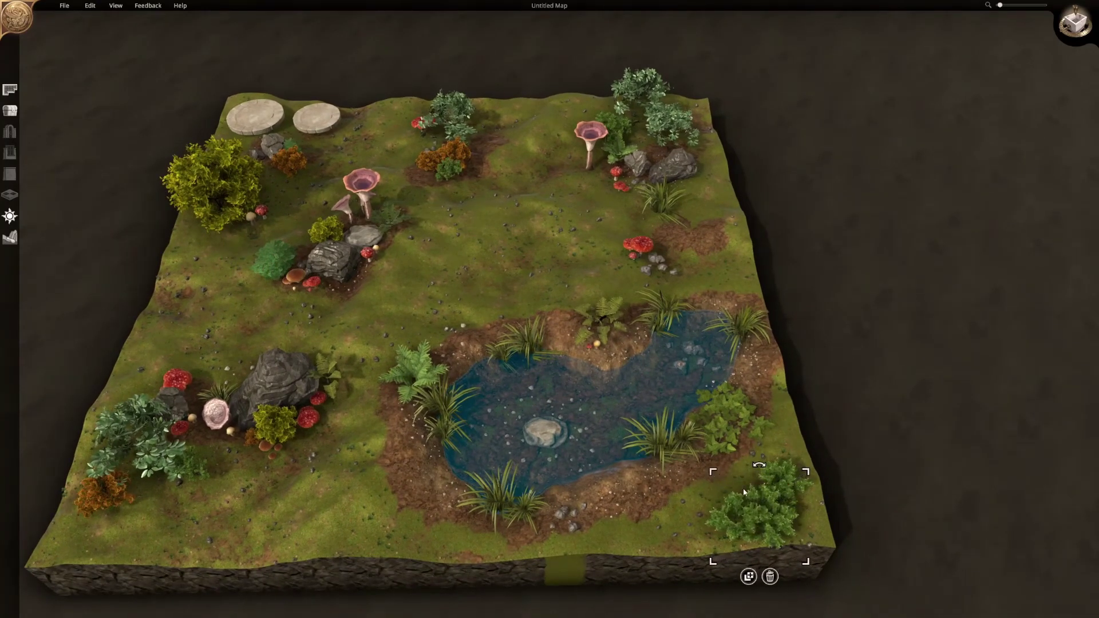
{"action": "left_click_drag", "start_coordinate": [763, 526], "coordinate": [751, 509]}
{"action": "left_click", "coordinate": [793, 395]}
- Duplicate the yellow-green shrub beside the large front boulder and place the copy against the green shrubs in the pond-side corner
{"action": "key", "text": "a"}
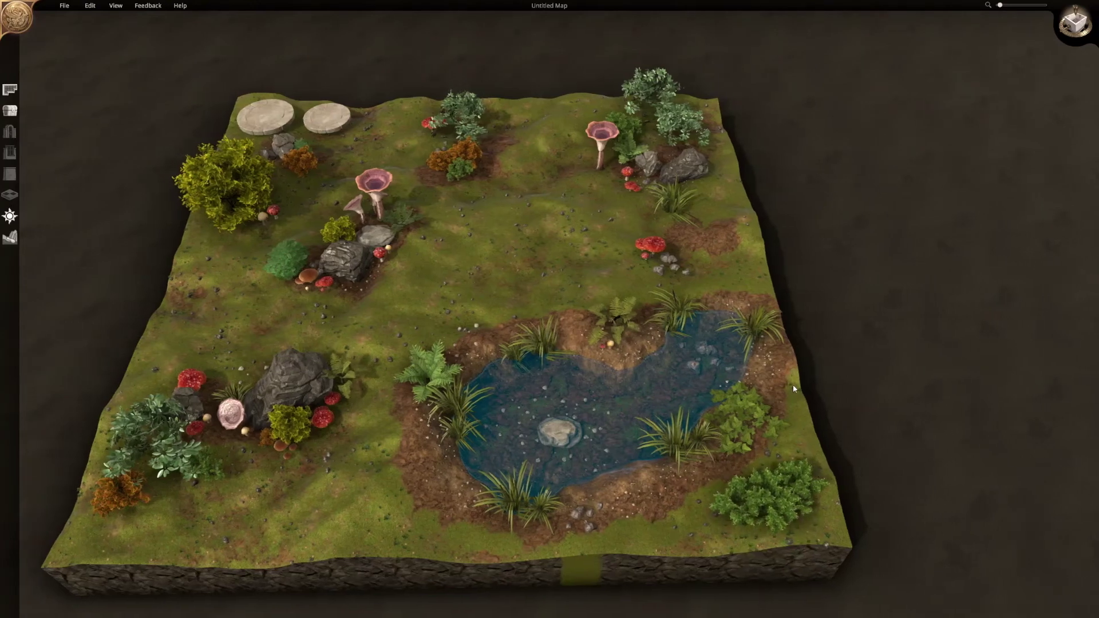
{"action": "key", "text": "w"}
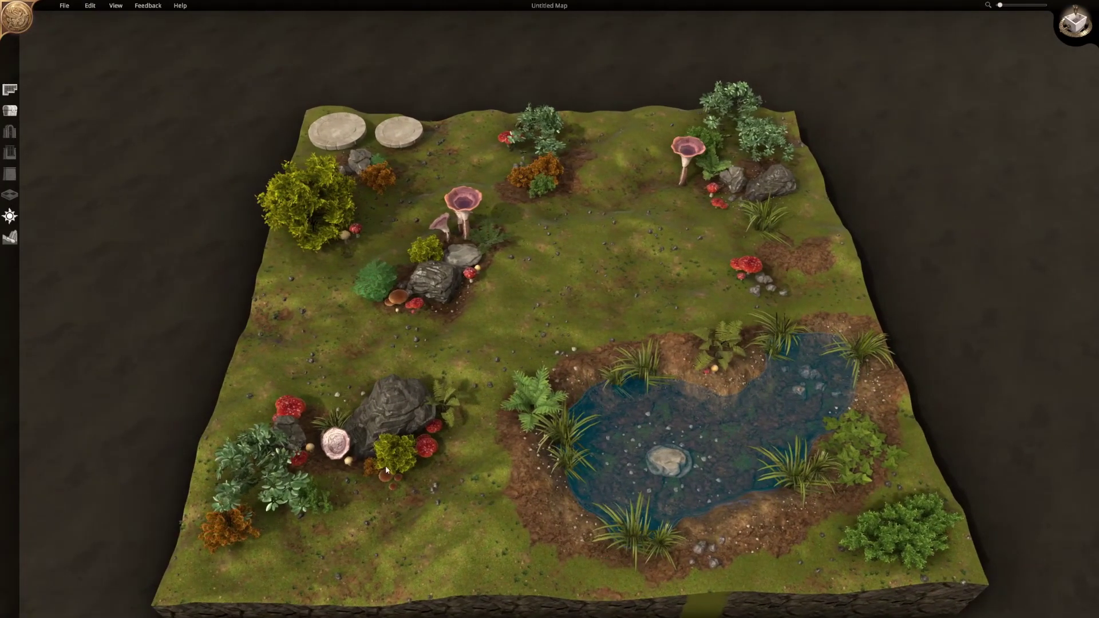
{"action": "key", "text": "d"}
{"action": "key", "text": "s"}
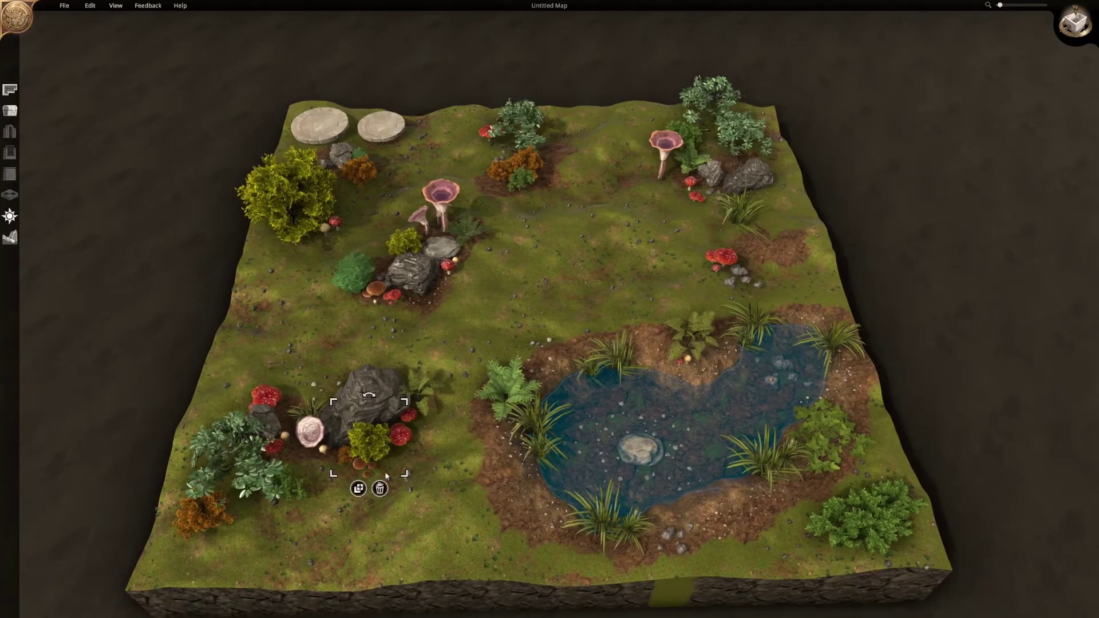
{"action": "left_click", "coordinate": [359, 489]}
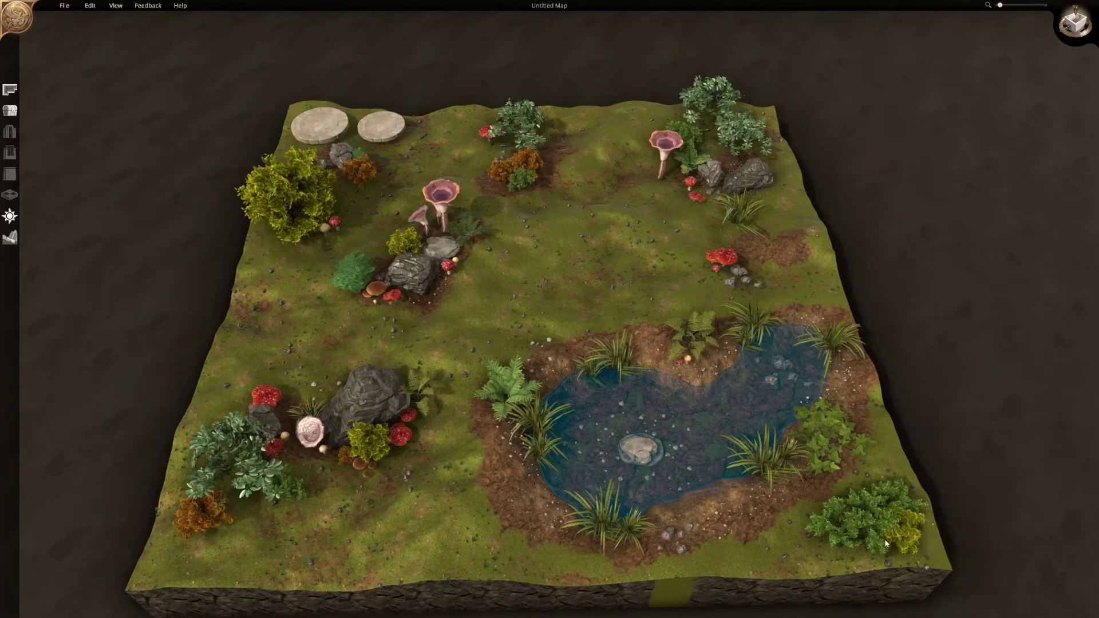
{"action": "left_click", "coordinate": [883, 539]}
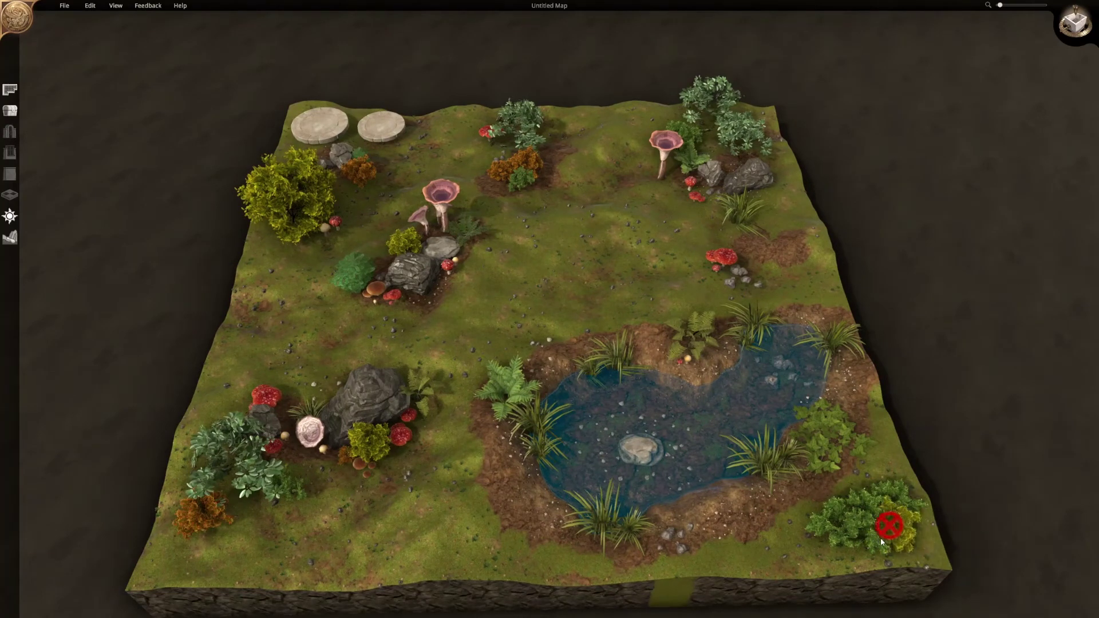
- Place a yellow-green shrub beside the orange shrubs on the back dirt patch and a smaller one by the rocks near the stone discs
{"action": "key", "text": "w"}
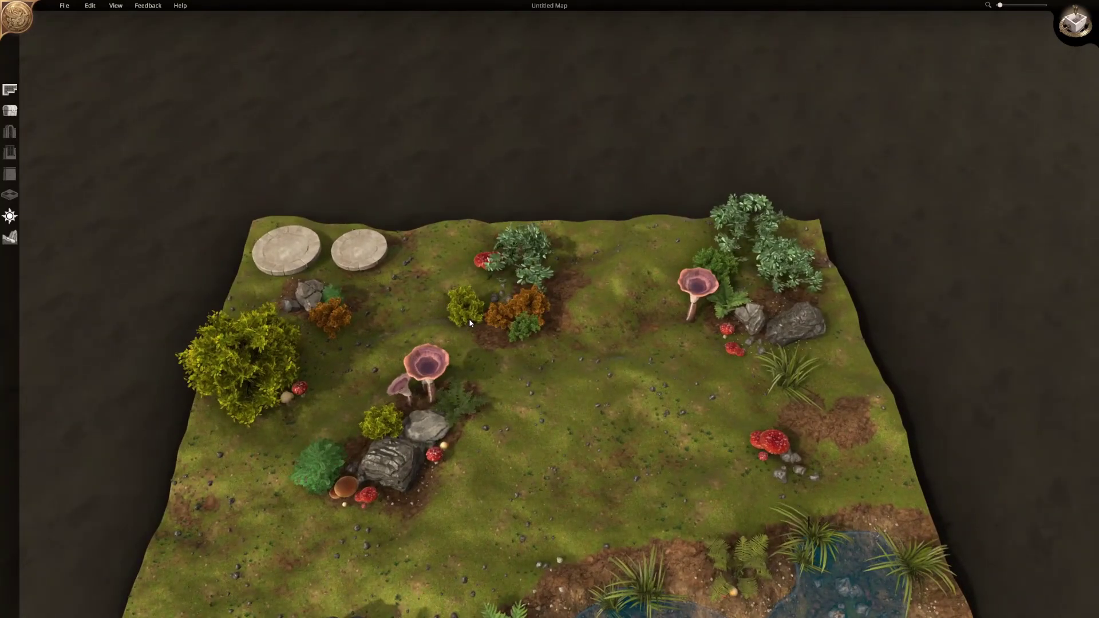
{"action": "left_click", "coordinate": [469, 319]}
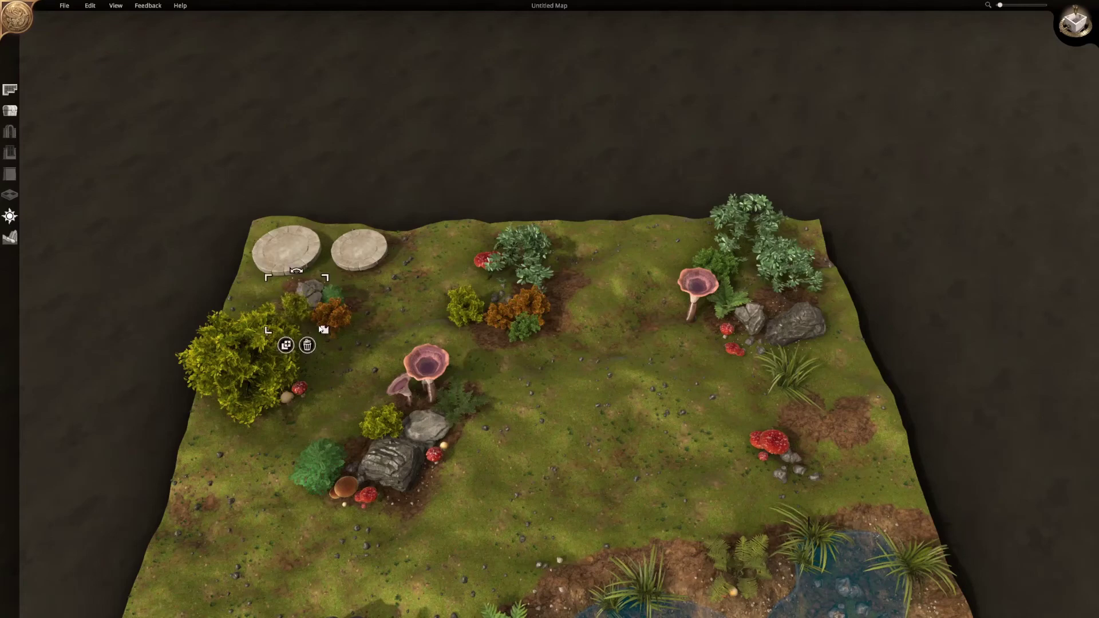
{"action": "key", "text": "s"}
{"action": "key", "text": "d"}
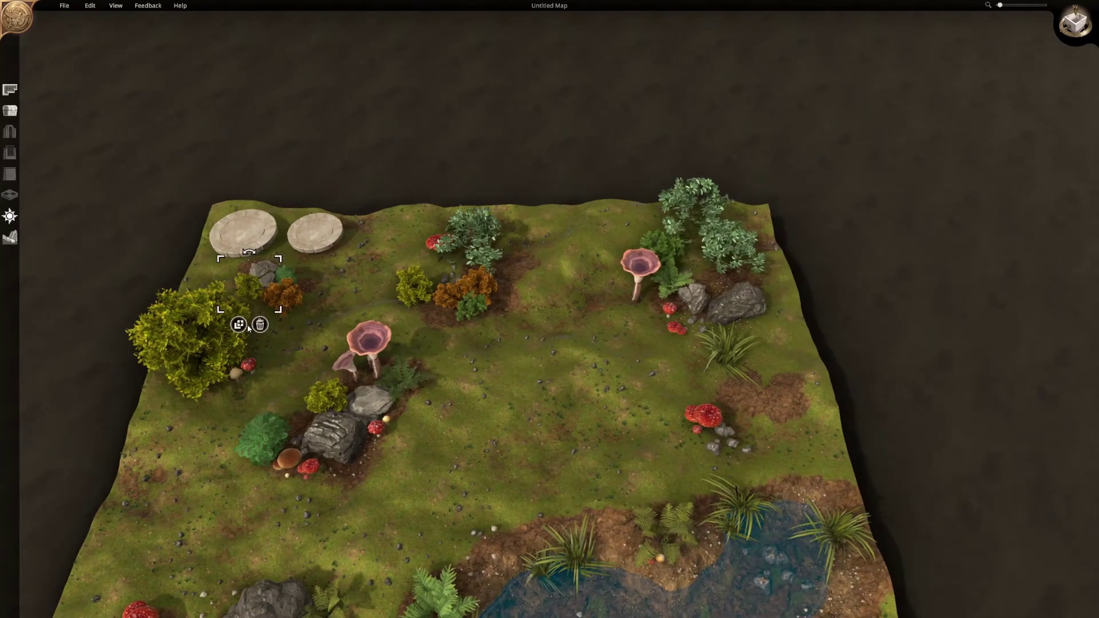
- Duplicate the small yellow-green shrub and place the copy at the foot of the funnel mushroom in the back corner
{"action": "left_click", "coordinate": [239, 325]}
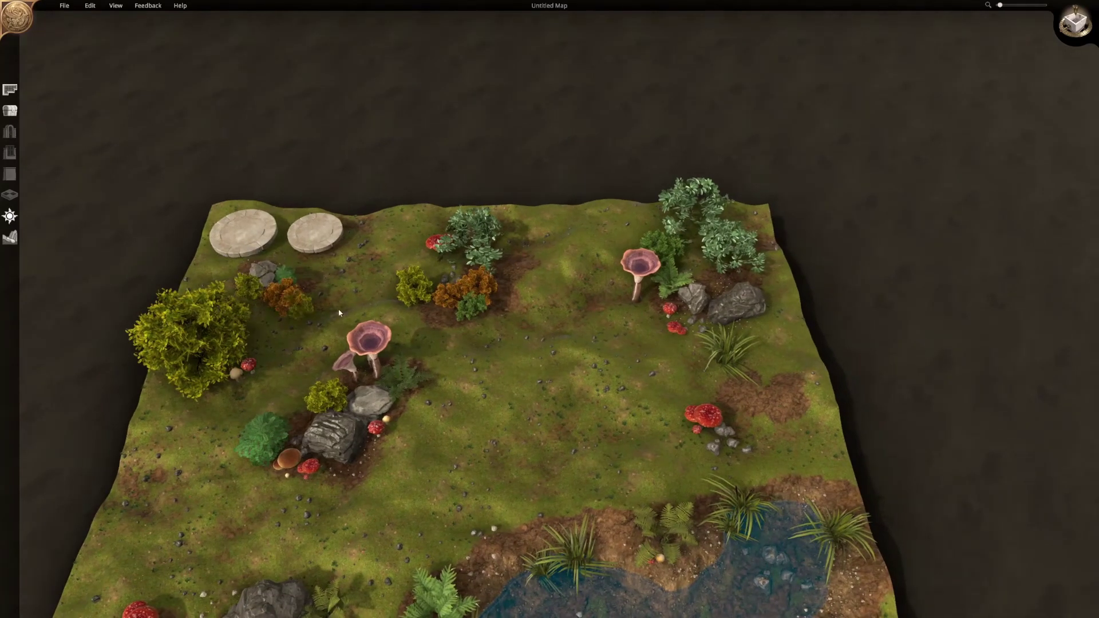
{"action": "left_click", "coordinate": [646, 313]}
{"action": "left_click", "coordinate": [582, 325]}
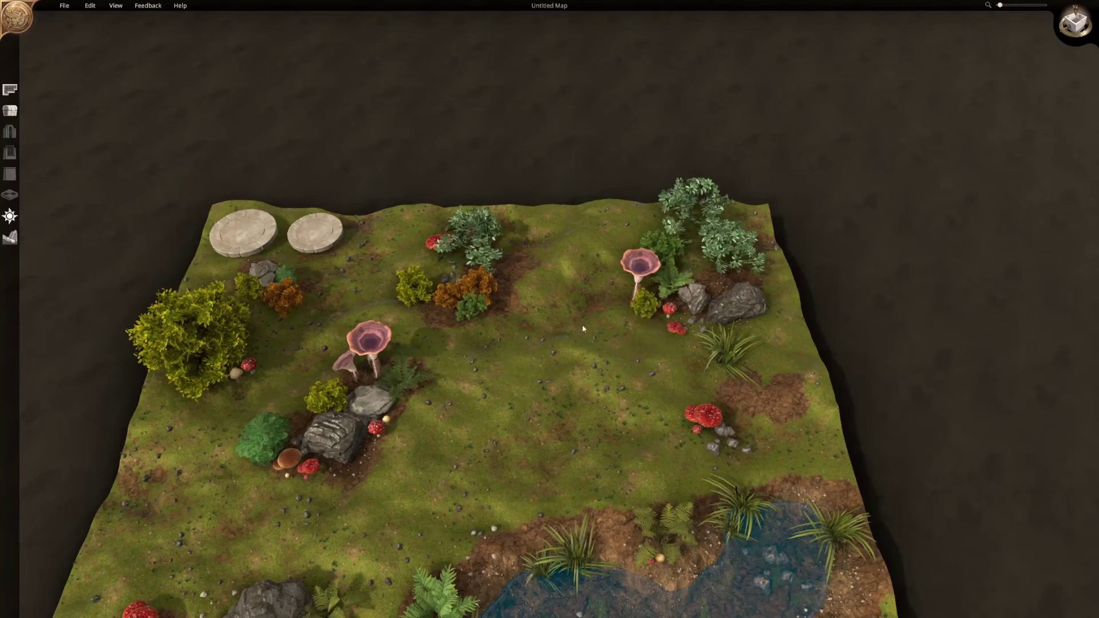
- Change the map's light colour to the warm peach swatch and raise the light intensity slightly
{"action": "key", "text": "s"}
{"action": "key", "text": "s"}
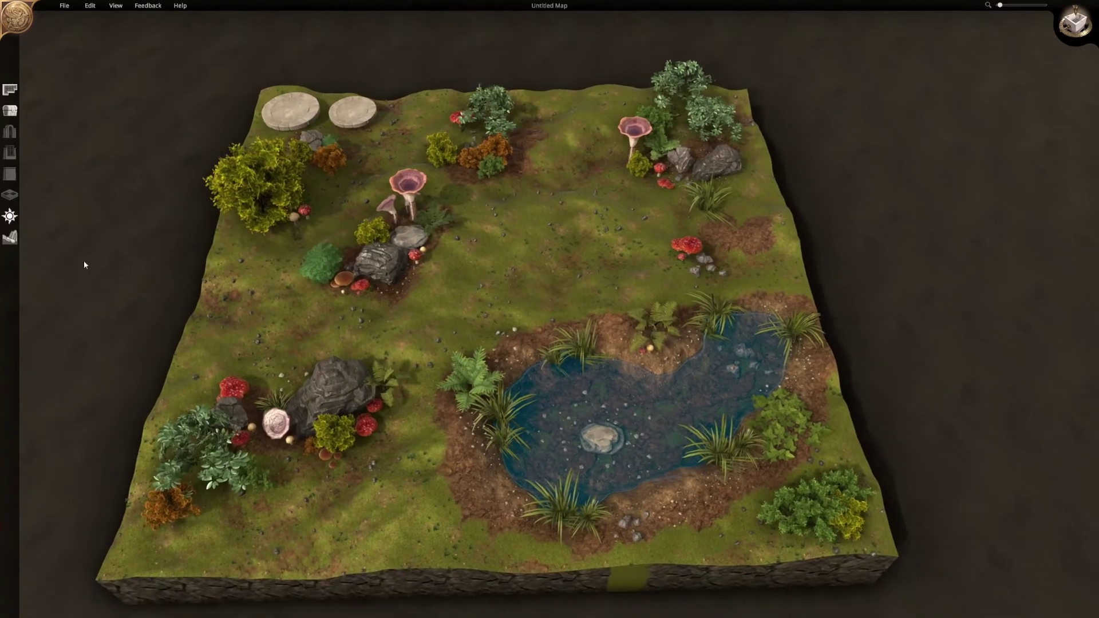
{"action": "left_click", "coordinate": [9, 216]}
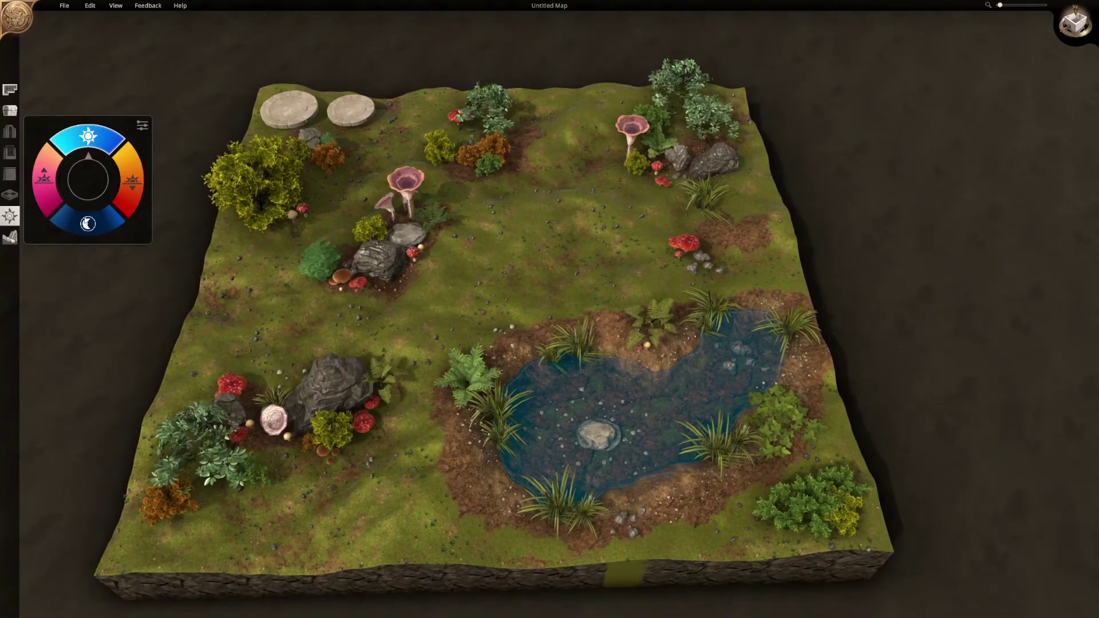
{"action": "left_click", "coordinate": [143, 125]}
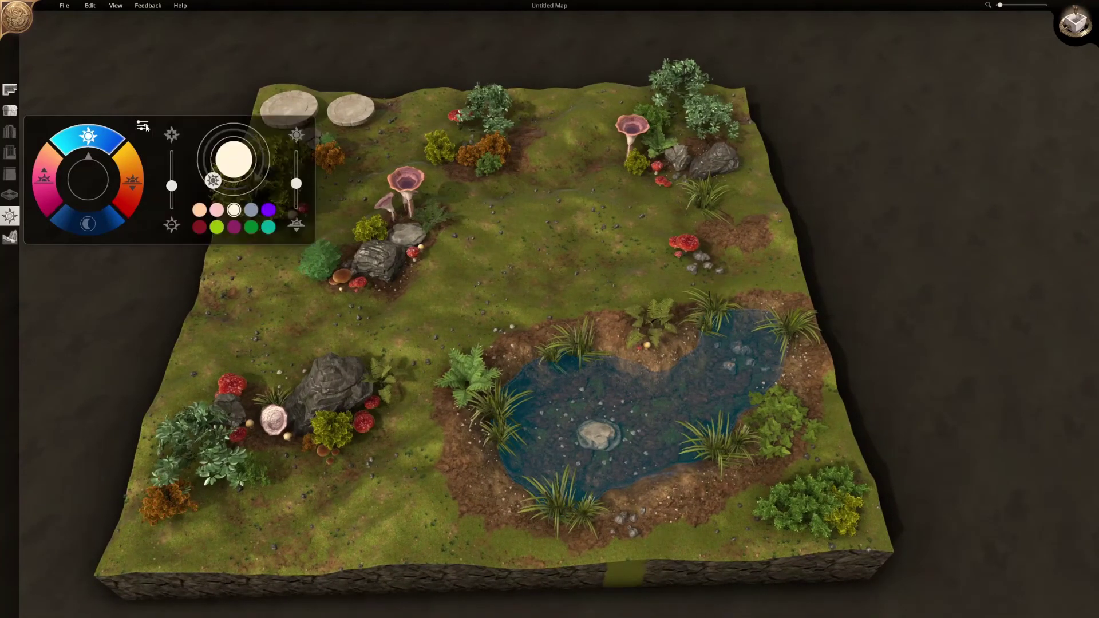
{"action": "left_click", "coordinate": [200, 210]}
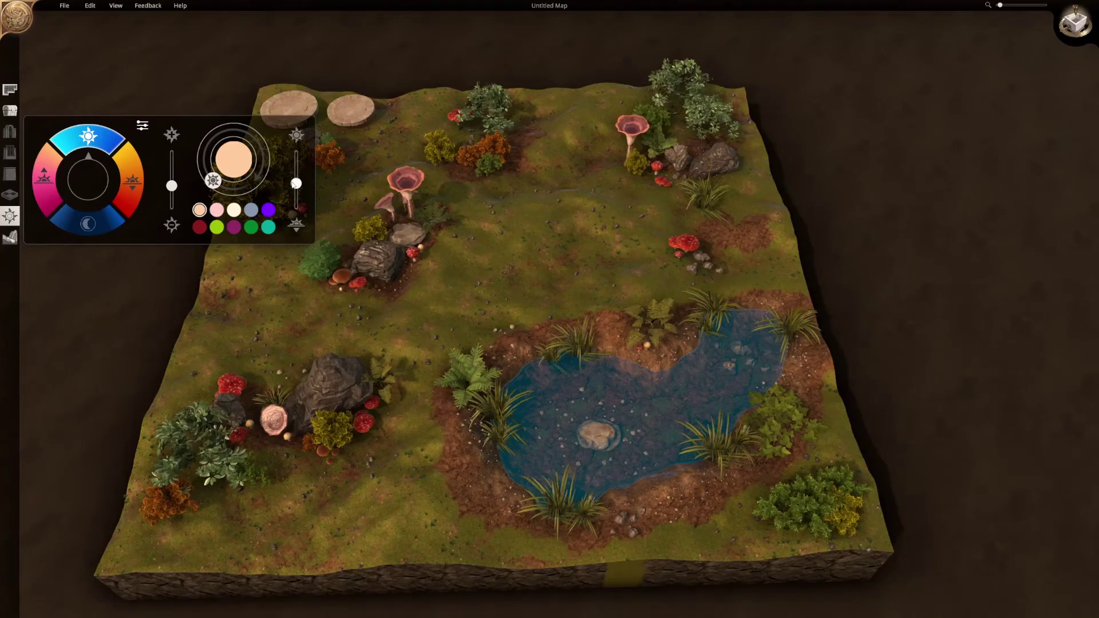
{"action": "left_click_drag", "start_coordinate": [174, 190], "coordinate": [173, 186]}
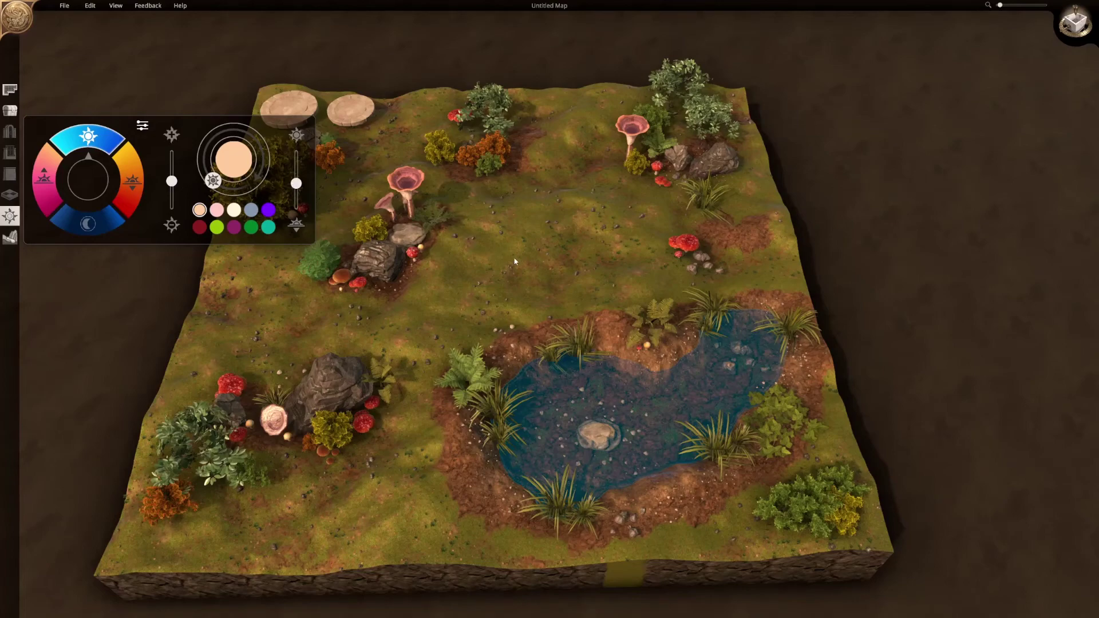
- Raise a small mound on the open grass between the striped rock cluster and the large front boulder, near the map's edge
{"action": "left_click", "coordinate": [5, 112]}
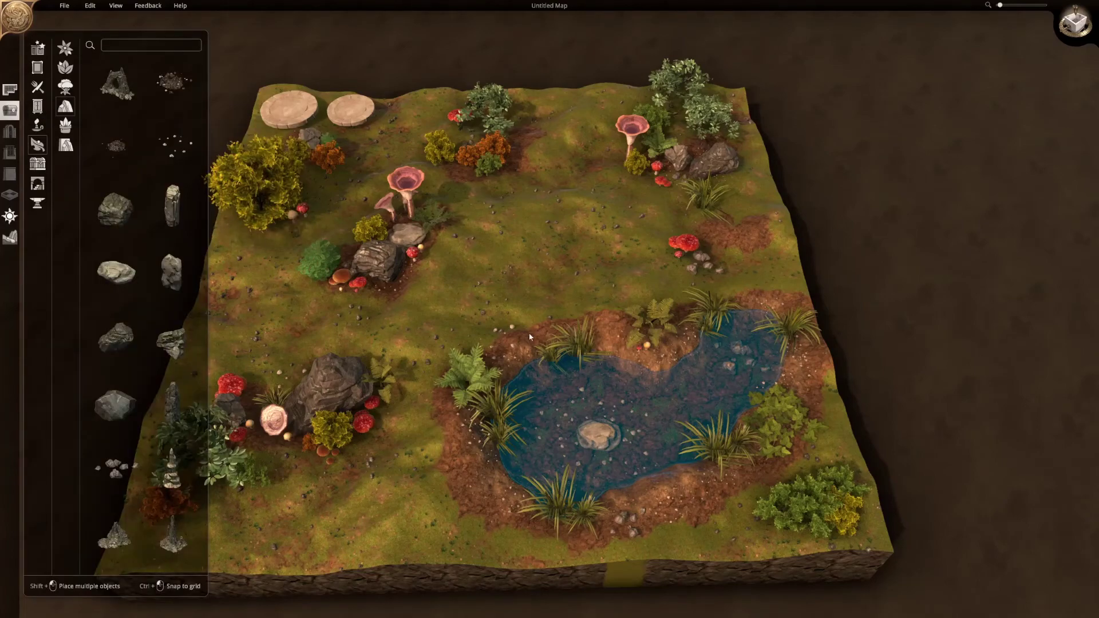
{"action": "middle_click_drag", "start_coordinate": [530, 336], "coordinate": [3, 256]}
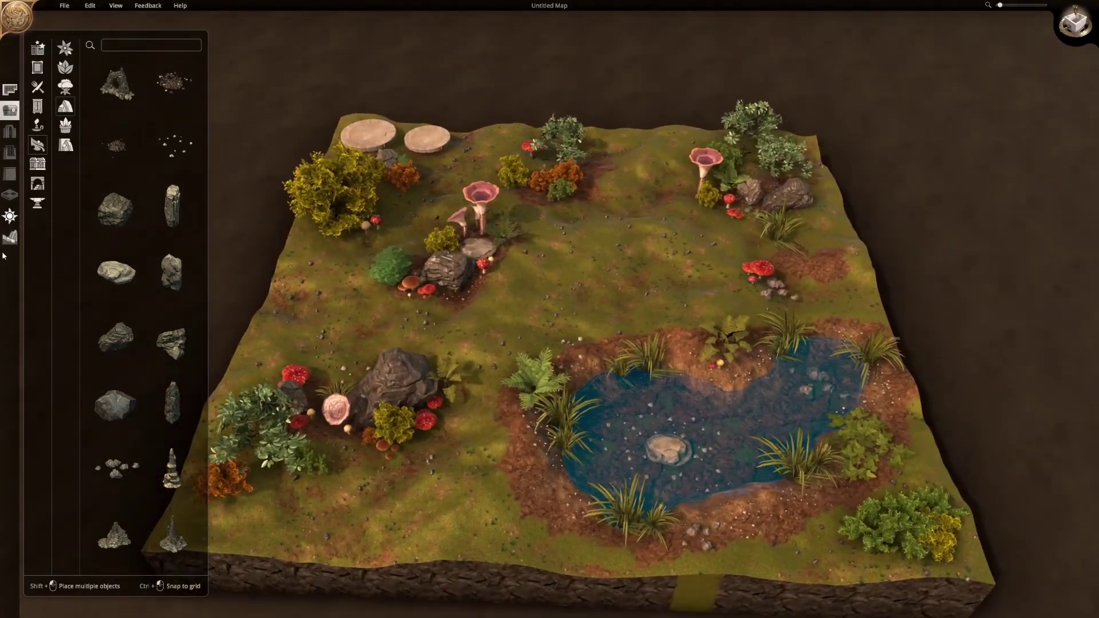
{"action": "left_click", "coordinate": [10, 237]}
{"action": "left_click", "coordinate": [60, 52]}
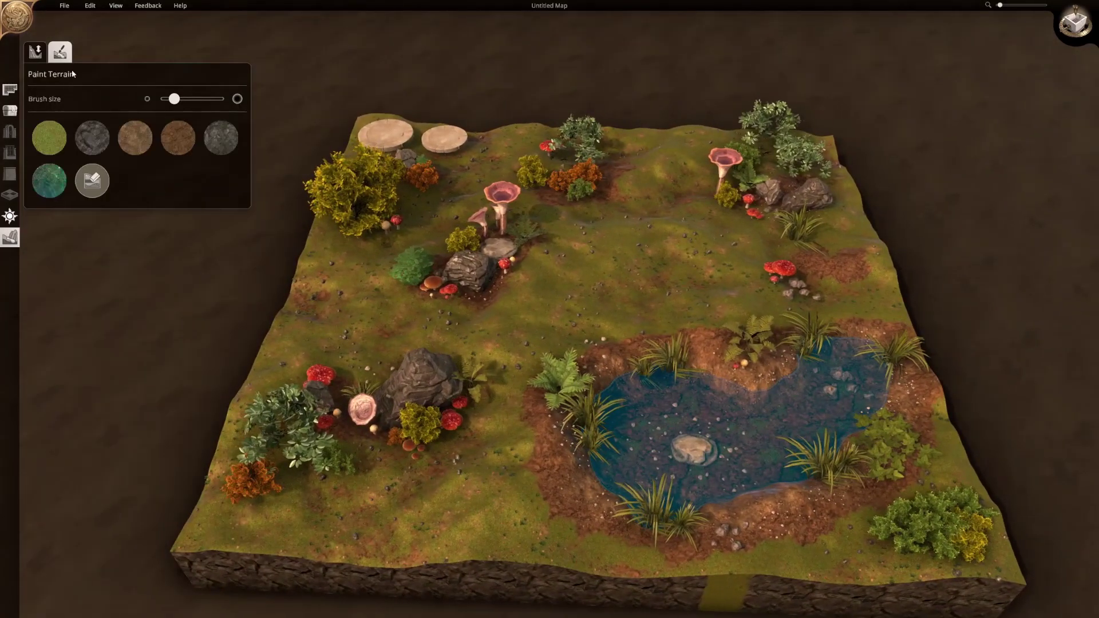
{"action": "left_click", "coordinate": [32, 54]}
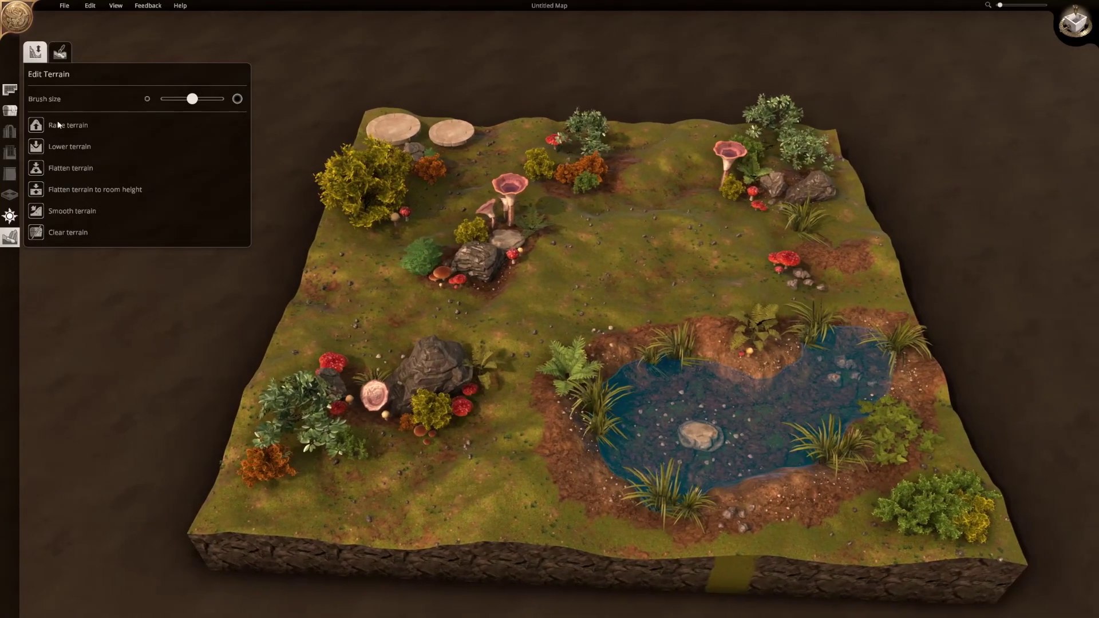
{"action": "left_click", "coordinate": [59, 125]}
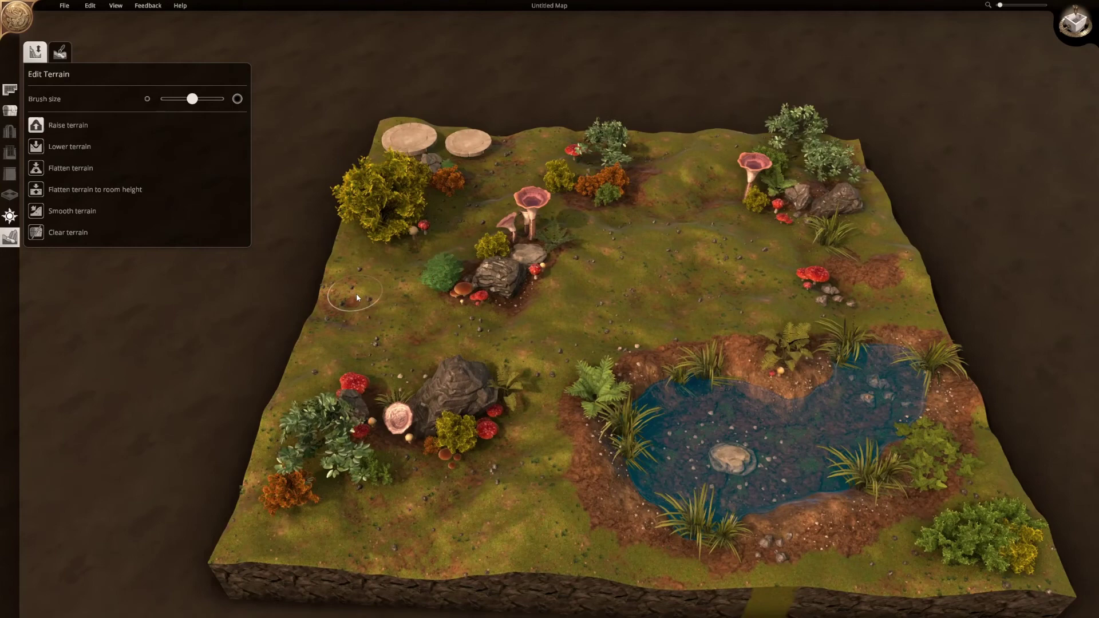
{"action": "left_click_drag", "start_coordinate": [357, 297], "coordinate": [387, 315]}
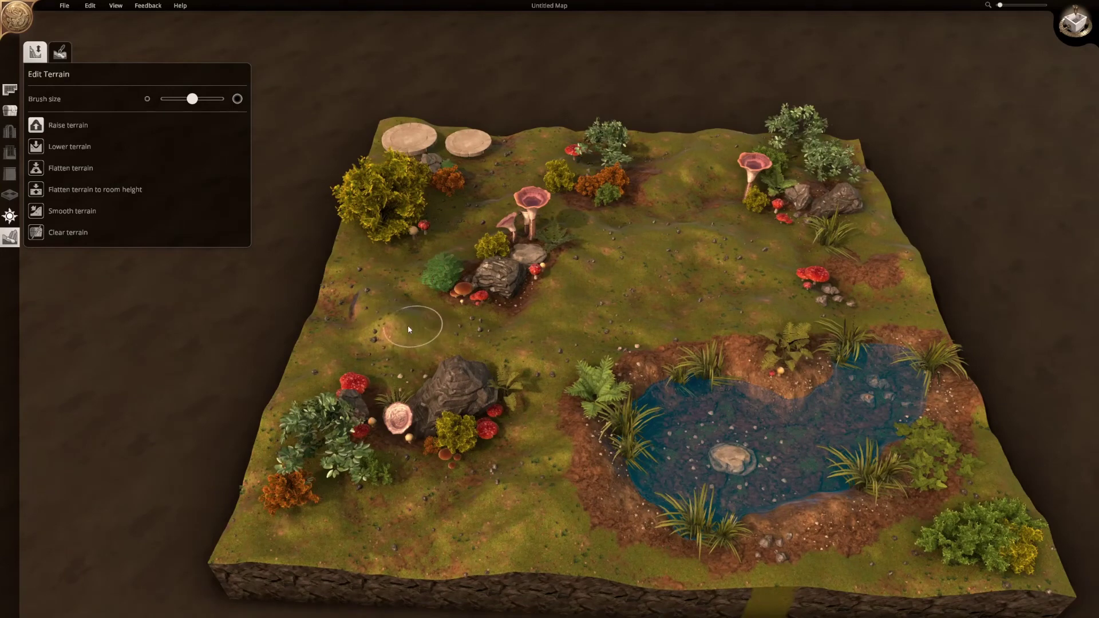
{"action": "left_click_drag", "start_coordinate": [406, 324], "coordinate": [366, 318]}
{"action": "right_click_drag", "start_coordinate": [357, 317], "coordinate": [403, 342]}
{"action": "key", "text": "w"}
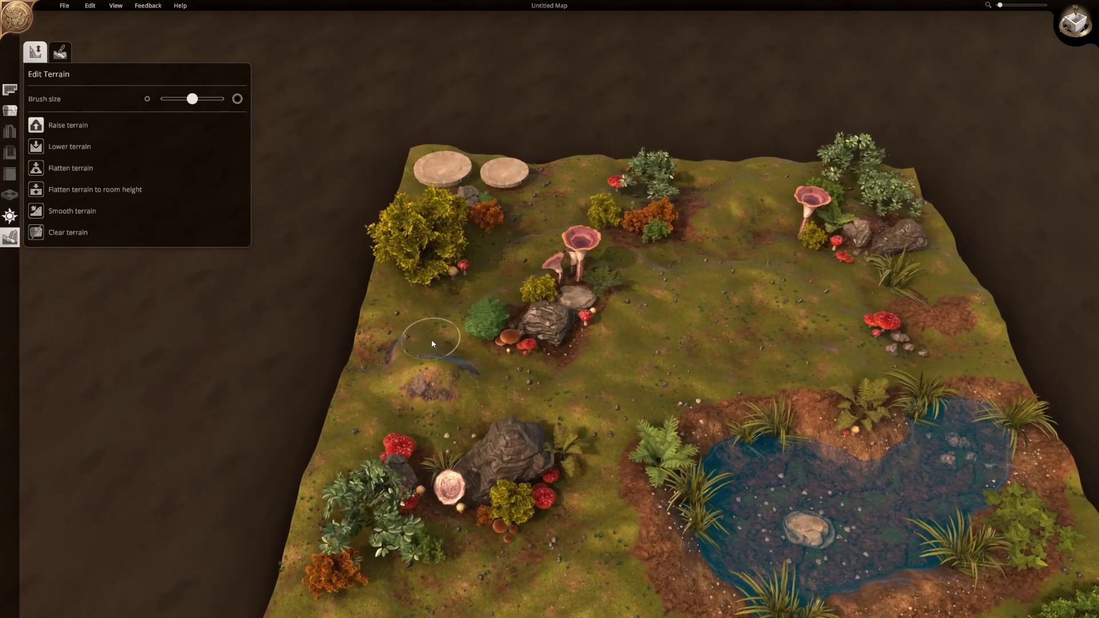
- Raise gentle mounds in the central clearing between the two funnel mushroom groups
{"action": "key", "text": "d"}
{"action": "key", "text": "d"}
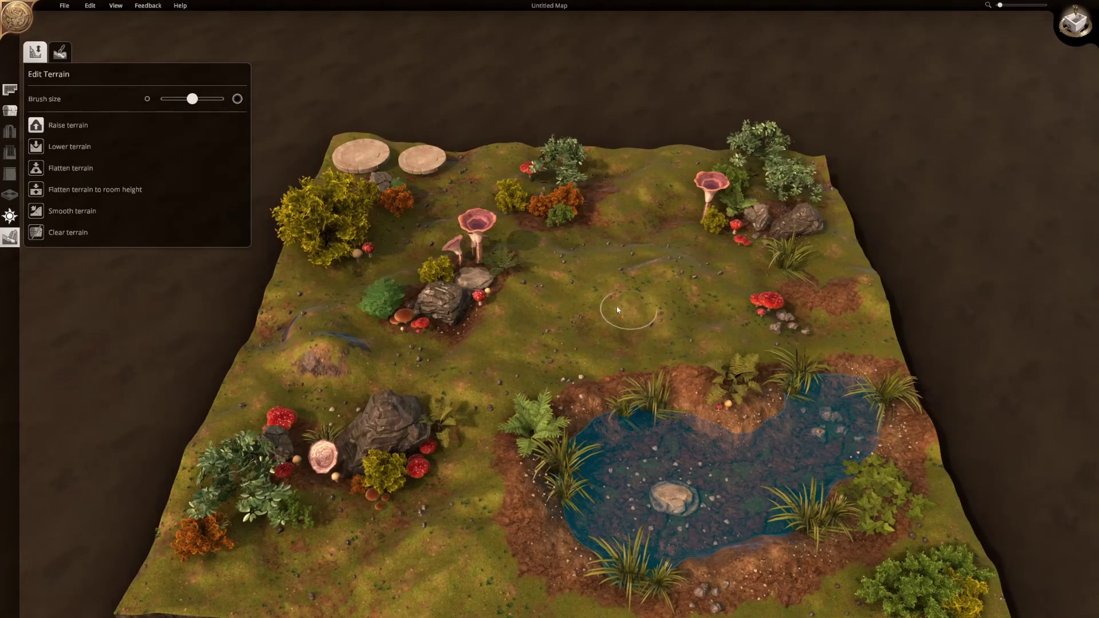
{"action": "key", "text": "w"}
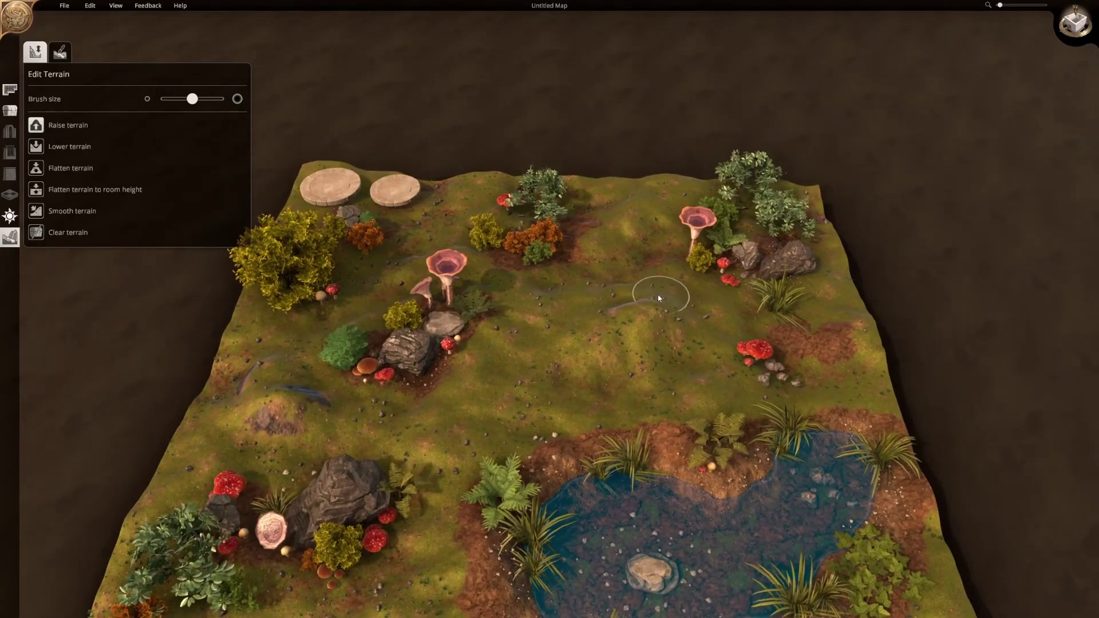
{"action": "key", "text": "s"}
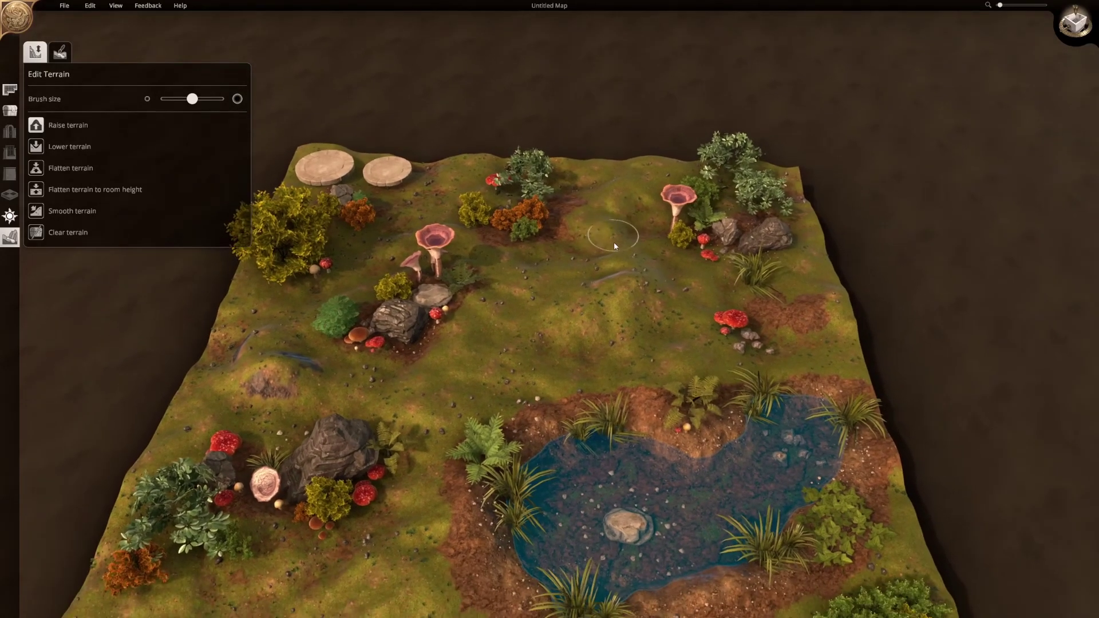
{"action": "key", "text": "s"}
{"action": "key", "text": "a"}
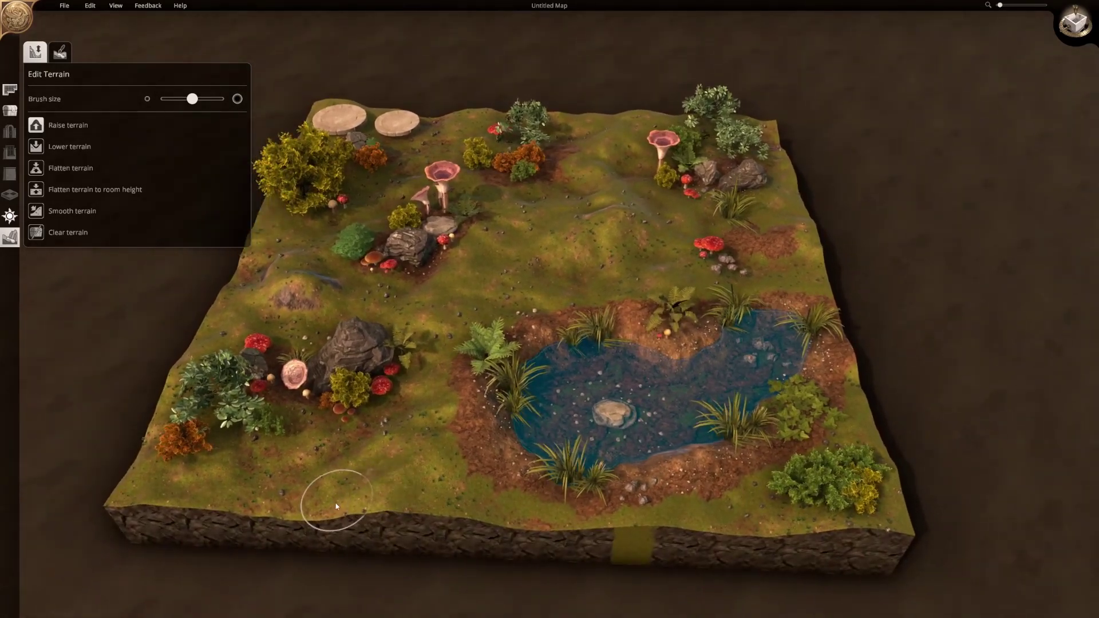
- Raise a steep ridge from the back edge inward, between the orange shrub patch and the corner funnel mushroom
{"action": "key", "text": "w"}
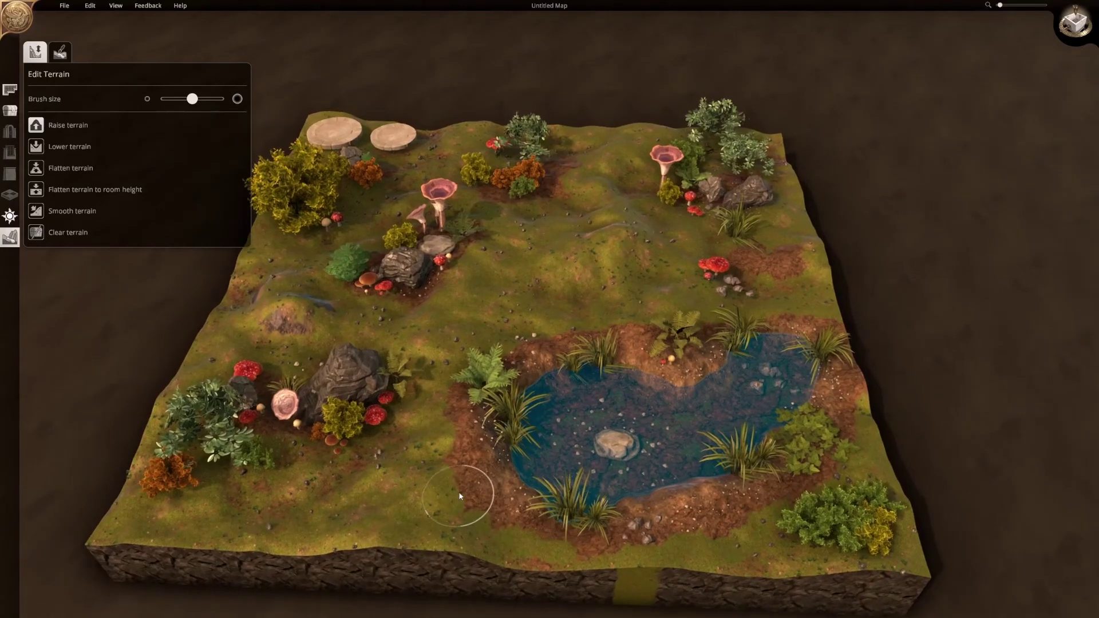
{"action": "key", "text": "a"}
{"action": "key", "text": "w"}
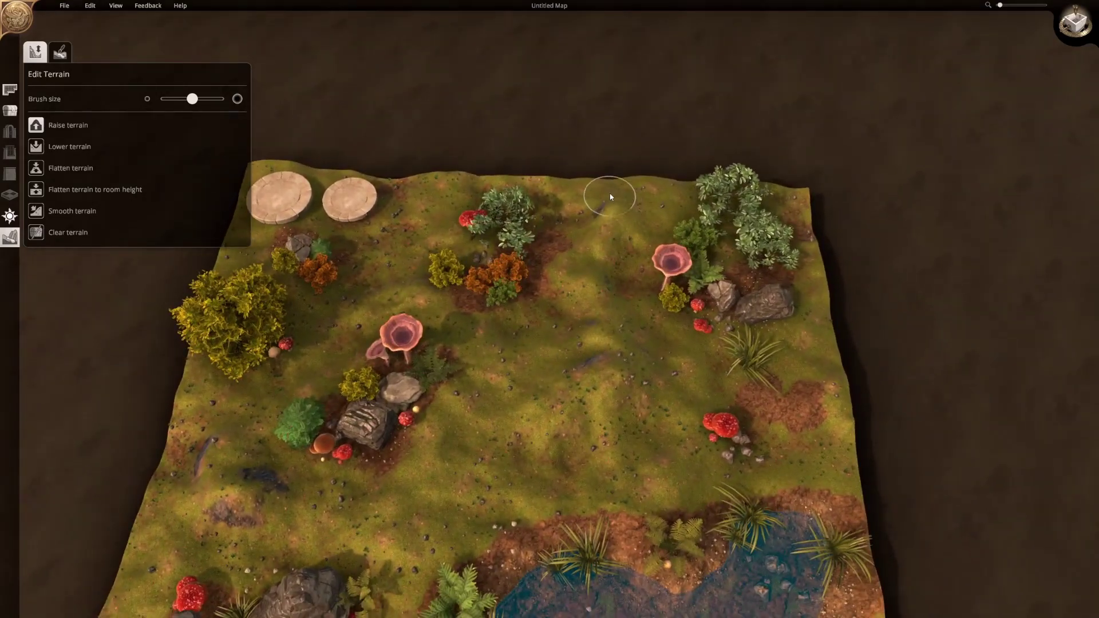
{"action": "mouse_move", "coordinate": [611, 196]}
{"action": "left_mouse_down"}
{"action": "mouse_move", "coordinate": [622, 184]}
{"action": "mouse_move", "coordinate": [618, 214]}
{"action": "mouse_move", "coordinate": [594, 224]}
{"action": "mouse_move", "coordinate": [586, 215]}
{"action": "mouse_move", "coordinate": [621, 221]}
{"action": "left_mouse_up"}
{"action": "key", "text": "s"}
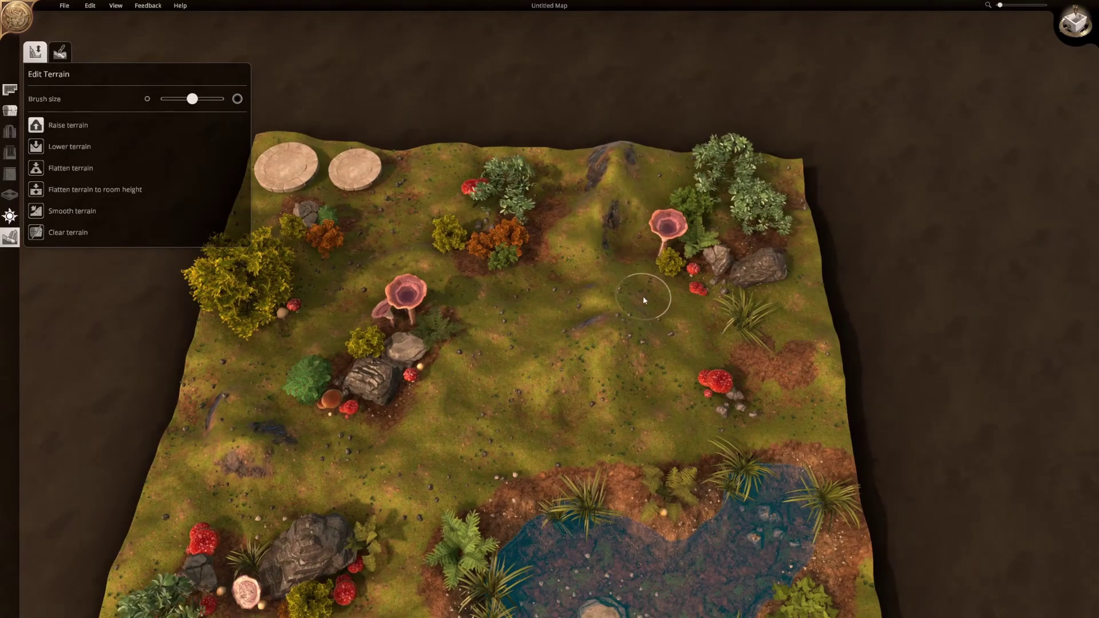
{"action": "key", "text": "s"}
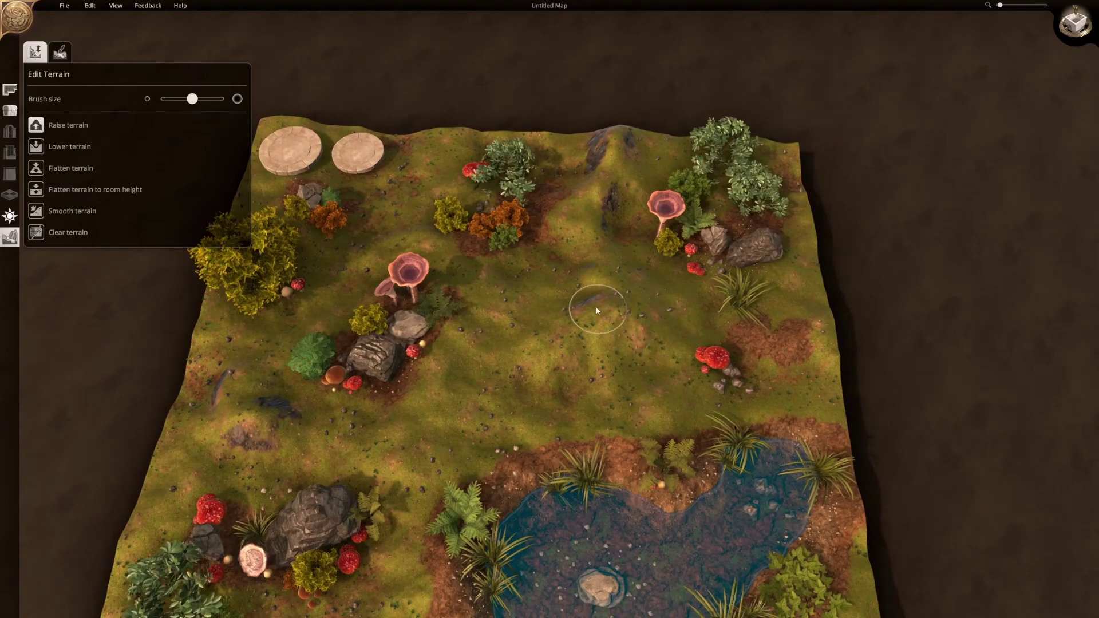
- Raise more bumps in the clearing on the side facing the striped rock cluster
{"action": "key", "text": "w"}
{"action": "key", "text": "d"}
{"action": "left_click_drag", "start_coordinate": [550, 319], "coordinate": [515, 342]}
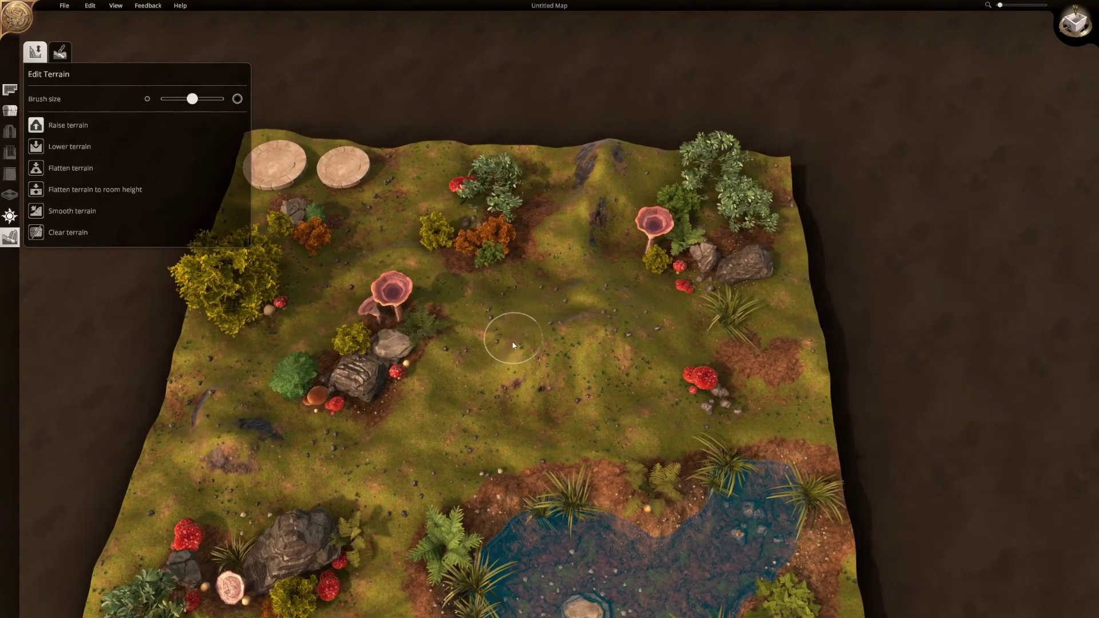
- Examine the raised terrain across the back half of the map
{"action": "key", "text": "s"}
{"action": "key", "text": "w"}
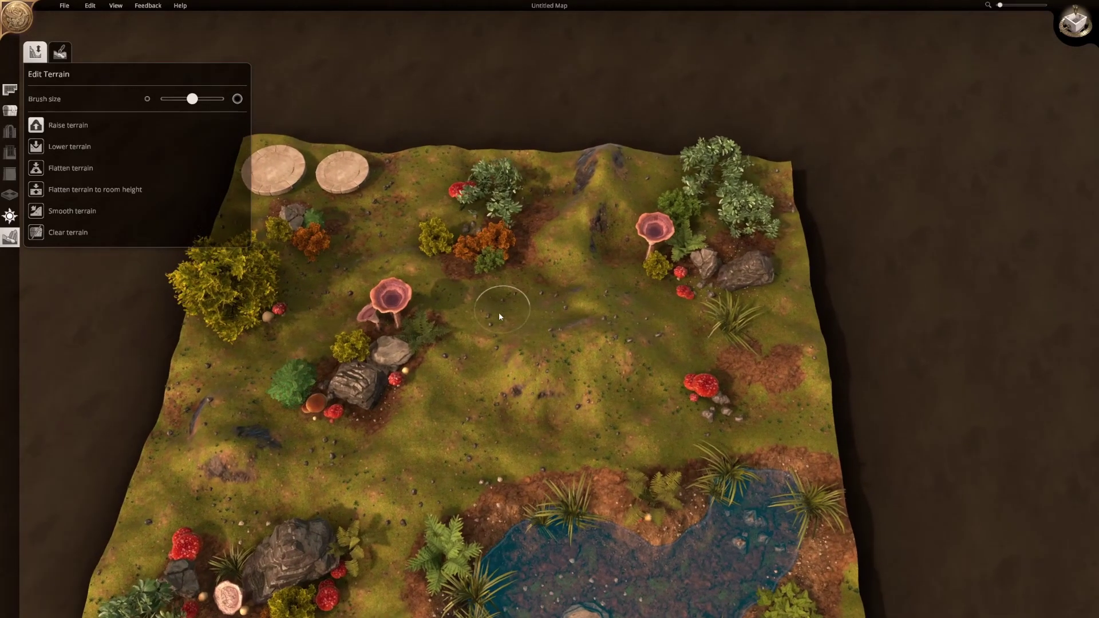
{"action": "key", "text": "w"}
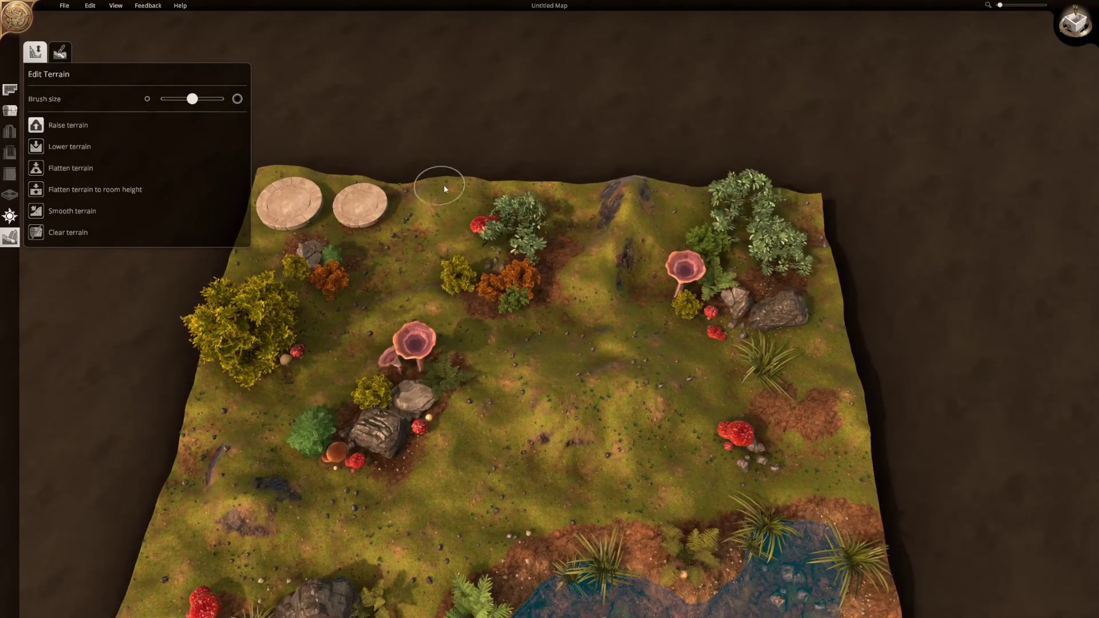
{"action": "key", "text": "s"}
{"action": "key", "text": "a"}
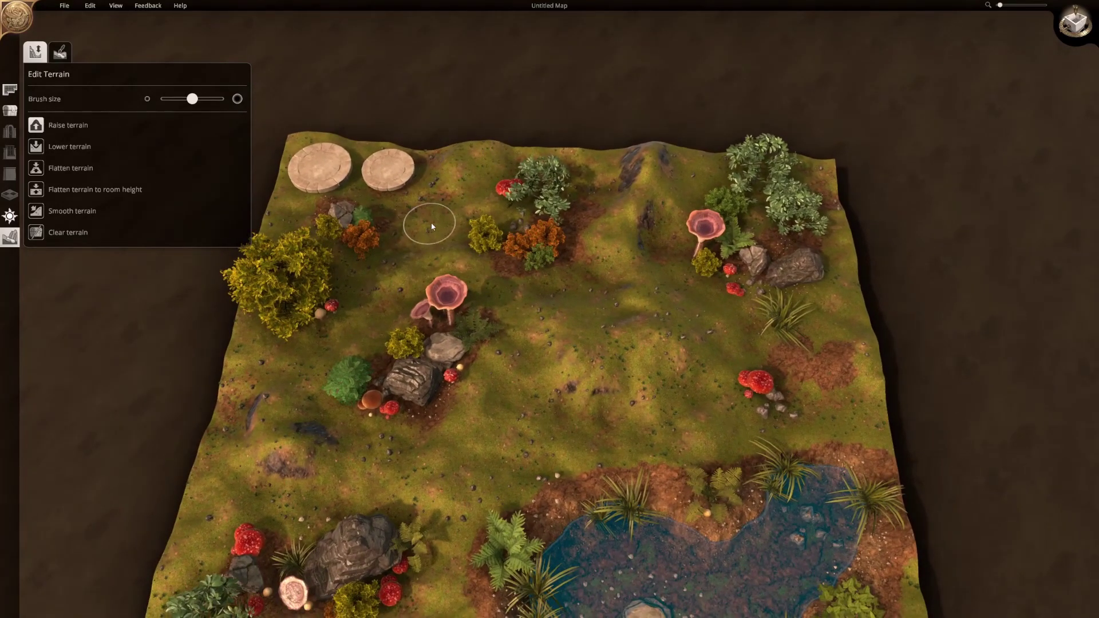
{"action": "key", "text": "d"}
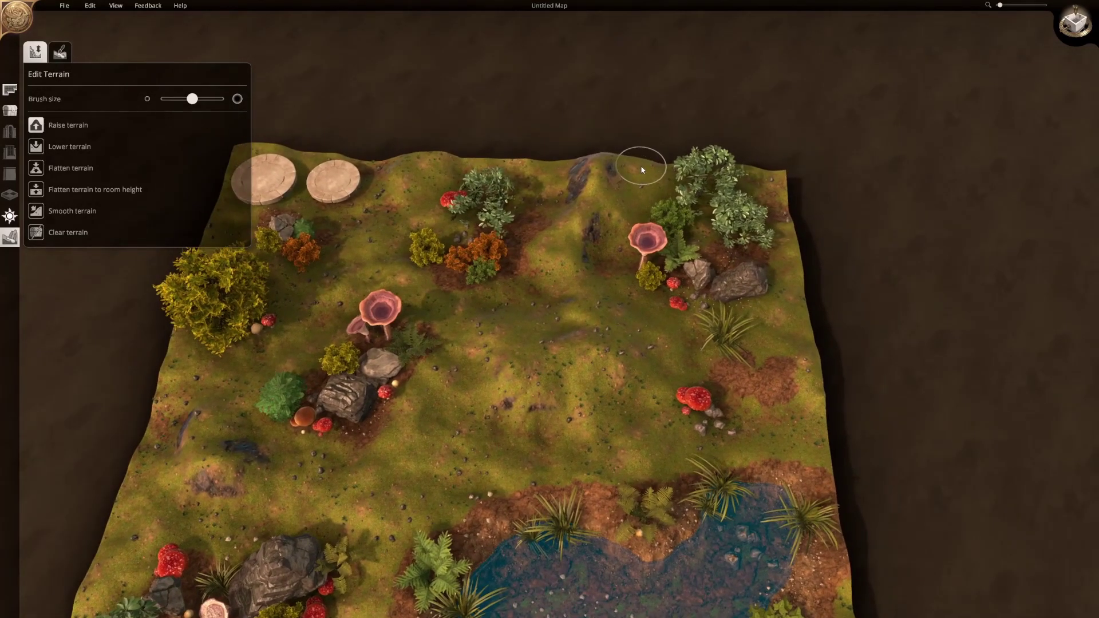
{"action": "key", "text": "s"}
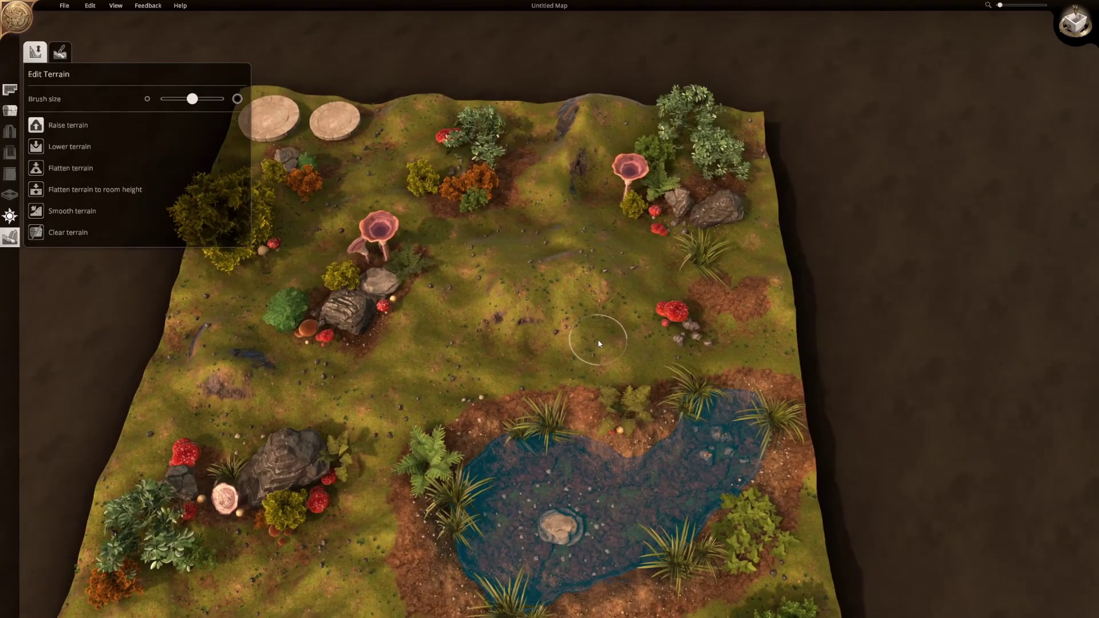
{"action": "key", "text": "w"}
{"action": "key", "text": "a"}
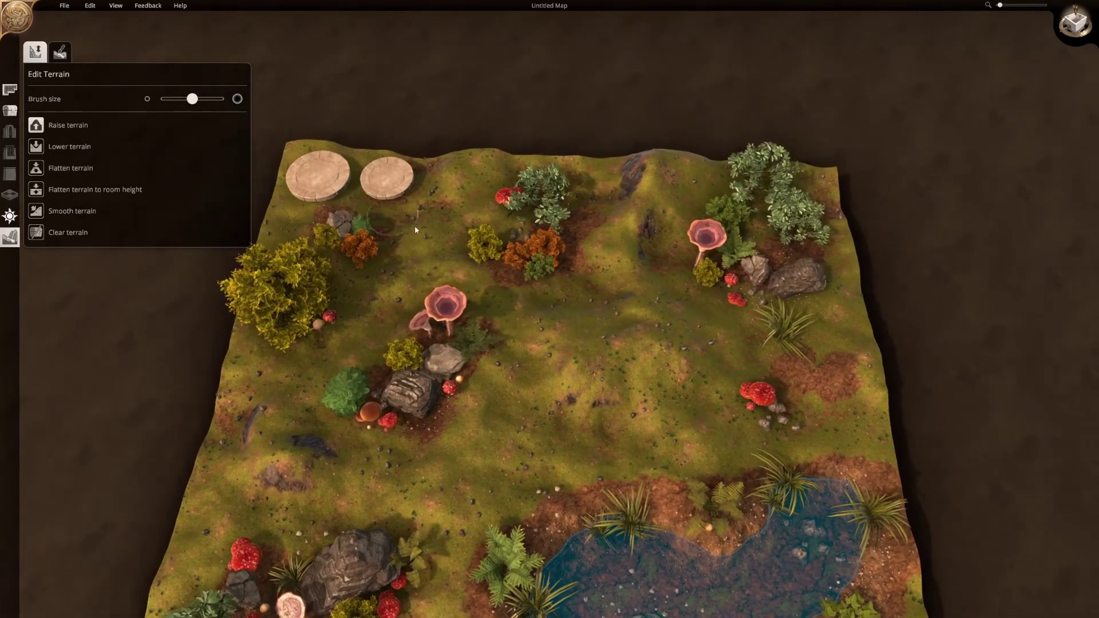
- Delete the two round stone discs from the back corner of the map
{"action": "left_click", "coordinate": [11, 110]}
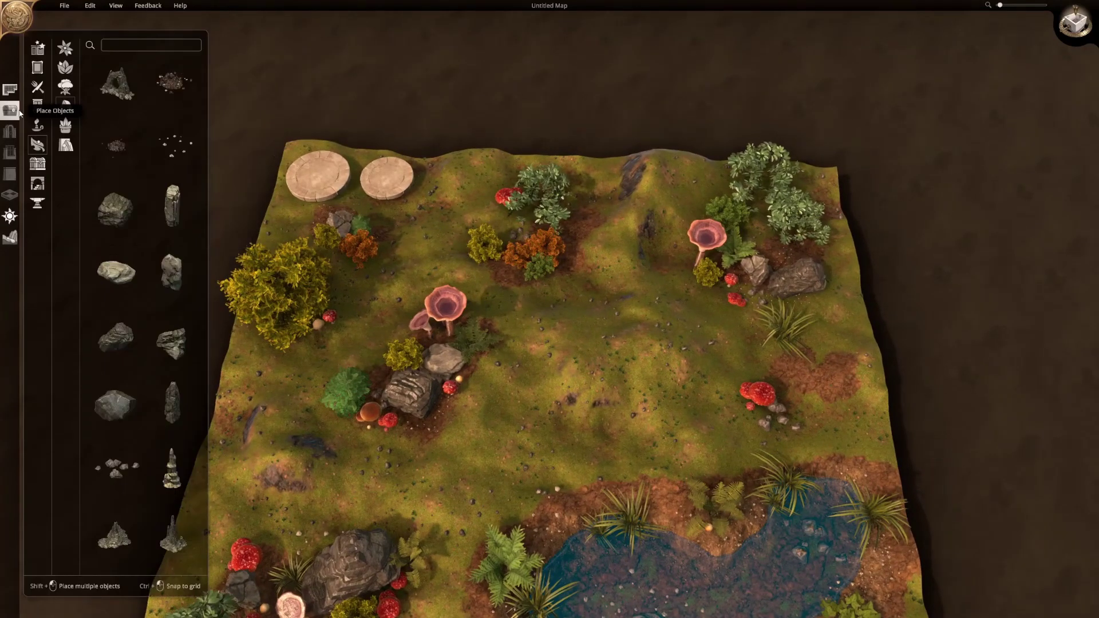
{"action": "left_click", "coordinate": [399, 181]}
{"action": "key", "text": "Delete"}
{"action": "left_click", "coordinate": [321, 176]}
{"action": "key", "text": "Delete"}
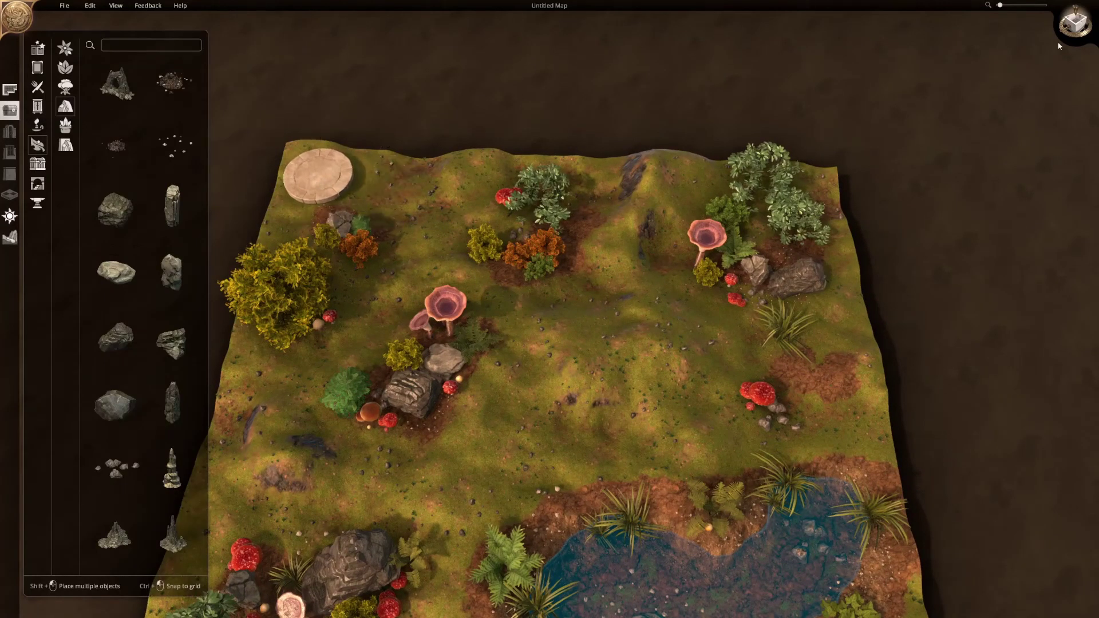
- Switch to the top-down view and examine the layout of the plant groups, raised ground and pond
{"action": "left_click", "coordinate": [1075, 30]}
{"action": "key", "text": "s"}
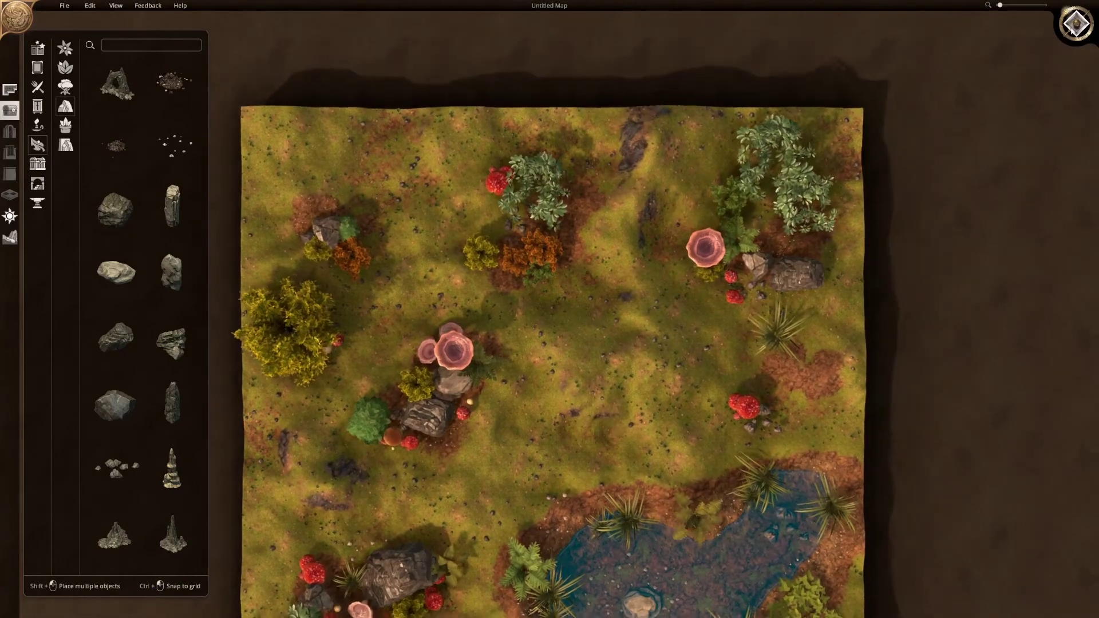
{"action": "scroll", "coordinate": [807, 310], "scroll_direction": "up", "scroll_amount": 3}
{"action": "key", "text": "s"}
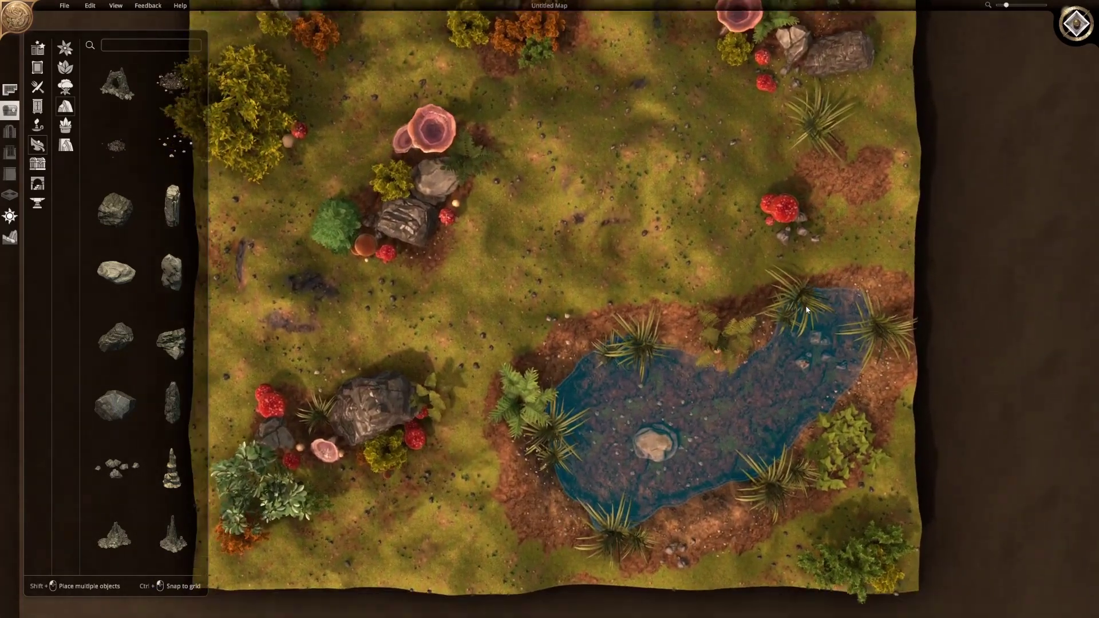
{"action": "key", "text": "w"}
{"action": "key", "text": "d"}
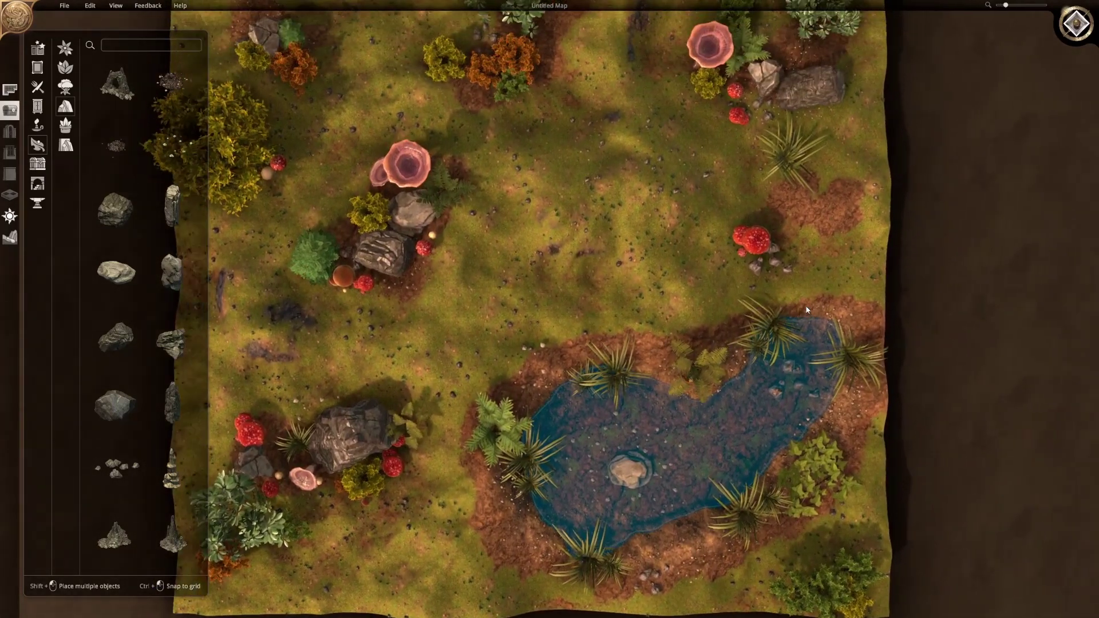
{"action": "key", "text": "w"}
{"action": "key", "text": "a"}
{"action": "key", "text": "s"}
{"action": "key", "text": "d"}
{"action": "key", "text": "w"}
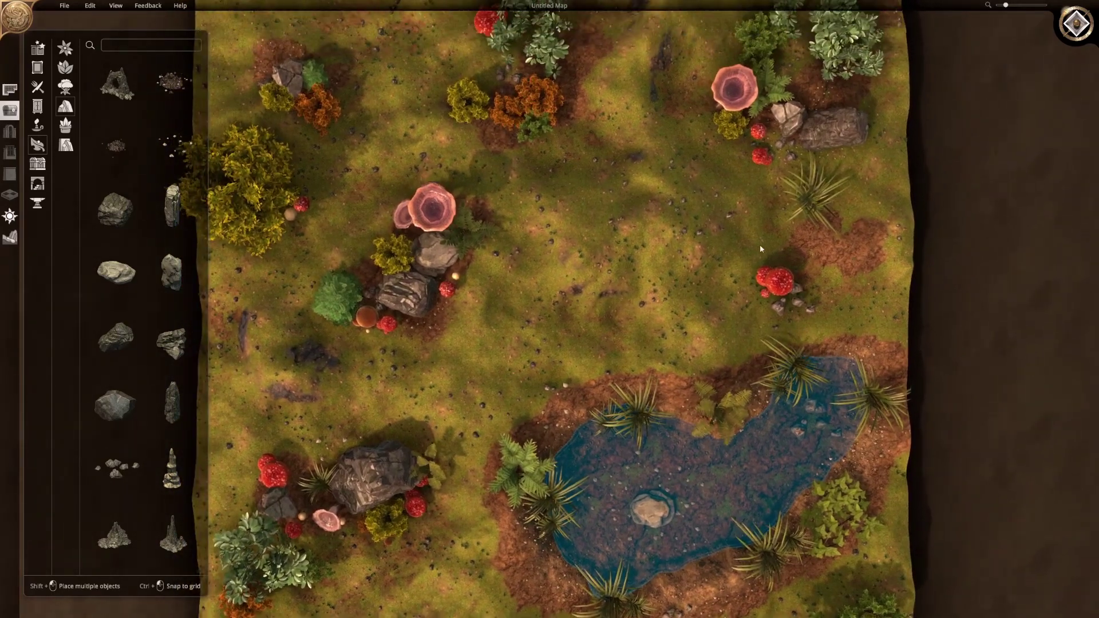
{"action": "mouse_move", "coordinate": [435, 250]}
{"action": "left_mouse_down"}
{"action": "mouse_move", "coordinate": [514, 276]}
{"action": "mouse_move", "coordinate": [417, 260]}
{"action": "left_mouse_up"}
{"action": "left_click", "coordinate": [628, 265]}
{"action": "middle_click_drag", "start_coordinate": [638, 235], "coordinate": [660, 336]}
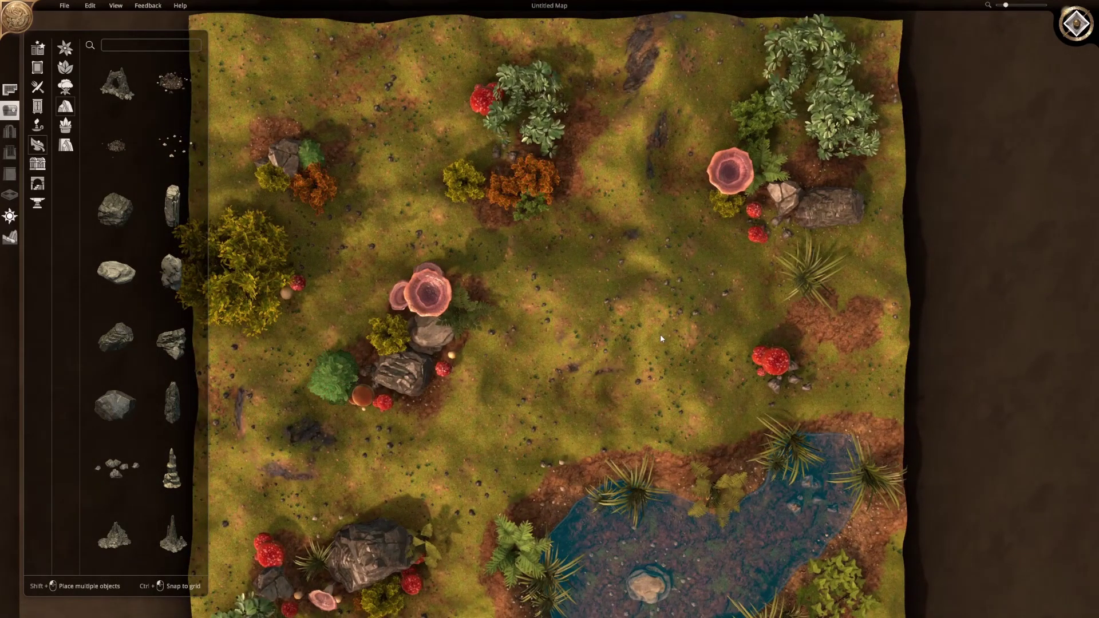
{"action": "middle_click_drag", "start_coordinate": [599, 349], "coordinate": [603, 335]}
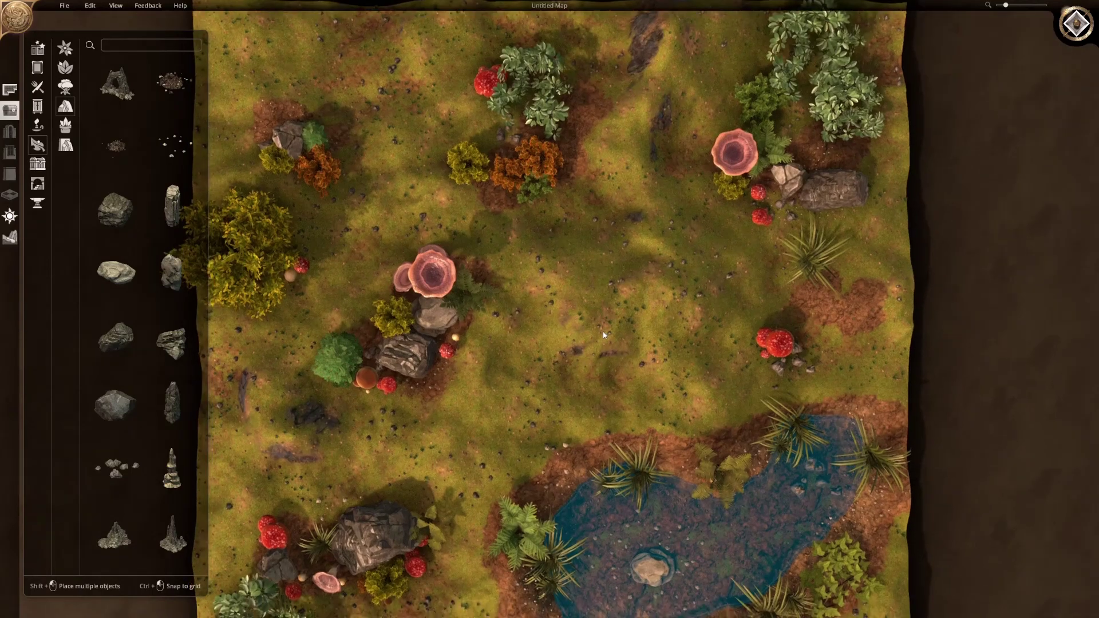